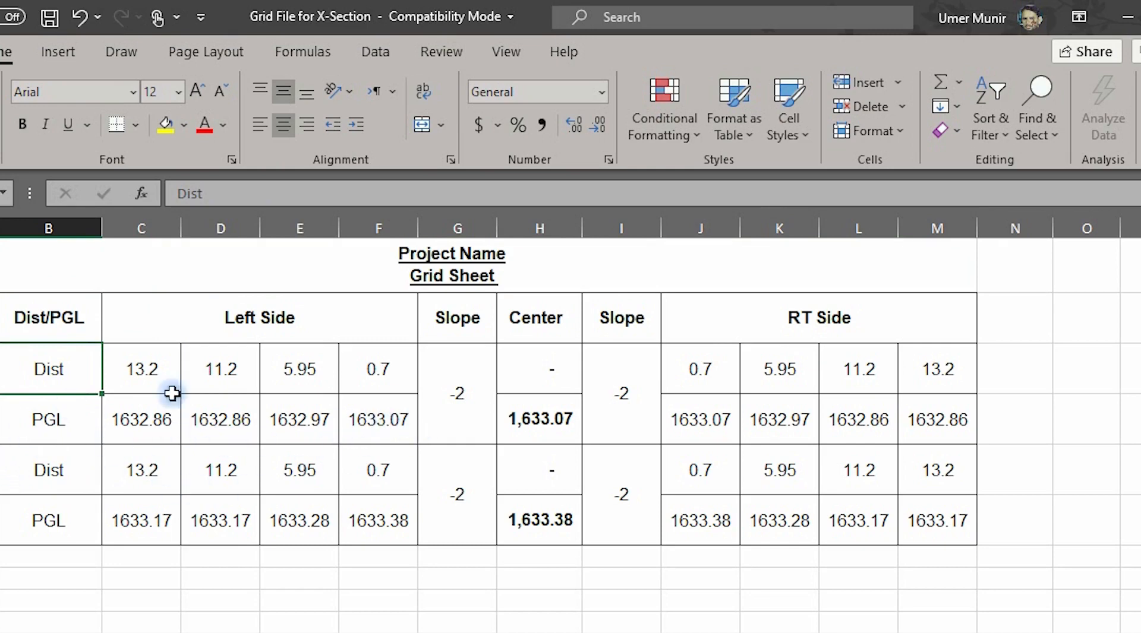
# Check the first section's center level and re-enter the PGL formula =H4 at the left-side 0.7 offset.
pyautogui.click(527, 429)
pyautogui.moveTo(525, 434); pyautogui.dragTo(522, 360)
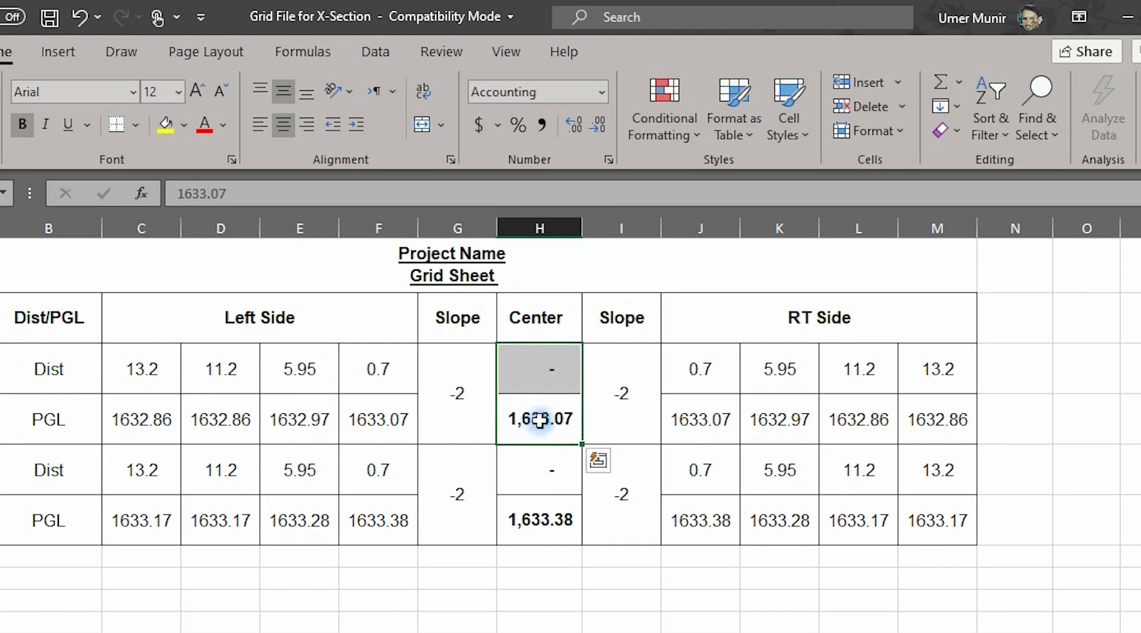
pyautogui.click(517, 429)
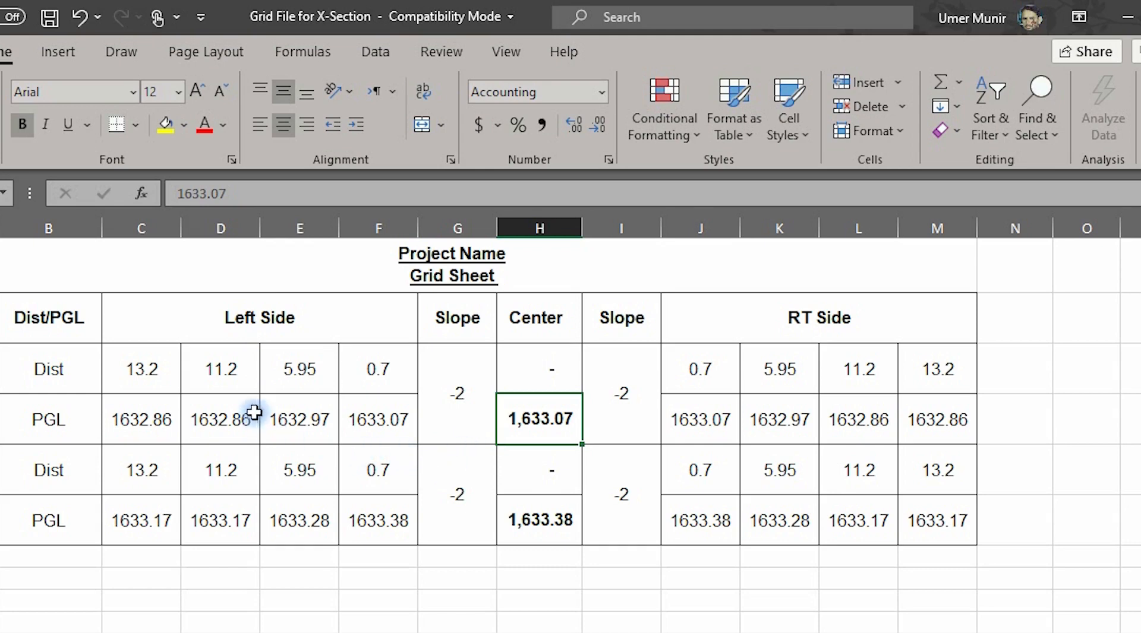
pyautogui.doubleClick(378, 433)
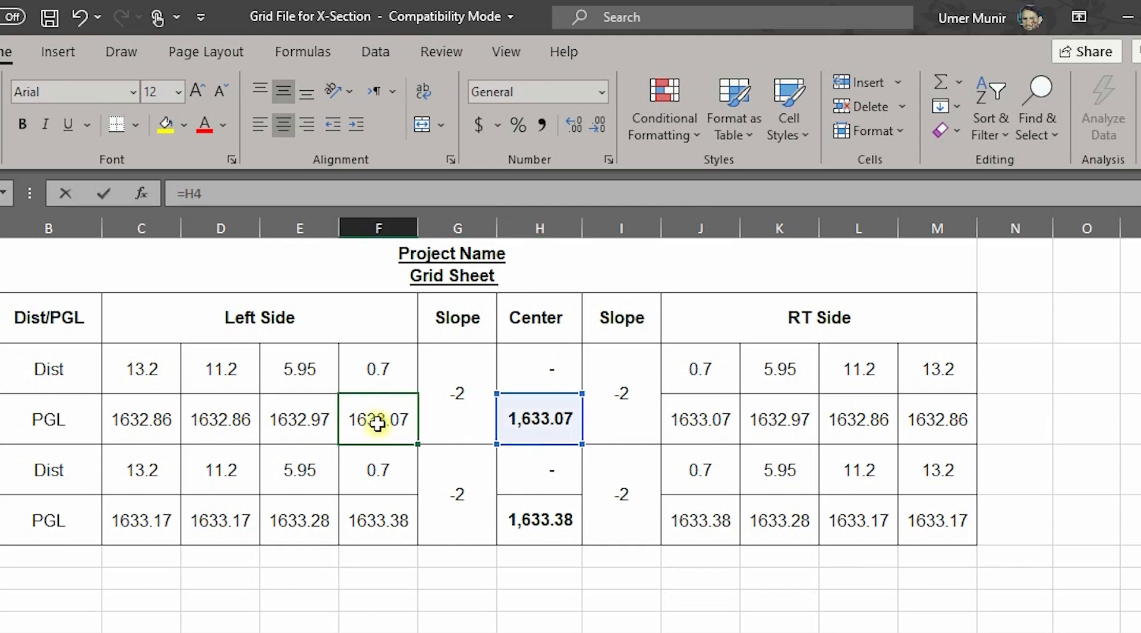
pyautogui.press('Return')
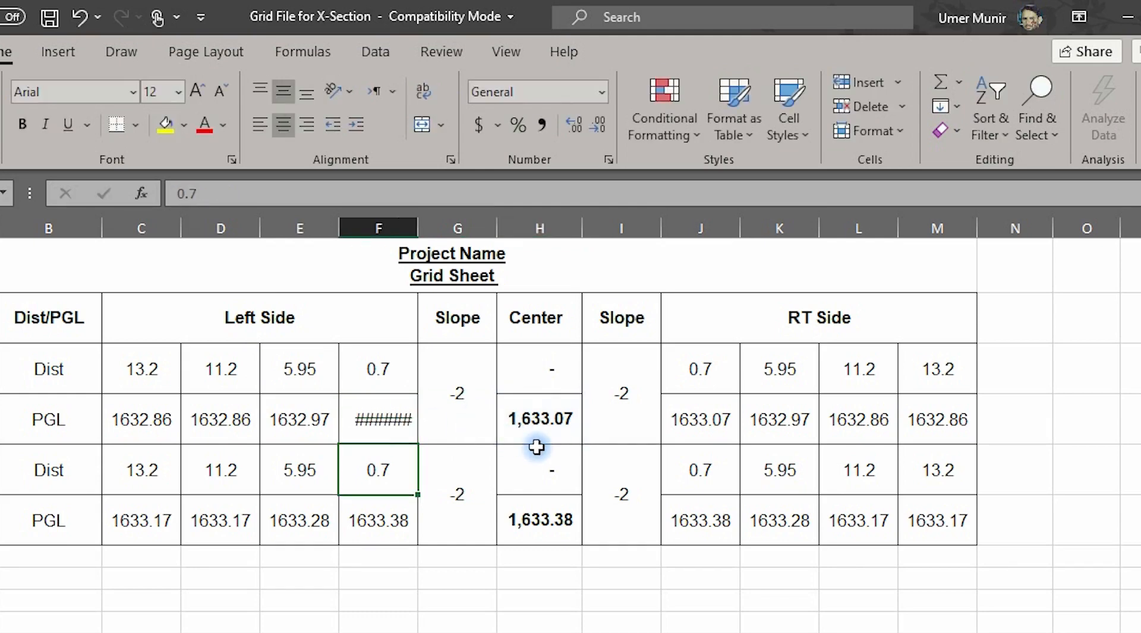
# Re-enter E4's formula =H4+(G3/100)*(E3-F3) and autofit columns E and F.
pyautogui.doubleClick(318, 420)
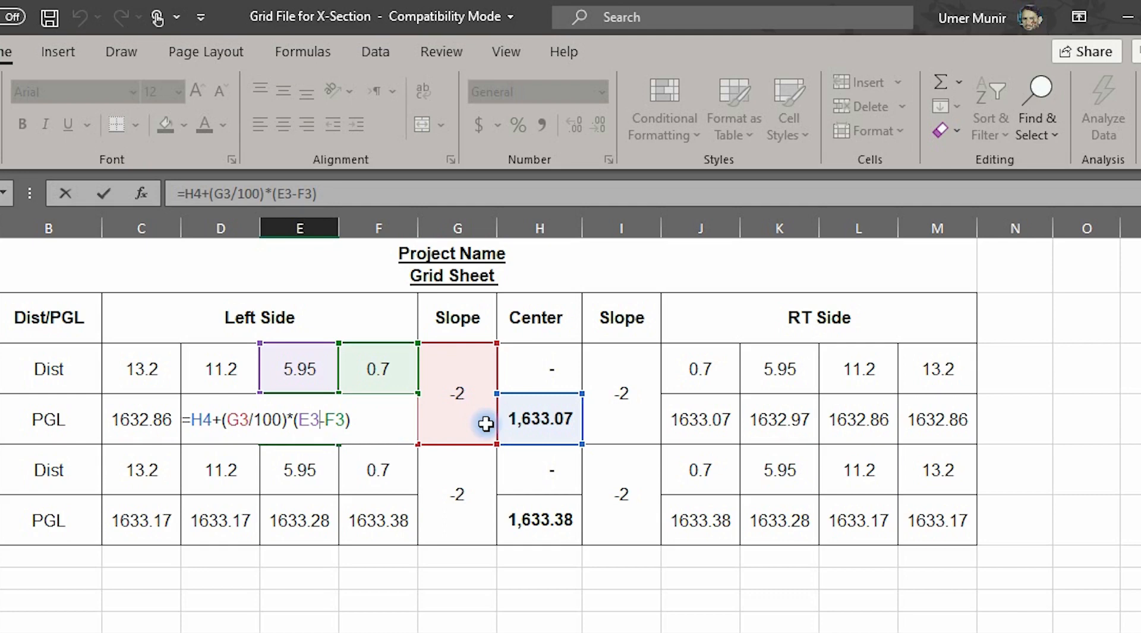
pyautogui.click(337, 486)
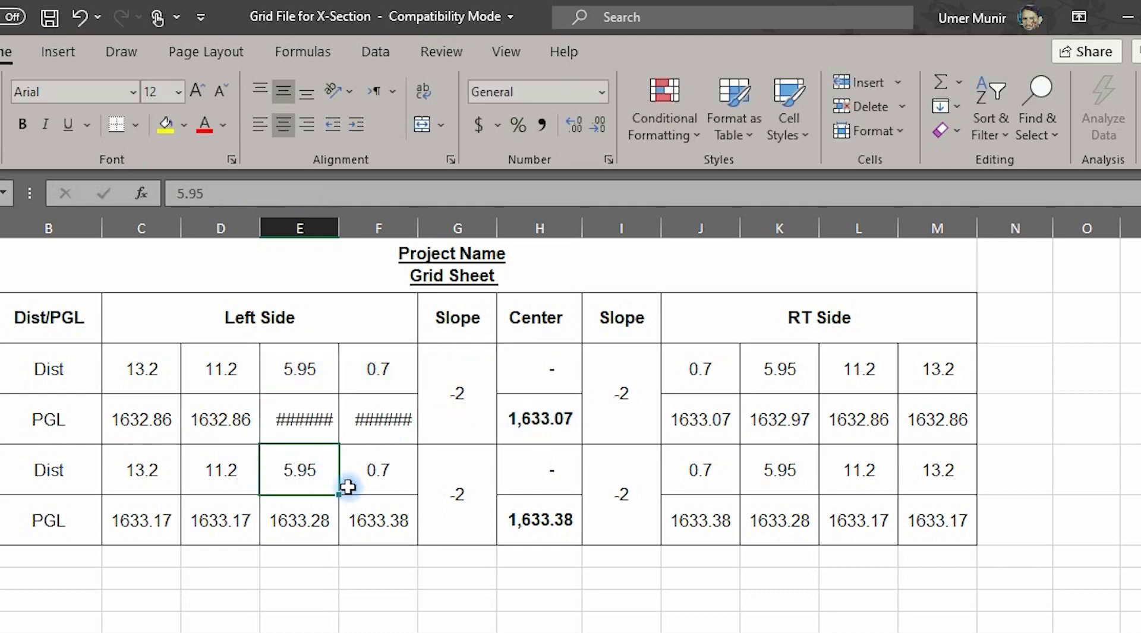
pyautogui.doubleClick(339, 228)
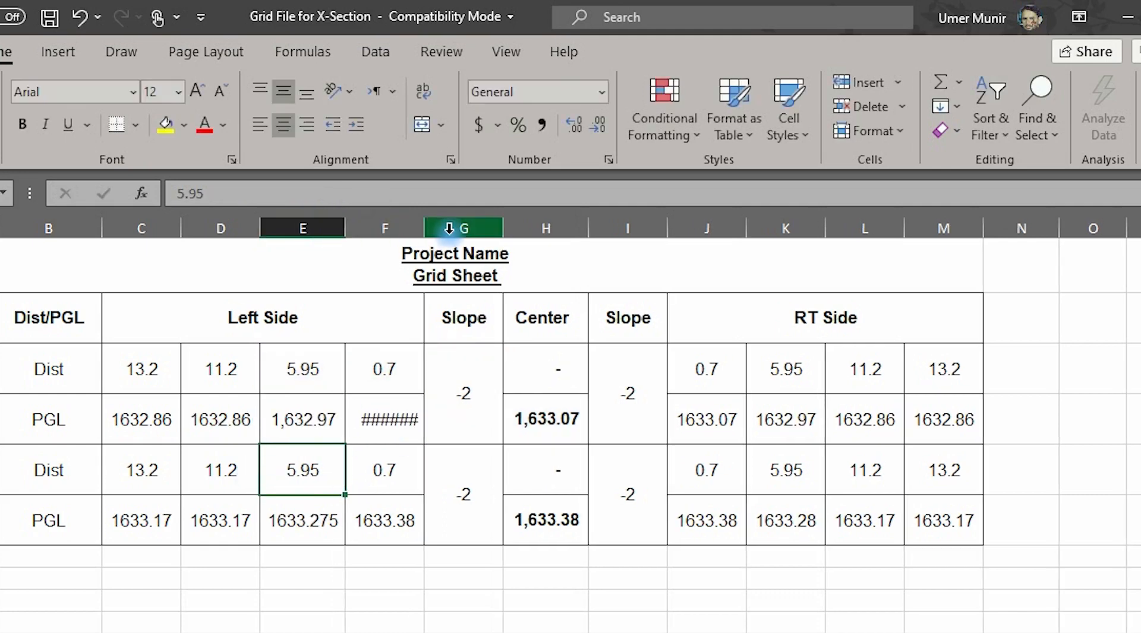
pyautogui.doubleClick(425, 229)
# Re-enter D4's formula =(G3/100*10.5)+F4 and autofit column D.
pyautogui.doubleClick(238, 432)
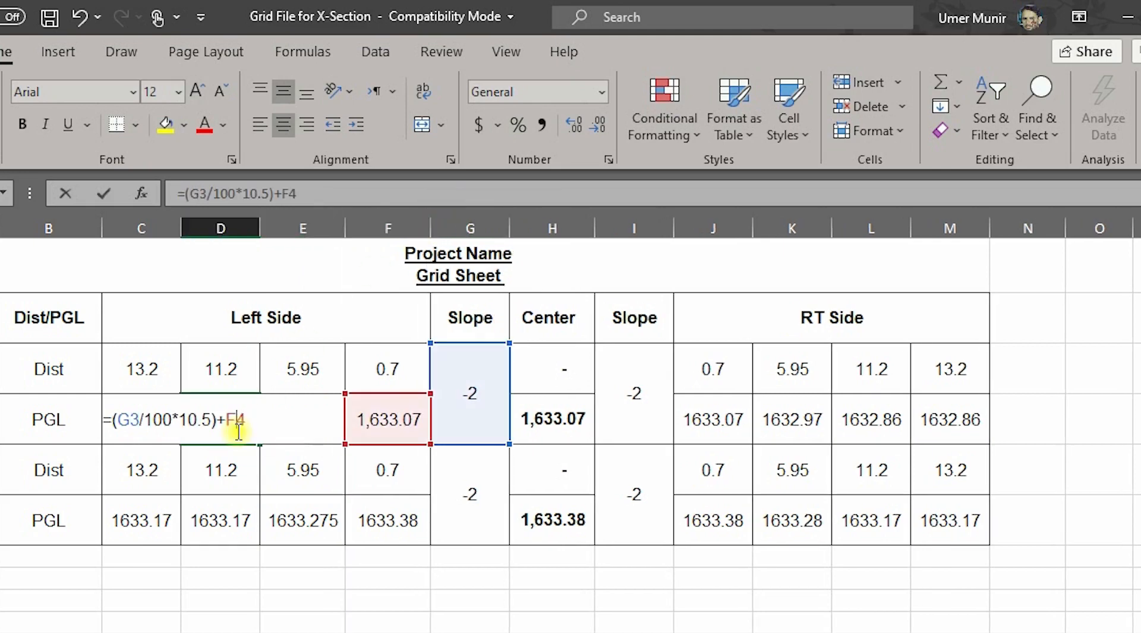
pyautogui.press('Return')
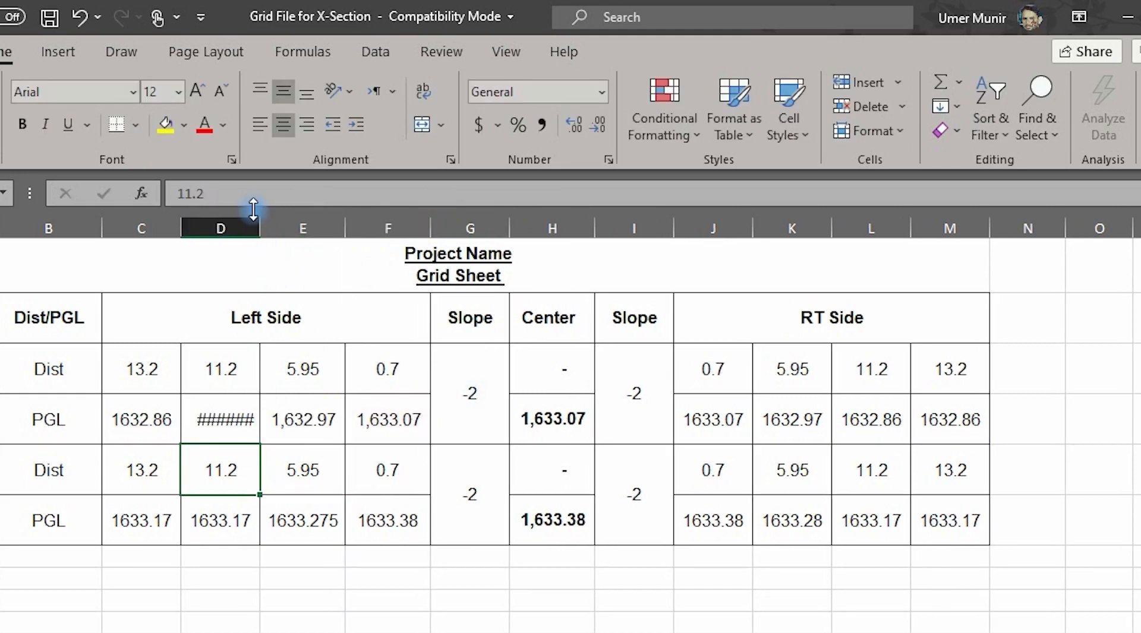
pyautogui.doubleClick(259, 227)
# Enter =D4 in C4 for the left-side 13.2 offset and autofit column C.
pyautogui.click(166, 416)
pyautogui.write('=')
pyautogui.click(196, 421)
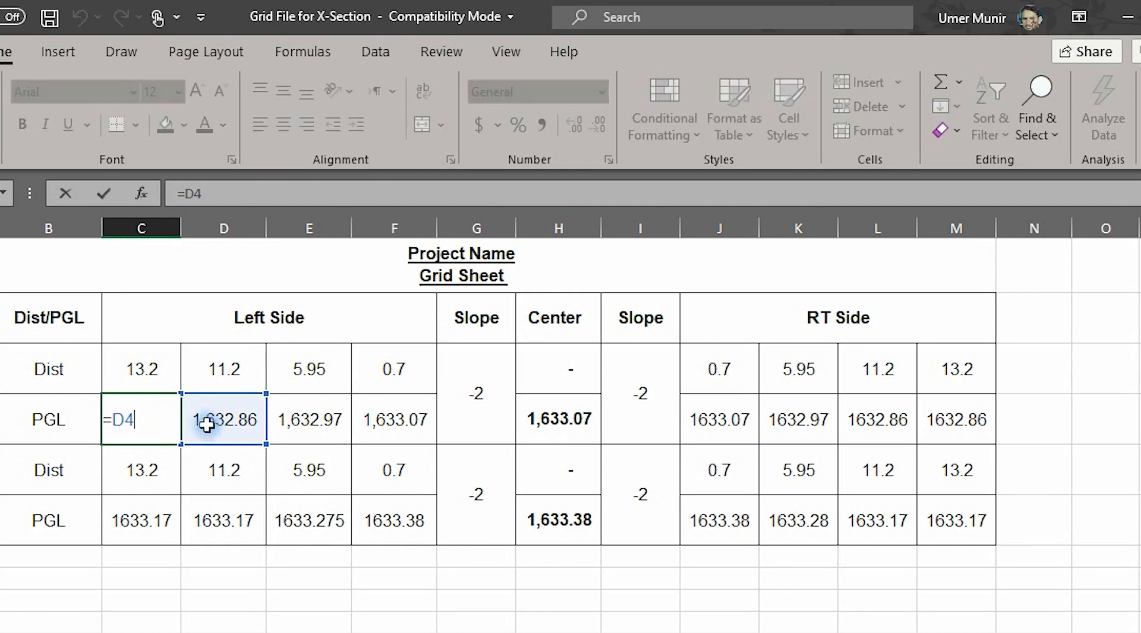
pyautogui.press('Return')
pyautogui.doubleClick(181, 228)
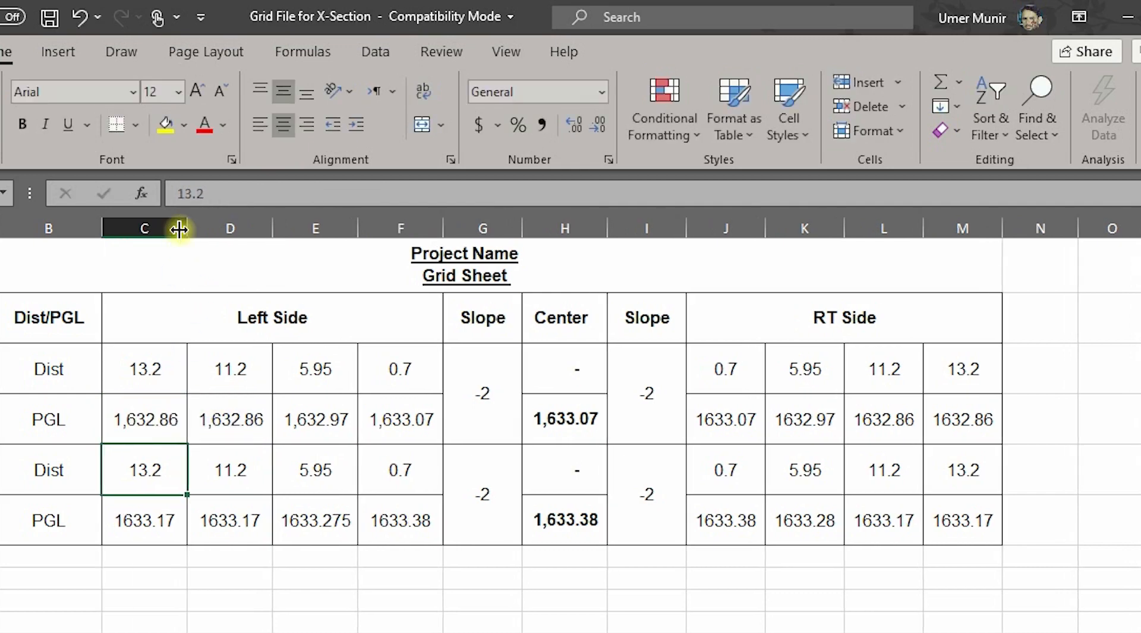
# Transfer the first section's center PGL from the grid sheet by entering 1633.07 in level cell B8 of the PGL line sheet.
pyautogui.moveTo(143, 423); pyautogui.dragTo(394, 438)
pyautogui.moveTo(731, 425); pyautogui.dragTo(965, 425)
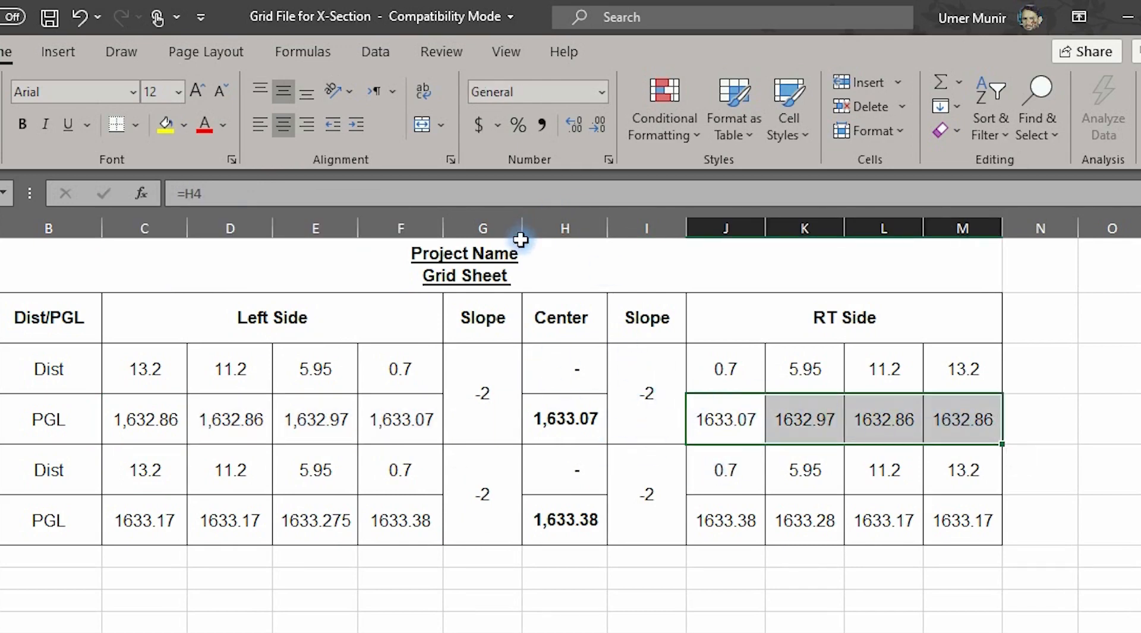
pyautogui.hotkey('alt', 'Tab')
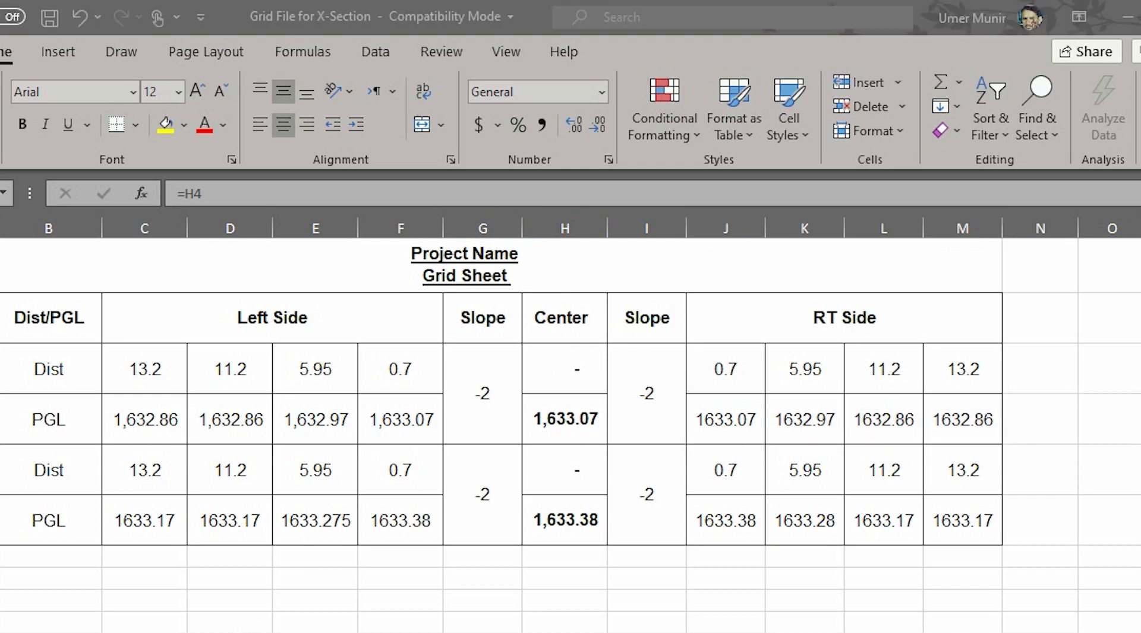
pyautogui.hotkey('alt', 'Tab')
pyautogui.hotkey('ctrl', 'pagedown')
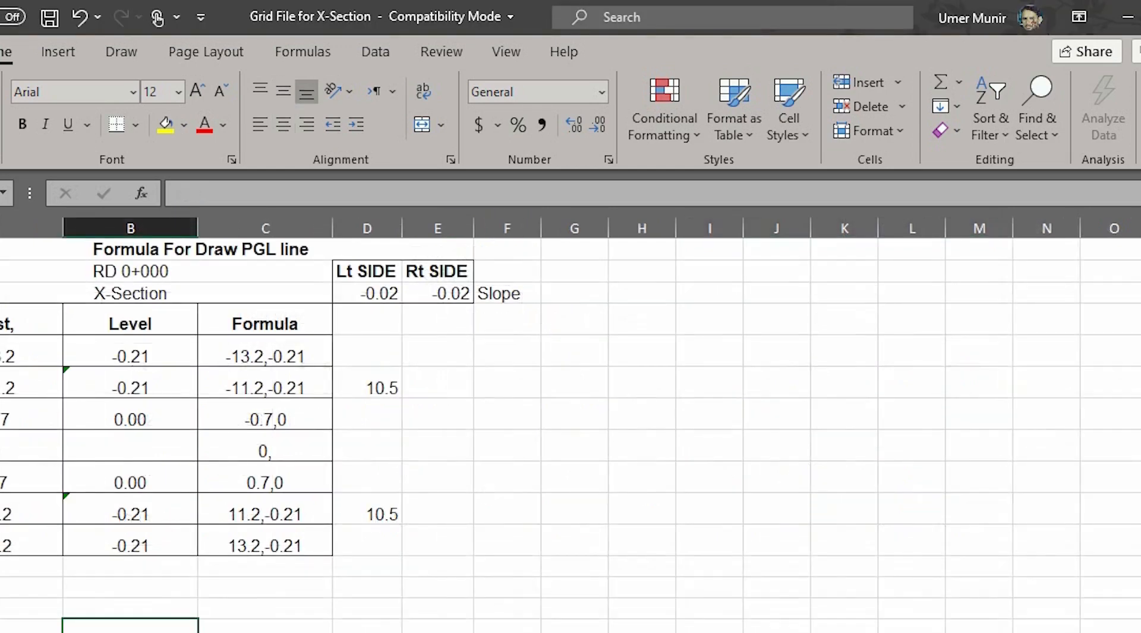
pyautogui.click(125, 446)
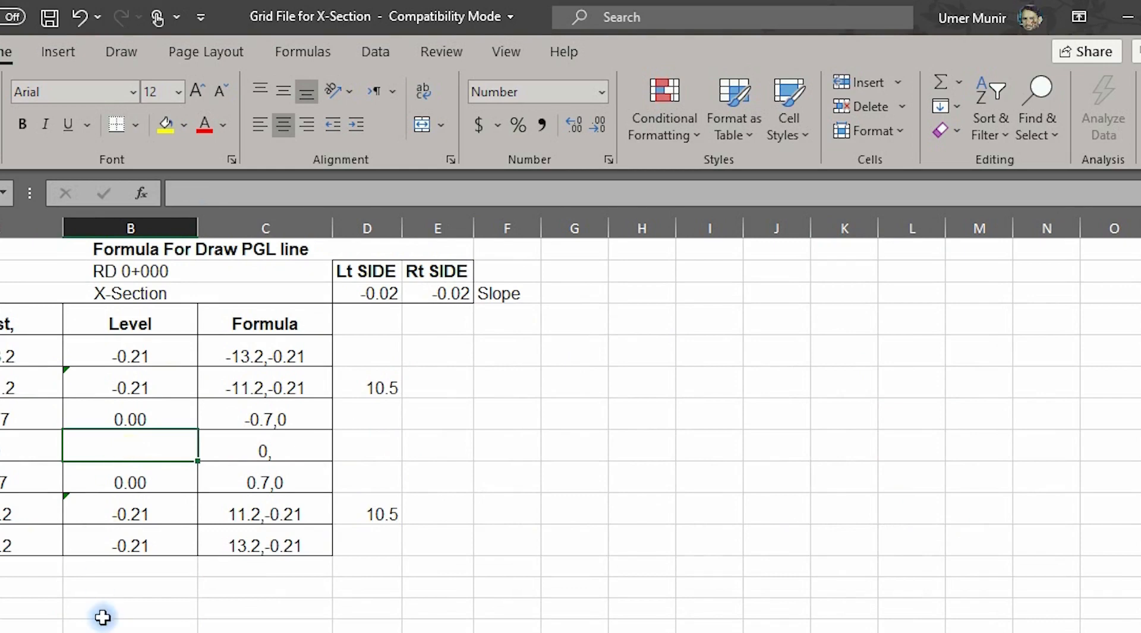
pyautogui.hotkey('ctrl', 'pageup')
pyautogui.click(569, 433)
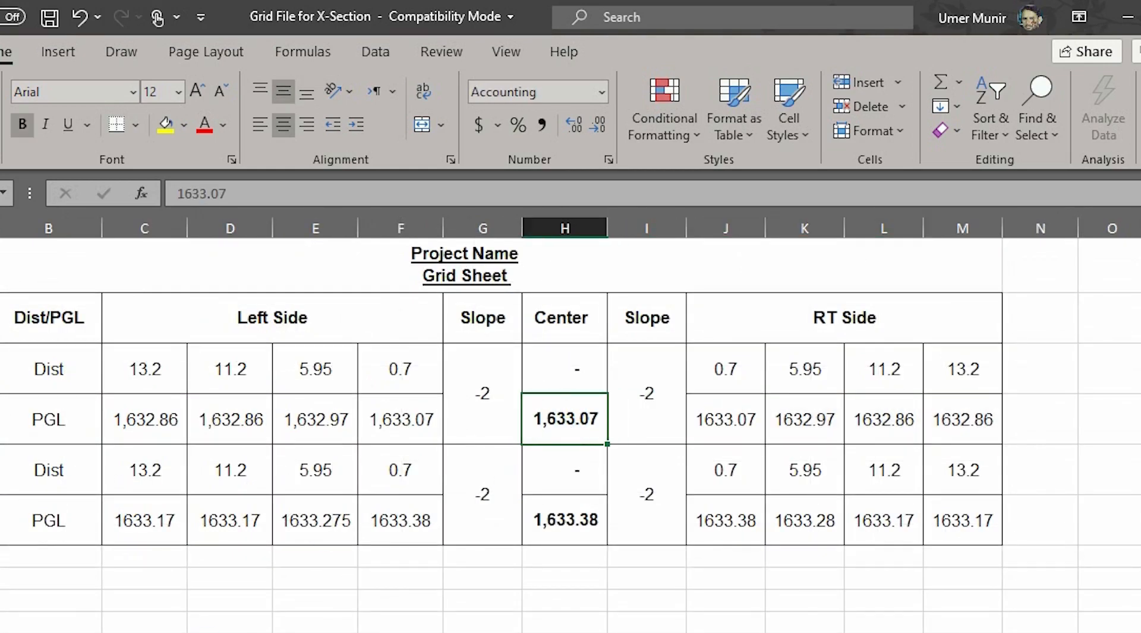
pyautogui.hotkey('ctrl', 'pagedown')
pyautogui.write('1633.07')
pyautogui.press('Return')
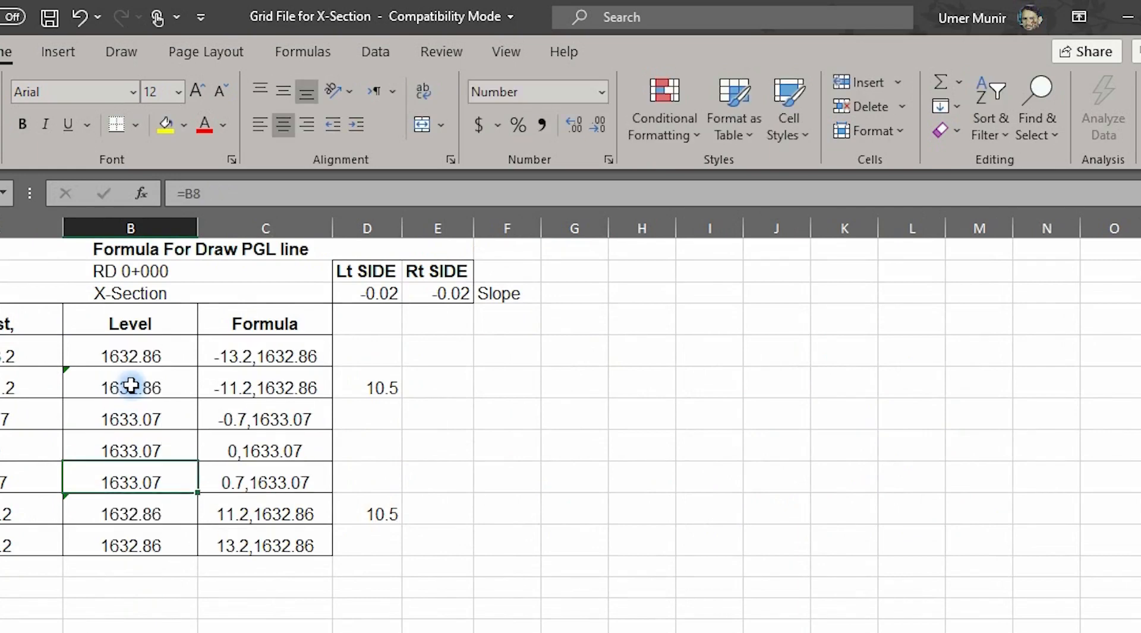
# Rebuild the first Formula cell, C5, as =CONCATENATE(A5, ",",B5) to join distance and level.
pyautogui.moveTo(215, 355); pyautogui.dragTo(237, 543)
pyautogui.click(268, 357)
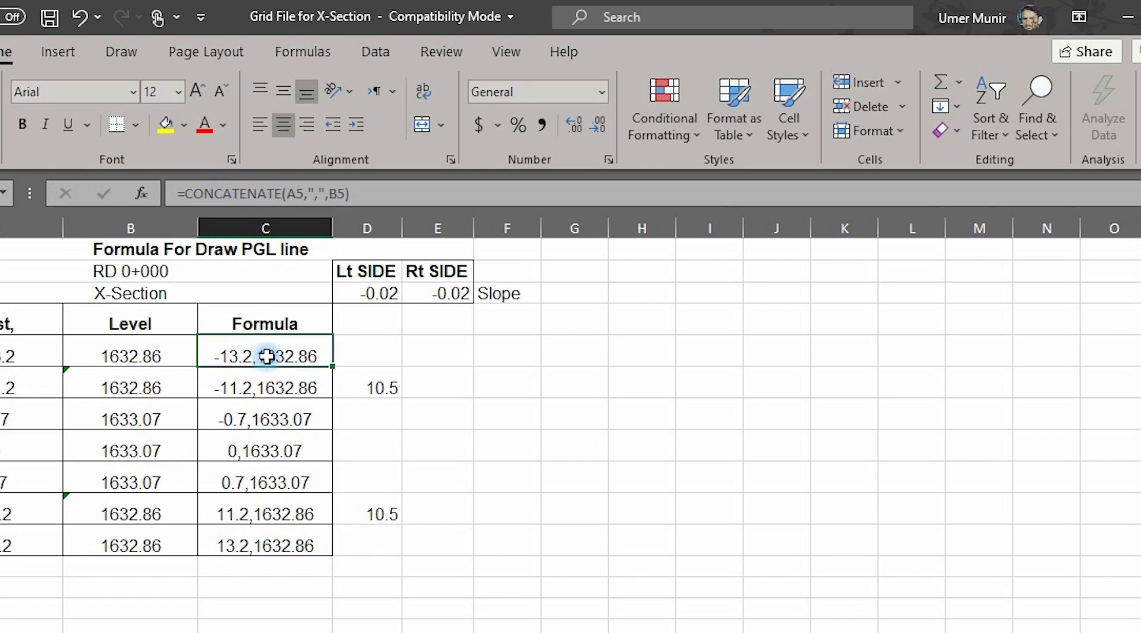
pyautogui.write('=c')
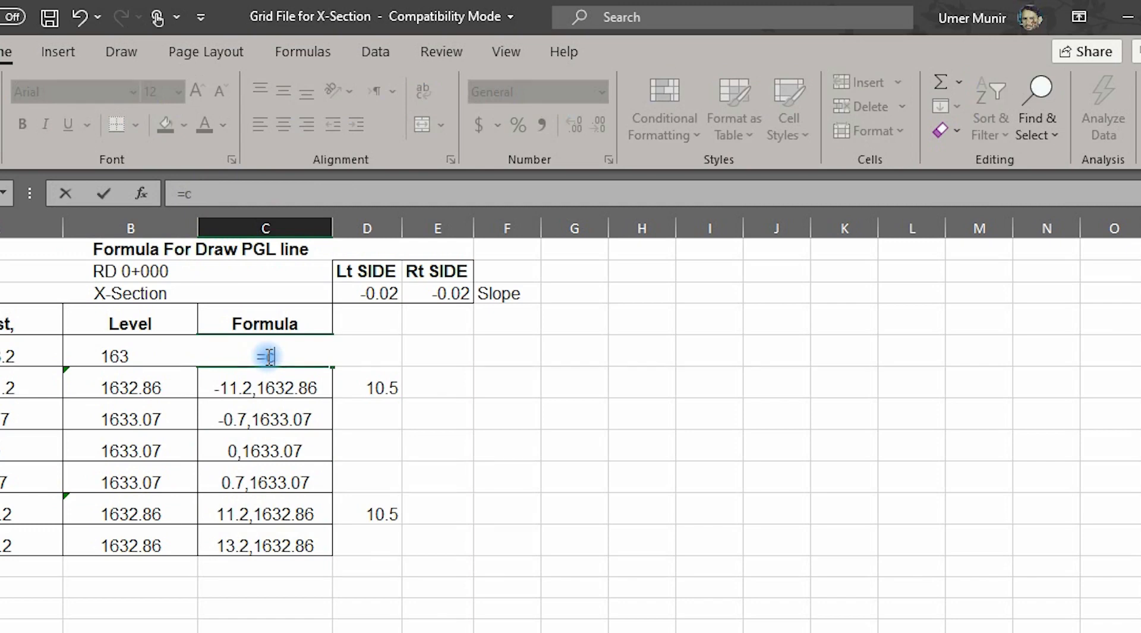
pyautogui.write('on')
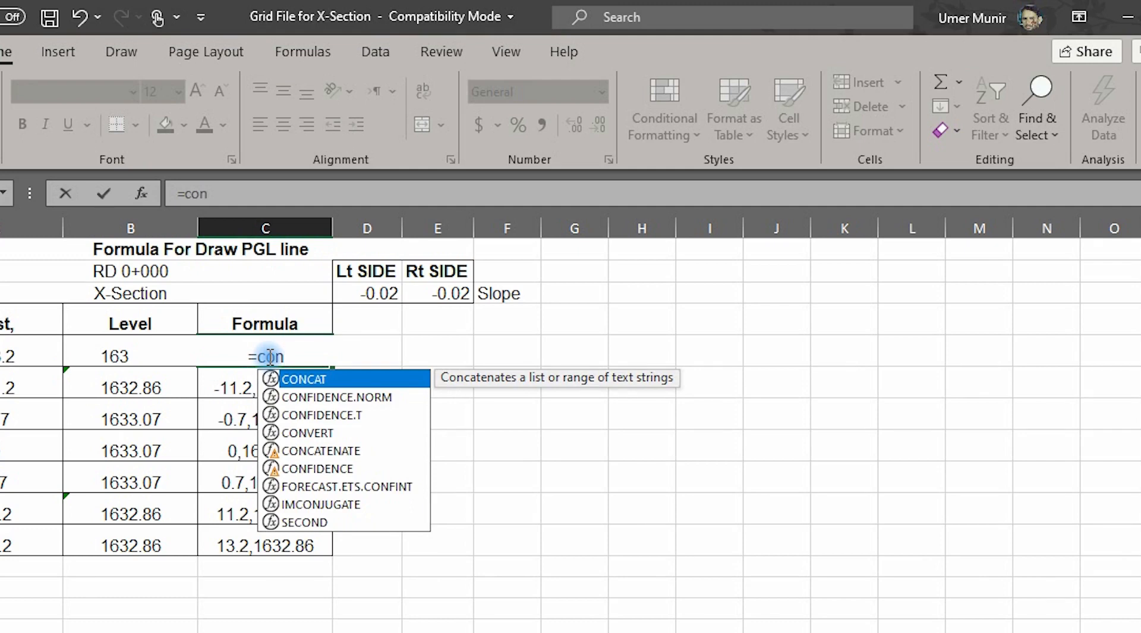
pyautogui.doubleClick(296, 458)
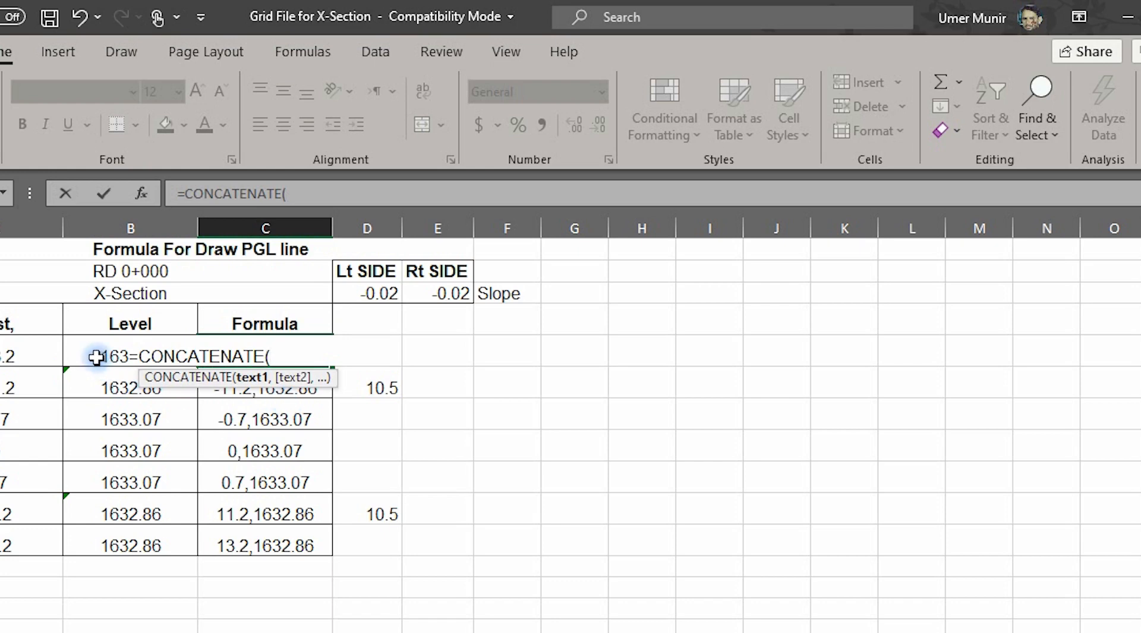
pyautogui.click(8, 356)
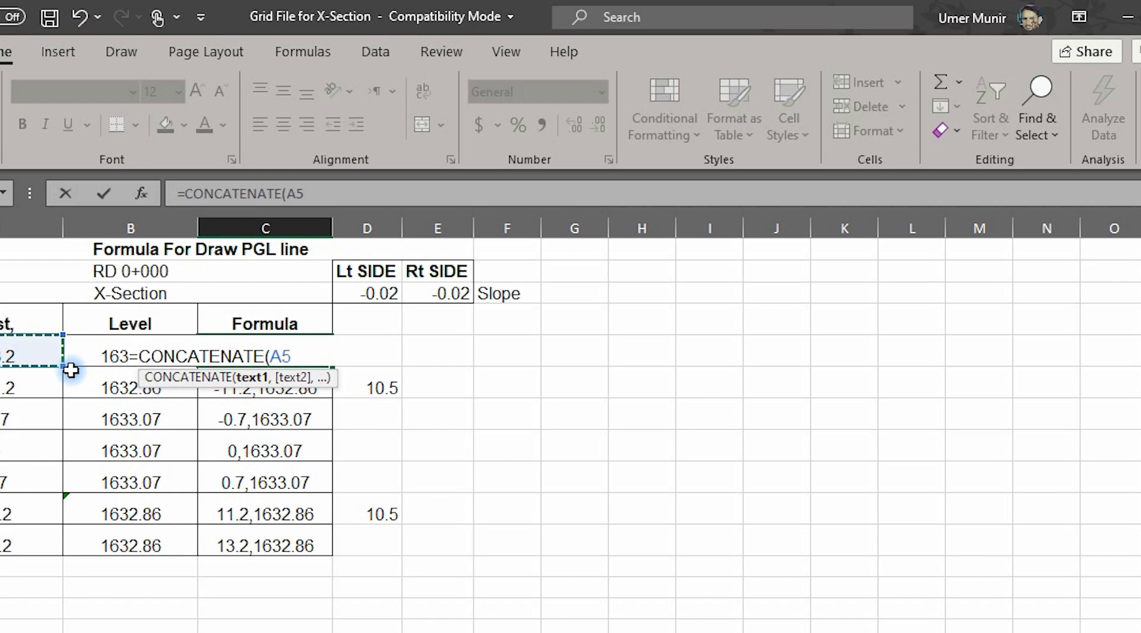
pyautogui.write(', ",')
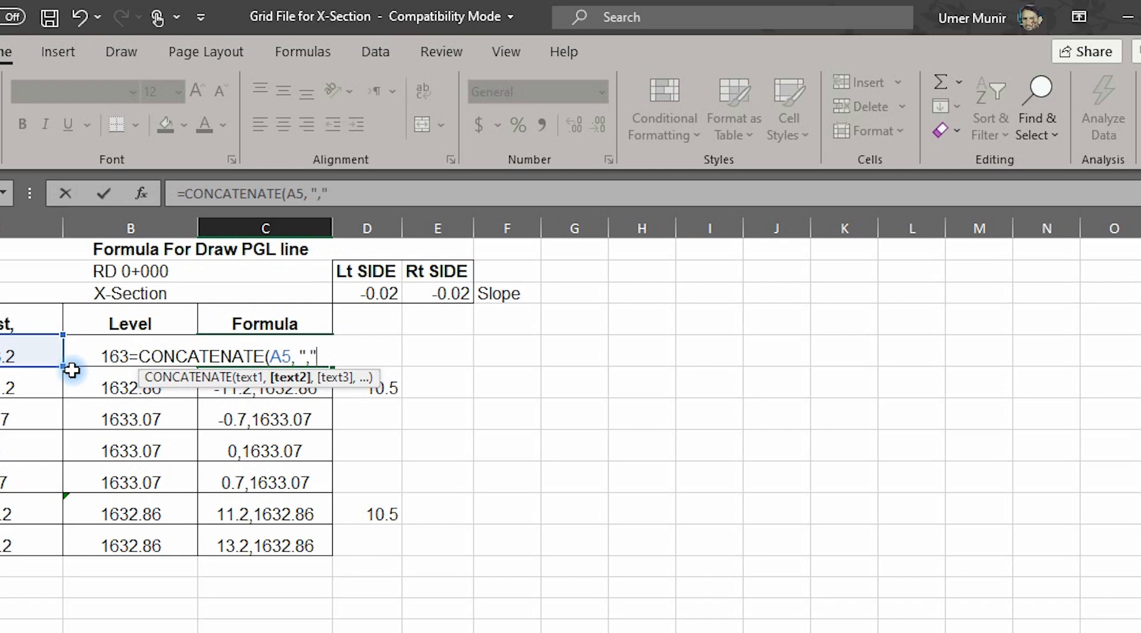
pyautogui.write(',')
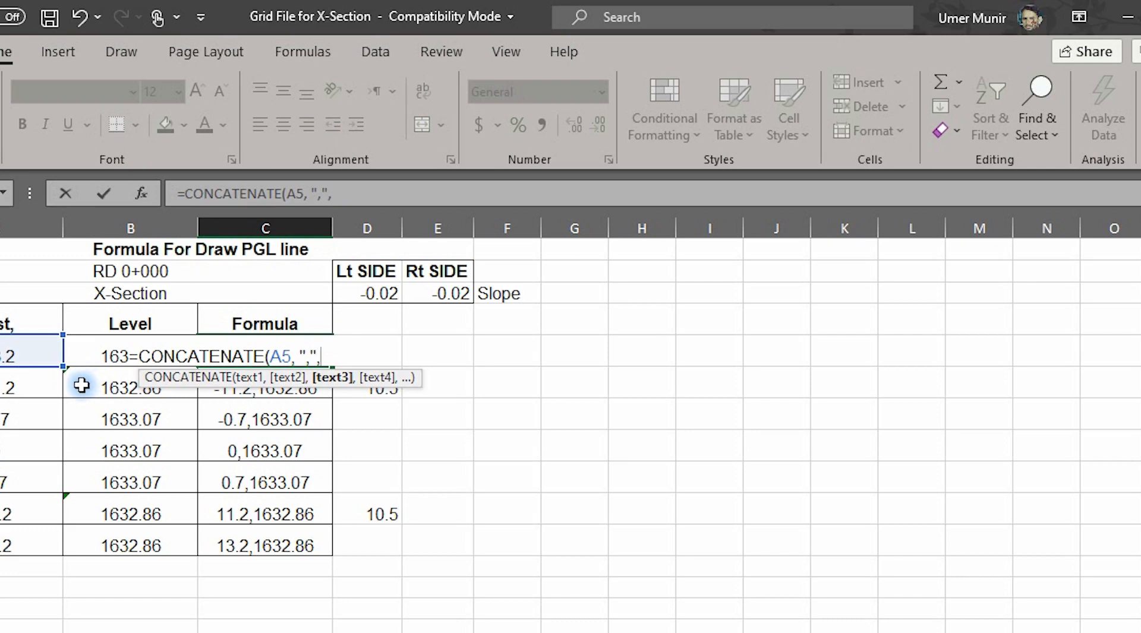
pyautogui.click(81, 350)
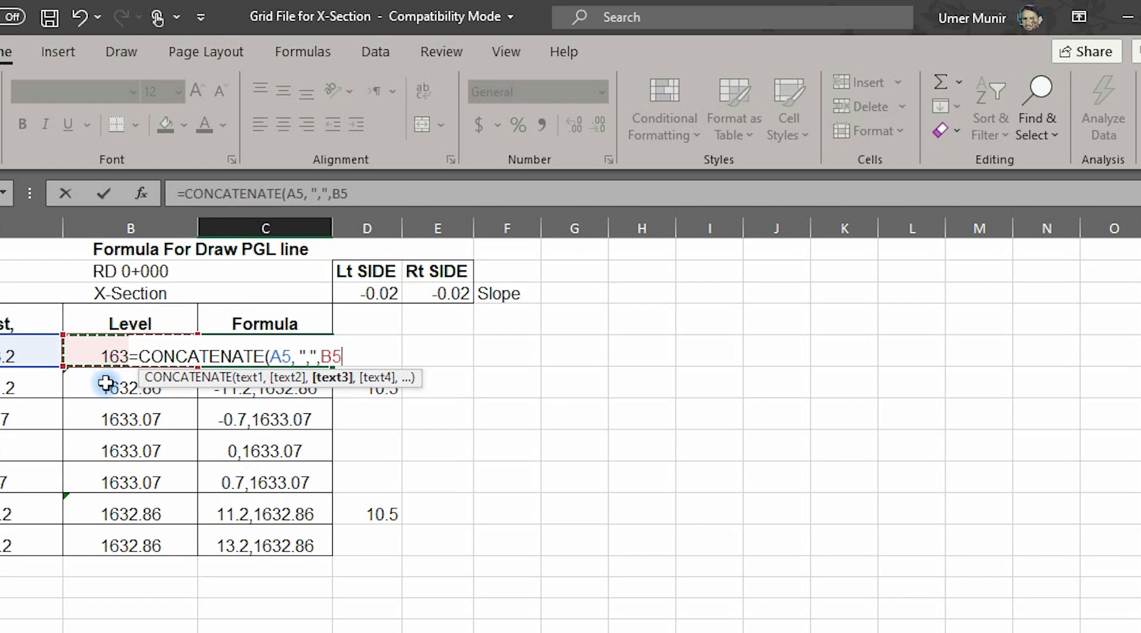
pyautogui.write(',')
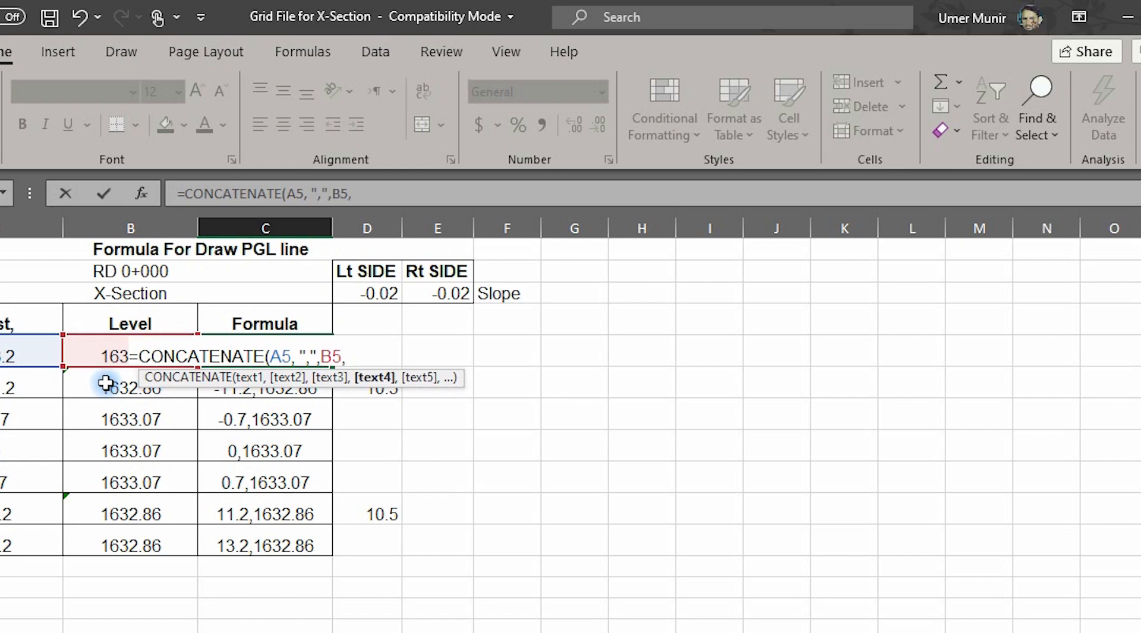
pyautogui.press('BackSpace')
pyautogui.write(')')
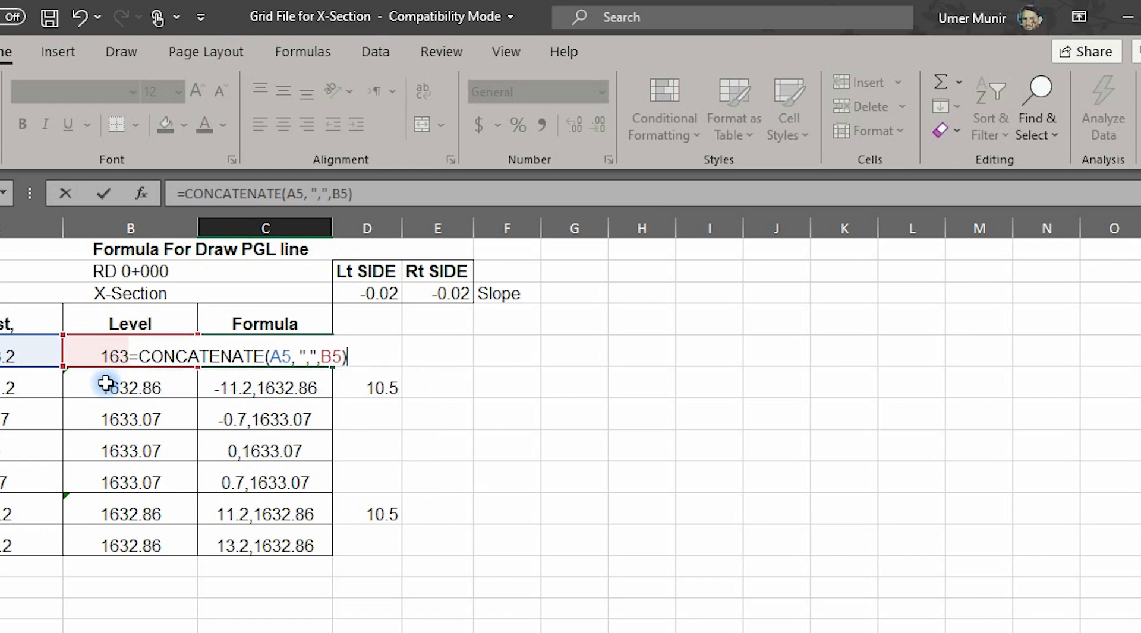
pyautogui.press('Return')
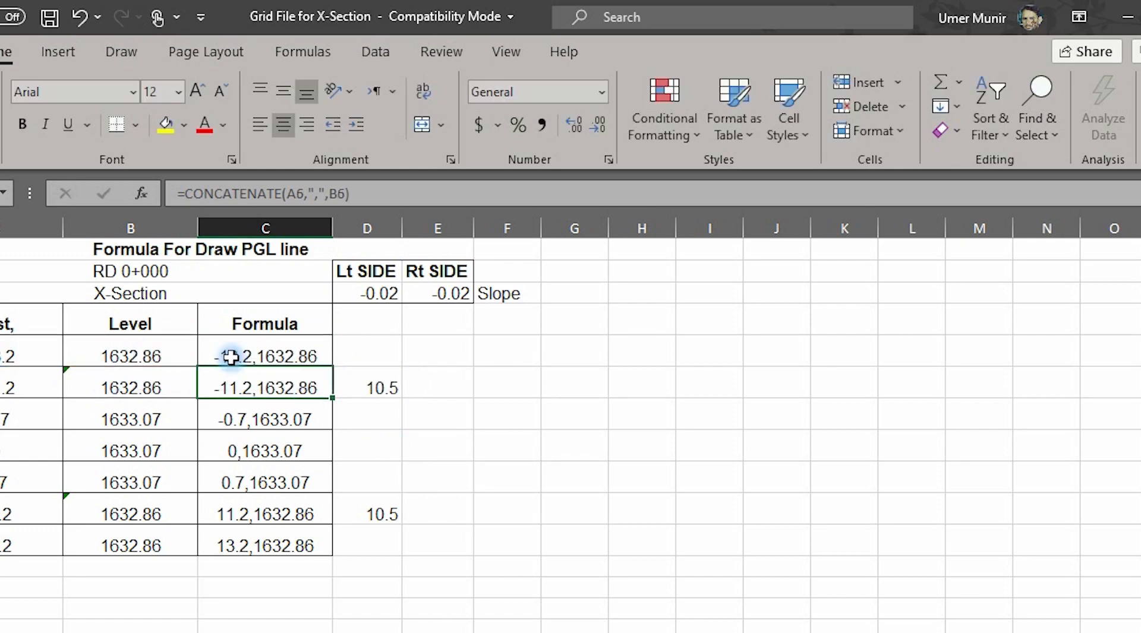
# Fill the C5 formula down through C11 and select the whole range of distance-level pairs.
pyautogui.click(273, 357)
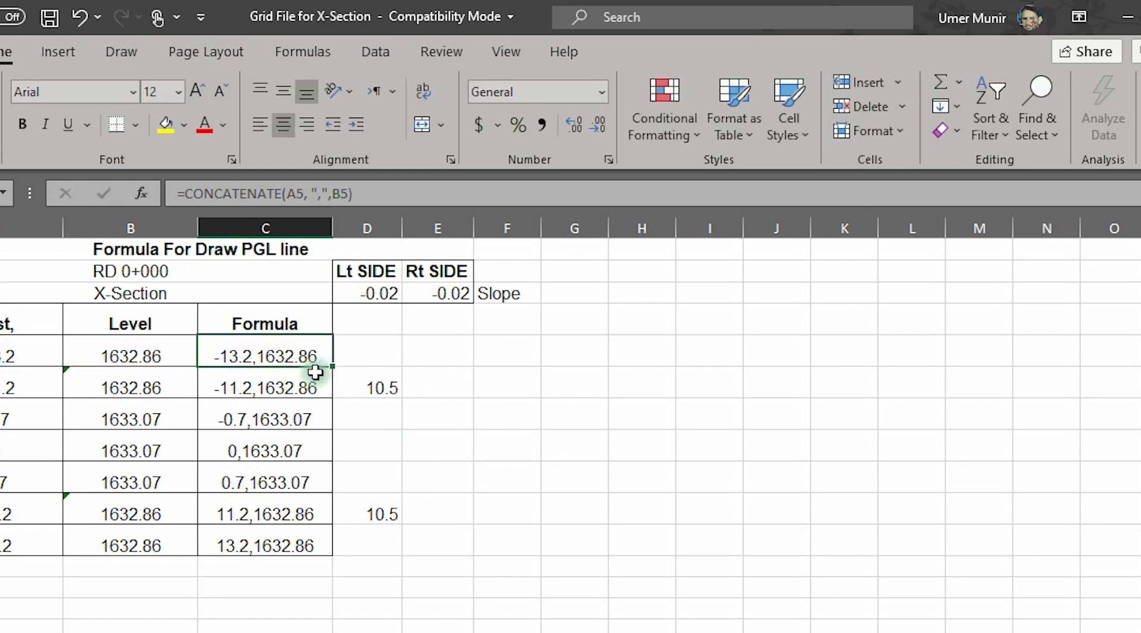
pyautogui.moveTo(331, 367)
pyautogui.mouseDown()
pyautogui.moveTo(328, 358)
pyautogui.moveTo(311, 565)
pyautogui.moveTo(257, 586)
pyautogui.mouseUp()
pyautogui.click(257, 586)
pyautogui.moveTo(298, 341); pyautogui.dragTo(265, 542)
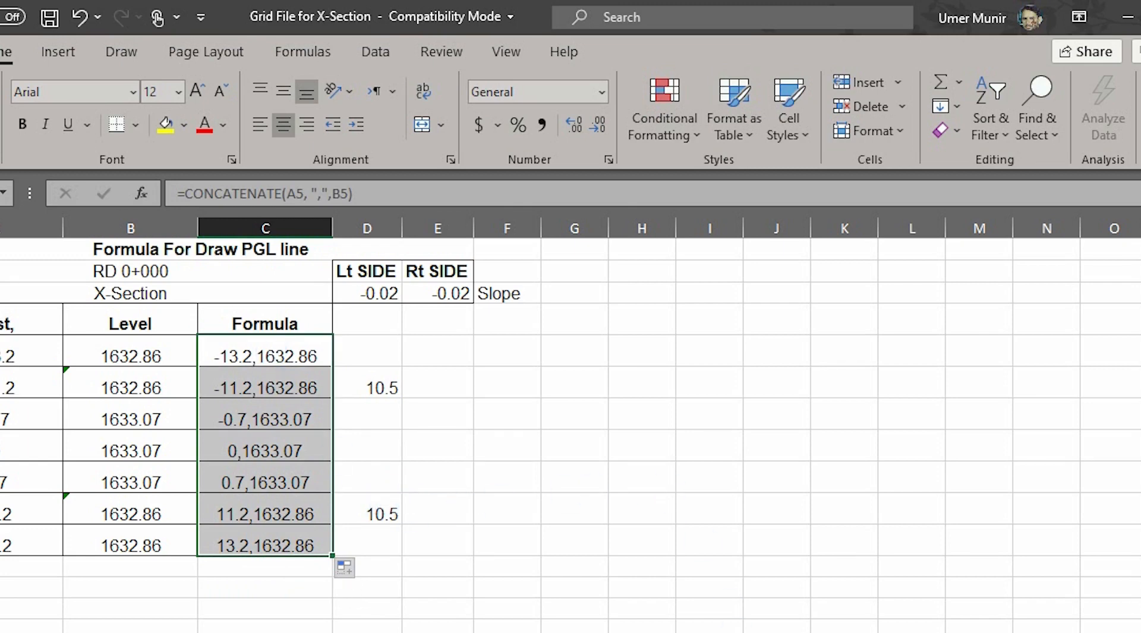
# Switch to AutoCAD and examine the RD 0+000 cross-section sheet, its quantities table and the typical section beside it.
pyautogui.hotkey('alt', 'Tab')
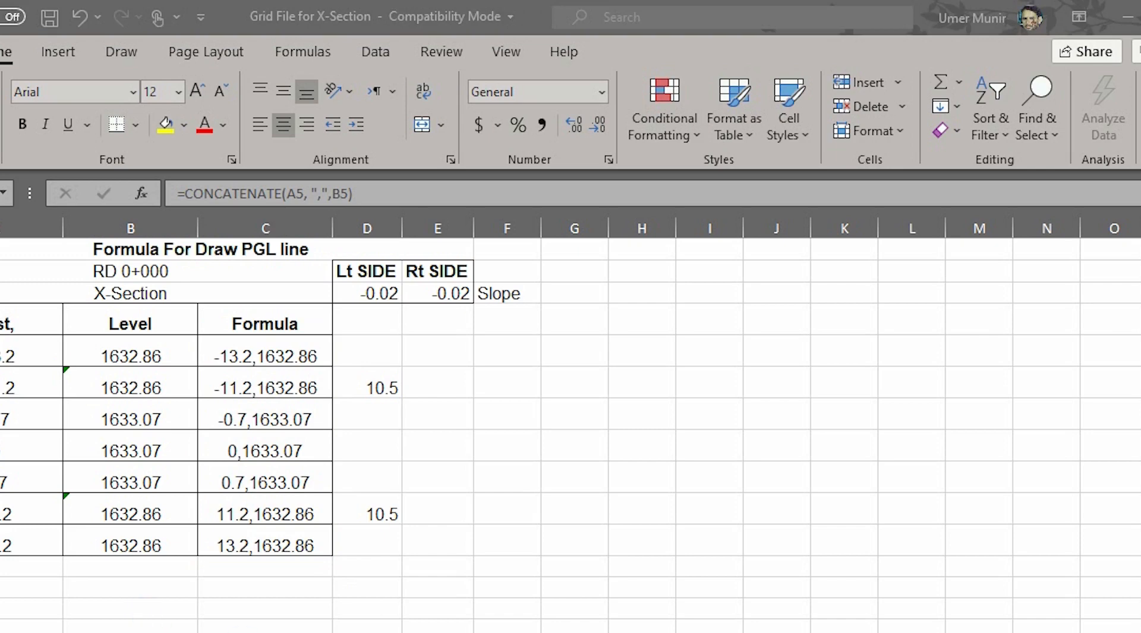
pyautogui.hotkey('alt', 'Tab')
pyautogui.scroll(-6, 766, 463)
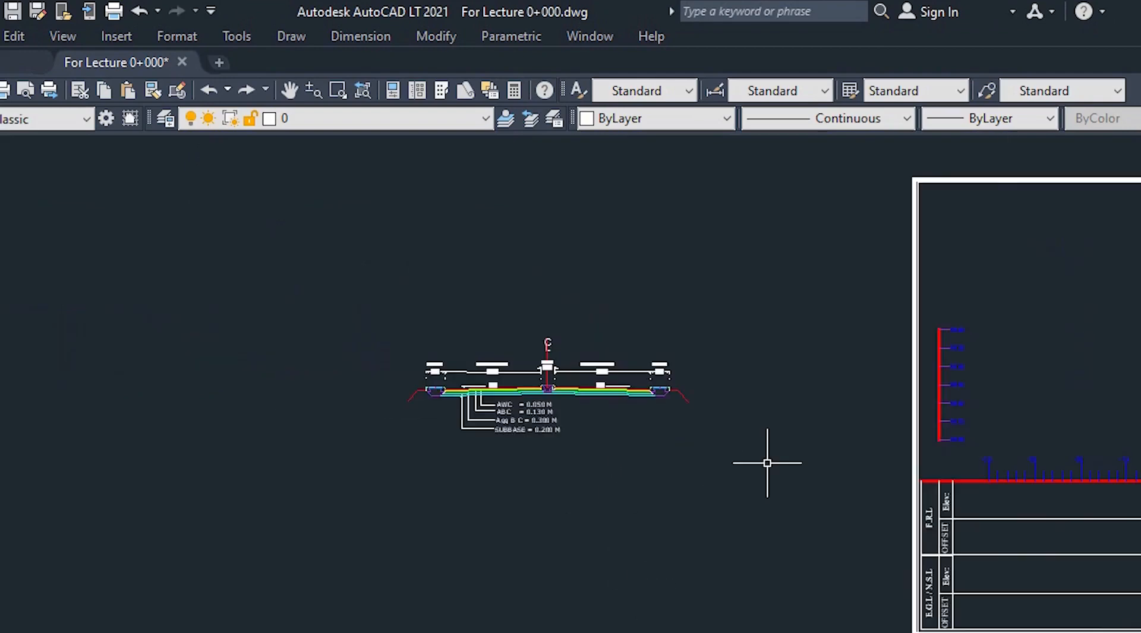
pyautogui.scroll(-2, 456, 468)
pyautogui.scroll(7, 723, 446)
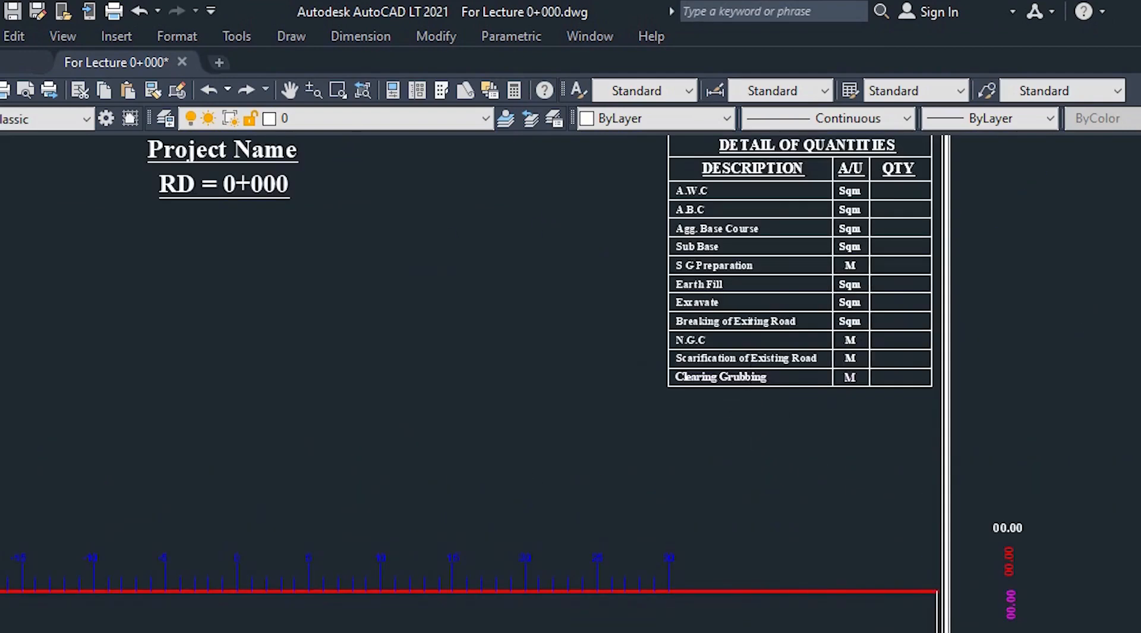
pyautogui.scroll(-4, 761, 416)
pyautogui.scroll(2, 579, 309)
pyautogui.scroll(-2, 488, 196)
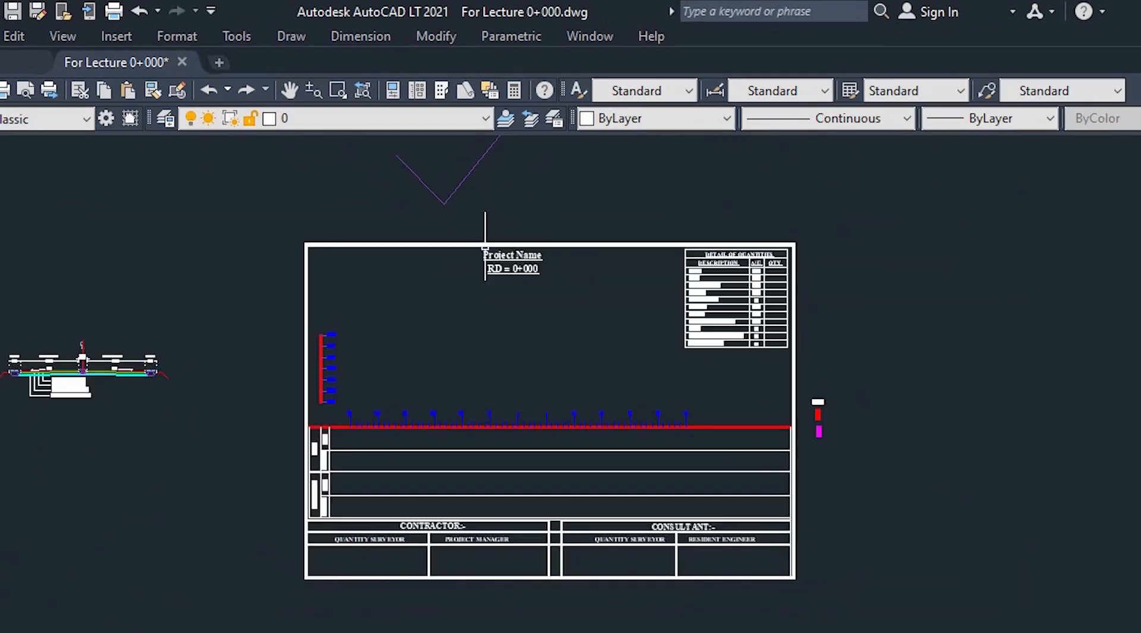
pyautogui.scroll(2, 440, 289)
pyautogui.scroll(-2, 390, 268)
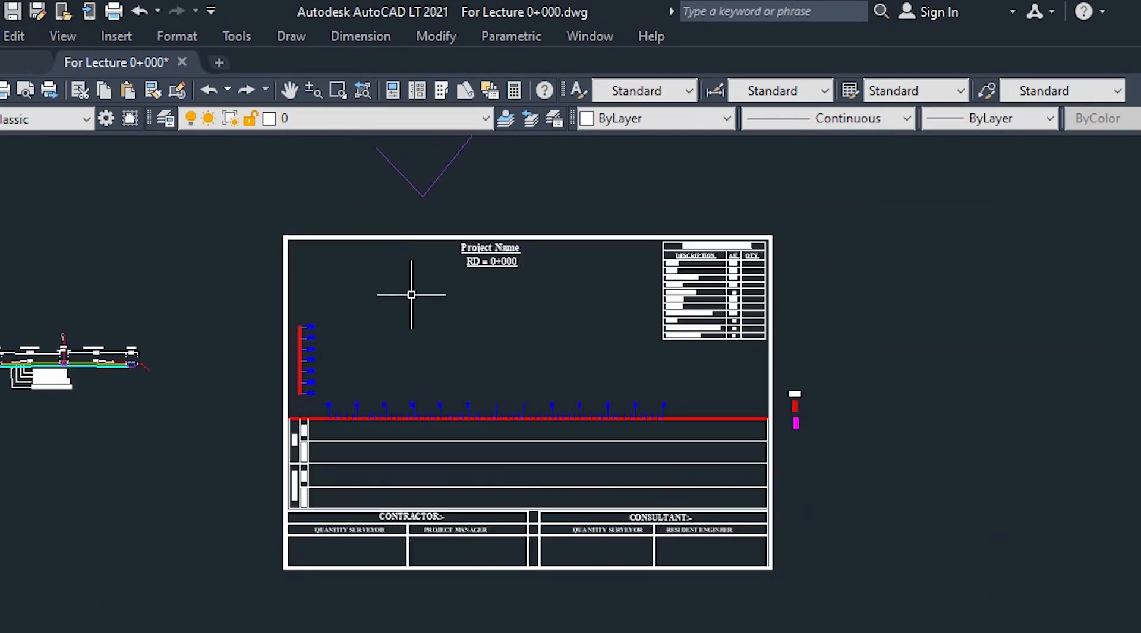
# Examine the elevation scale and the distance scale of the RD 0+000 cross-section sheet.
pyautogui.scroll(2, 309, 398)
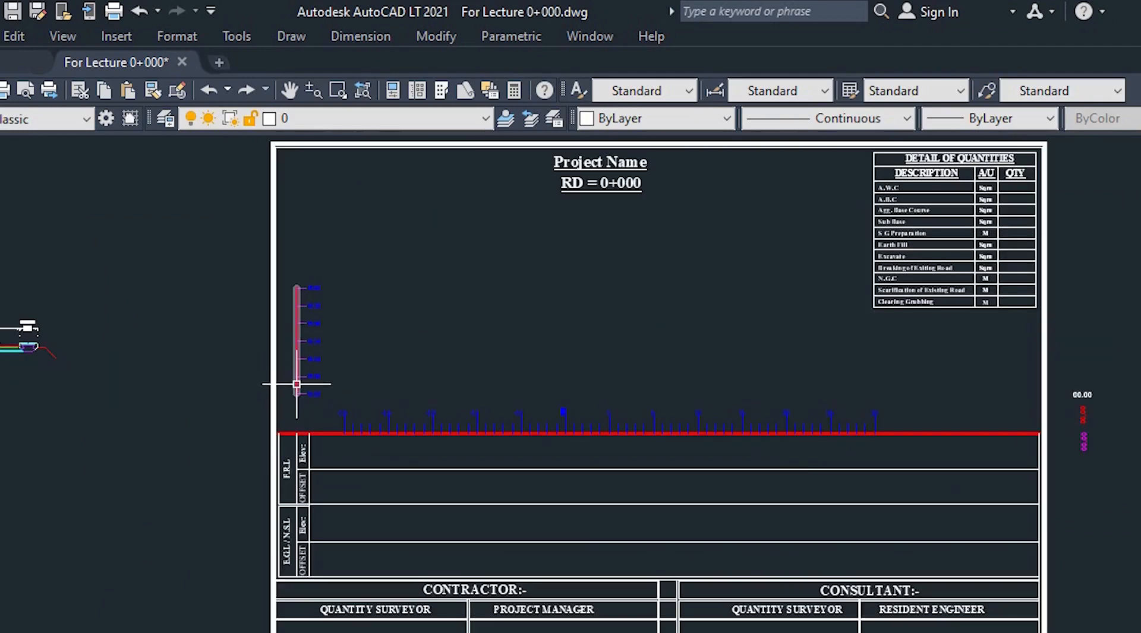
pyautogui.scroll(4, 312, 365)
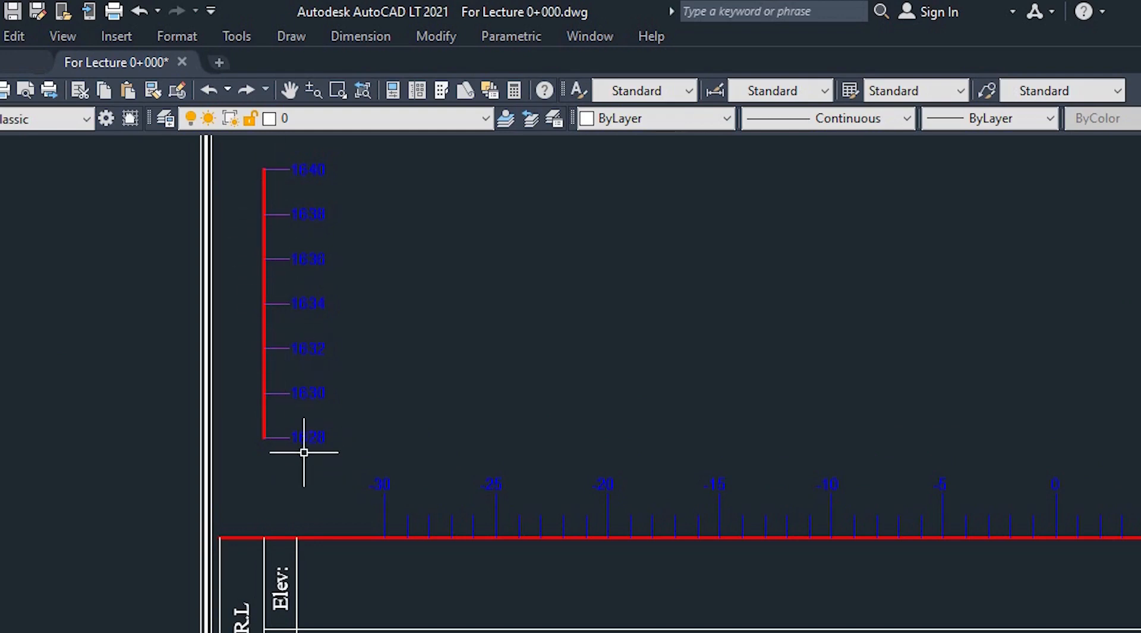
pyautogui.scroll(2, 303, 453)
pyautogui.scroll(-2, 272, 452)
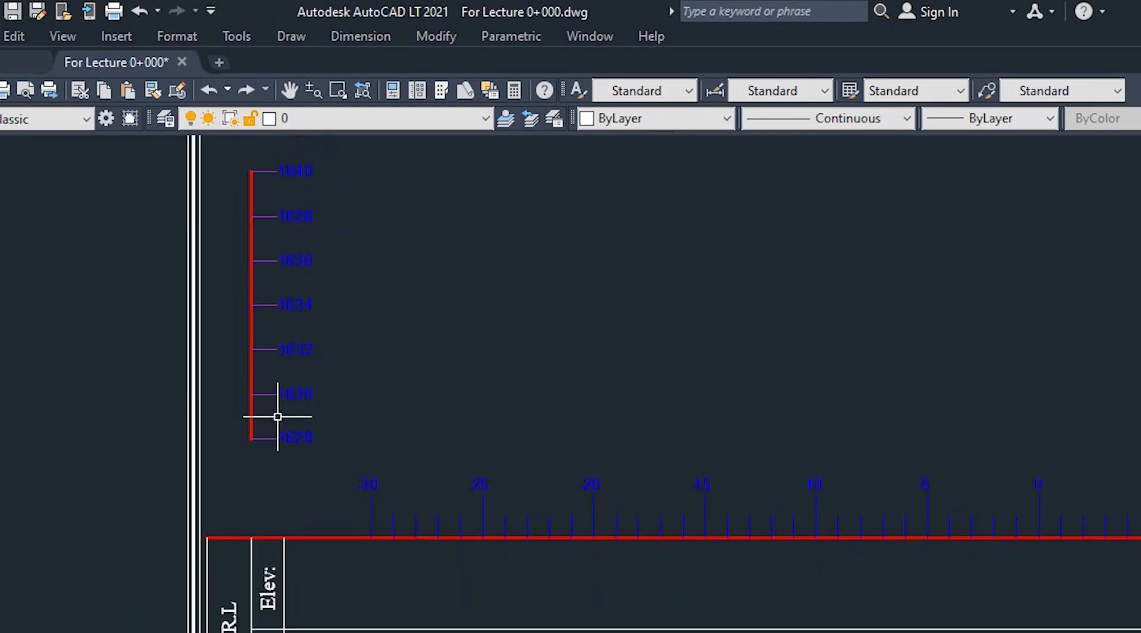
pyautogui.scroll(-2, 251, 398)
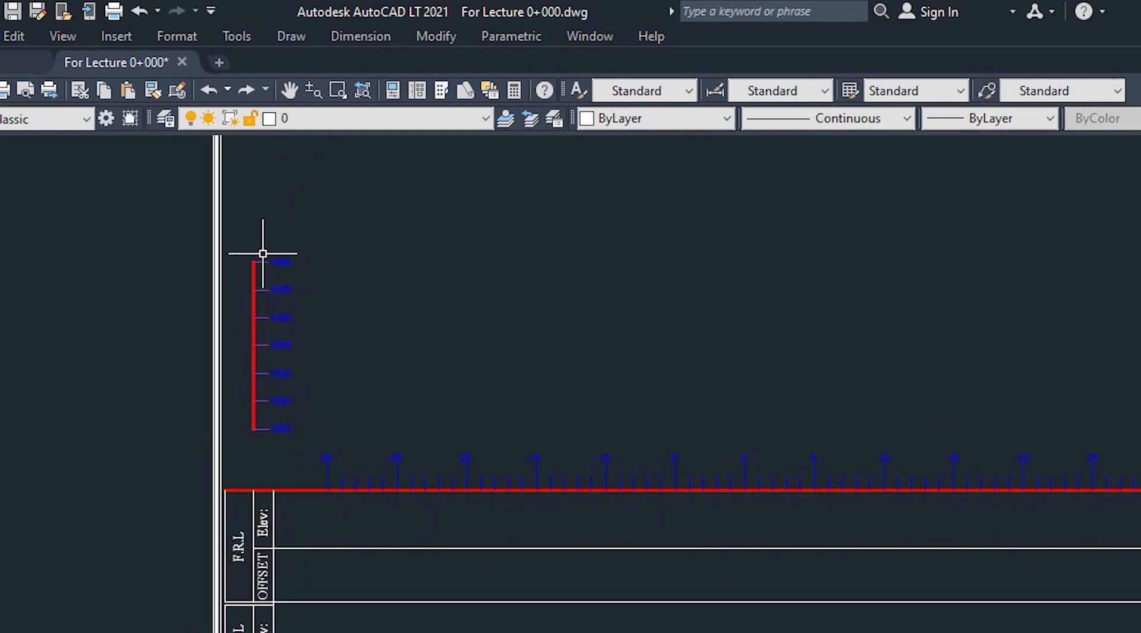
pyautogui.scroll(2, 263, 254)
pyautogui.scroll(-4, 264, 486)
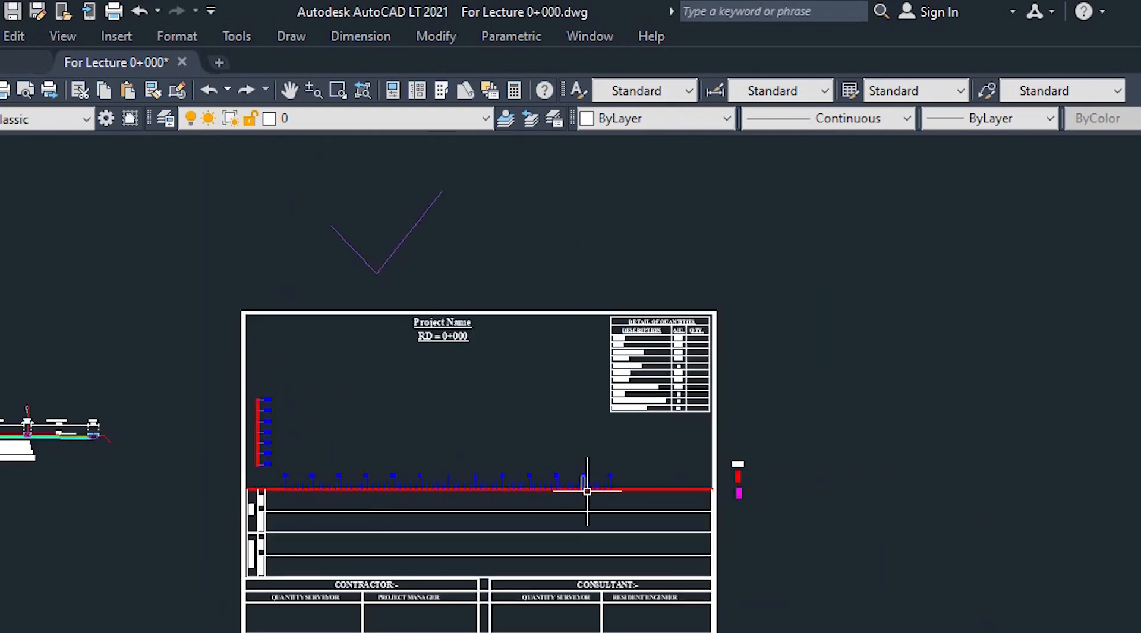
# Examine the typical road section beside the sheet, including its lane widths, slopes and pavement layer thicknesses.
pyautogui.scroll(2, 12, 431)
pyautogui.scroll(2, 6, 463)
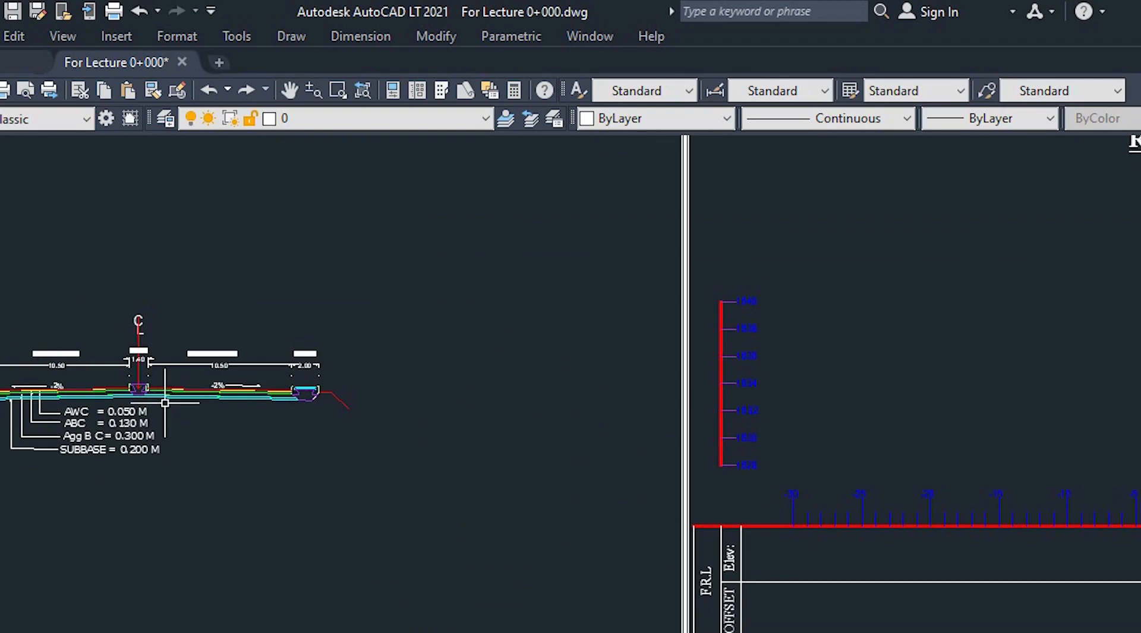
pyautogui.scroll(-2, 102, 387)
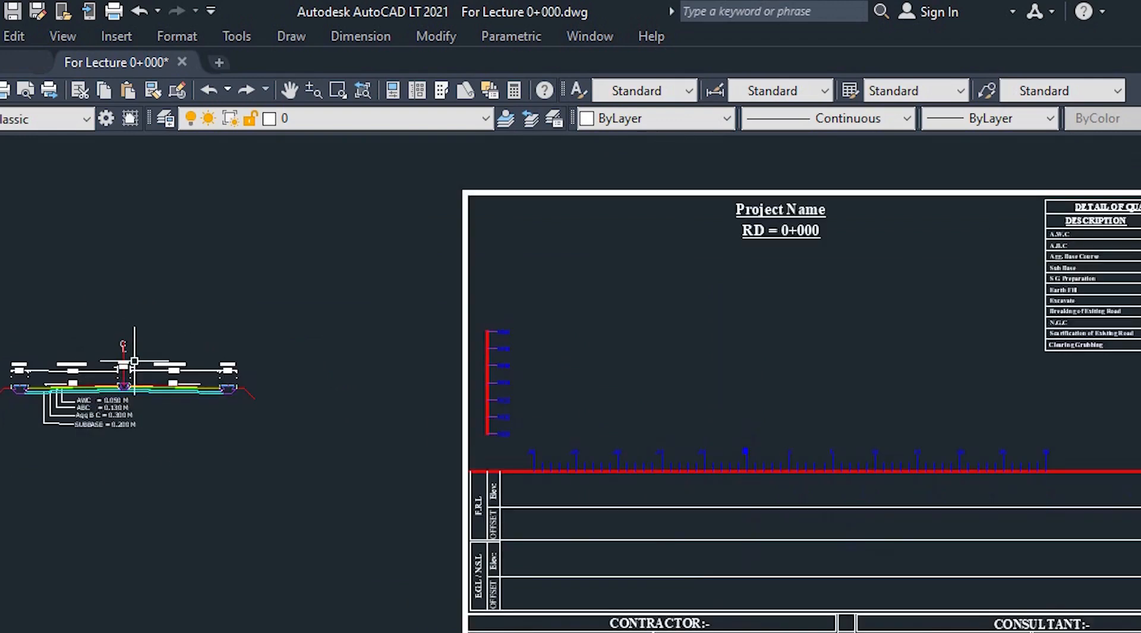
pyautogui.scroll(-2, 113, 374)
pyautogui.scroll(5, 72, 378)
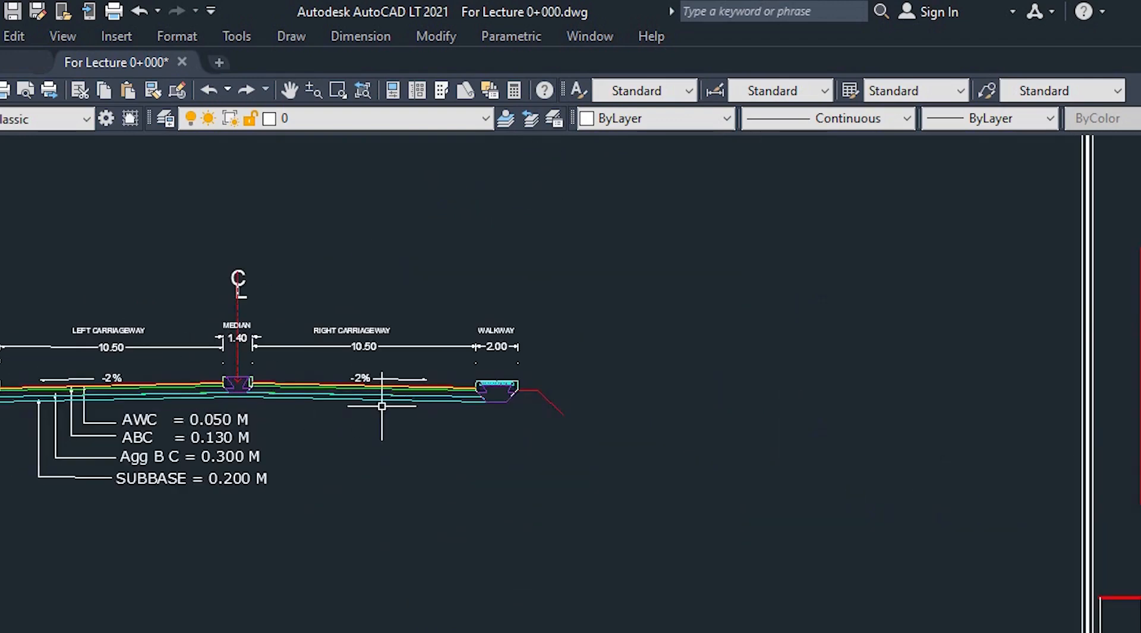
pyautogui.scroll(-3, 381, 410)
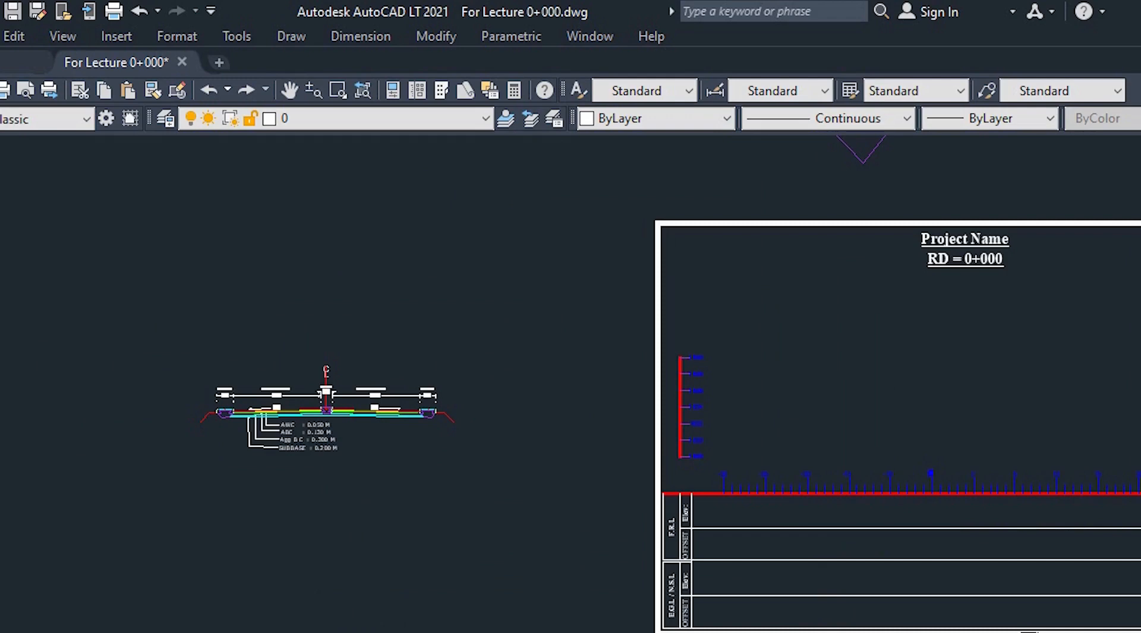
# Switch to the Grid File for X-Section workbook in Excel and copy the distance-level pairs in C5:C11.
pyautogui.click(684, 632)
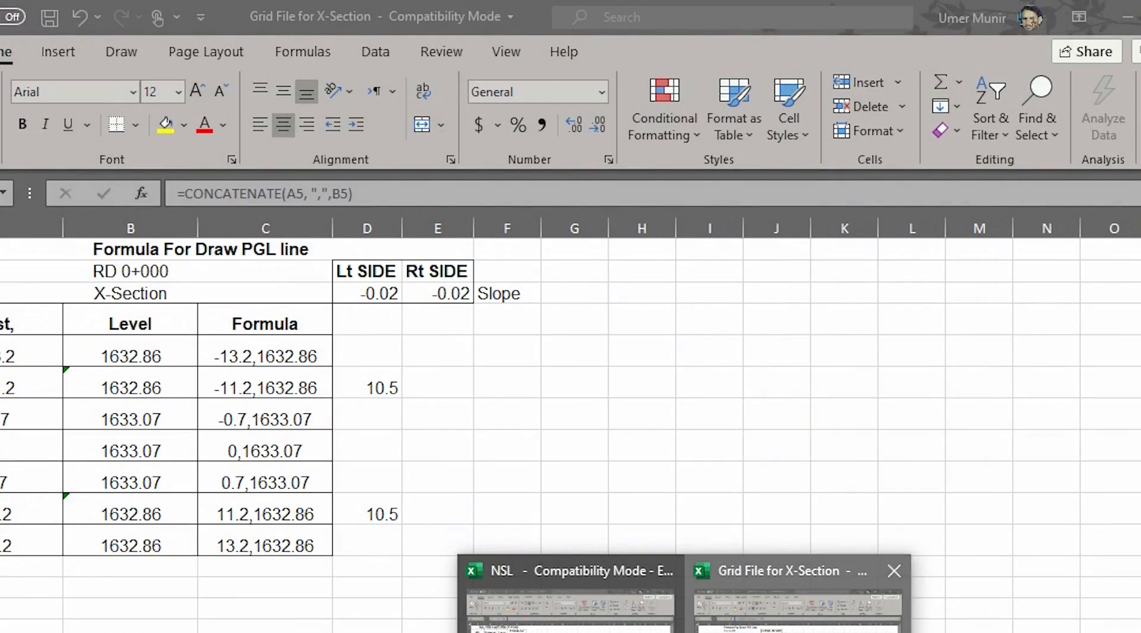
pyautogui.click(796, 597)
pyautogui.click(276, 350)
pyautogui.moveTo(276, 351); pyautogui.dragTo(273, 539)
pyautogui.hotkey('ctrl', 'c')
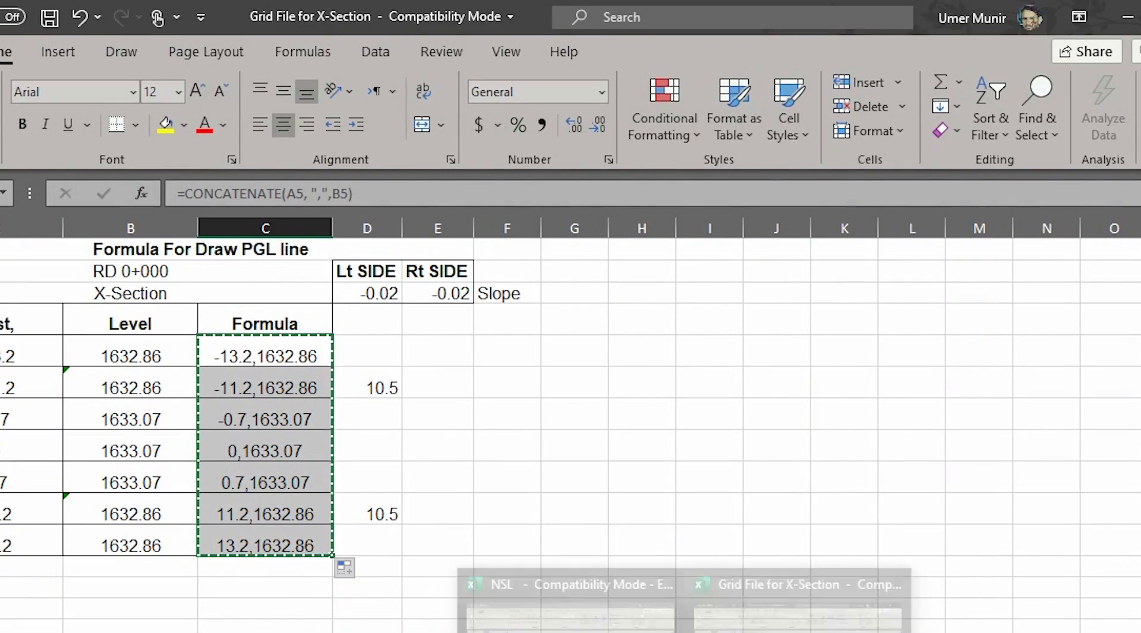
# Switch to AutoCAD and draw a PGL polyline through the copied distance-level pairs.
pyautogui.click(897, 631)
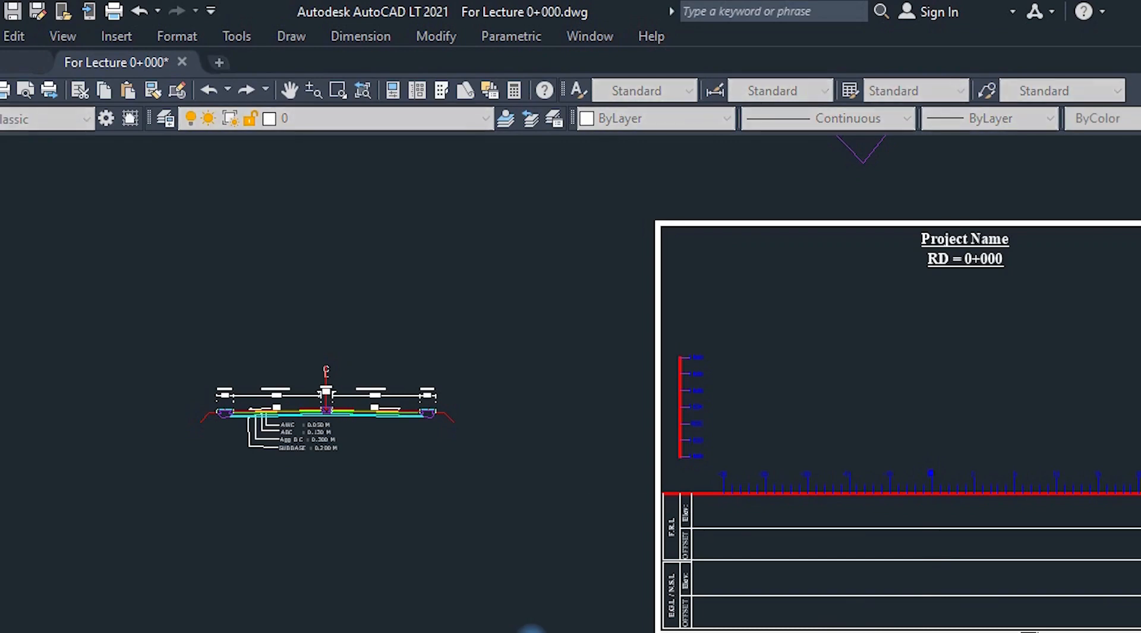
pyautogui.scroll(-4, 286, 294)
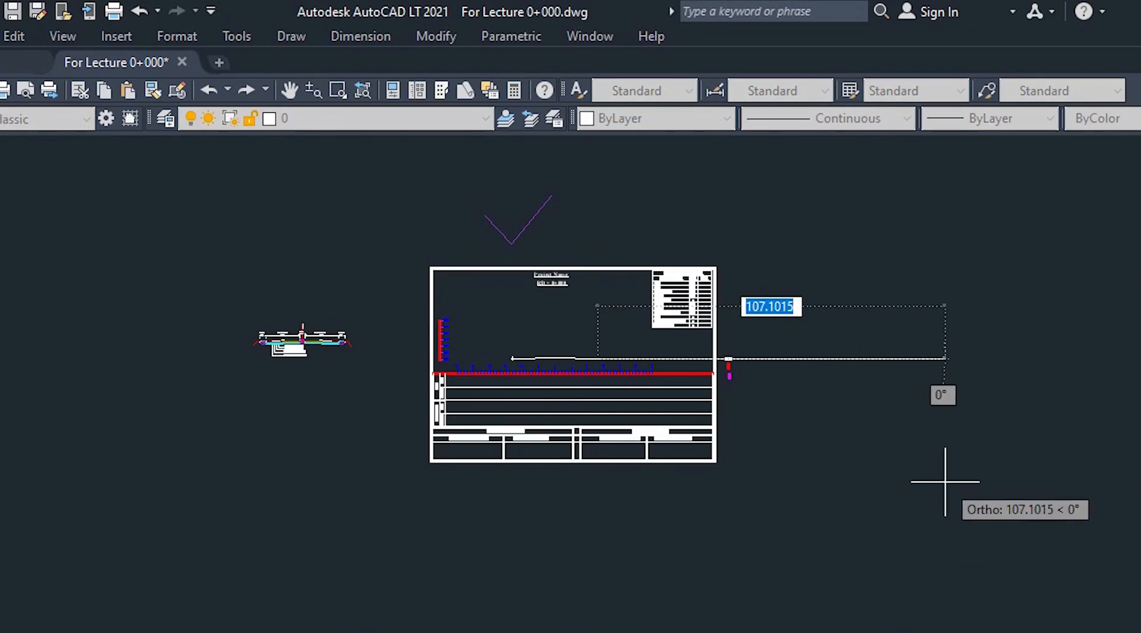
pyautogui.press('Escape')
# Compare the plotted PGL polyline on the RD 0+000 sheet with the carriageways, median and walkways of the typical section.
pyautogui.scroll(6, 549, 360)
pyautogui.scroll(-6, 550, 362)
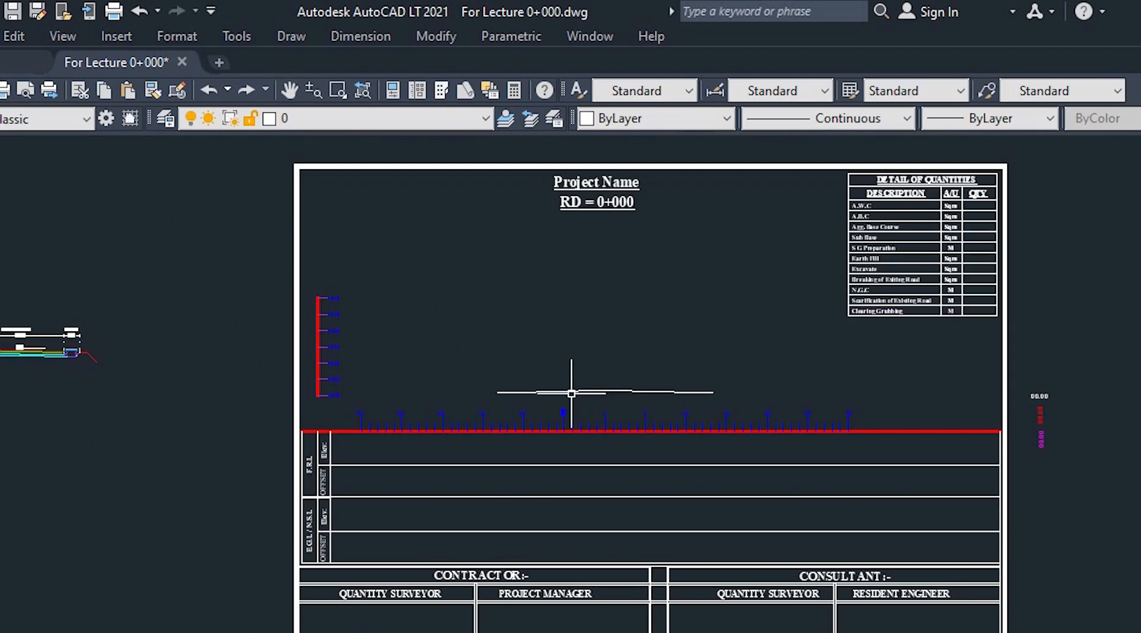
pyautogui.scroll(-2, 594, 393)
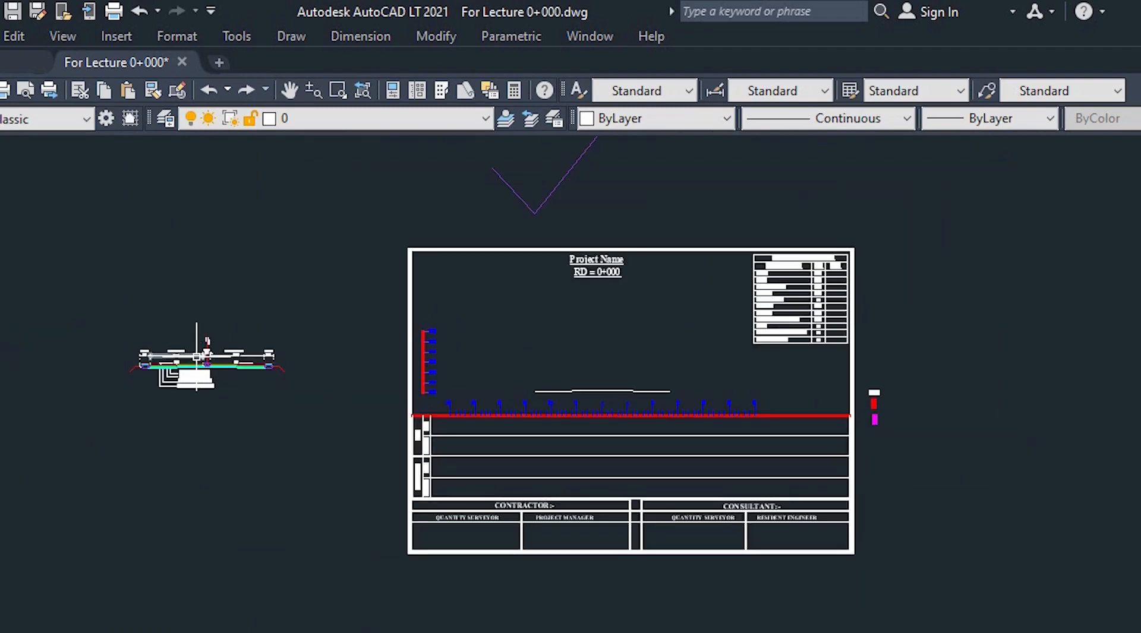
pyautogui.scroll(3, 195, 392)
pyautogui.scroll(5, 196, 392)
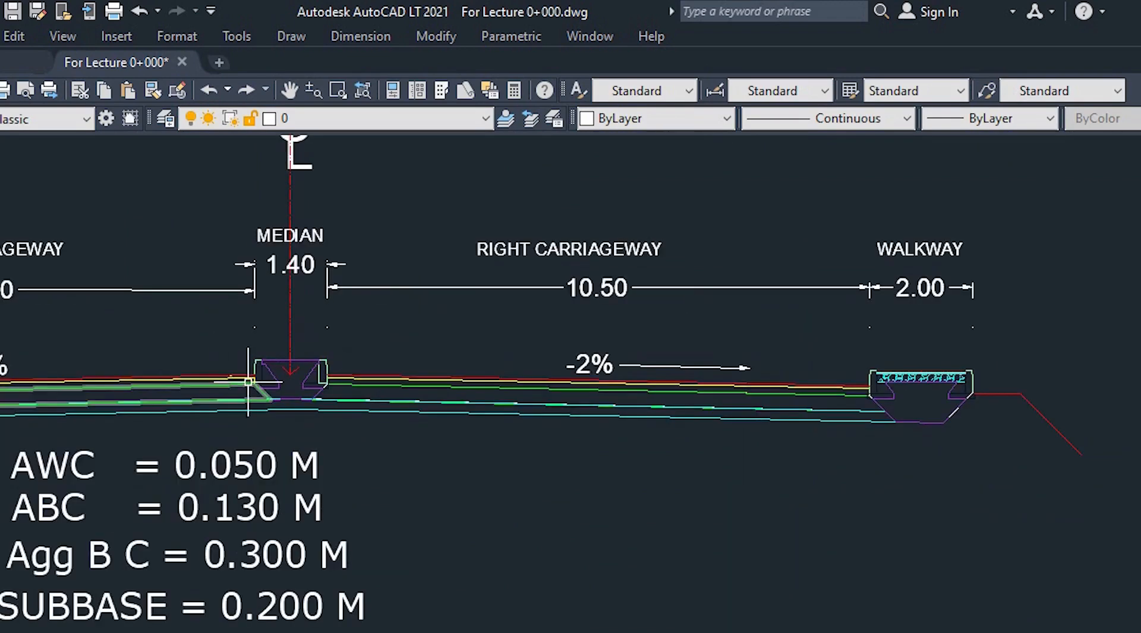
pyautogui.scroll(-2, 255, 374)
pyautogui.scroll(-5, 234, 389)
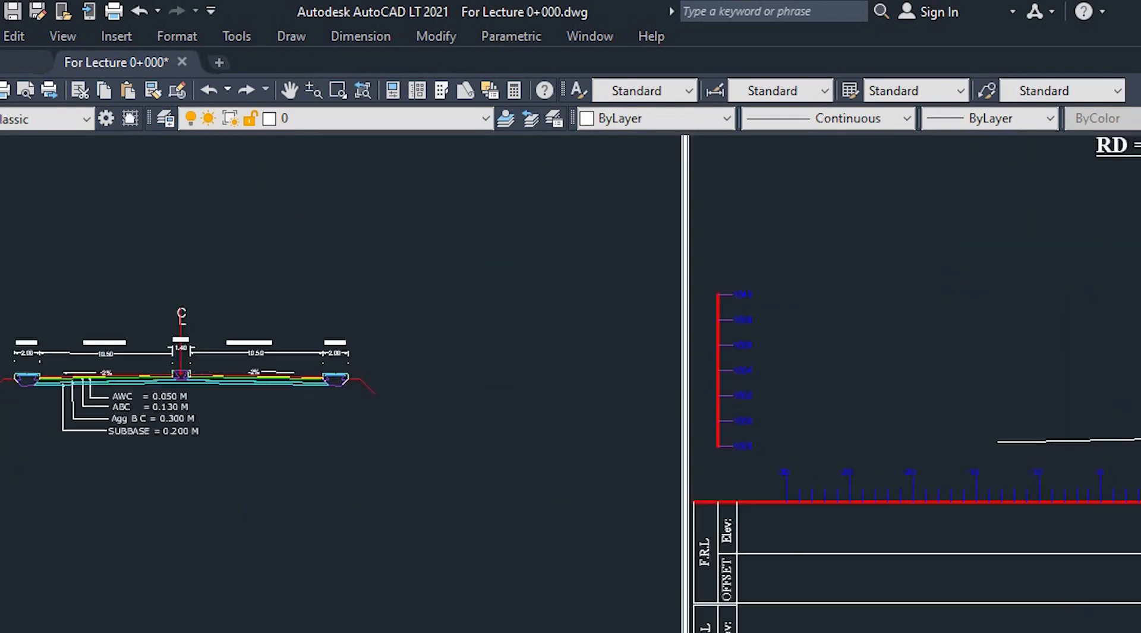
pyautogui.scroll(4, 611, 387)
pyautogui.scroll(-2, 496, 377)
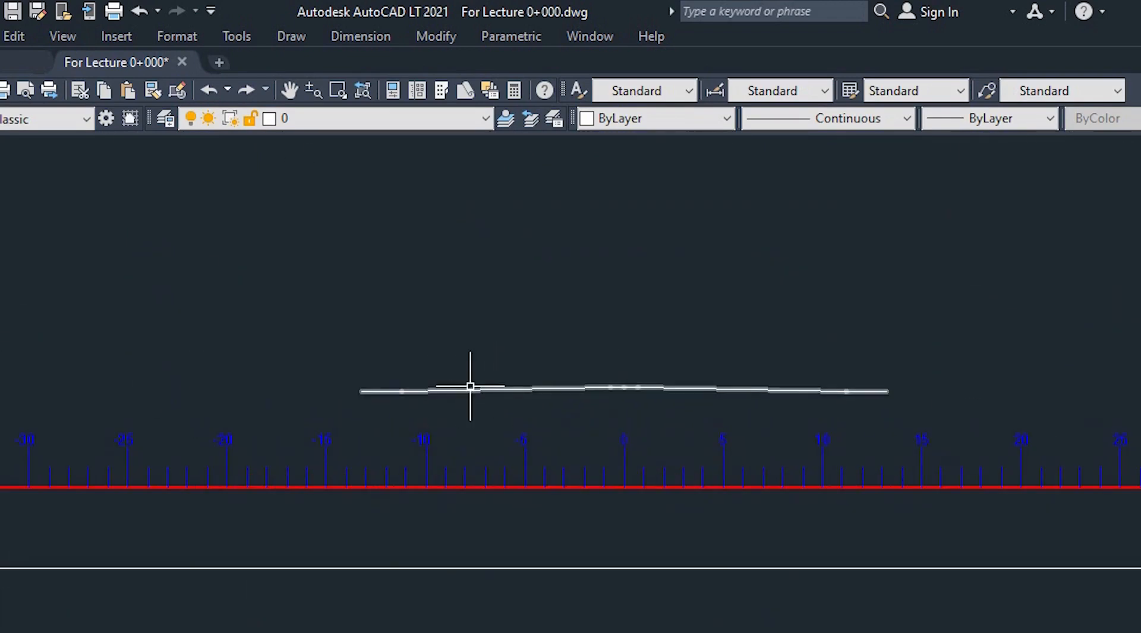
pyautogui.scroll(-4, 469, 386)
pyautogui.scroll(-4, 524, 385)
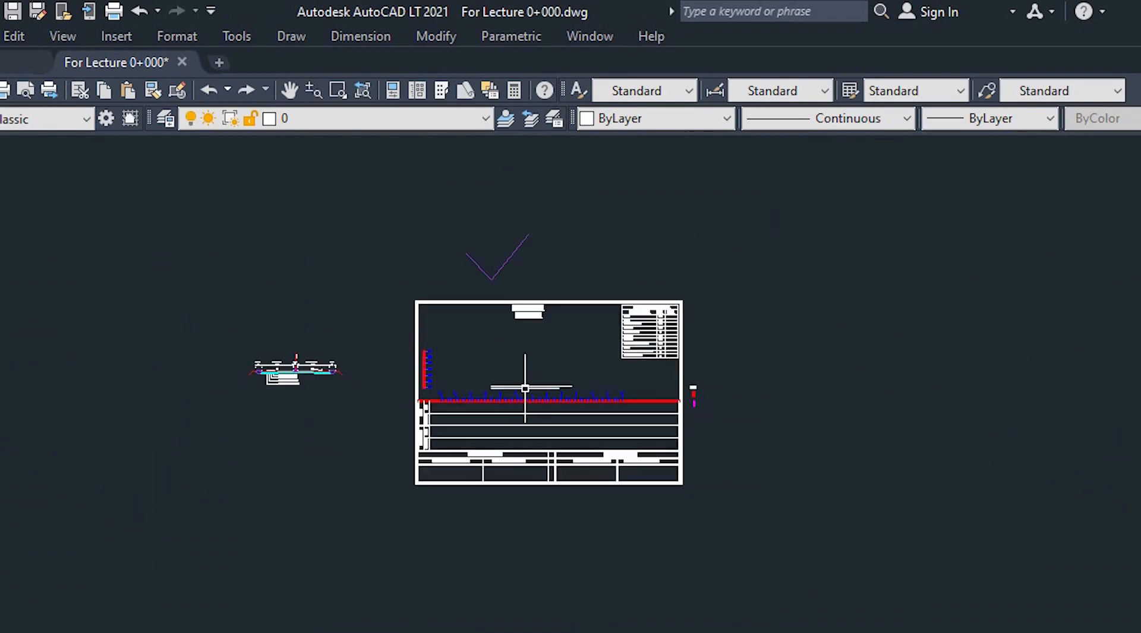
# Delete the PGL polyline above the distance scale of the RD 0+000 sheet.
pyautogui.scroll(3, 529, 387)
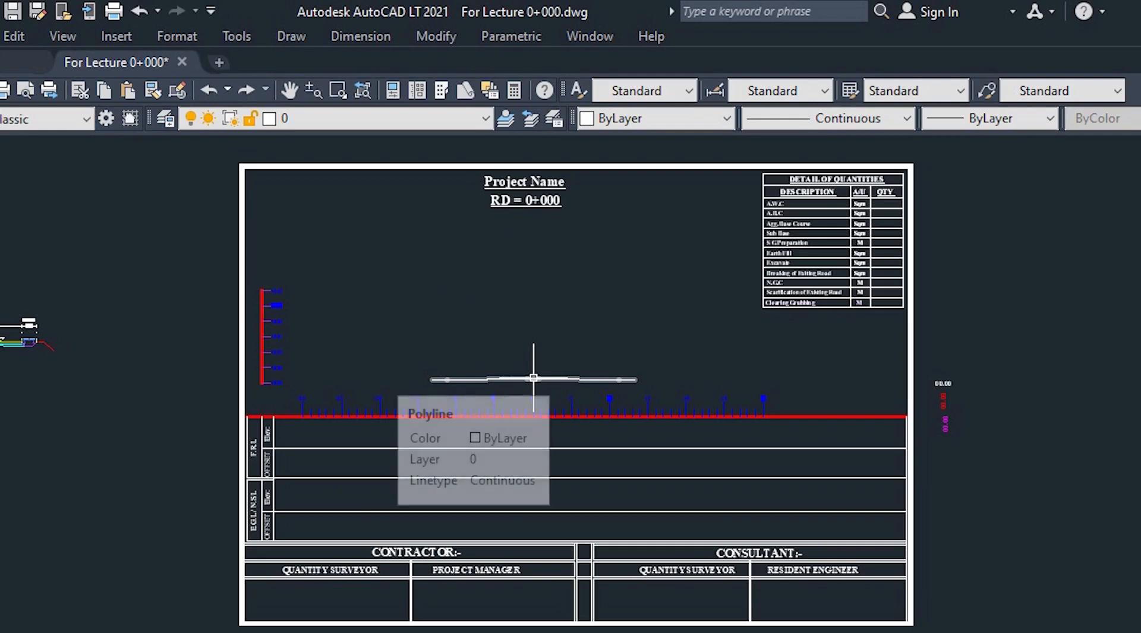
pyautogui.click(532, 378)
pyautogui.press('Delete')
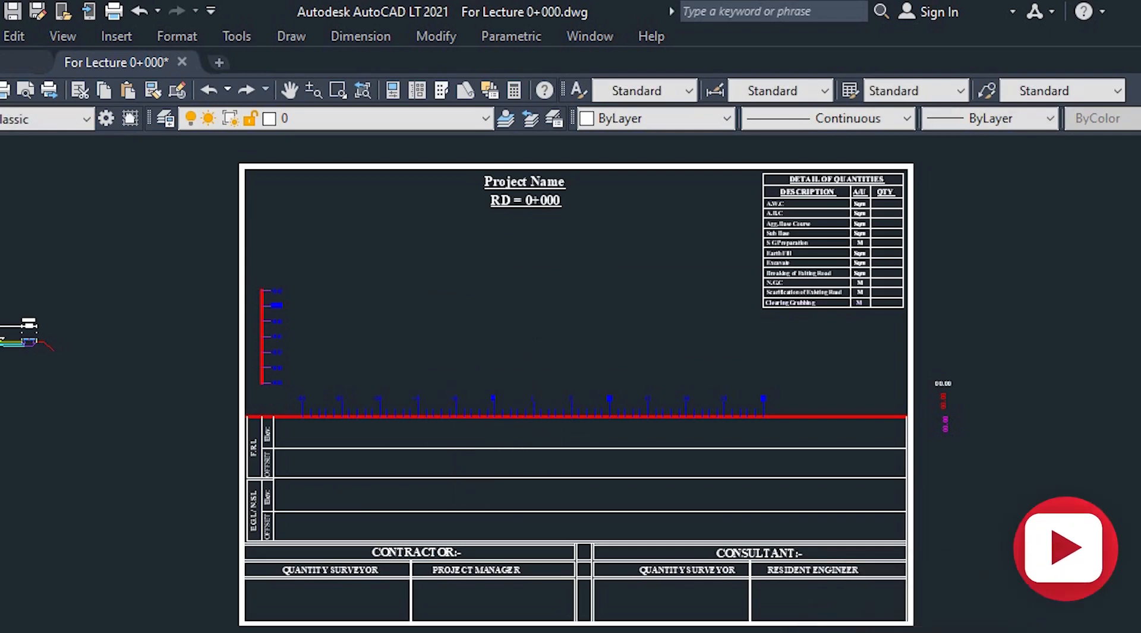
# Switch to the Grid File for X-Section workbook in Excel and copy the center pair 0,1633.07 from C8.
pyautogui.moveTo(685, 632)
pyautogui.click(796, 609)
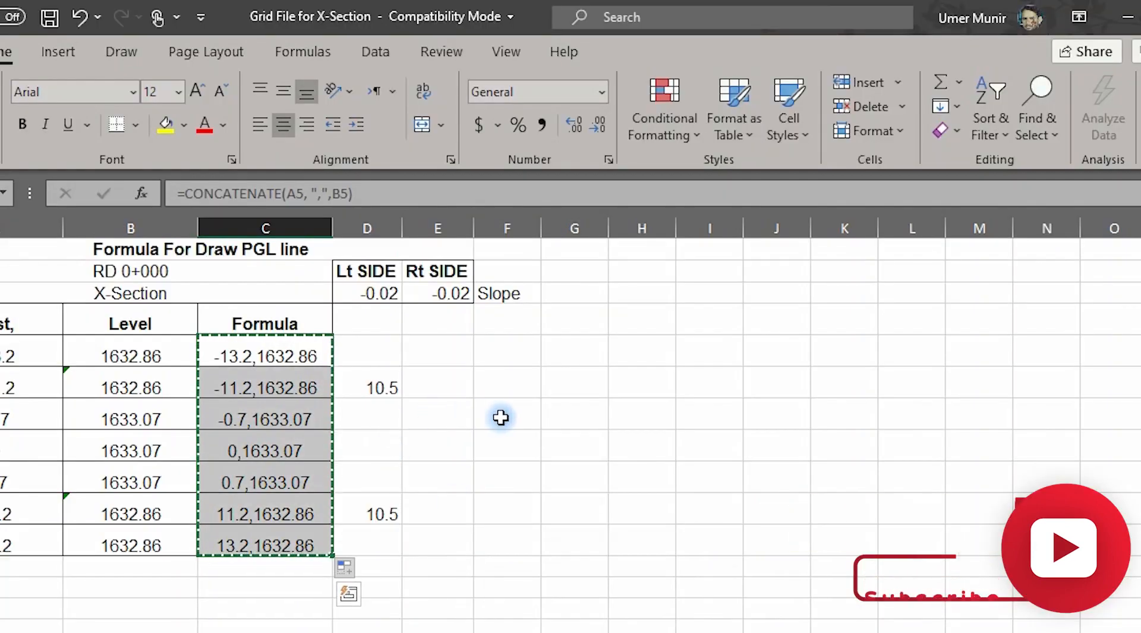
pyautogui.click(291, 452)
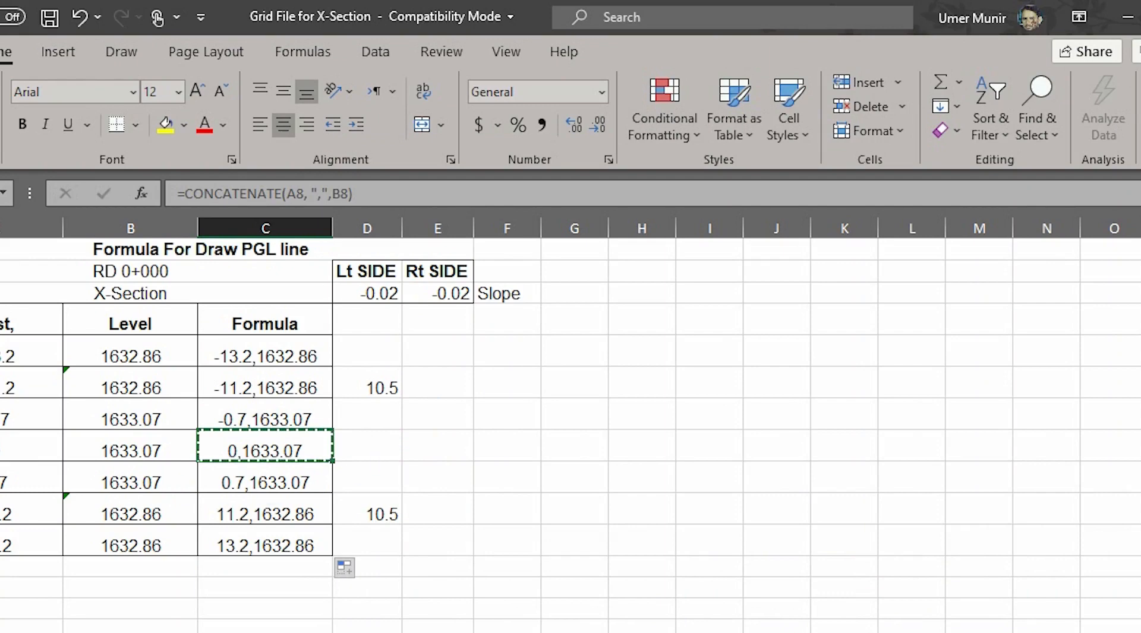
# Switch to AutoCAD and draw a polyline from 0,1633.07 diagonally up to a free point near the quantities table, with Ortho off.
pyautogui.moveTo(684, 632)
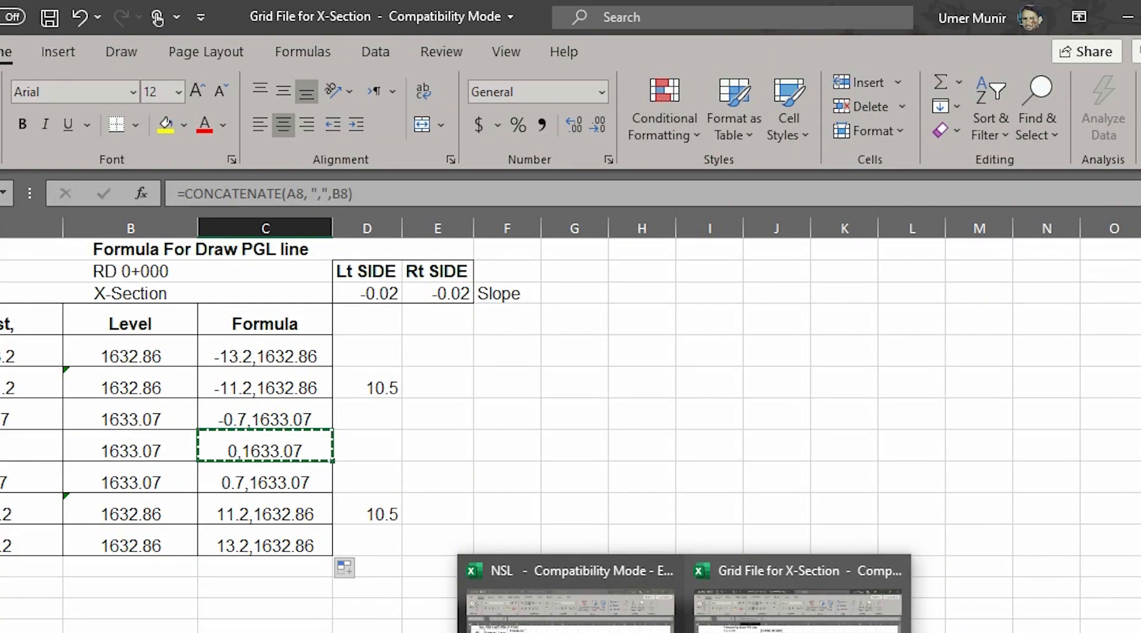
pyautogui.click(965, 632)
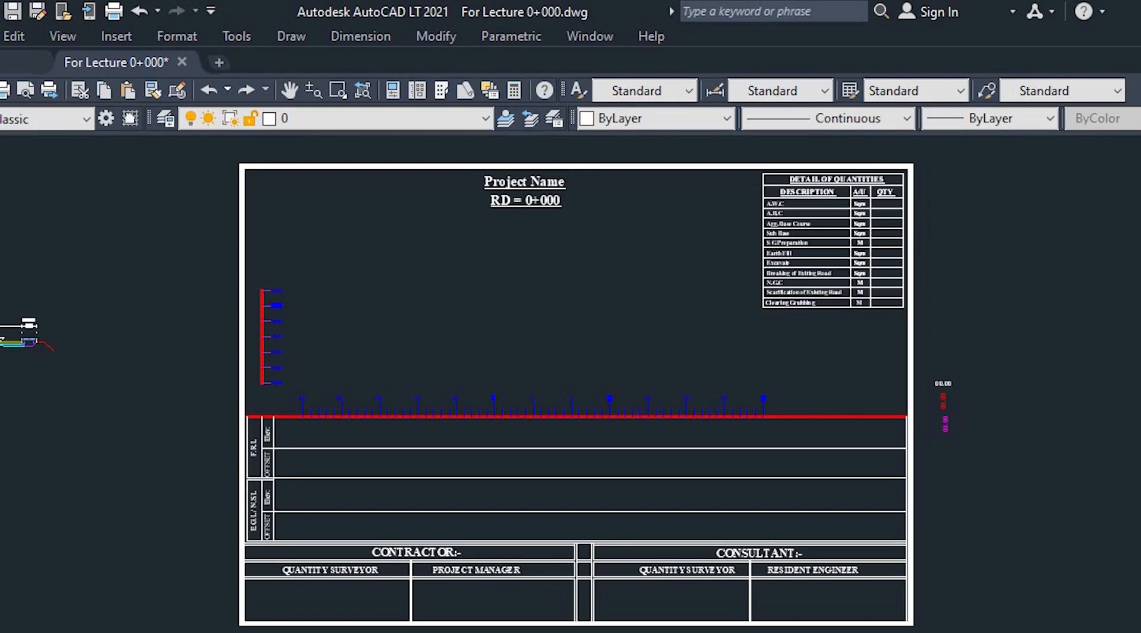
pyautogui.write('pl')
pyautogui.press('Return')
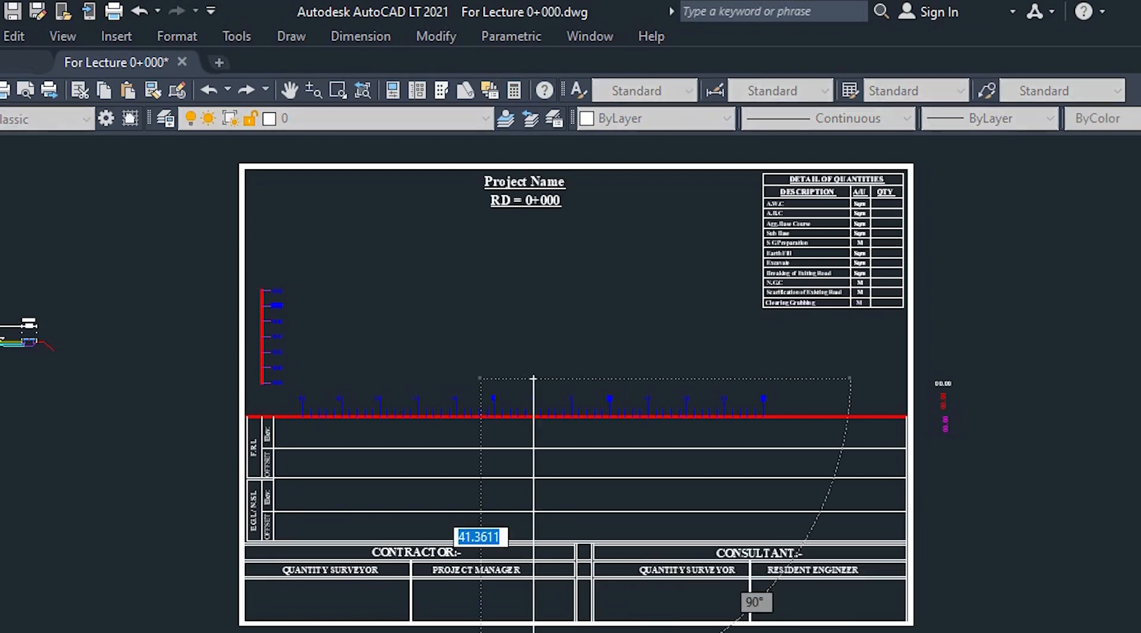
pyautogui.press('F8')
pyautogui.click(658, 219)
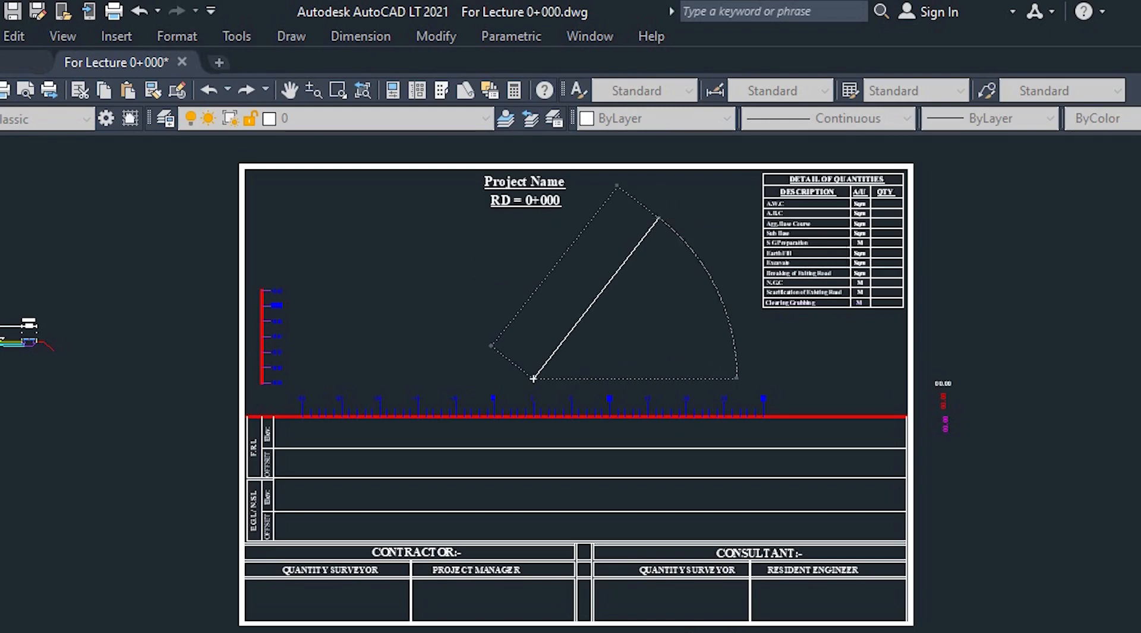
pyautogui.press('Escape')
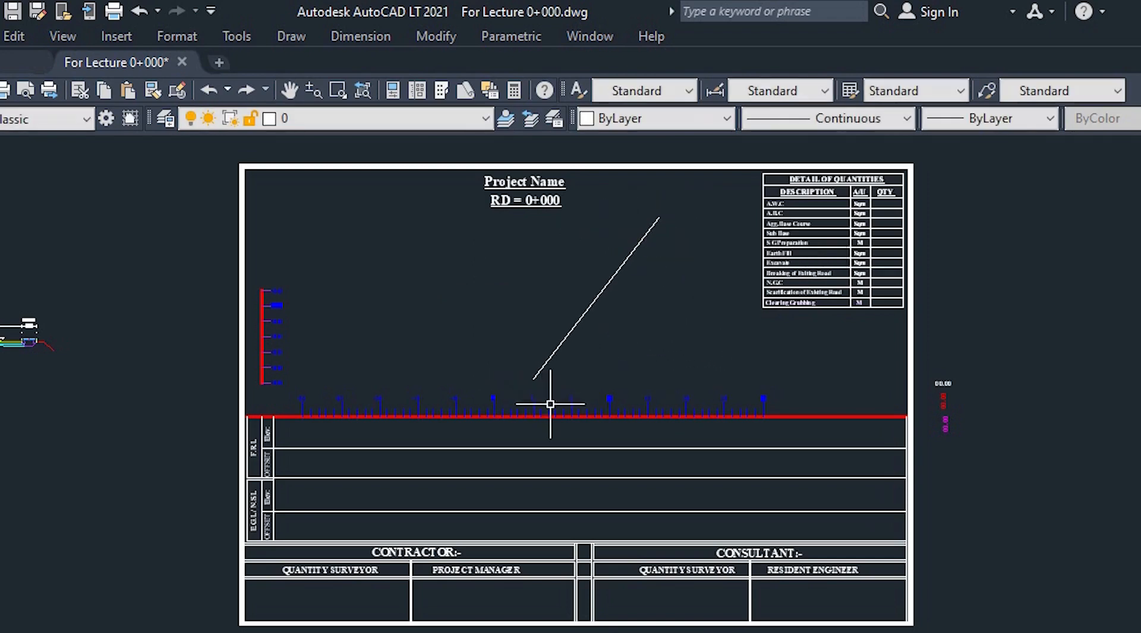
# Move the whole RD 0+000 sheet, excluding the diagonal polyline, about 5.2 units straight down.
pyautogui.scroll(-3, 544, 394)
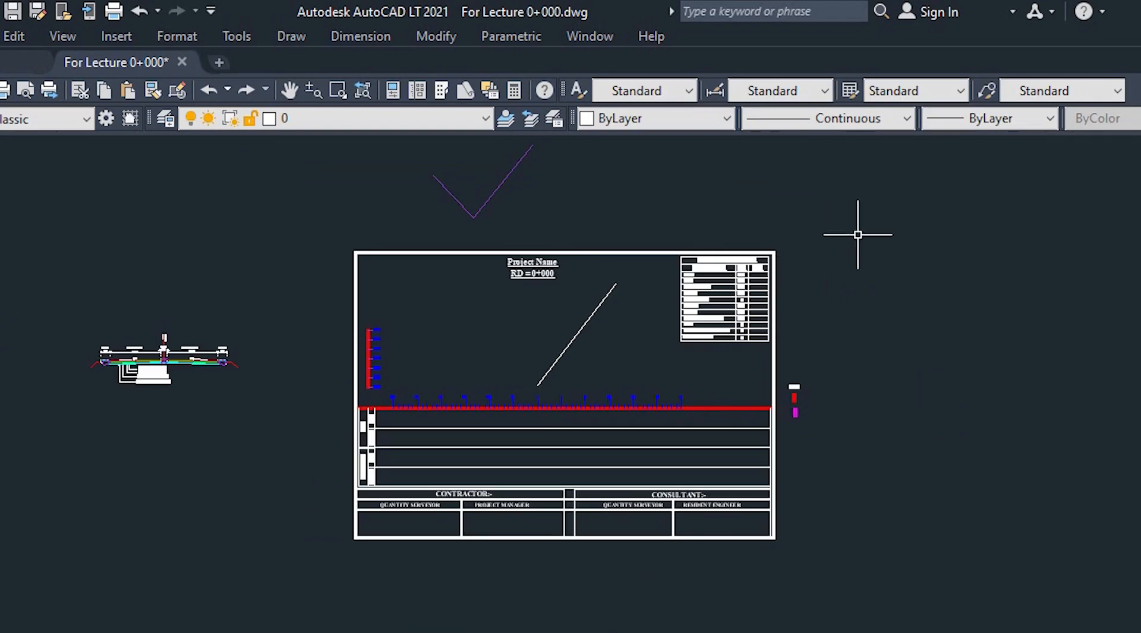
pyautogui.click(876, 223)
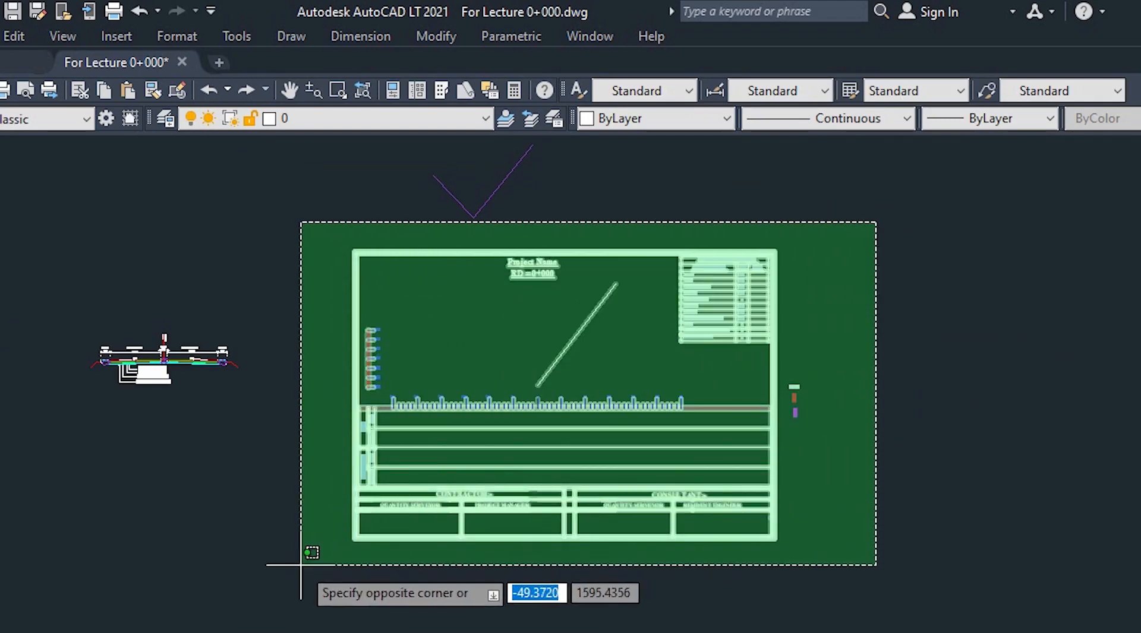
pyautogui.click(301, 565)
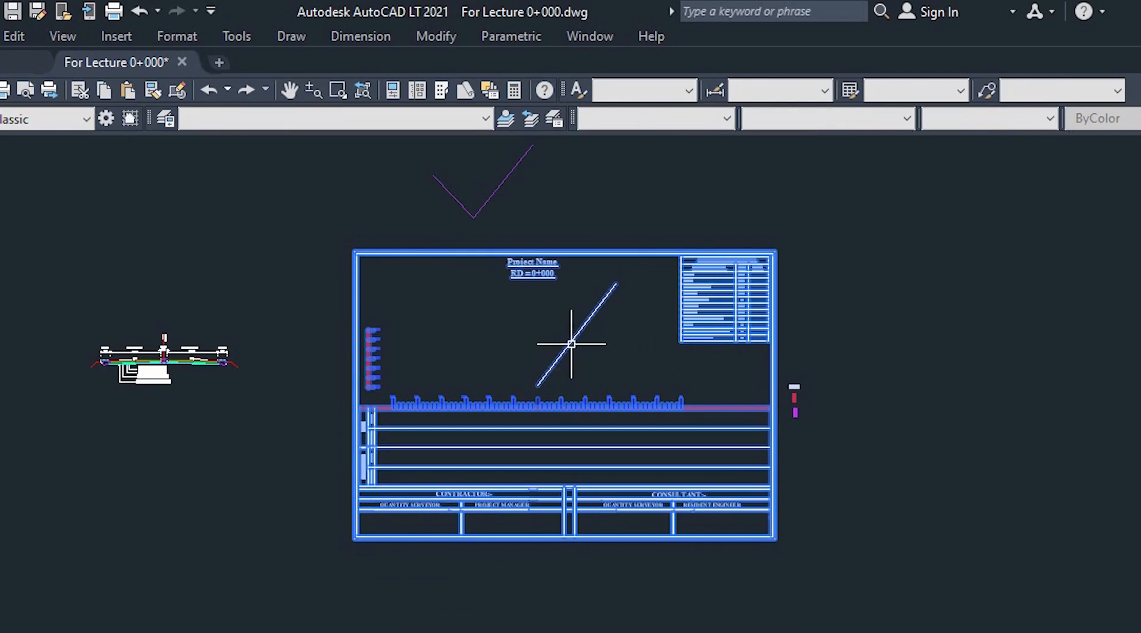
pyautogui.scroll(2, 573, 338)
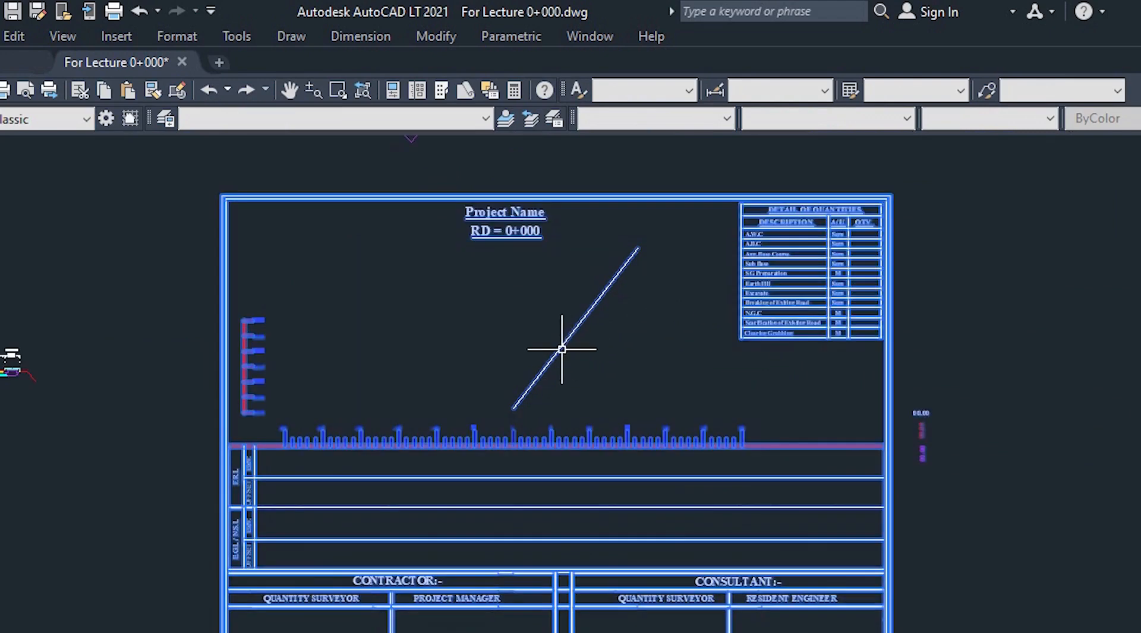
pyautogui.scroll(3, 544, 389)
pyautogui.click(611, 355)
pyautogui.click(446, 392)
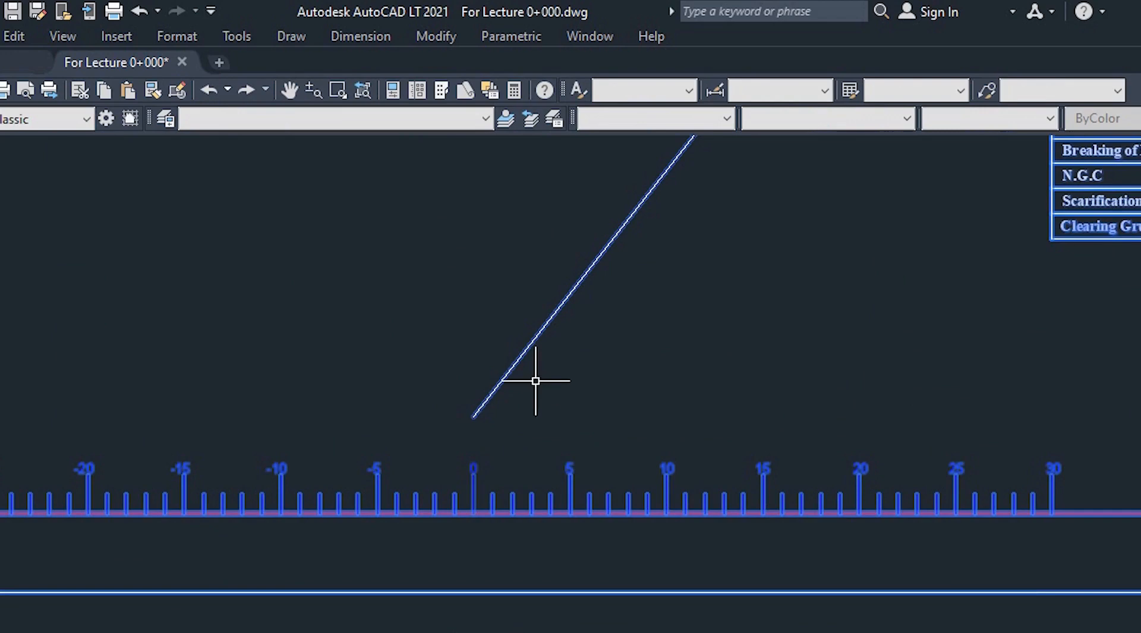
pyautogui.keyDown('shift'); pyautogui.click(505, 372); pyautogui.keyUp('shift')
pyautogui.scroll(-3, 525, 356)
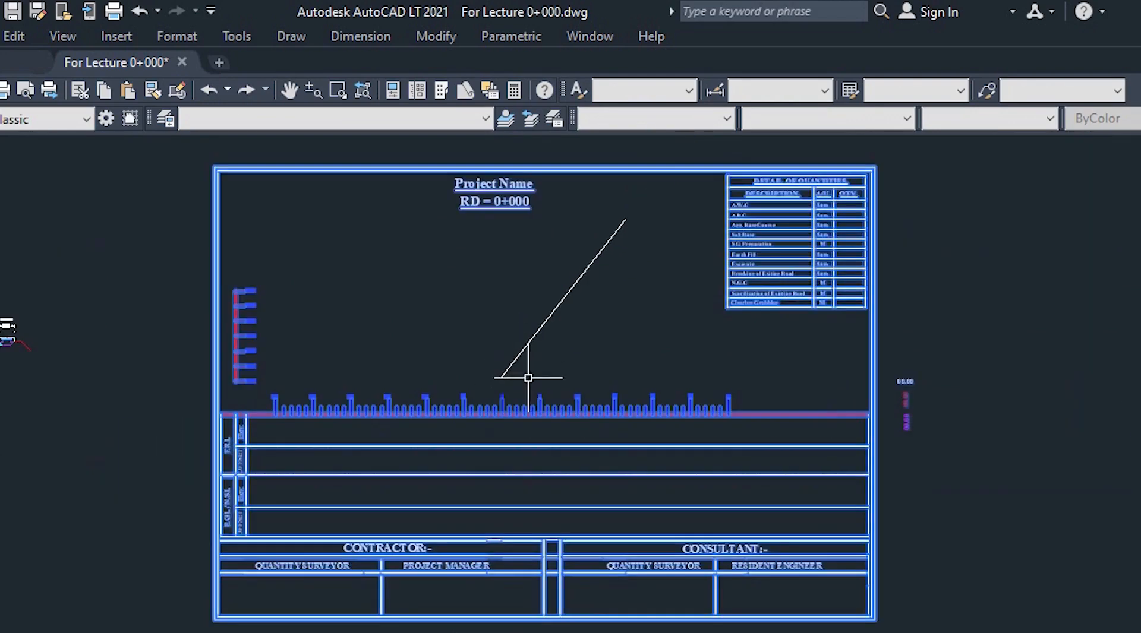
pyautogui.write('m')
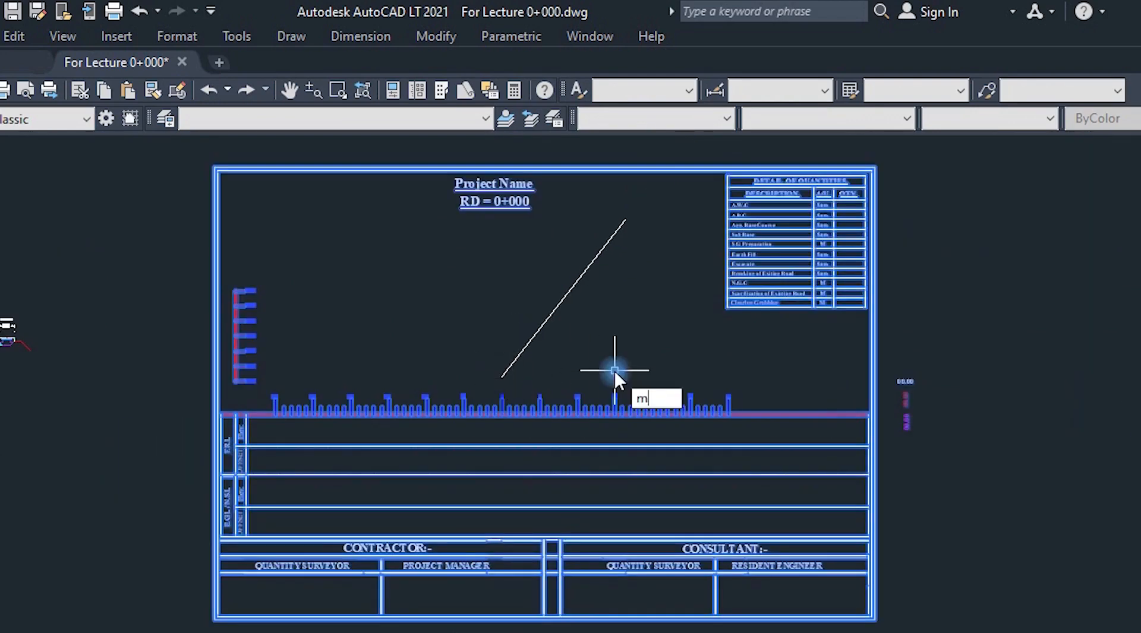
pyautogui.press('Return')
pyautogui.click(633, 319)
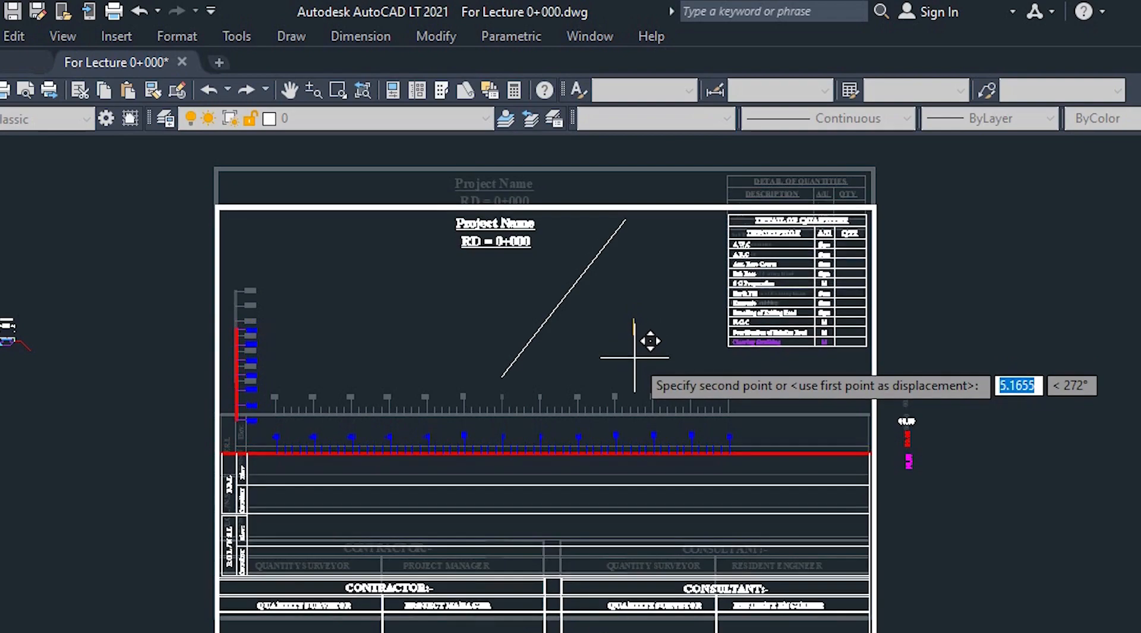
pyautogui.click(634, 357)
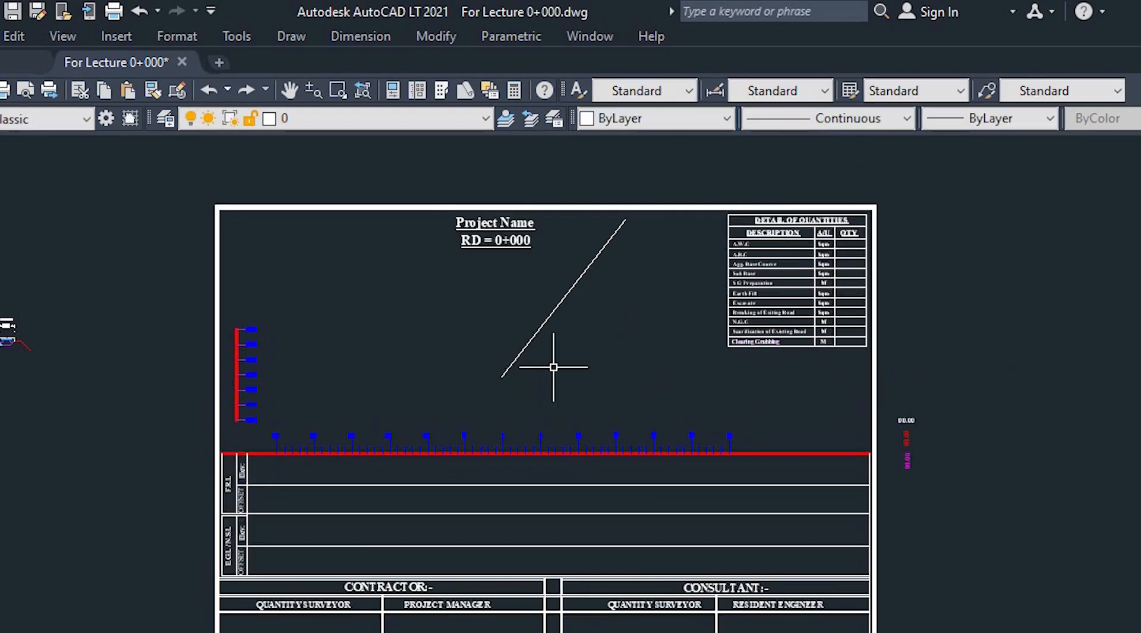
pyautogui.scroll(-2, 607, 343)
pyautogui.scroll(-1, 606, 342)
pyautogui.scroll(3, 353, 351)
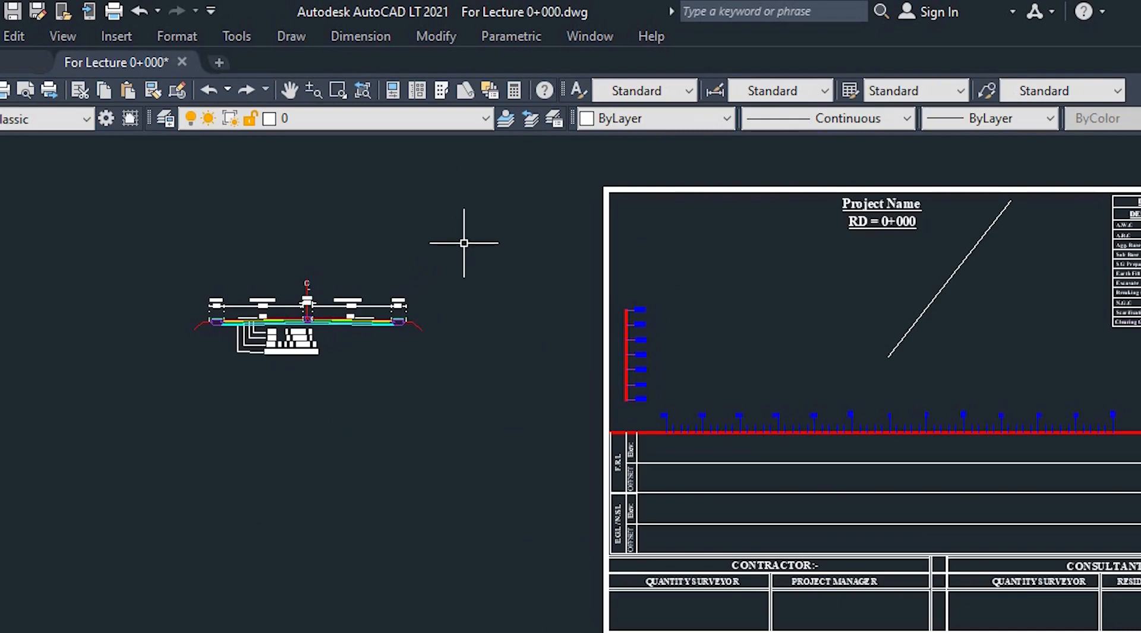
pyautogui.click(465, 242)
pyautogui.click(166, 384)
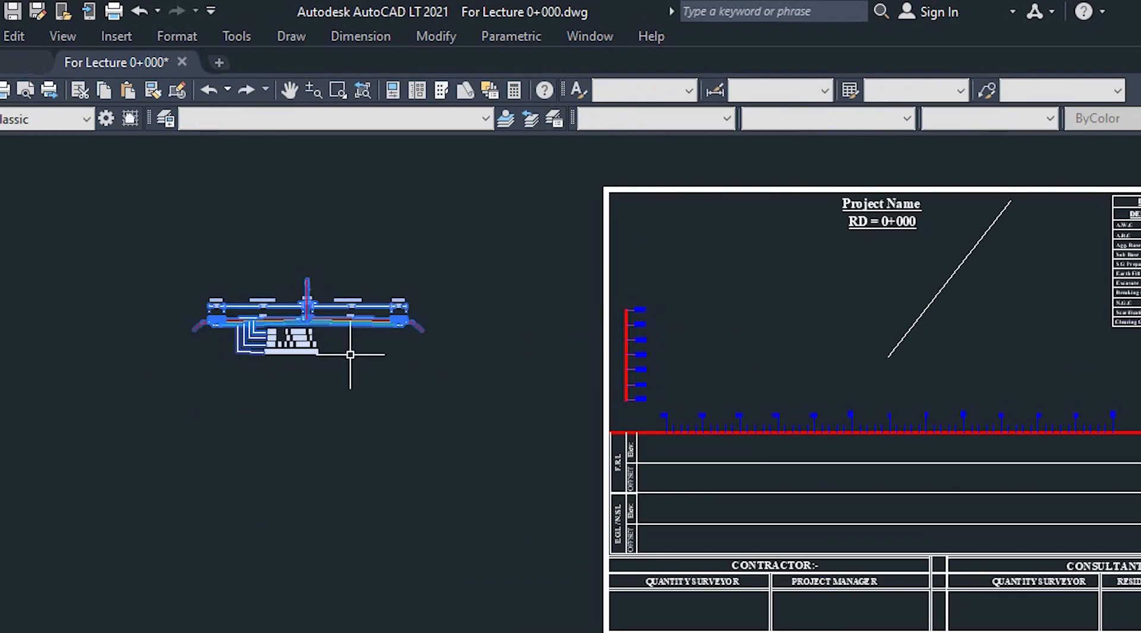
pyautogui.press('Escape')
pyautogui.scroll(5, 321, 348)
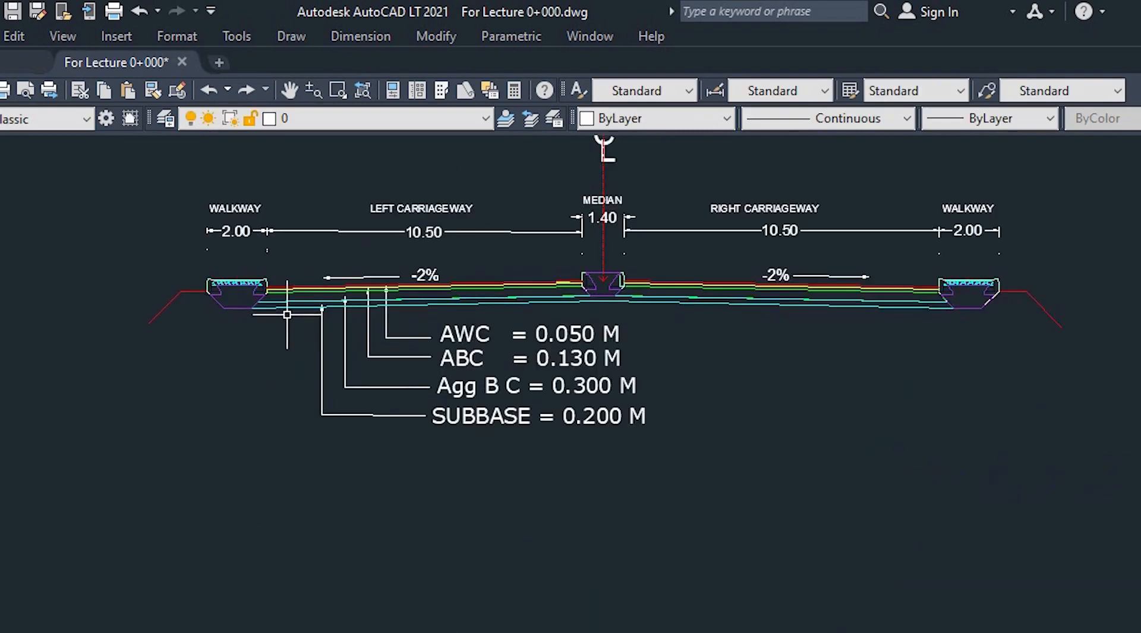
pyautogui.scroll(-4, 193, 371)
pyautogui.click(750, 235)
pyautogui.click(143, 445)
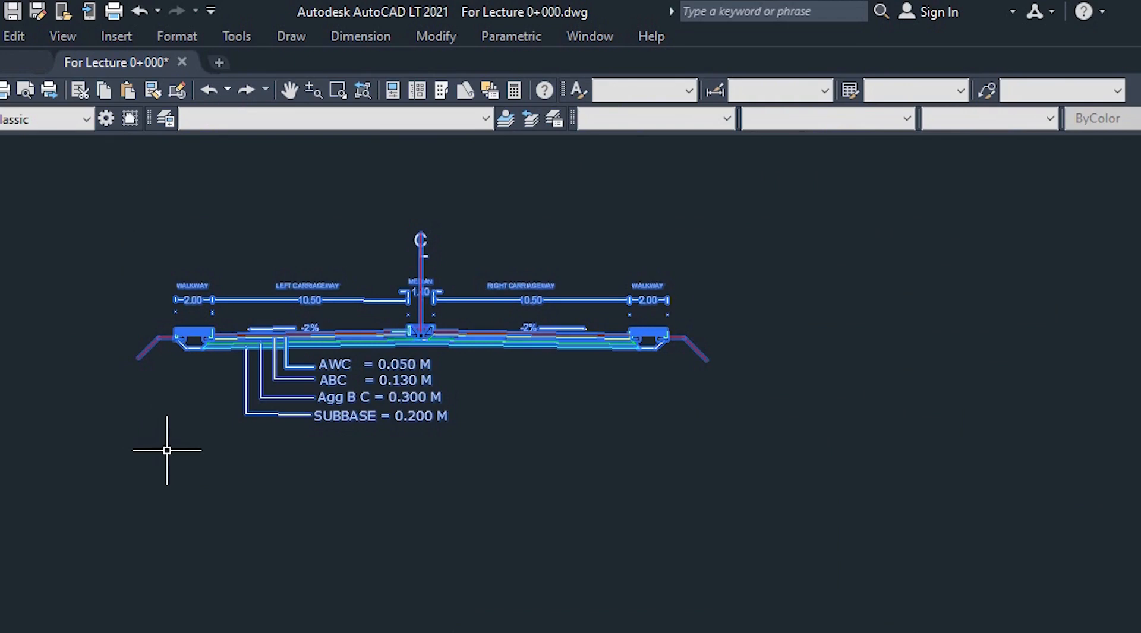
pyautogui.write('co')
pyautogui.press('Return')
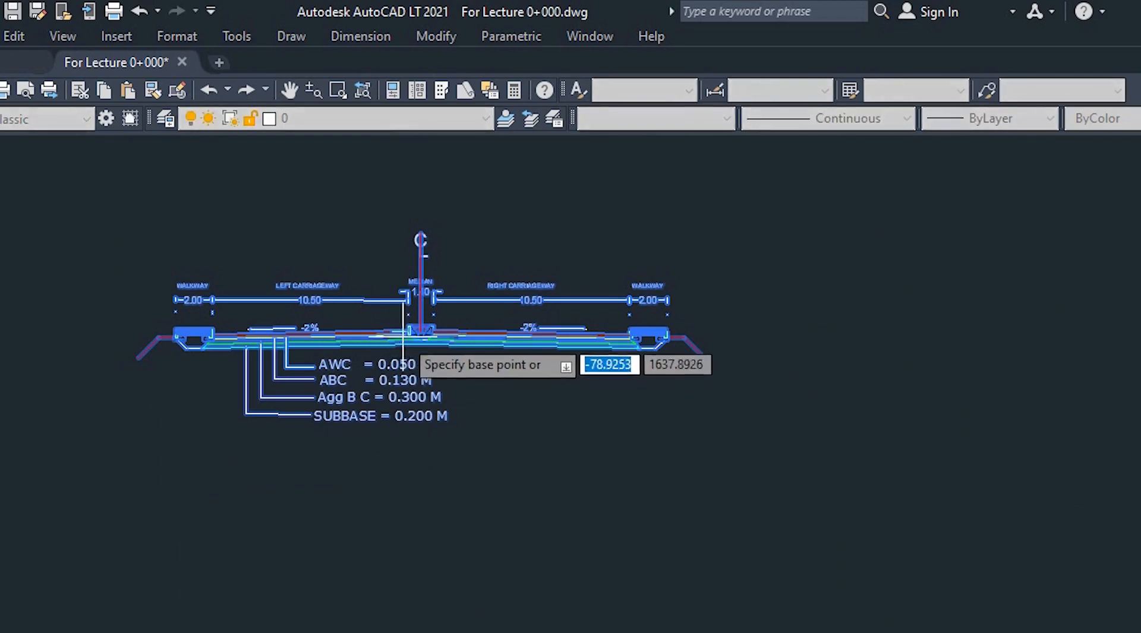
pyautogui.scroll(10, 407, 342)
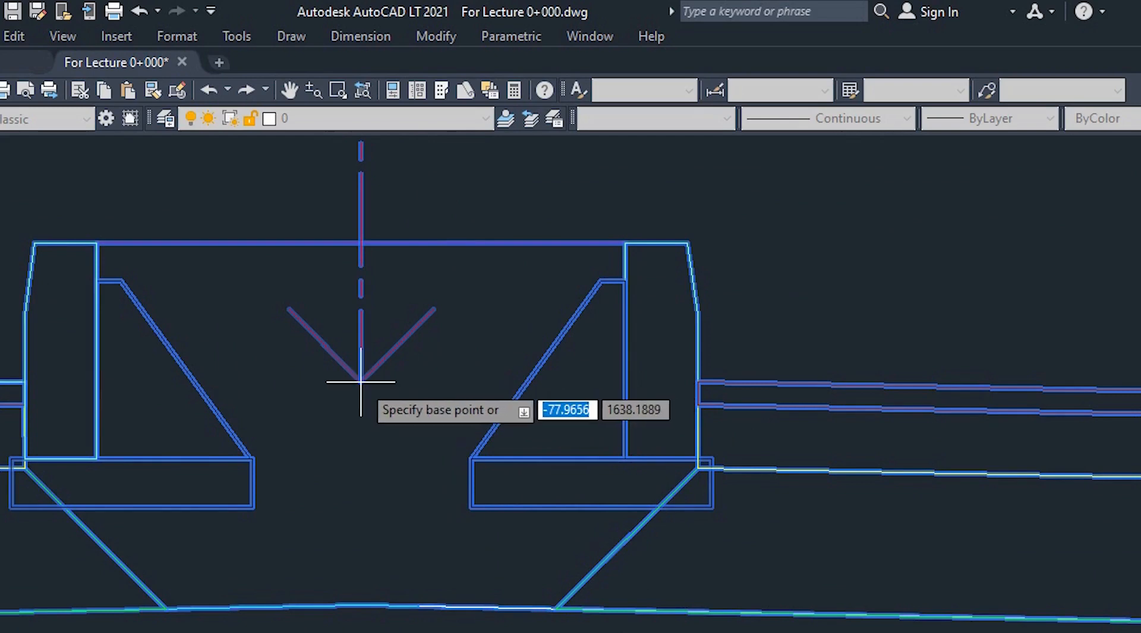
pyautogui.press('Escape')
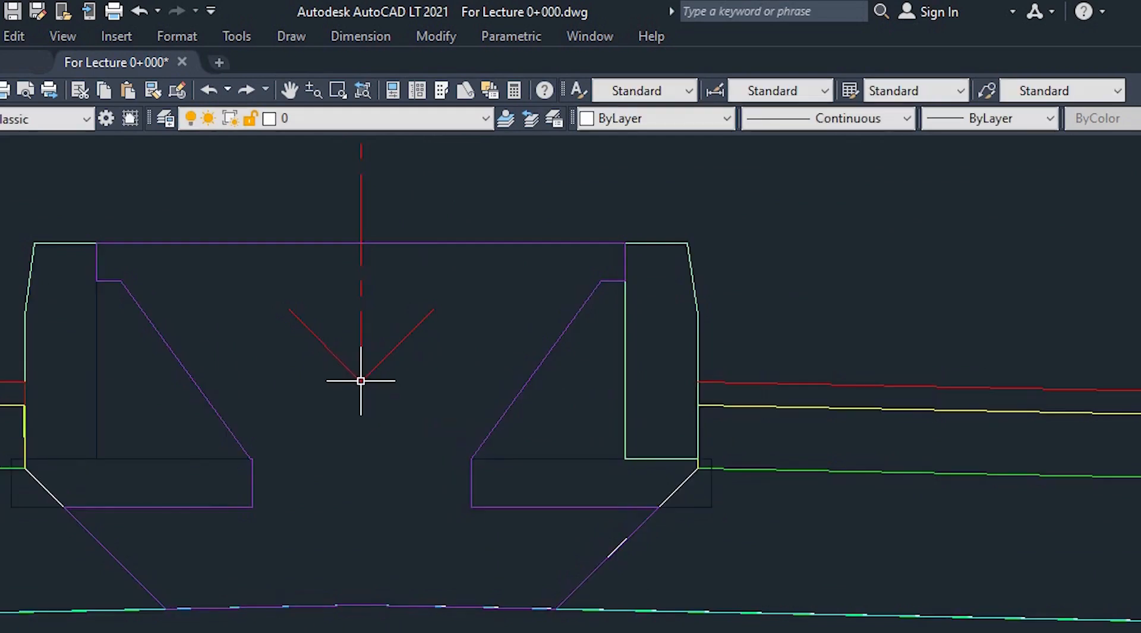
# Turn on Object Snap with all snap modes selected in the Drafting Settings.
pyautogui.write('di')
pyautogui.press('Return')
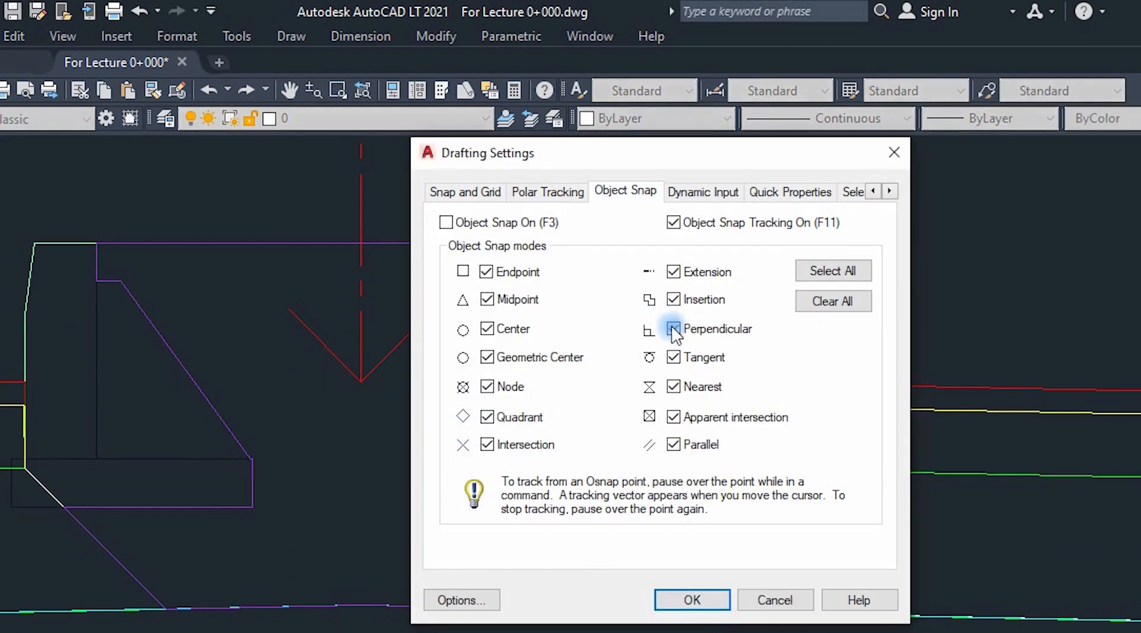
pyautogui.click(833, 271)
pyautogui.click(445, 223)
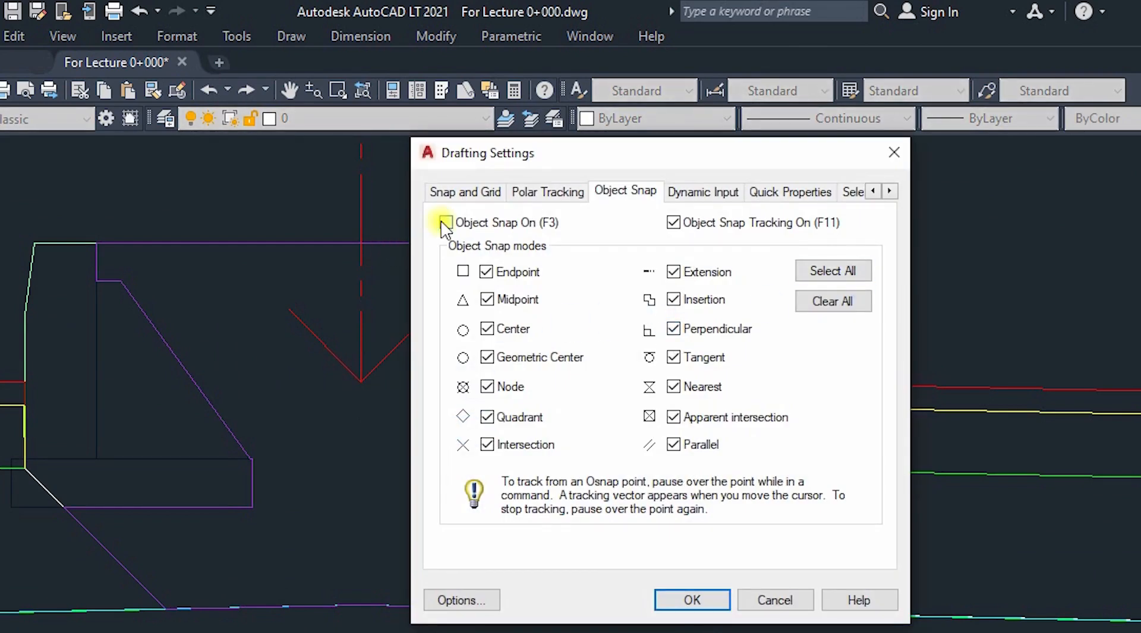
pyautogui.click(839, 277)
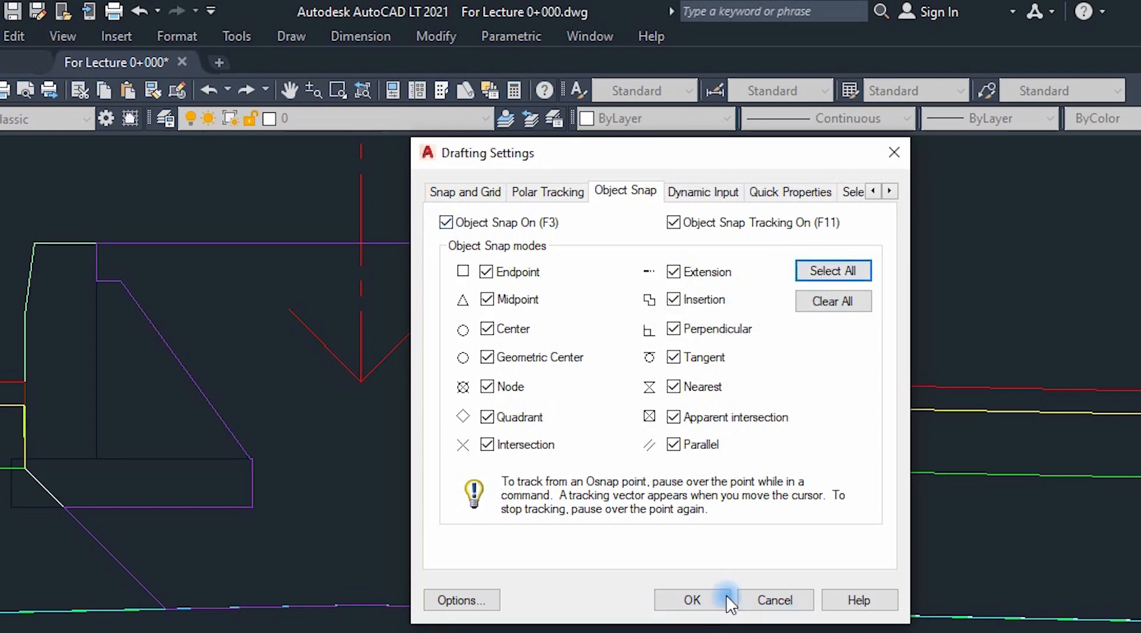
pyautogui.click(694, 599)
# Copy the whole typical section from its centerline arrow tip in the median to the lower end of the sheet's diagonal polyline.
pyautogui.scroll(-10, 519, 399)
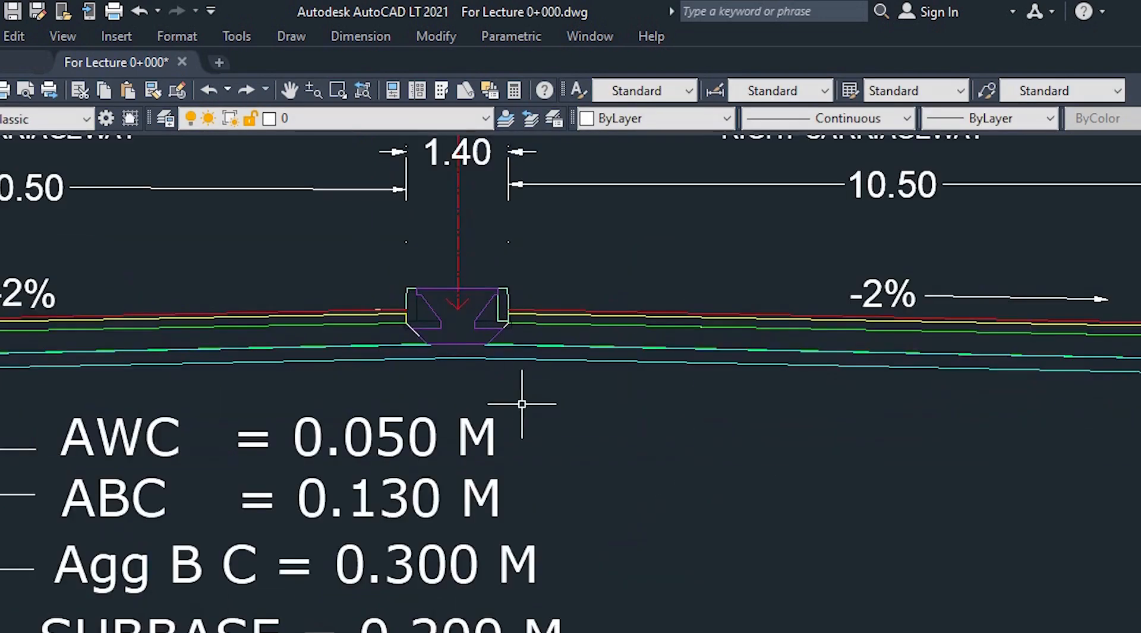
pyautogui.click(681, 334)
pyautogui.click(369, 478)
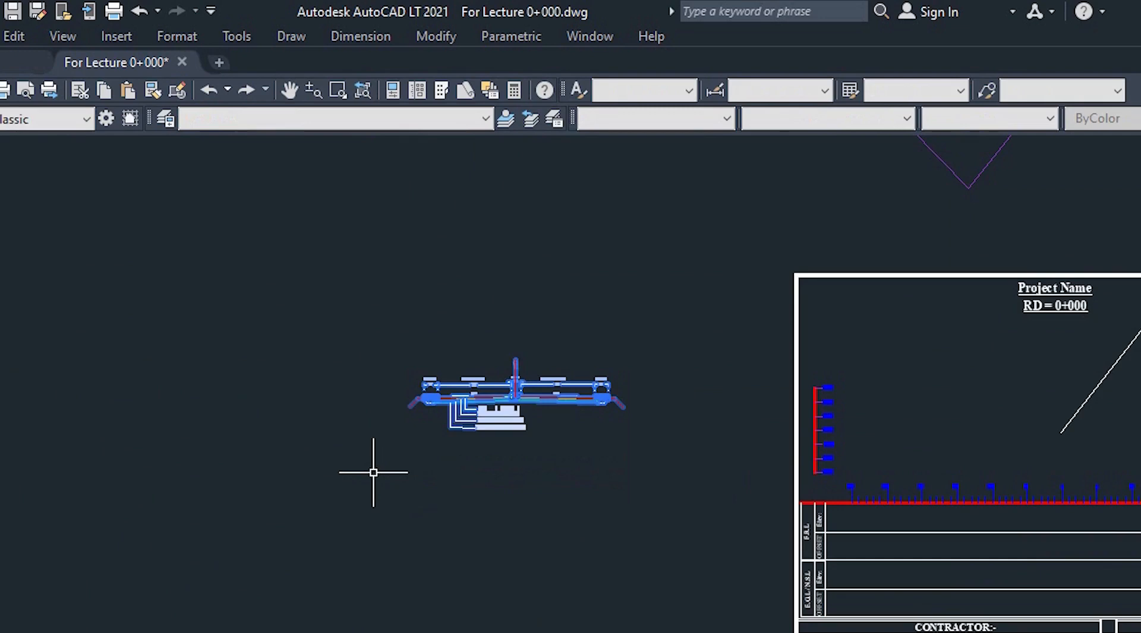
pyautogui.write('co')
pyautogui.press('Return')
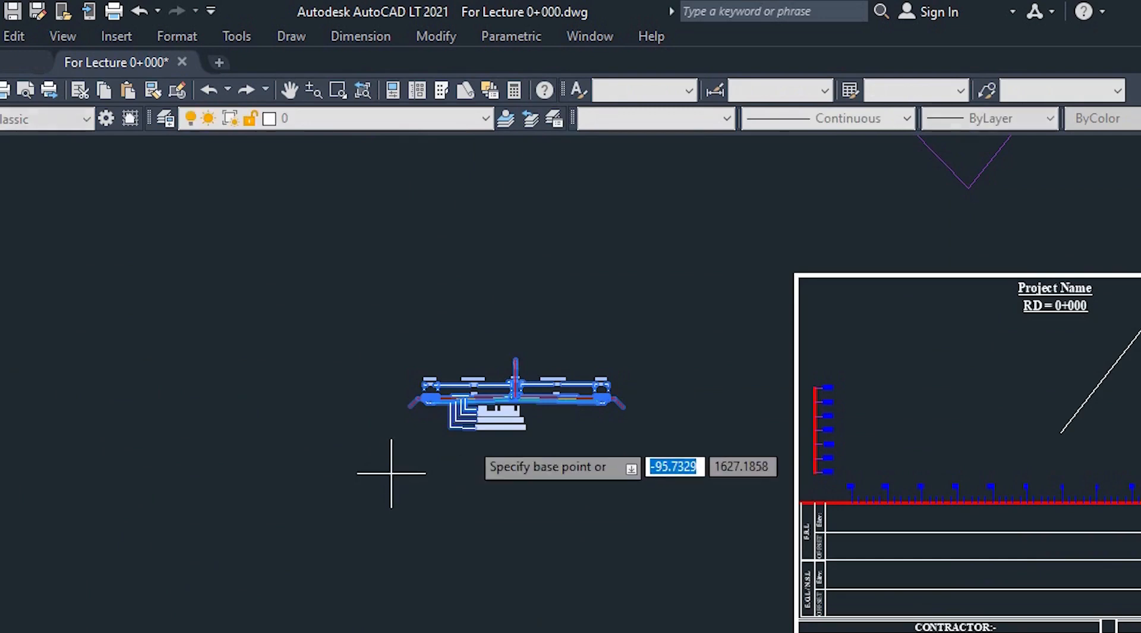
pyautogui.scroll(6, 523, 404)
pyautogui.scroll(4, 439, 424)
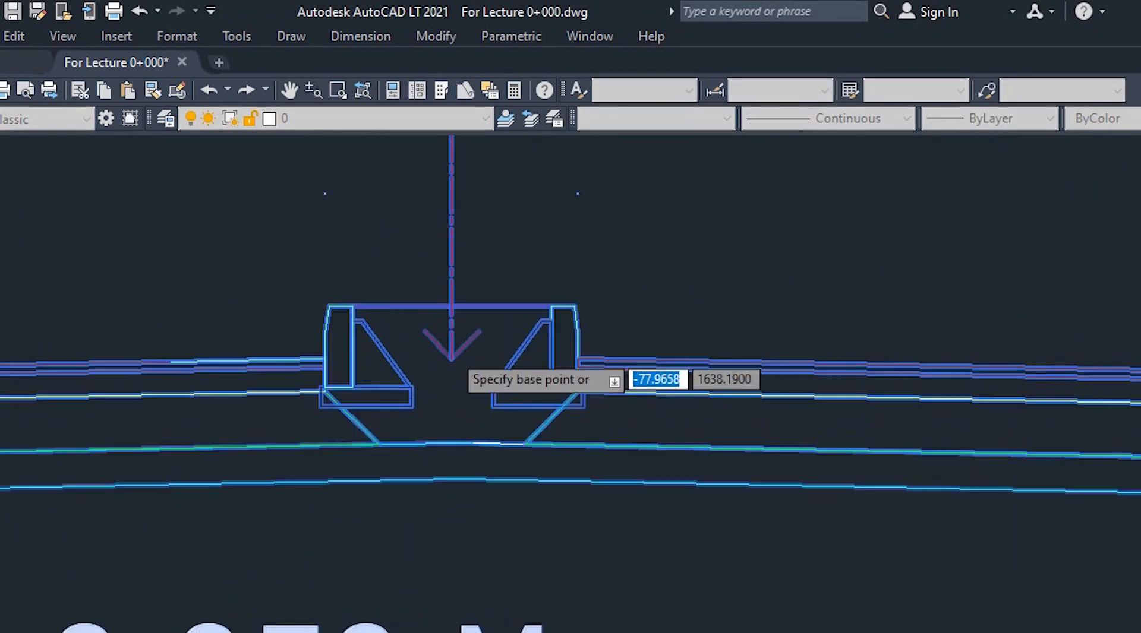
pyautogui.click(443, 370)
pyautogui.scroll(-8, 332, 385)
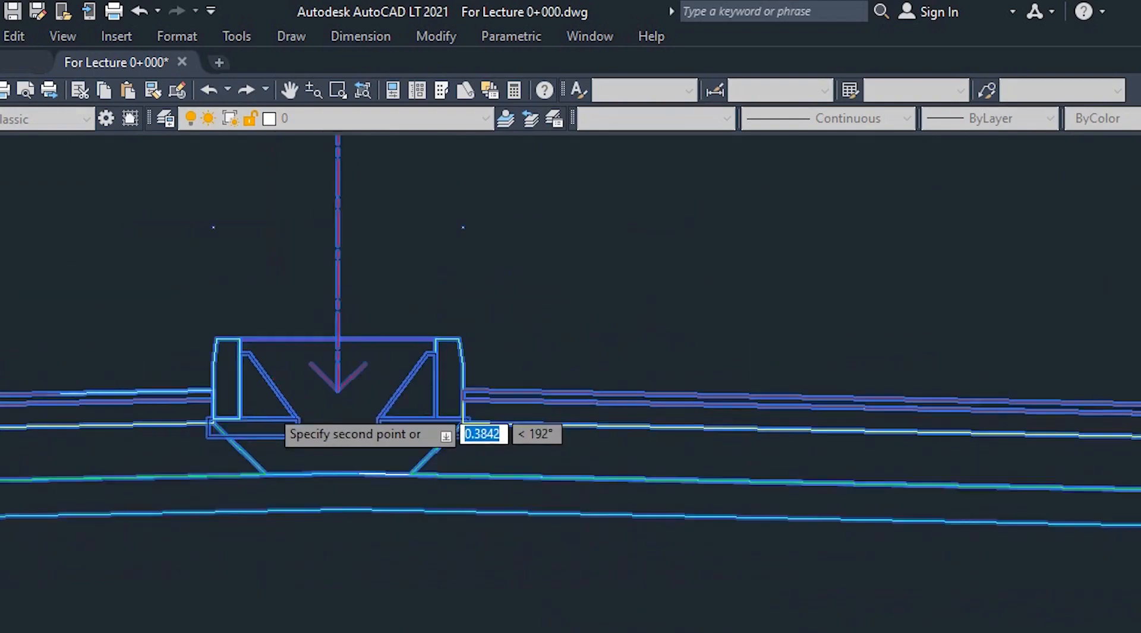
pyautogui.scroll(-2, 553, 428)
pyautogui.scroll(10, 618, 428)
pyautogui.moveTo(676, 336)
pyautogui.mouseDown(button='middle')
pyautogui.moveTo(677, 319)
pyautogui.moveTo(659, 322)
pyautogui.mouseUp(button='middle')
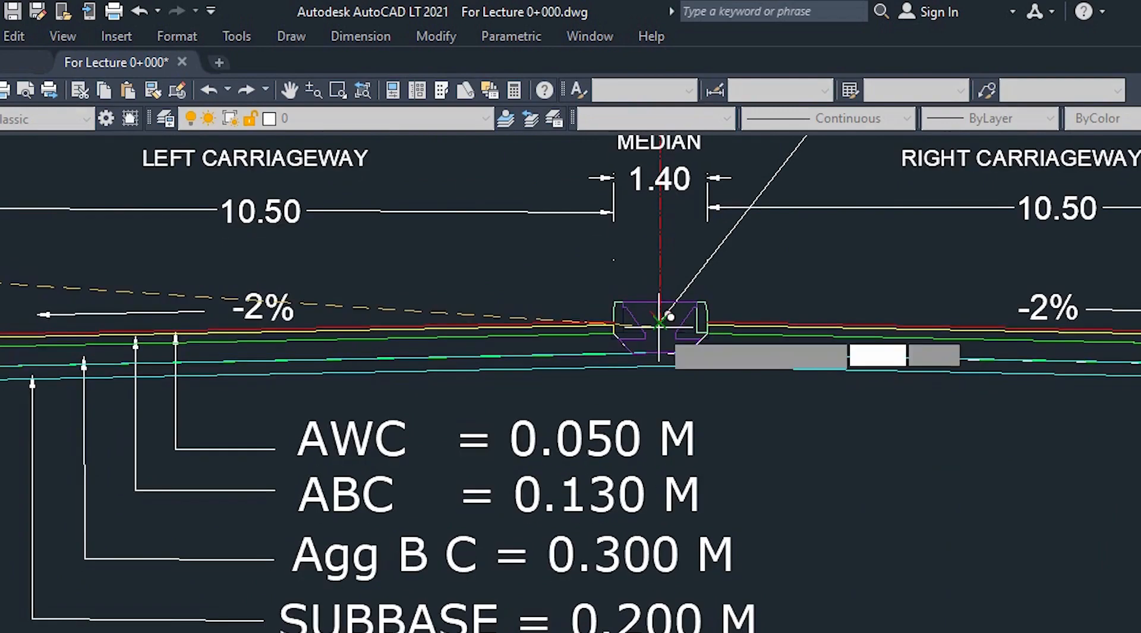
pyautogui.press('Escape')
# Delete the diagonal polyline that starts at the median of the copied section on the RD 0+000 sheet.
pyautogui.scroll(-8, 555, 436)
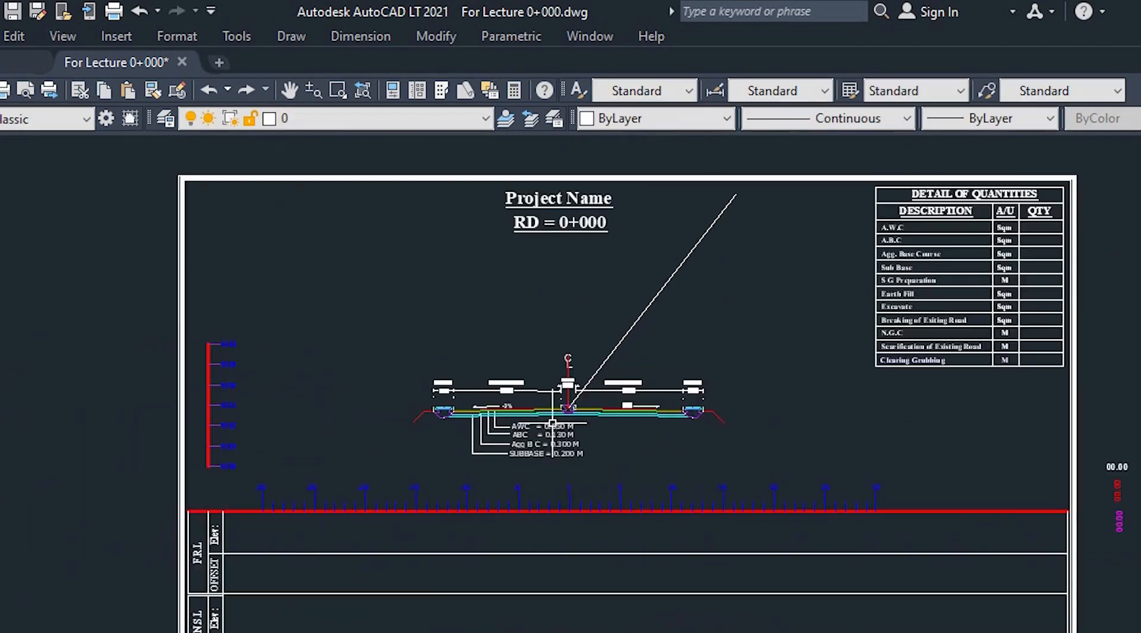
pyautogui.click(654, 301)
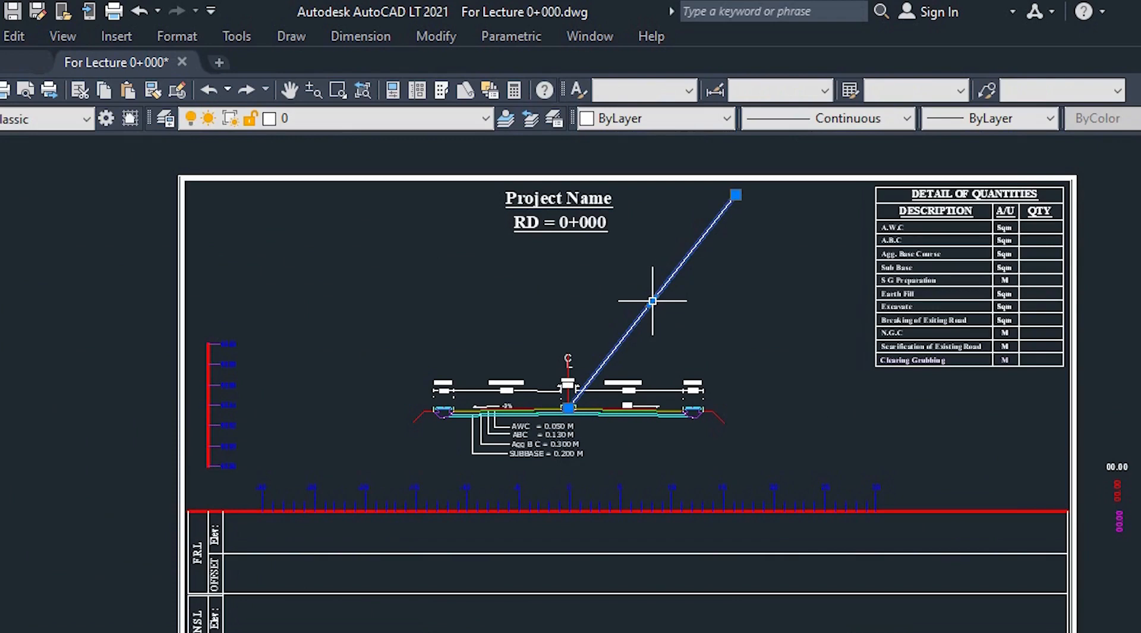
pyautogui.press('Delete')
# Add an ordinate dimension at the centerline arrow tip in the copied section's median to check its level.
pyautogui.scroll(10, 568, 408)
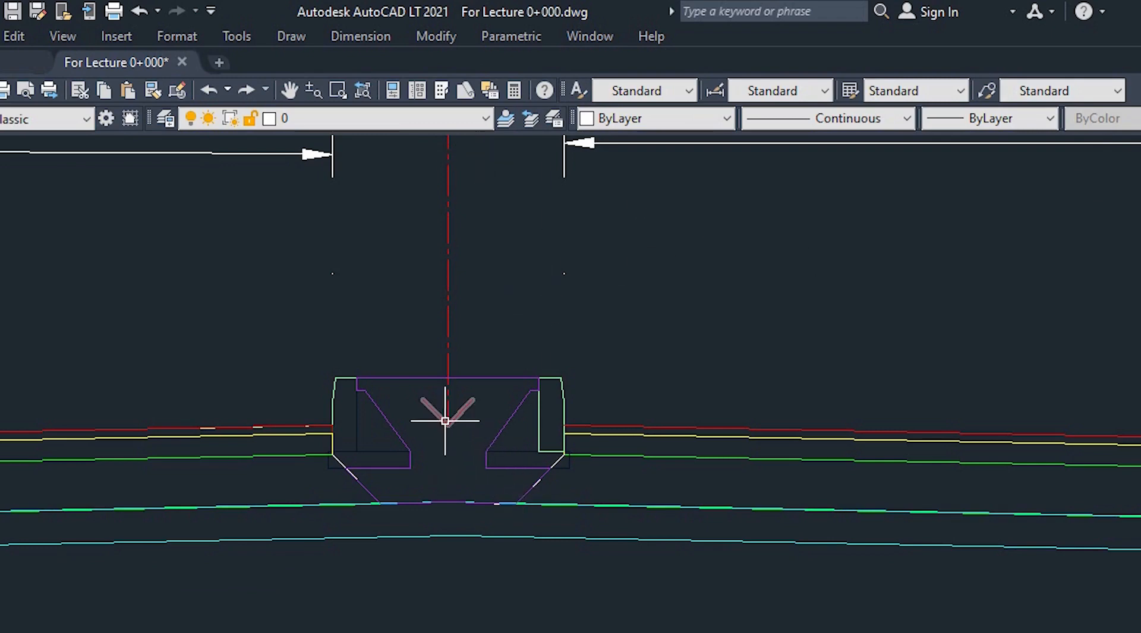
pyautogui.click(43, 627)
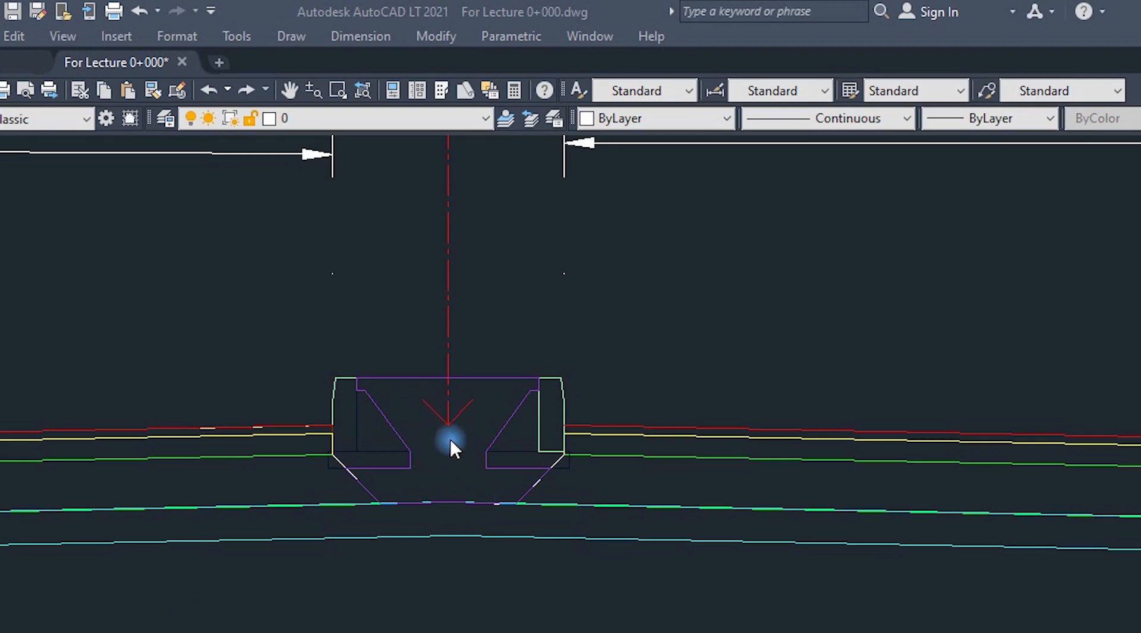
pyautogui.click(364, 37)
pyautogui.click(364, 37)
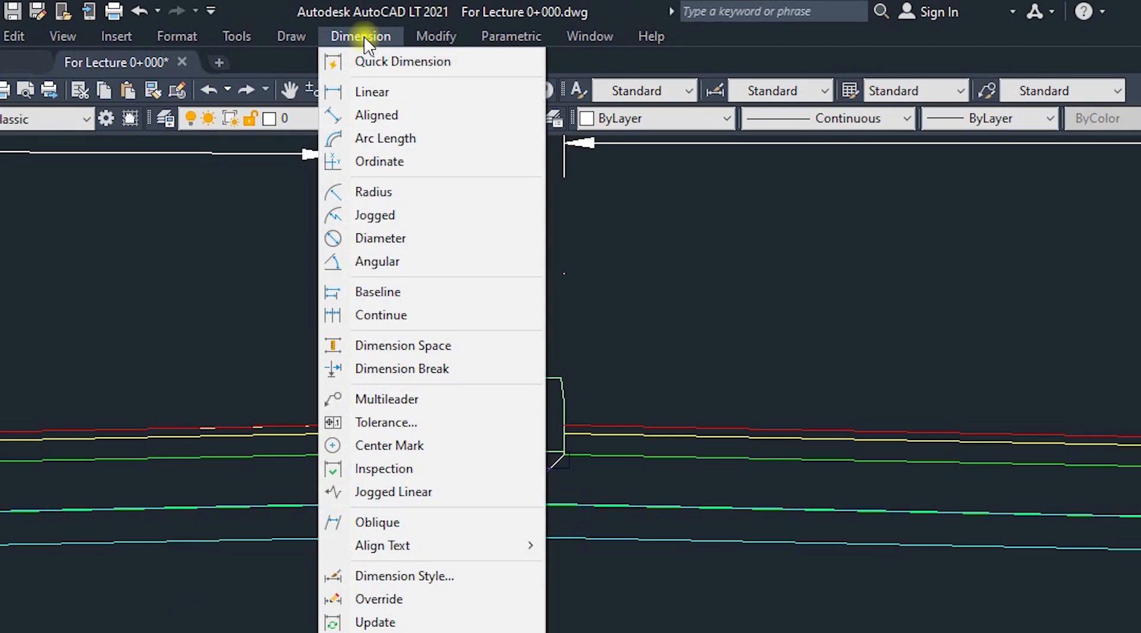
pyautogui.click(351, 168)
pyautogui.click(448, 425)
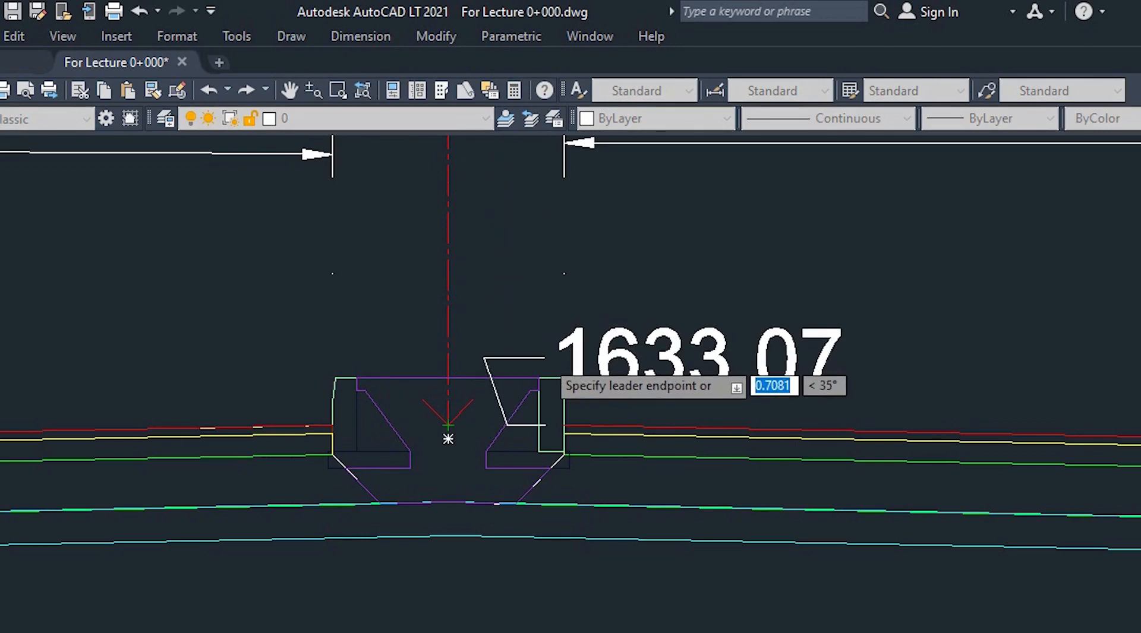
pyautogui.click(509, 338)
pyautogui.scroll(-2, 547, 333)
pyautogui.scroll(-2, 619, 337)
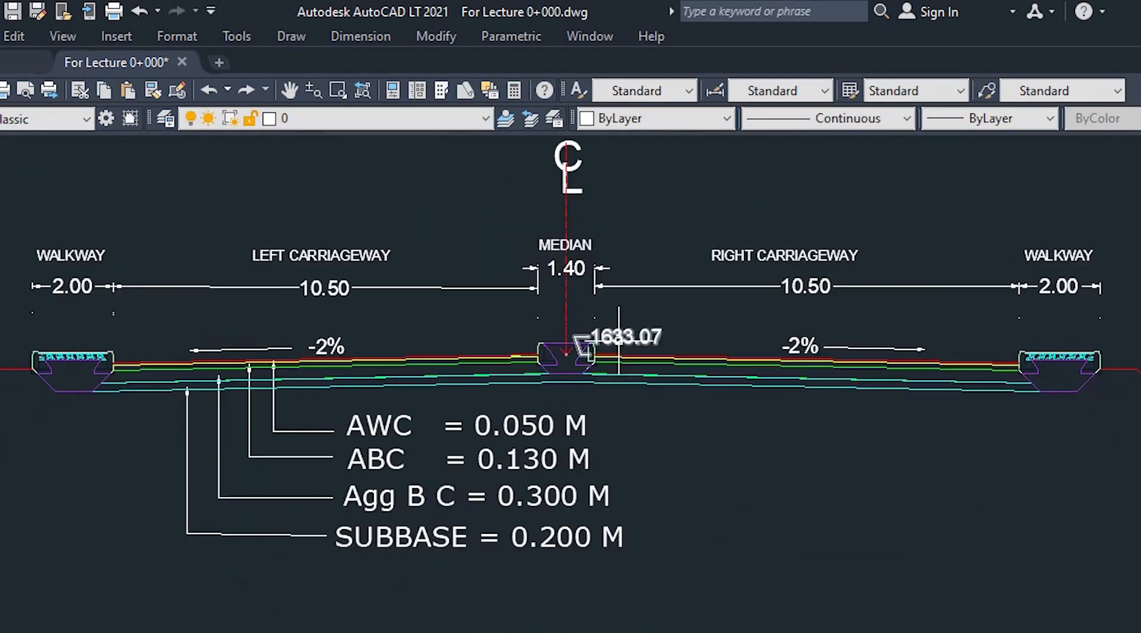
pyautogui.scroll(4, 615, 339)
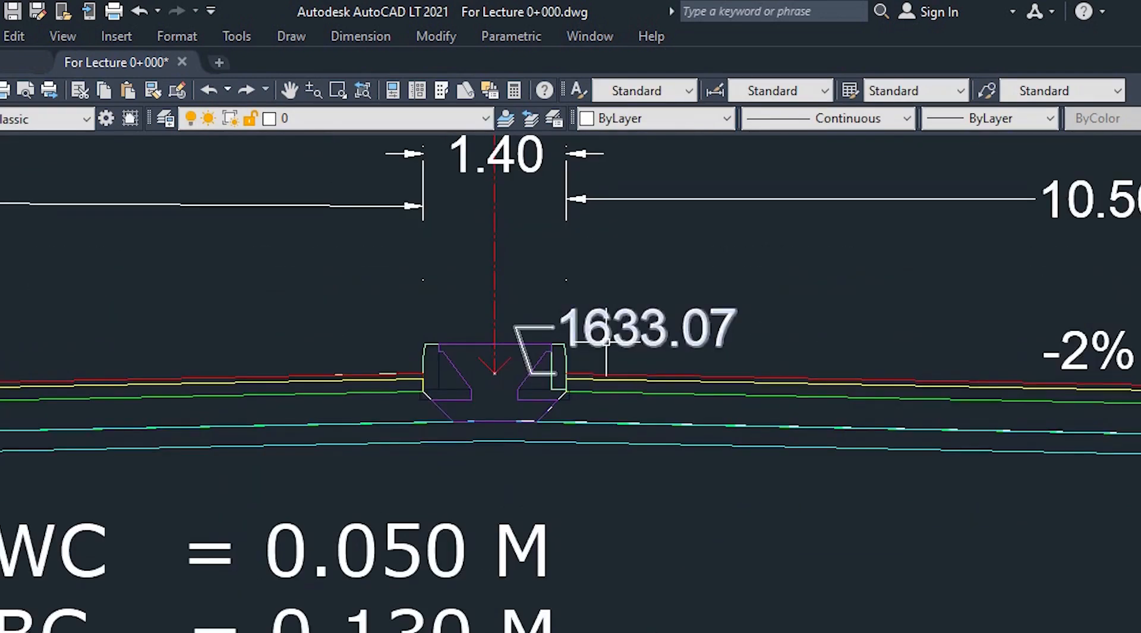
# Delete the ordinate dimension beside the median of the copied typical section.
pyautogui.click(605, 345)
pyautogui.press('Delete')
pyautogui.scroll(-4, 624, 331)
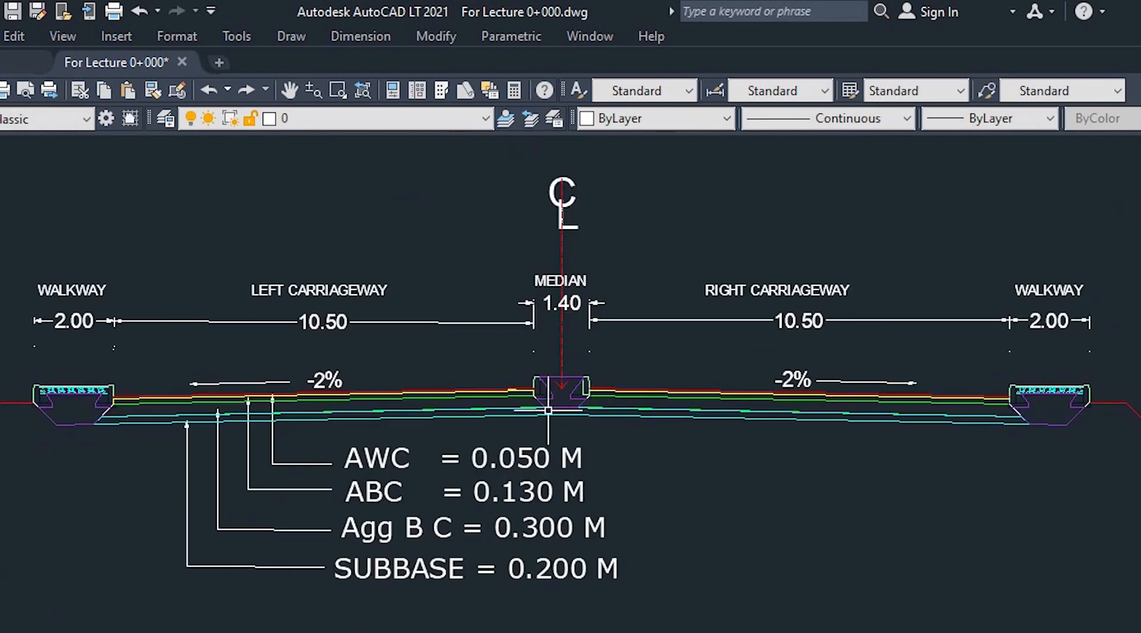
pyautogui.scroll(2, 42, 392)
pyautogui.scroll(-2, 315, 383)
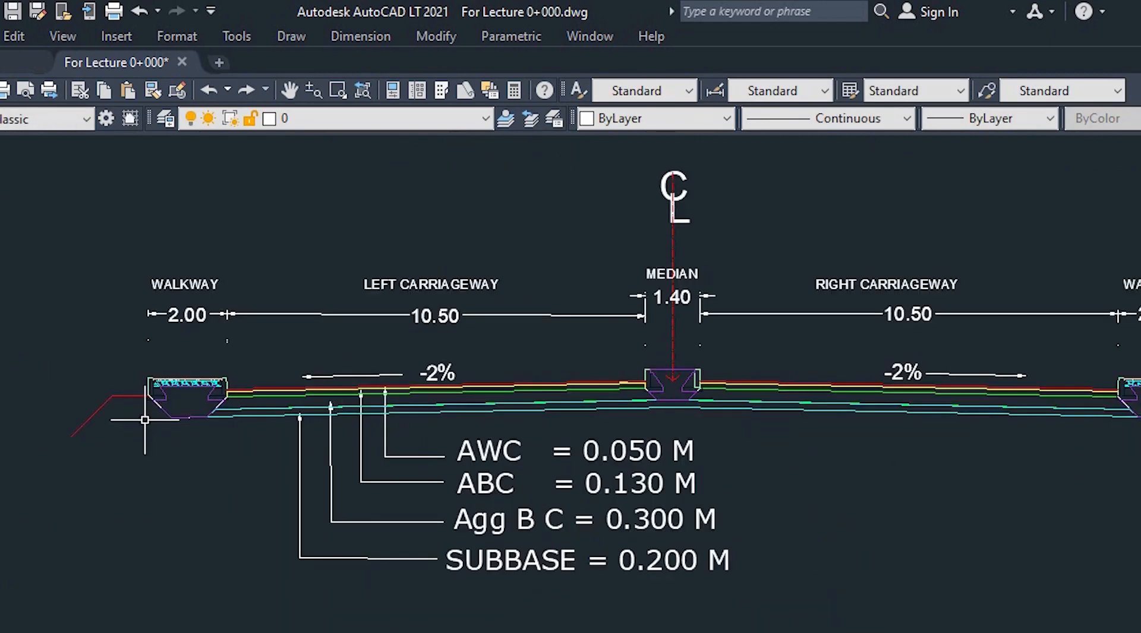
# Start a polyline at the left walkway's outer edge and run it through the midpoint of the walkway top to the left carriageway's outer edge.
pyautogui.scroll(4, 114, 396)
pyautogui.write('pl')
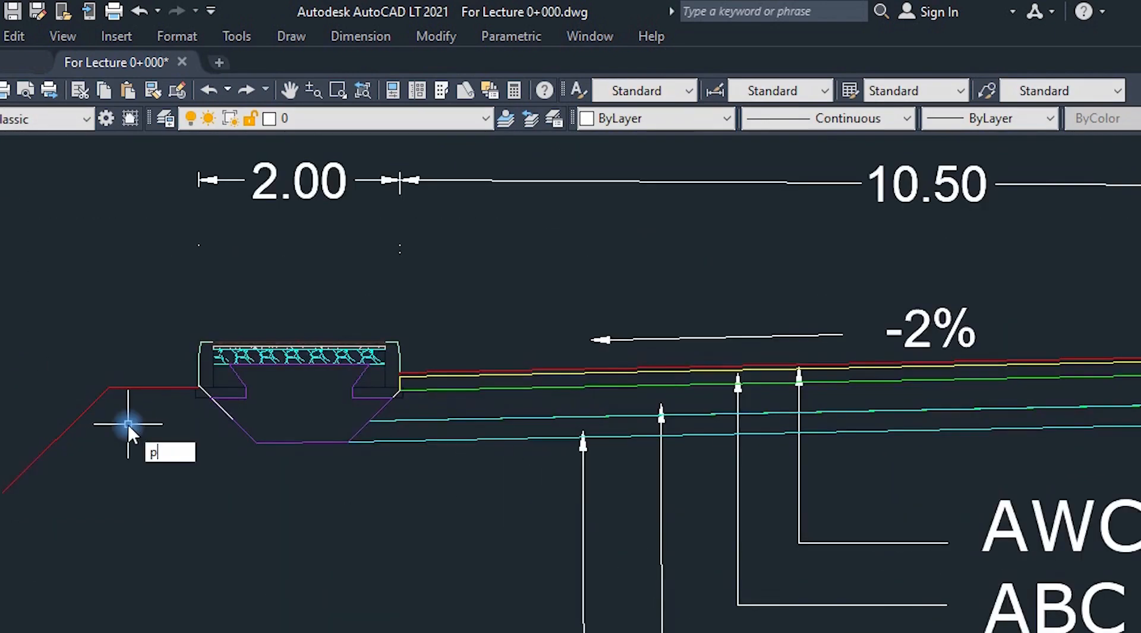
pyautogui.press('Return')
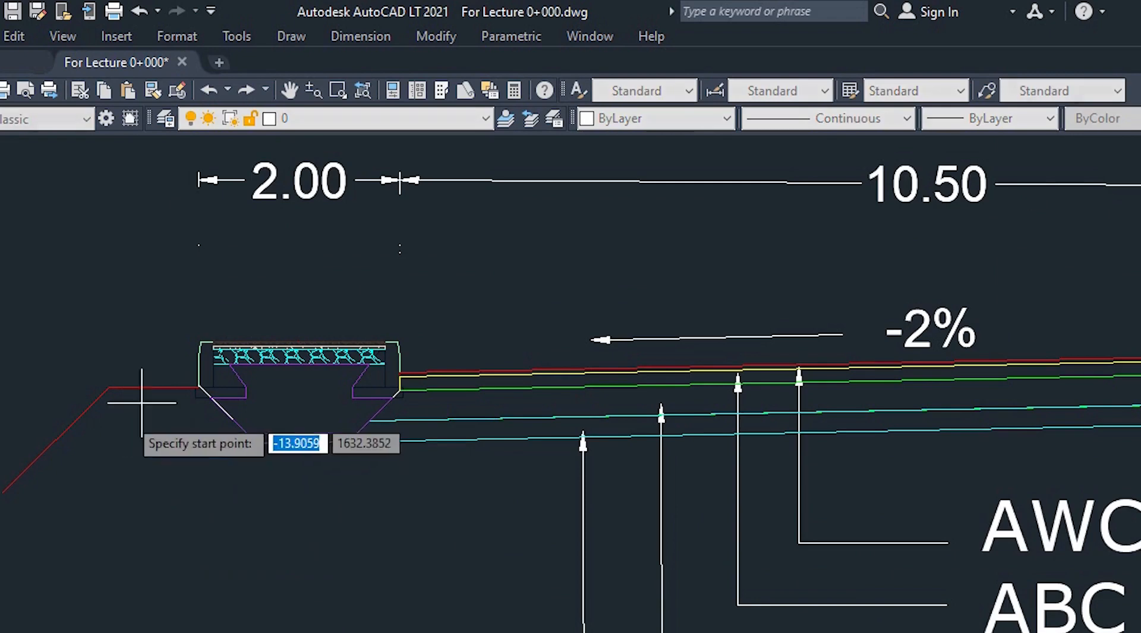
pyautogui.click(199, 386)
pyautogui.scroll(5, 320, 327)
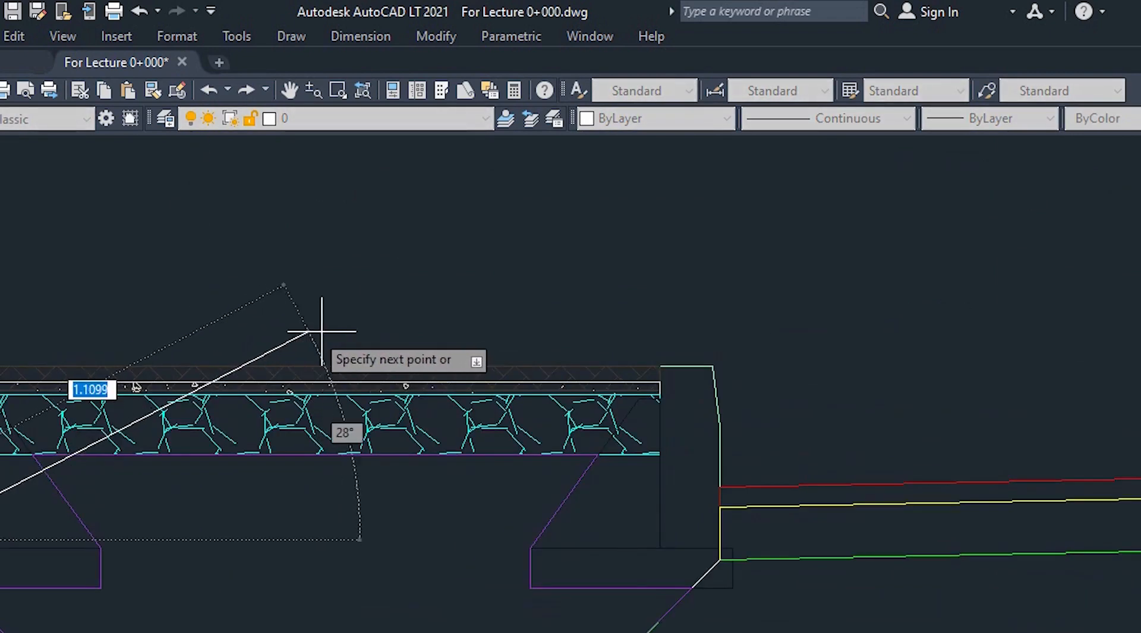
pyautogui.click(315, 366)
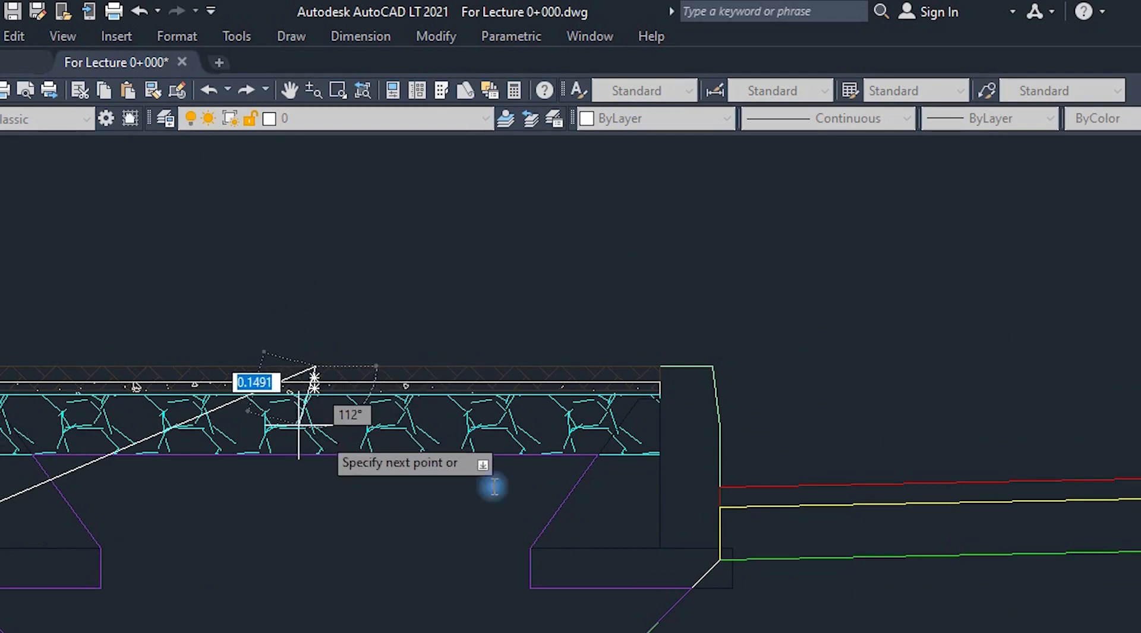
pyautogui.click(720, 492)
pyautogui.scroll(-6, 238, 508)
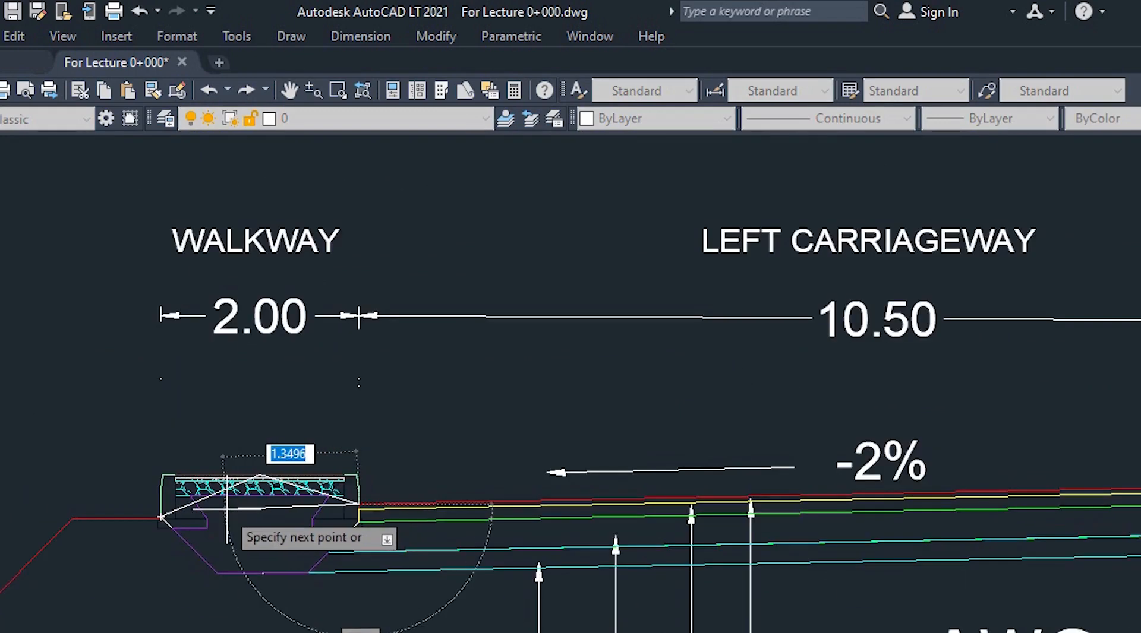
# Continue the polyline along the left carriageway's top surface to the left kerb of the median.
pyautogui.scroll(-5, 356, 483)
pyautogui.scroll(8, 764, 472)
pyautogui.scroll(2, 701, 473)
pyautogui.click(531, 480)
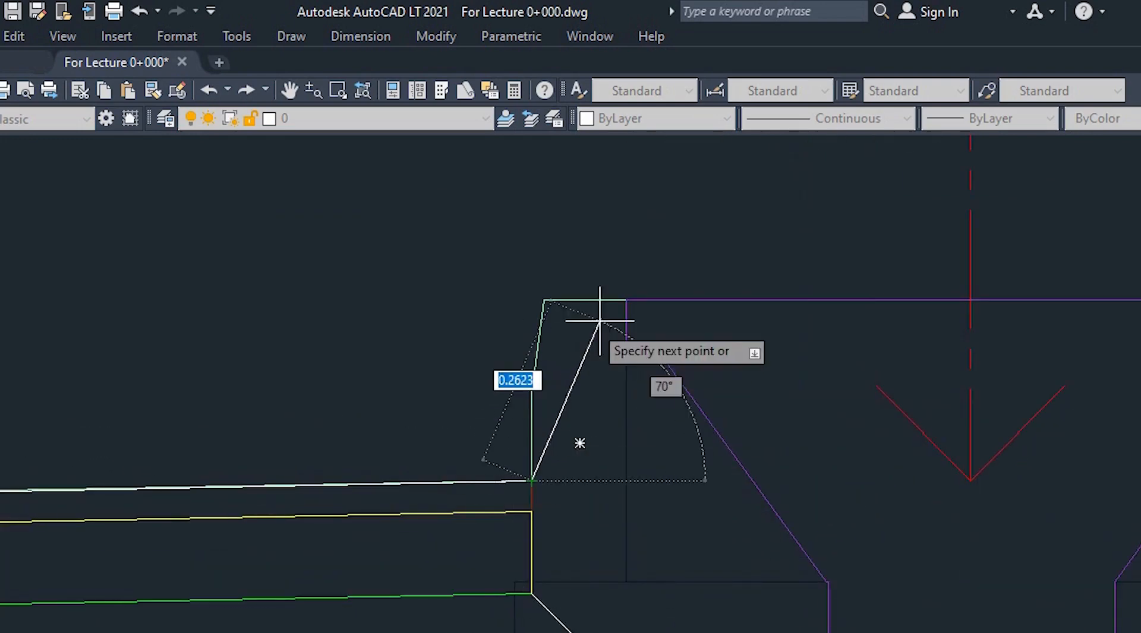
pyautogui.scroll(-3, 471, 369)
pyautogui.click(673, 345)
pyautogui.scroll(-3, 410, 410)
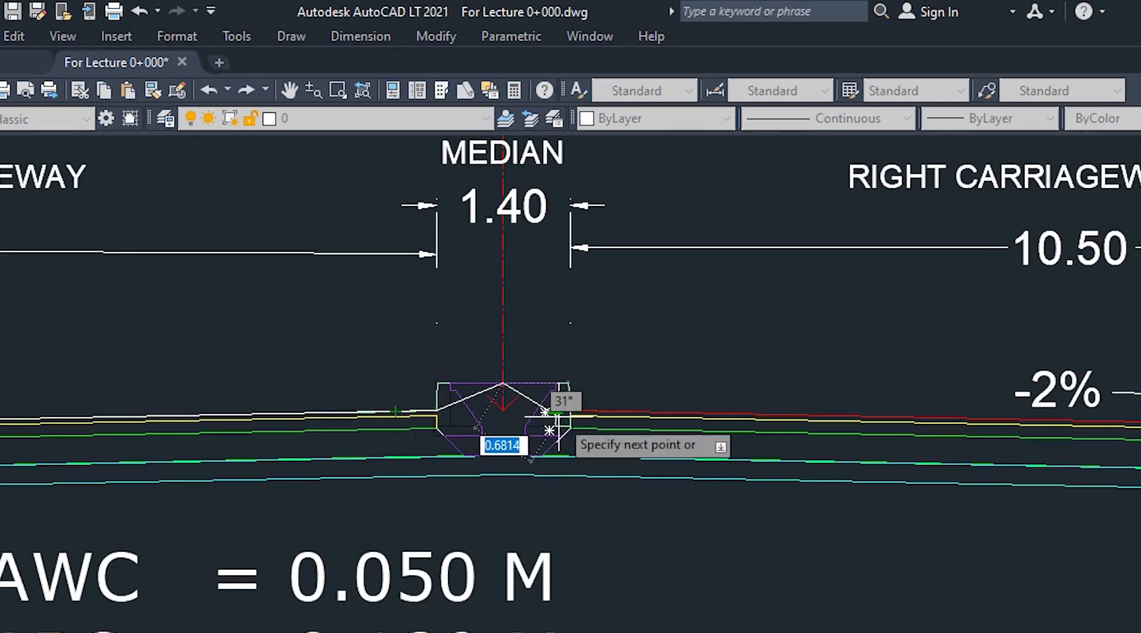
pyautogui.scroll(4, 558, 425)
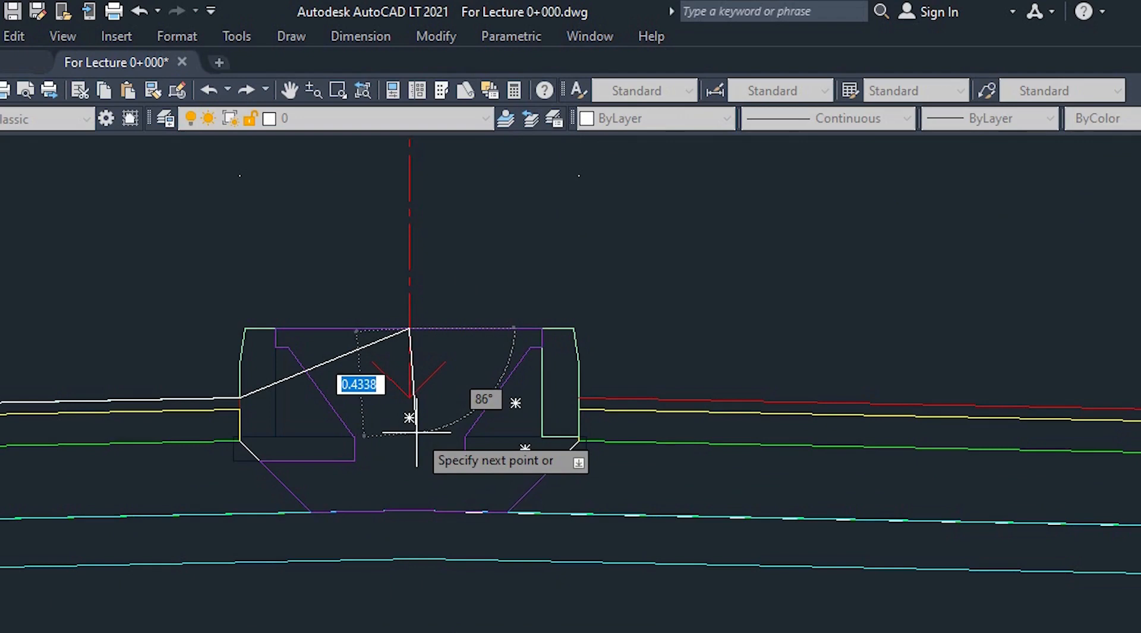
pyautogui.hotkey('ctrl', 'z')
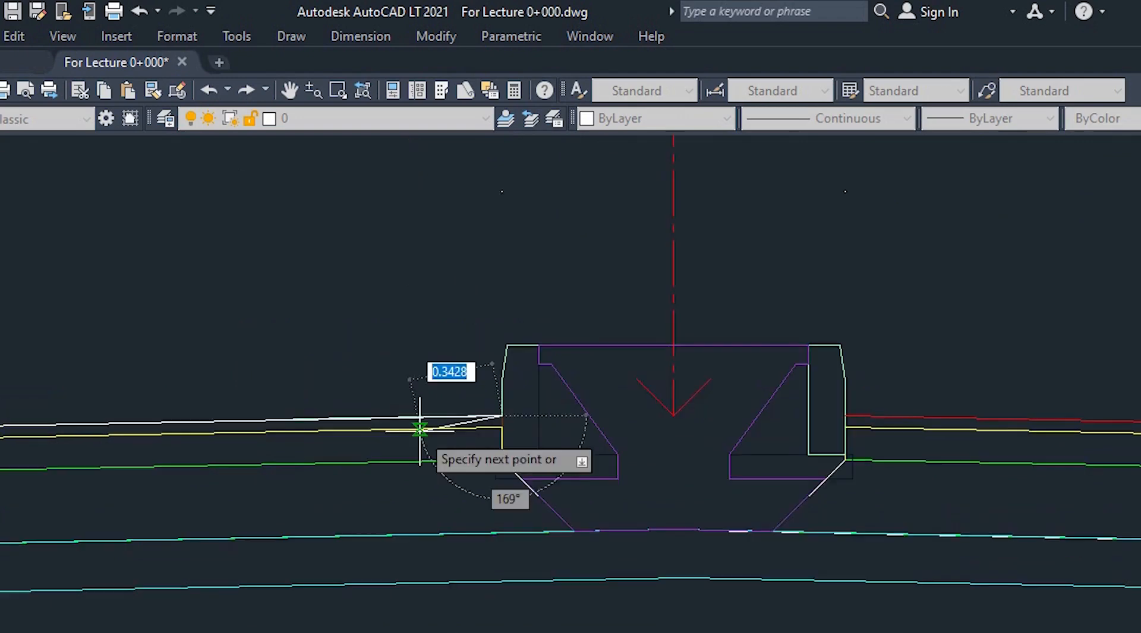
# Continue the polyline through the centerline arrow tip and the median's right kerb to the outer end of the right carriageway's top surface.
pyautogui.click(673, 416)
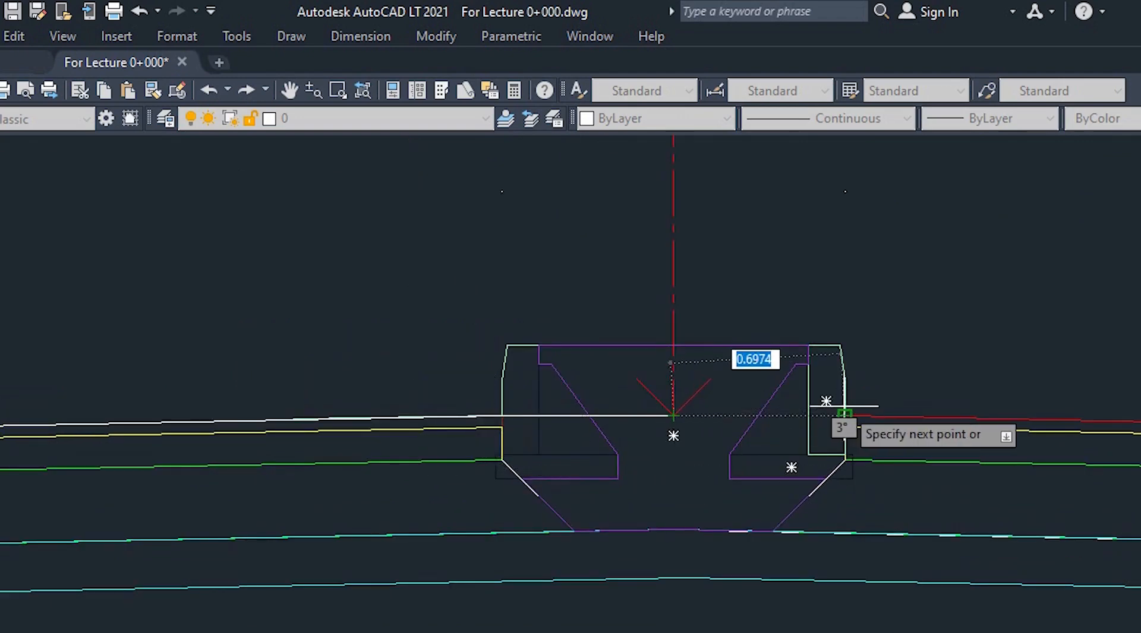
pyautogui.scroll(-5, 362, 461)
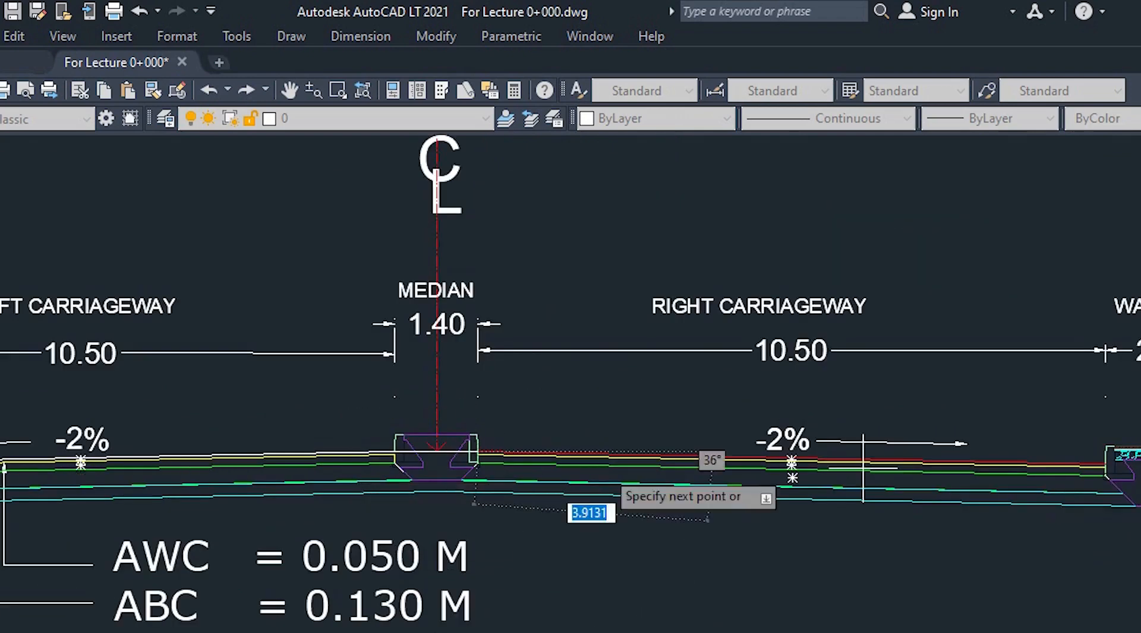
pyautogui.scroll(5, 1108, 452)
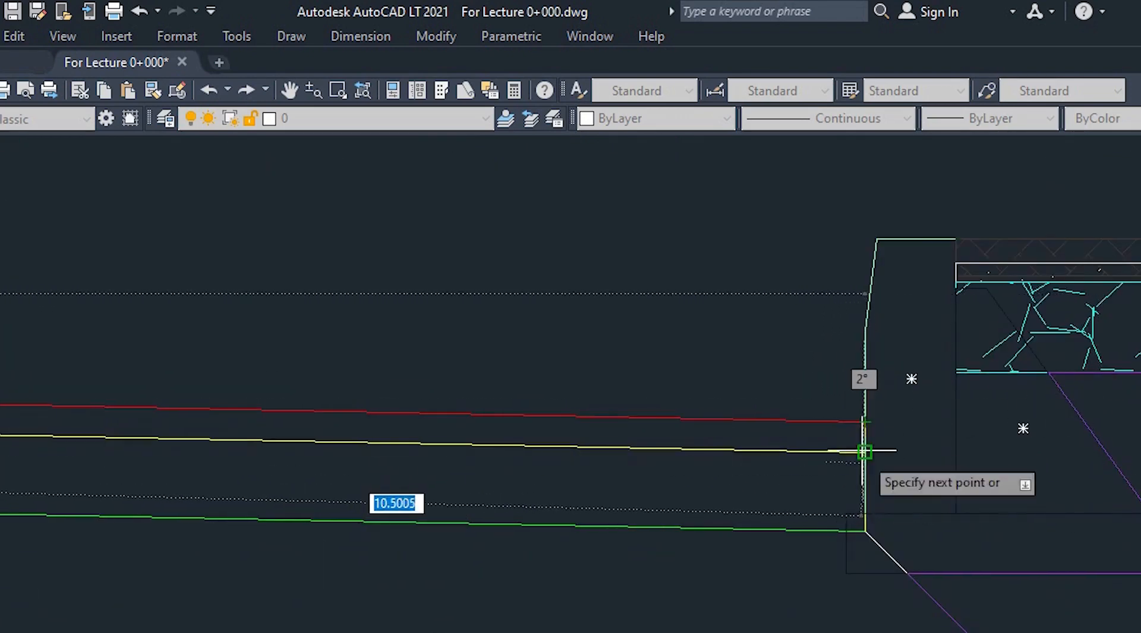
pyautogui.click(864, 423)
pyautogui.scroll(-5, 689, 517)
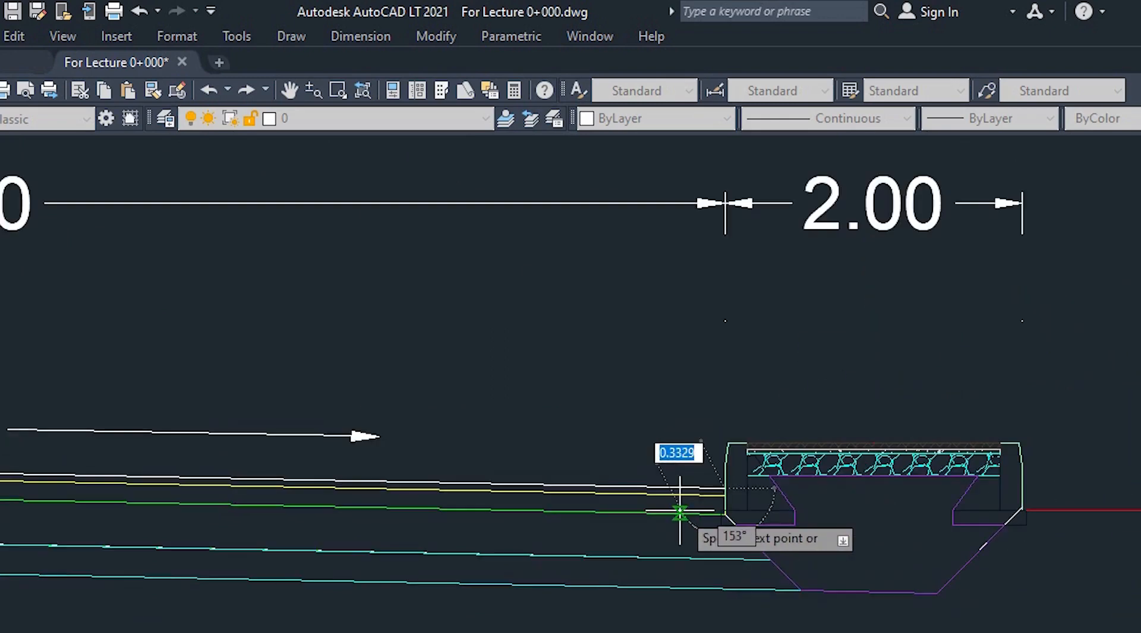
# Finish the polyline over the midpoint of the right walkway's top, ending where the red side-slope line starts.
pyautogui.scroll(5, 879, 448)
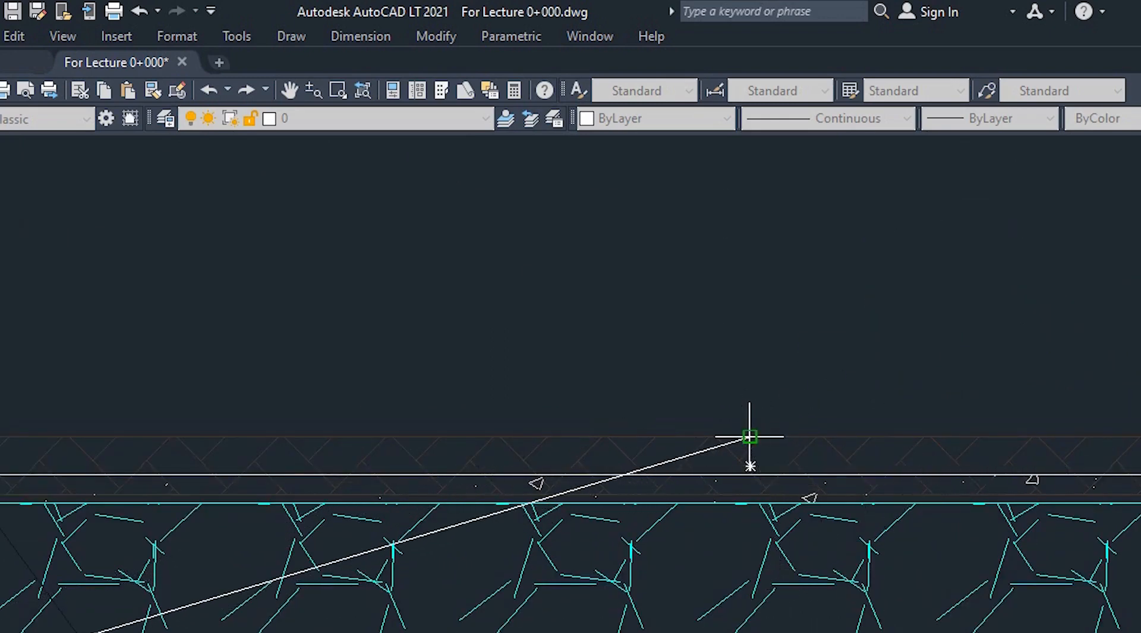
pyautogui.scroll(-2, 749, 436)
pyautogui.scroll(-4, 749, 437)
pyautogui.scroll(5, 754, 475)
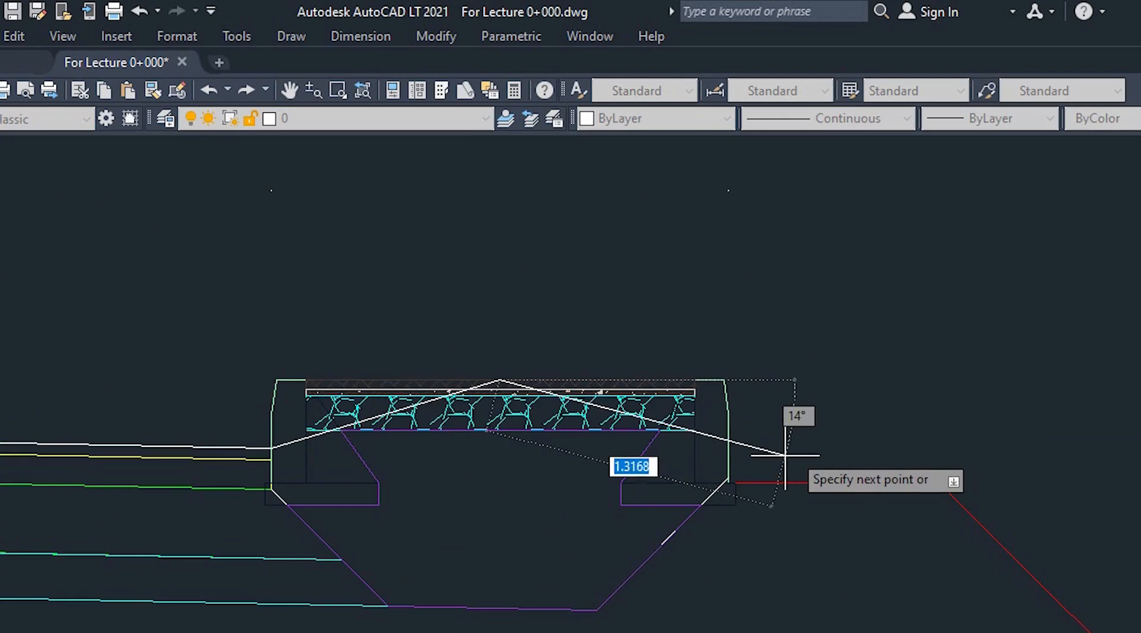
pyautogui.scroll(2, 756, 509)
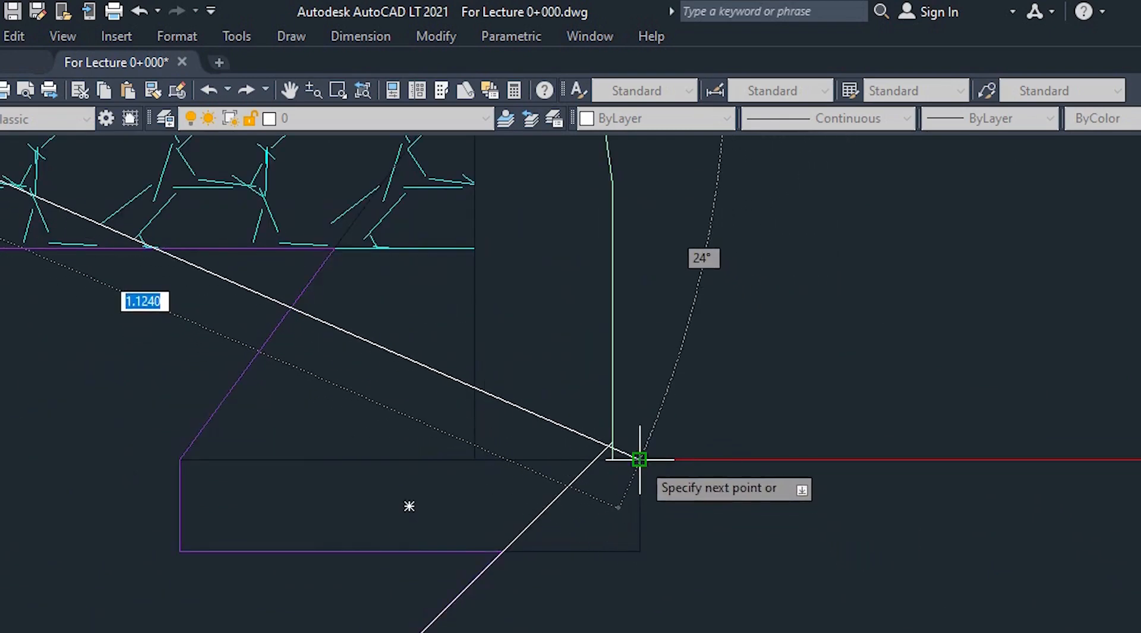
pyautogui.click(640, 459)
pyautogui.scroll(-3, 770, 477)
pyautogui.press('Return')
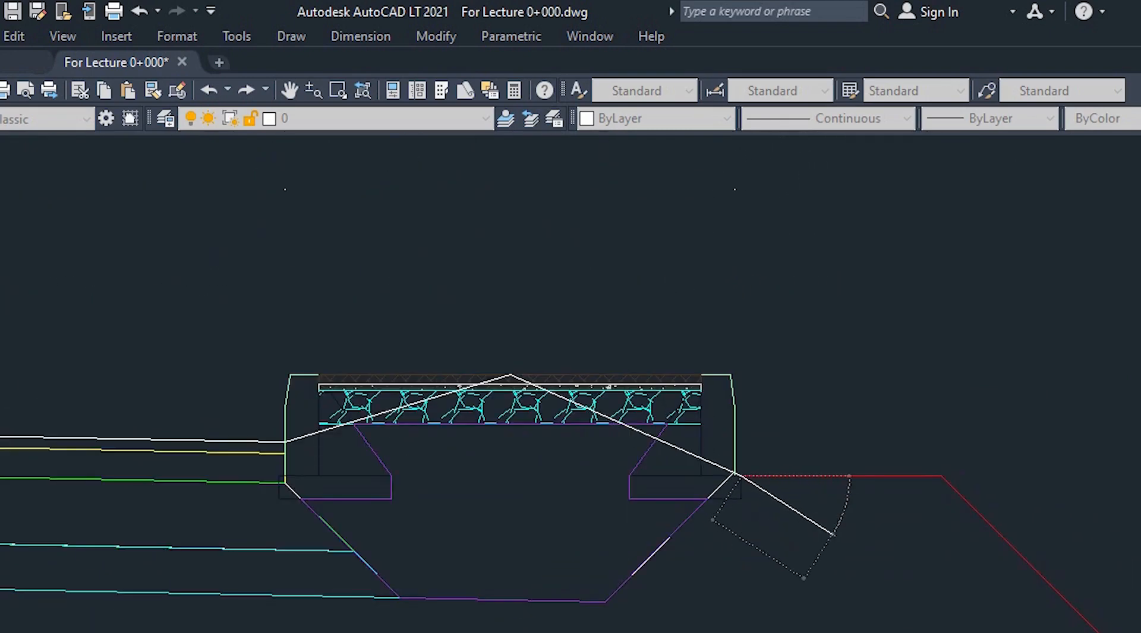
pyautogui.scroll(-4, 936, 392)
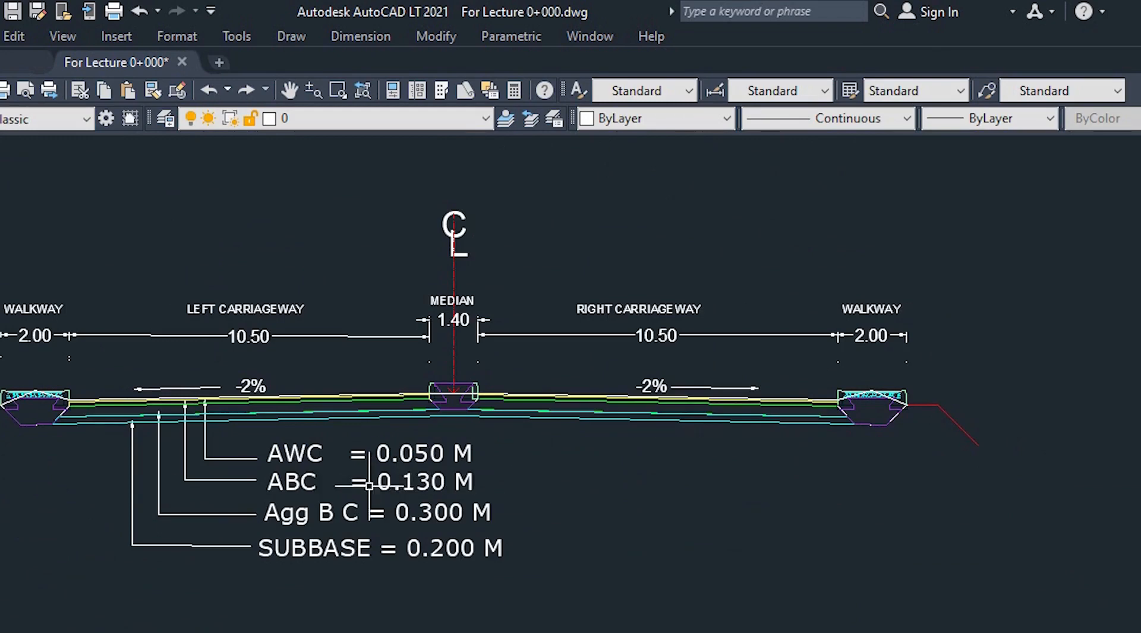
pyautogui.scroll(5, 4, 425)
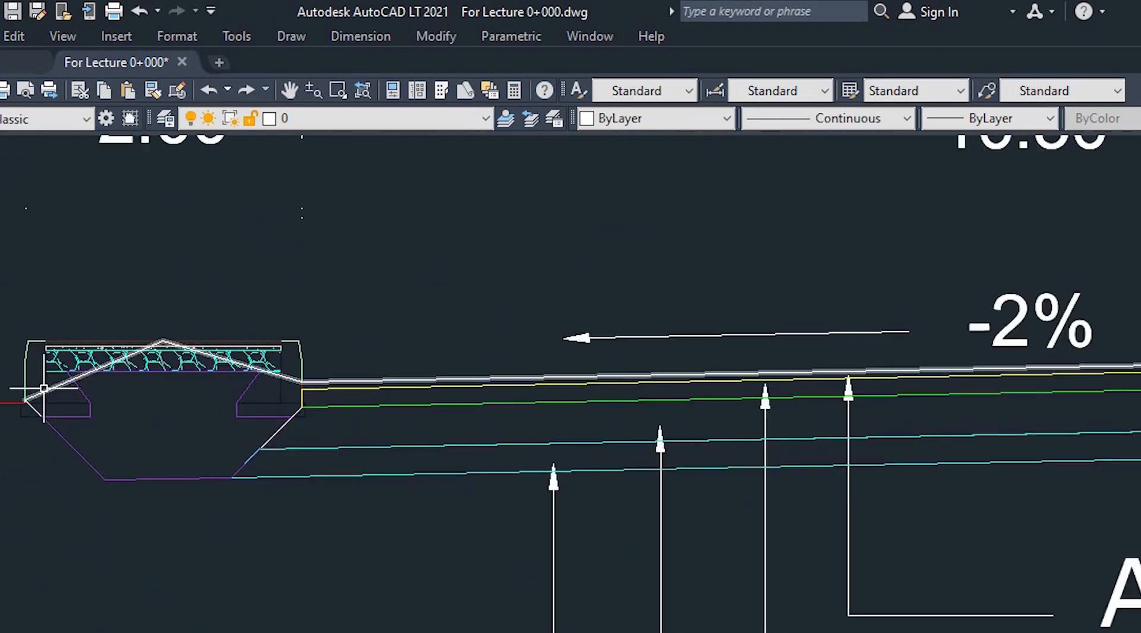
pyautogui.scroll(-4, 160, 392)
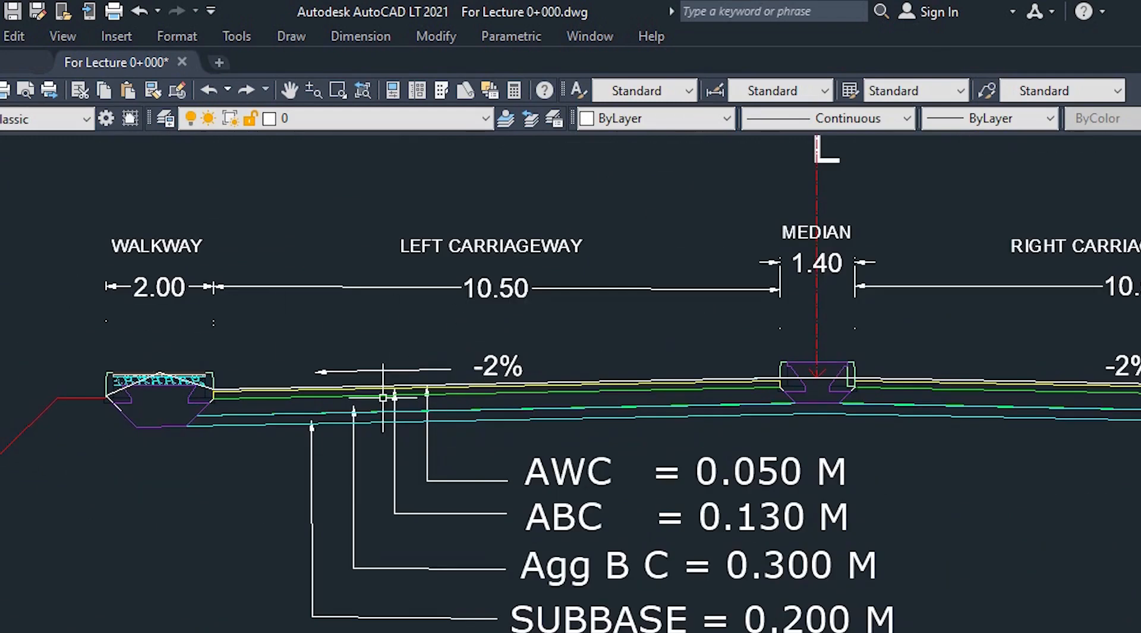
pyautogui.scroll(-4, 397, 414)
pyautogui.scroll(2, 448, 386)
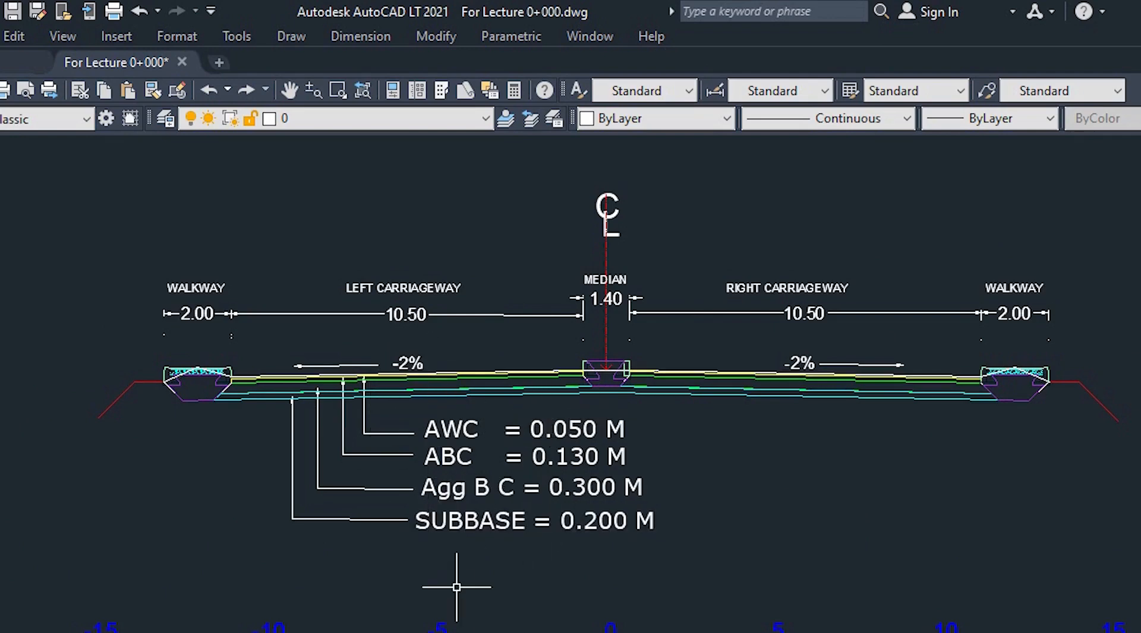
# Switch to the NSL workbook in Excel and examine the negative, zero and positive offsets in the first section's Distance column.
pyautogui.moveTo(684, 632)
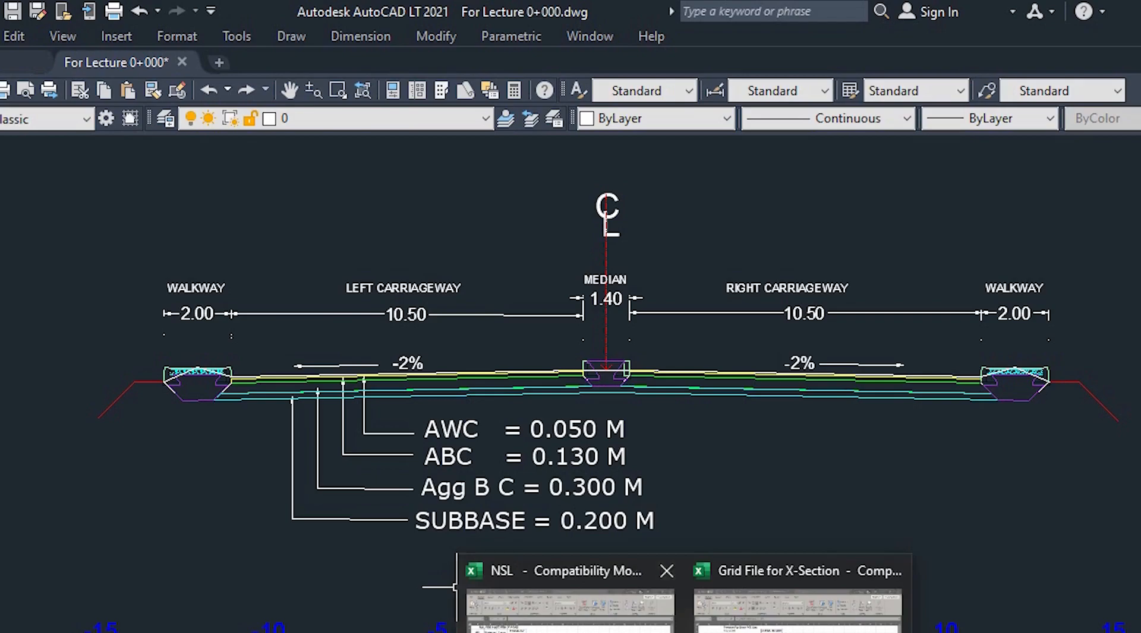
pyautogui.click(570, 606)
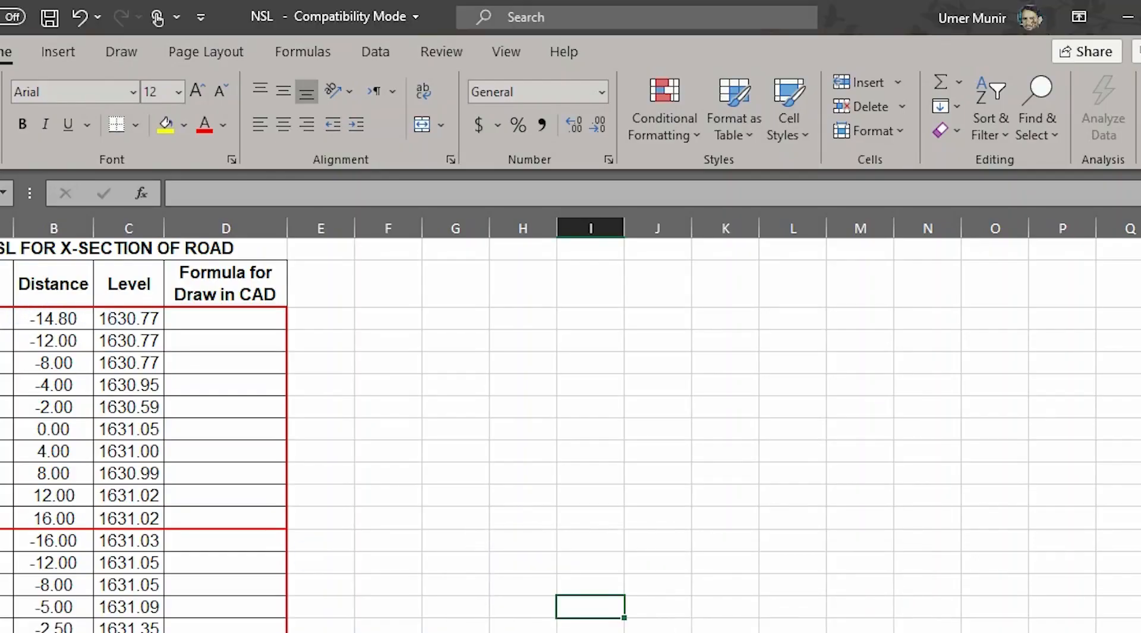
pyautogui.click(62, 319)
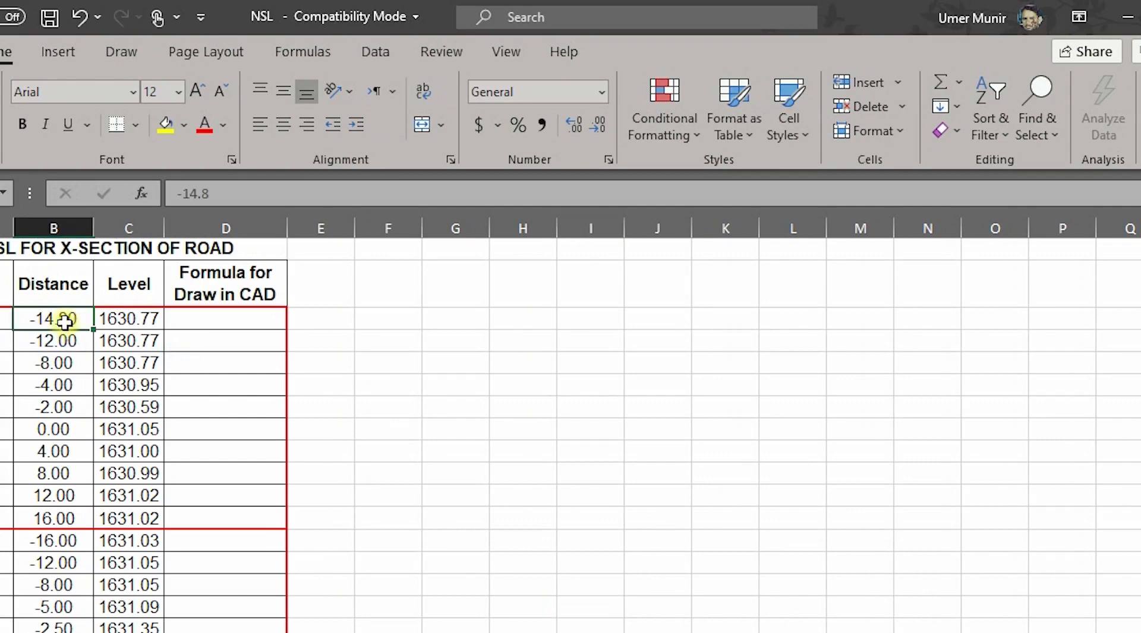
pyautogui.moveTo(63, 335); pyautogui.dragTo(59, 410)
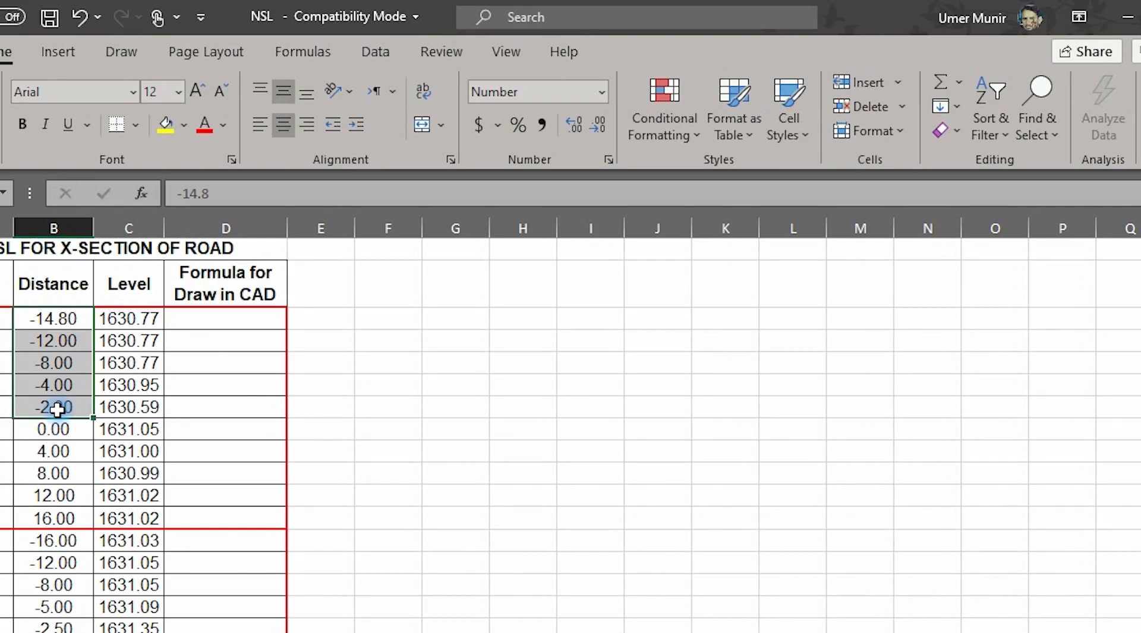
pyautogui.moveTo(74, 319); pyautogui.dragTo(71, 401)
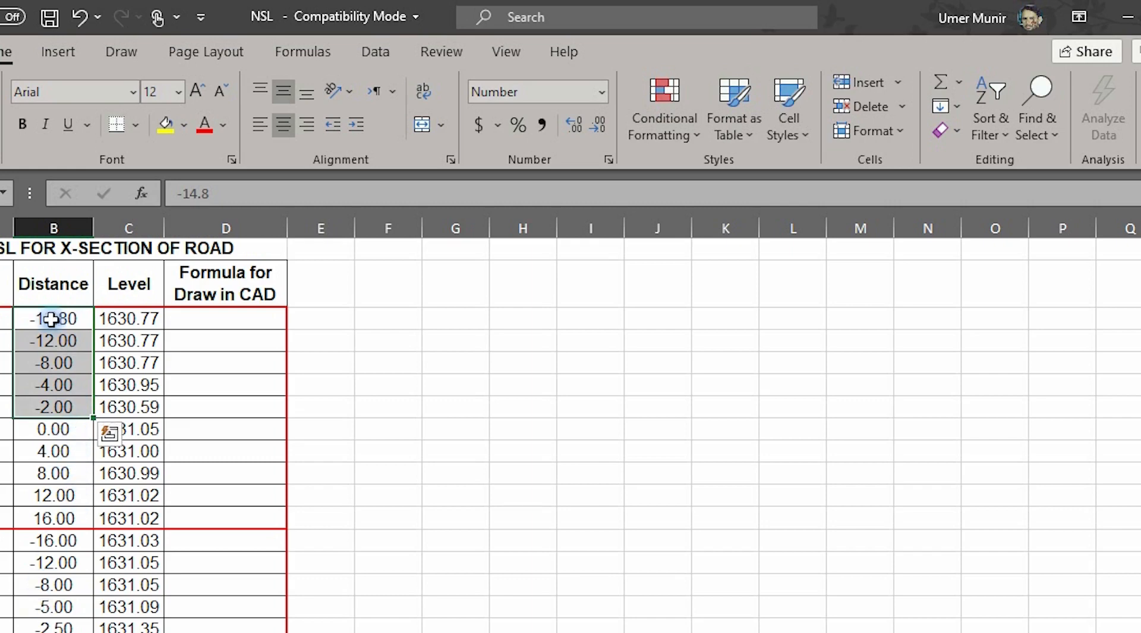
pyautogui.moveTo(65, 318); pyautogui.dragTo(55, 404)
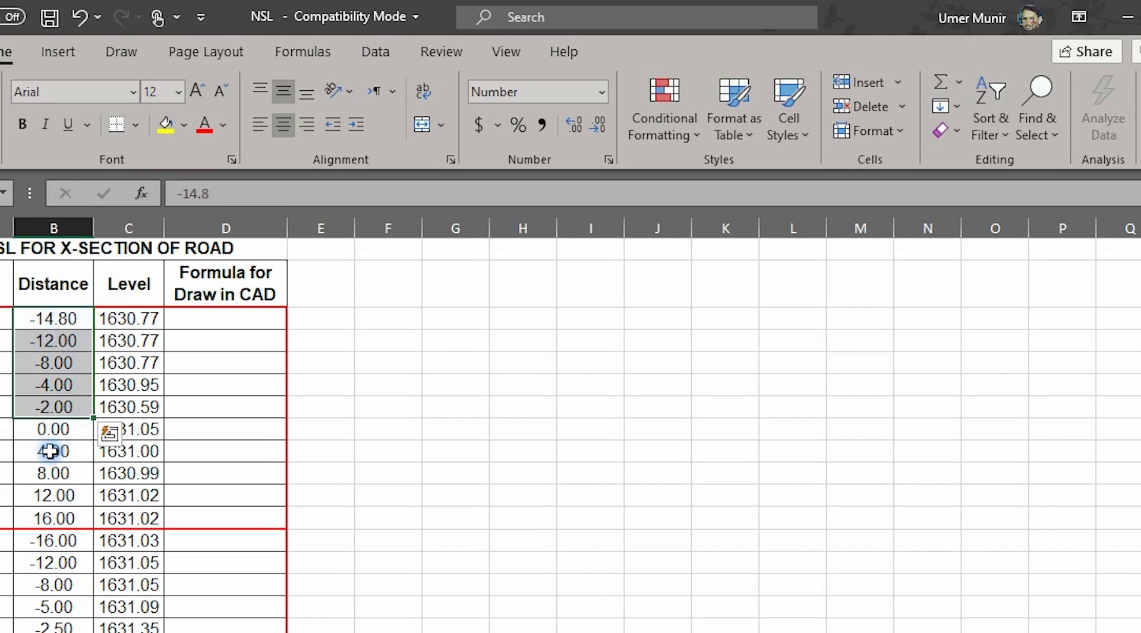
pyautogui.click(55, 429)
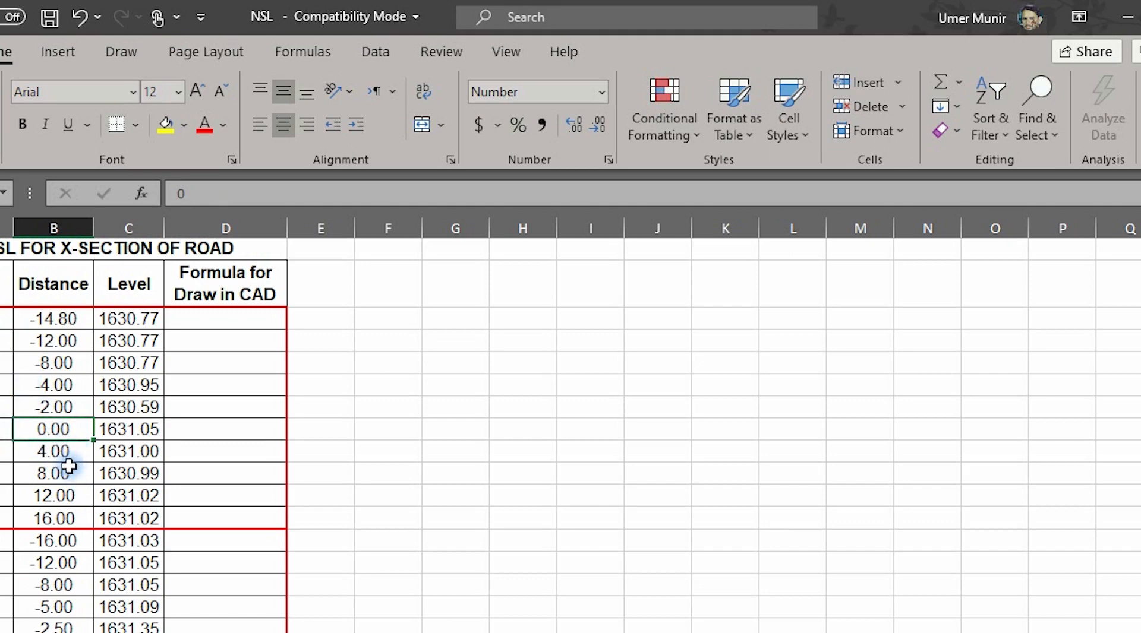
pyautogui.moveTo(64, 458); pyautogui.dragTo(70, 511)
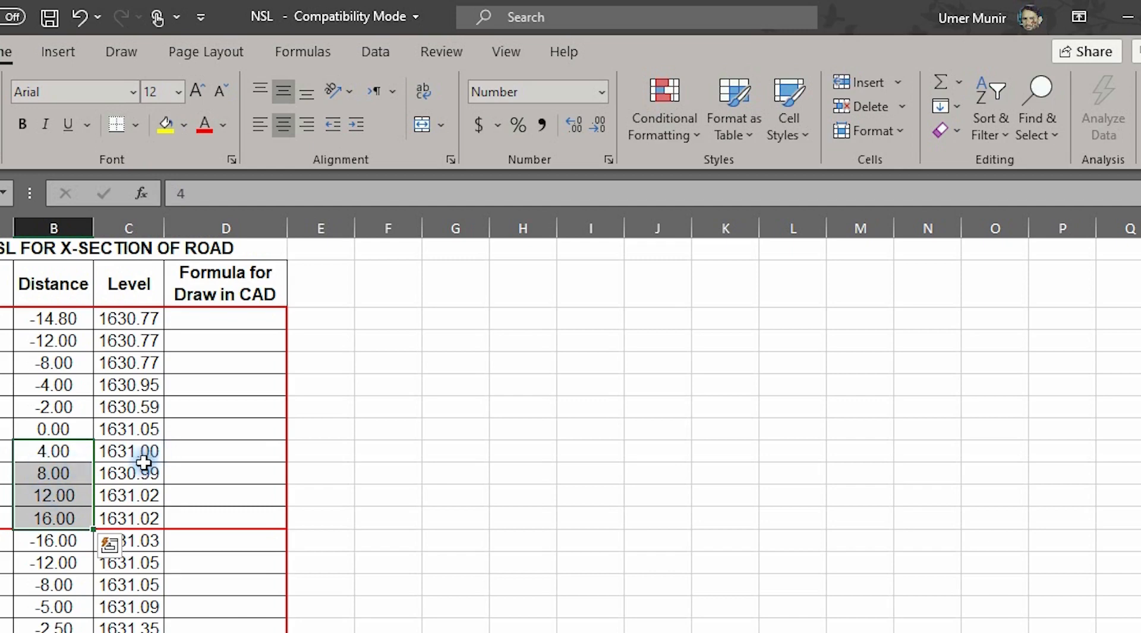
# Enter =CONCATENATE(B3,",",C3) in the first Formula for Draw in CAD cell, joining the distance and level.
pyautogui.click(216, 321)
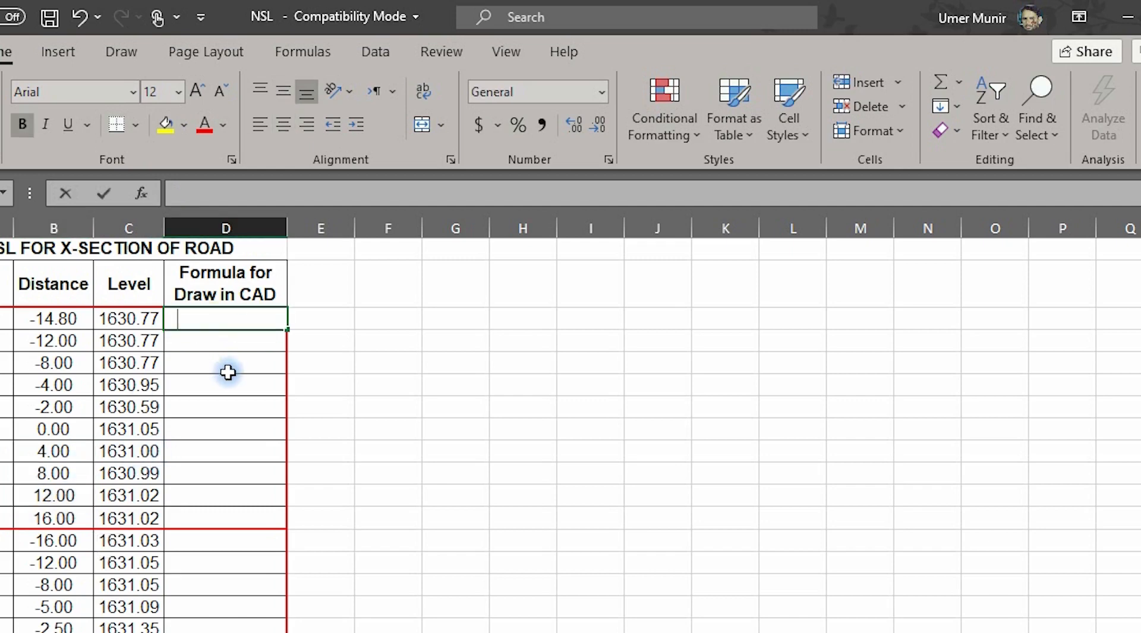
pyautogui.write('=con')
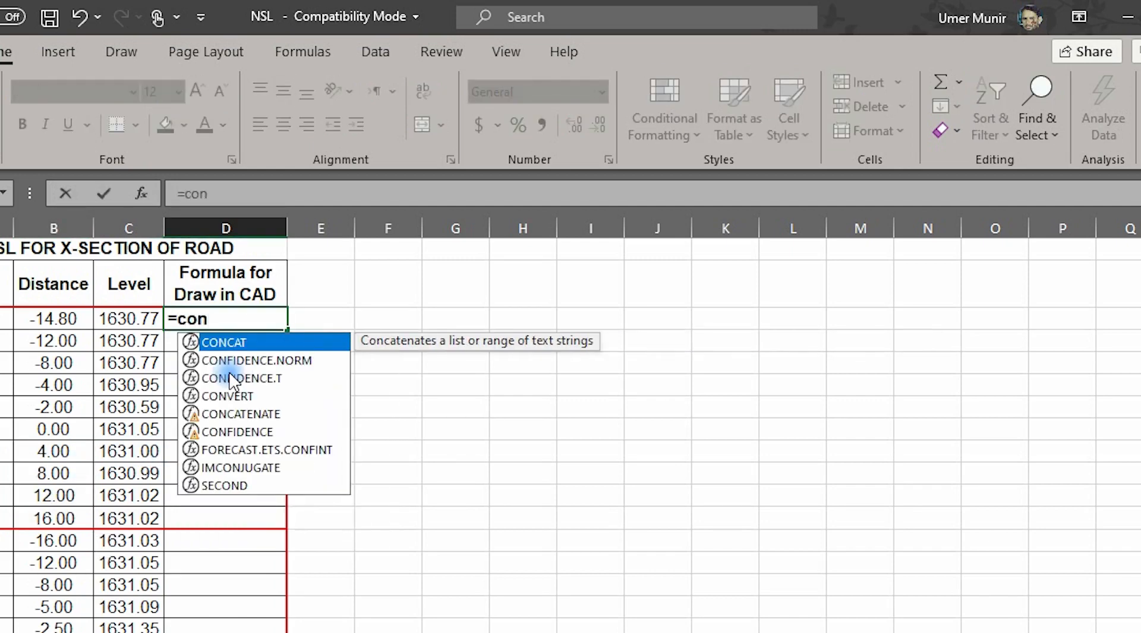
pyautogui.click(258, 416)
pyautogui.doubleClick(257, 416)
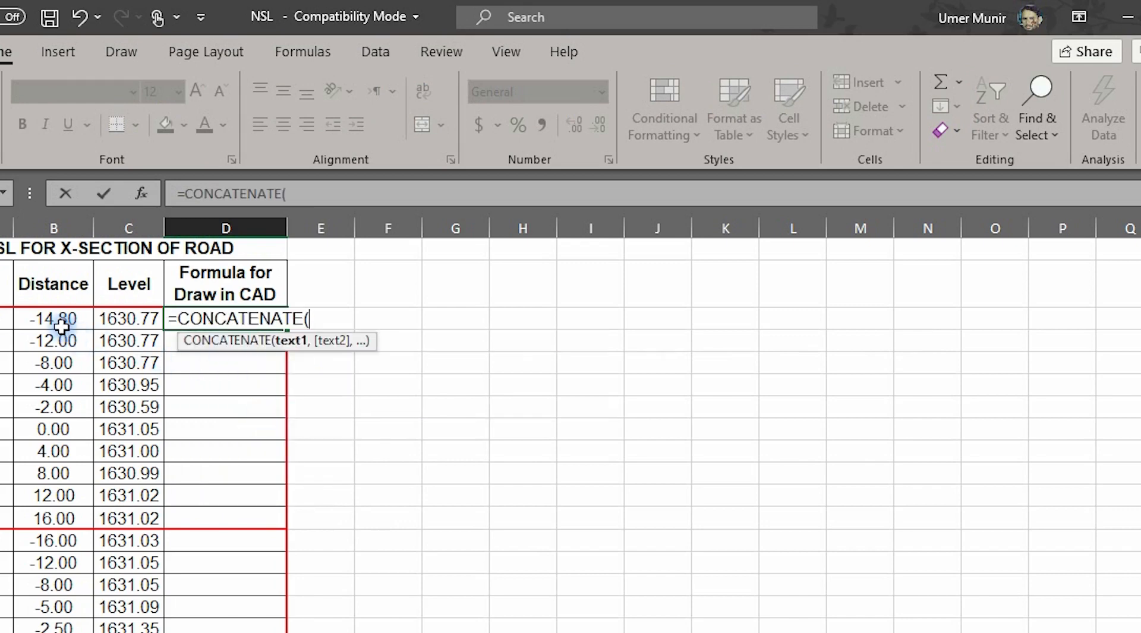
pyautogui.click(41, 320)
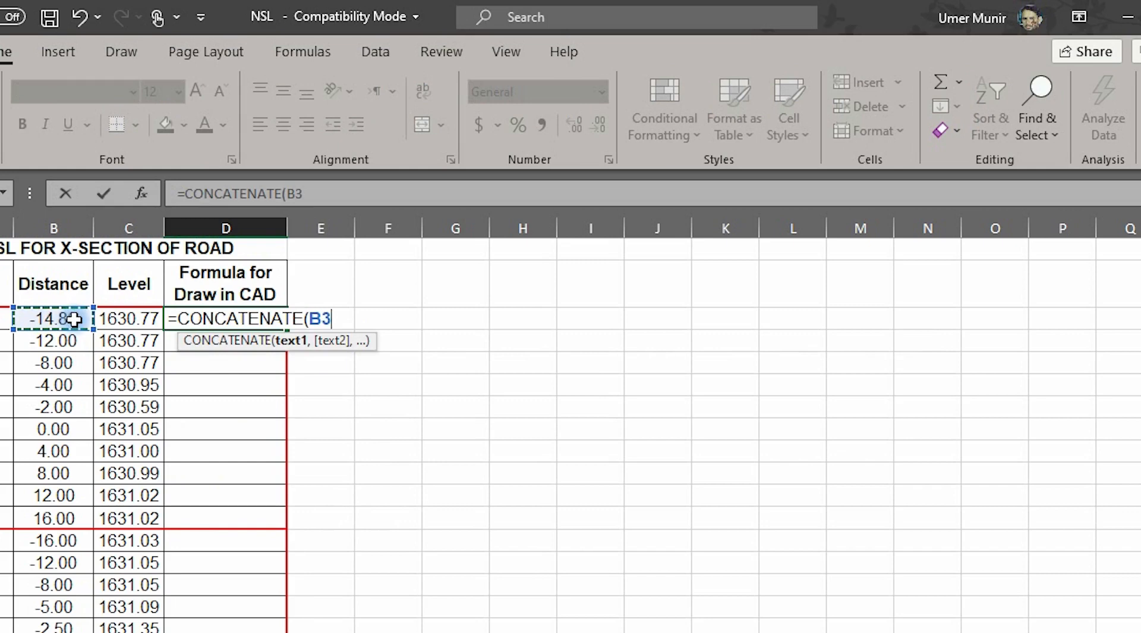
pyautogui.write(',",')
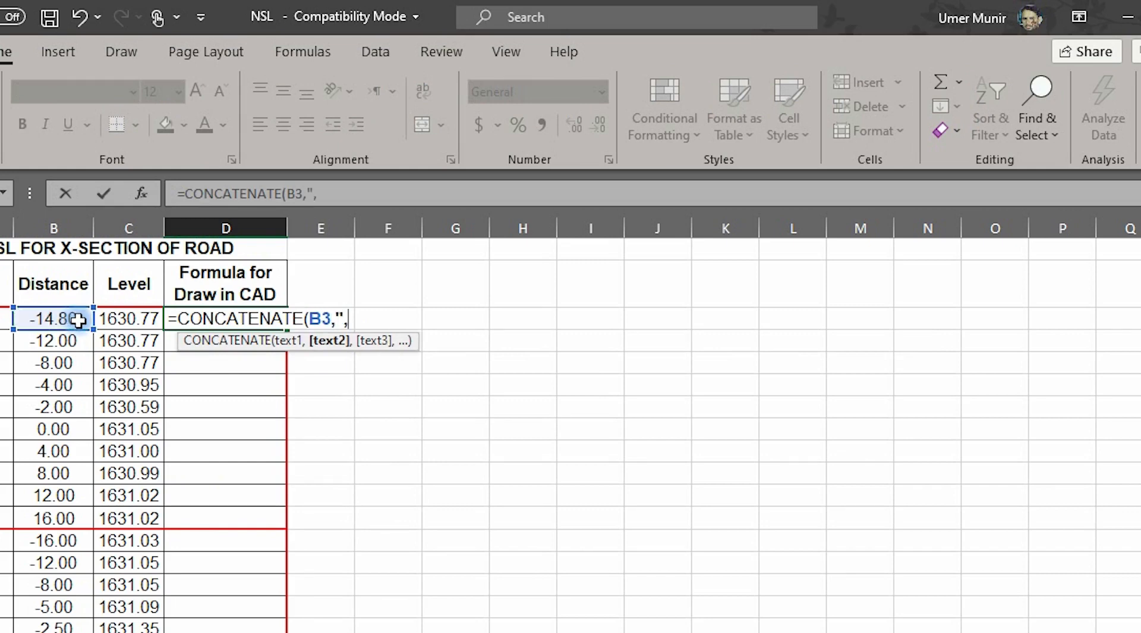
pyautogui.write('",')
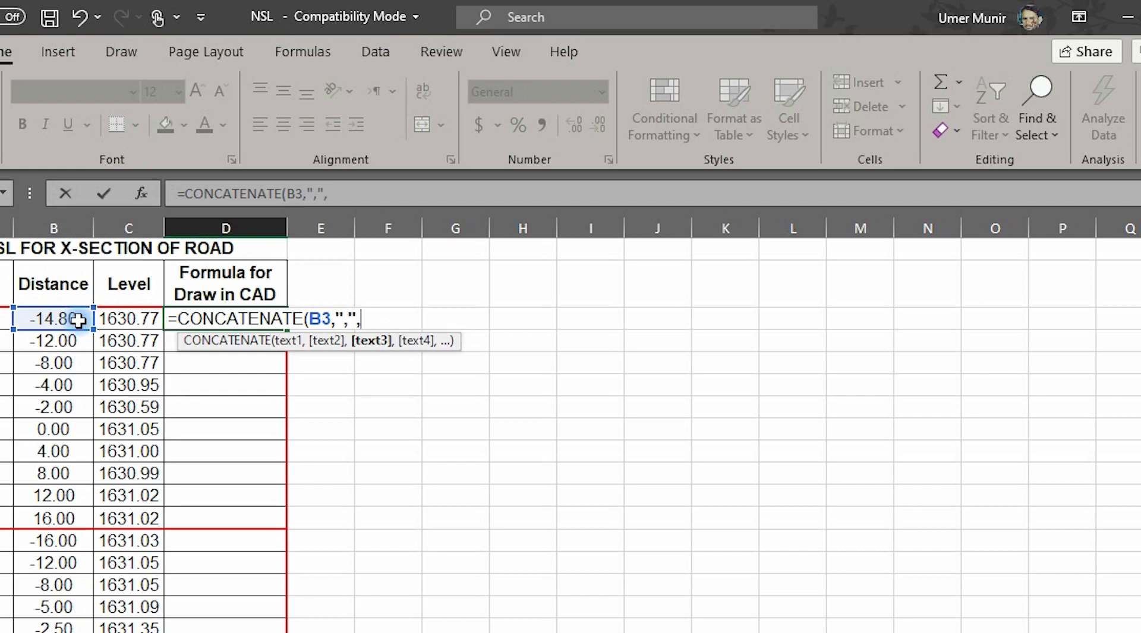
pyautogui.click(142, 321)
pyautogui.write(')')
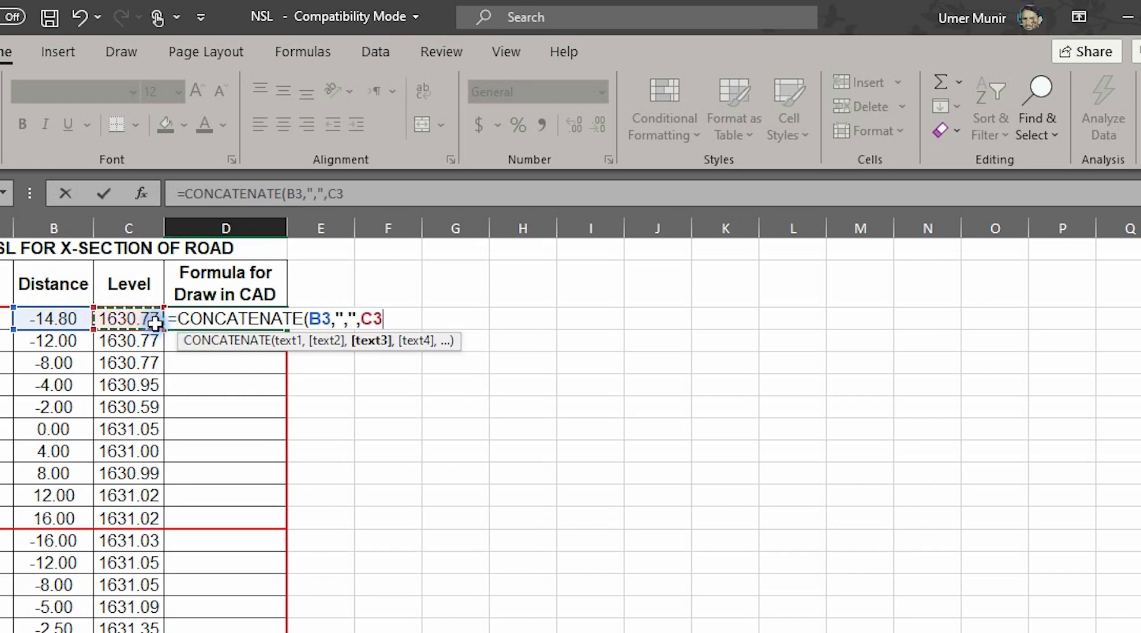
pyautogui.press('Return')
# Fill the coordinate formula down to the first section's 16.00 distance row and copy all the resulting strings.
pyautogui.click(249, 322)
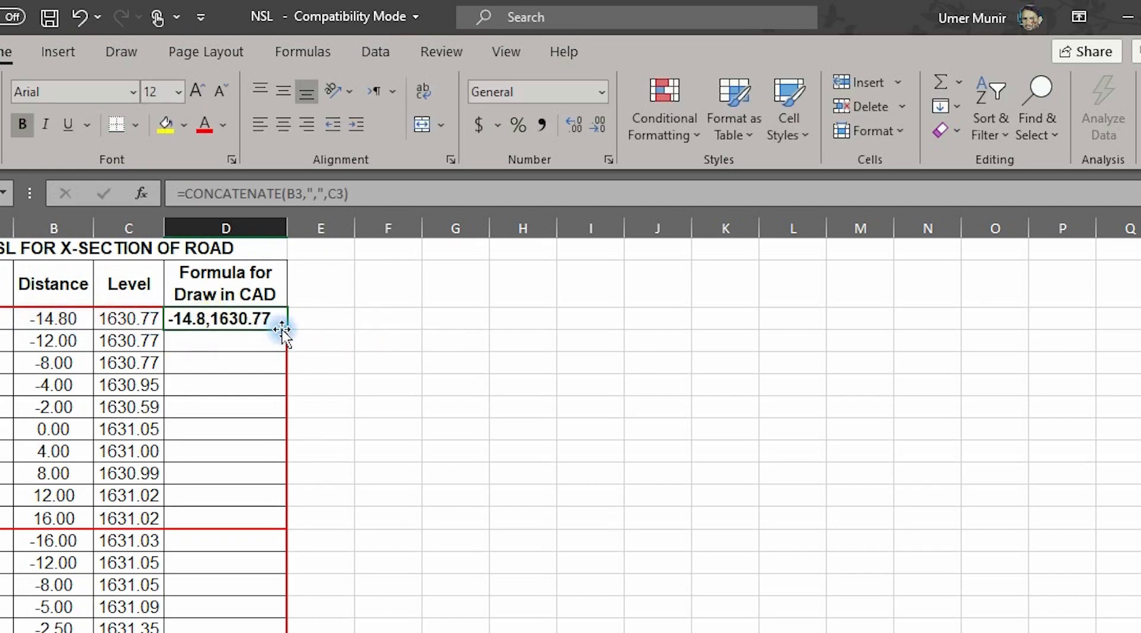
pyautogui.moveTo(286, 330); pyautogui.dragTo(301, 521)
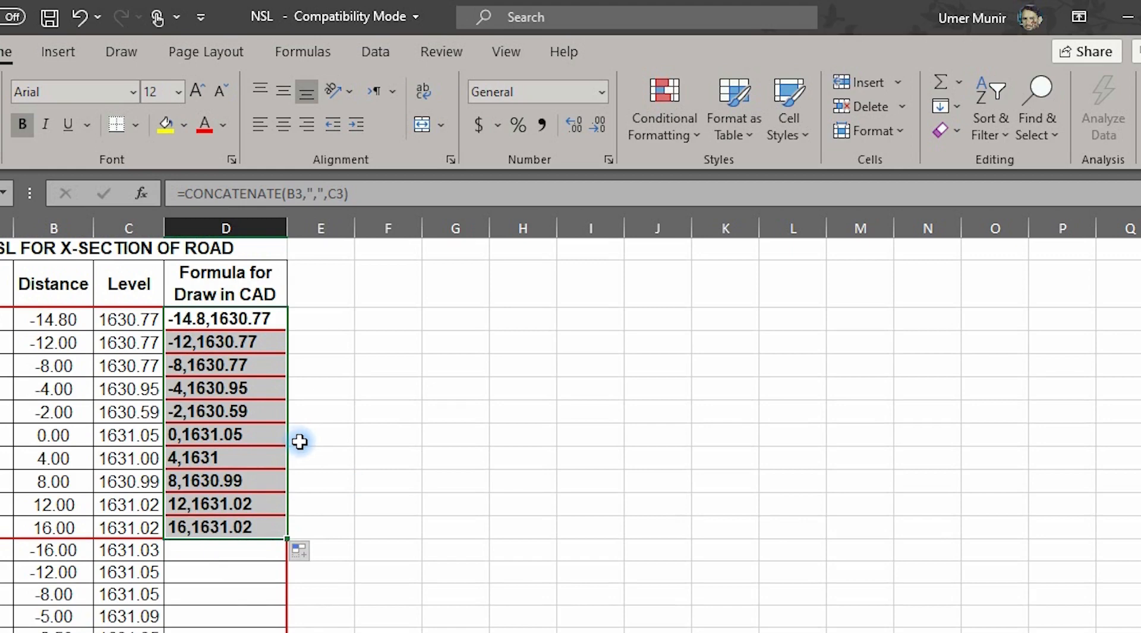
pyautogui.hotkey('ctrl', 'c')
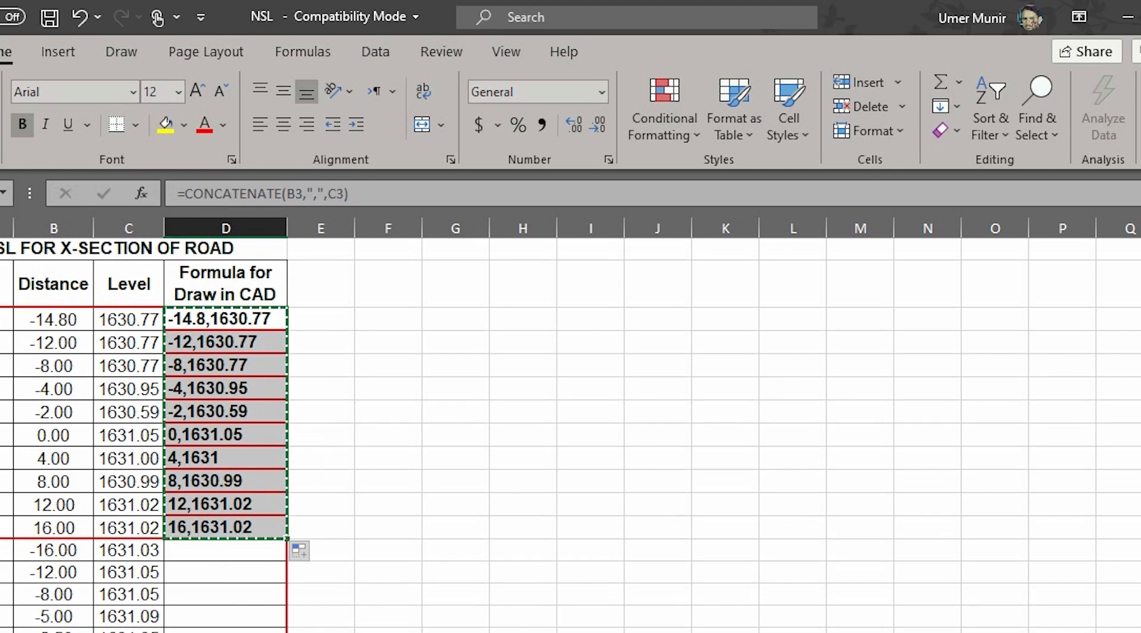
# Switch to AutoCAD and draw the NSL line as a polyline through the copied coordinate strings.
pyautogui.hotkey('alt', 'Tab')
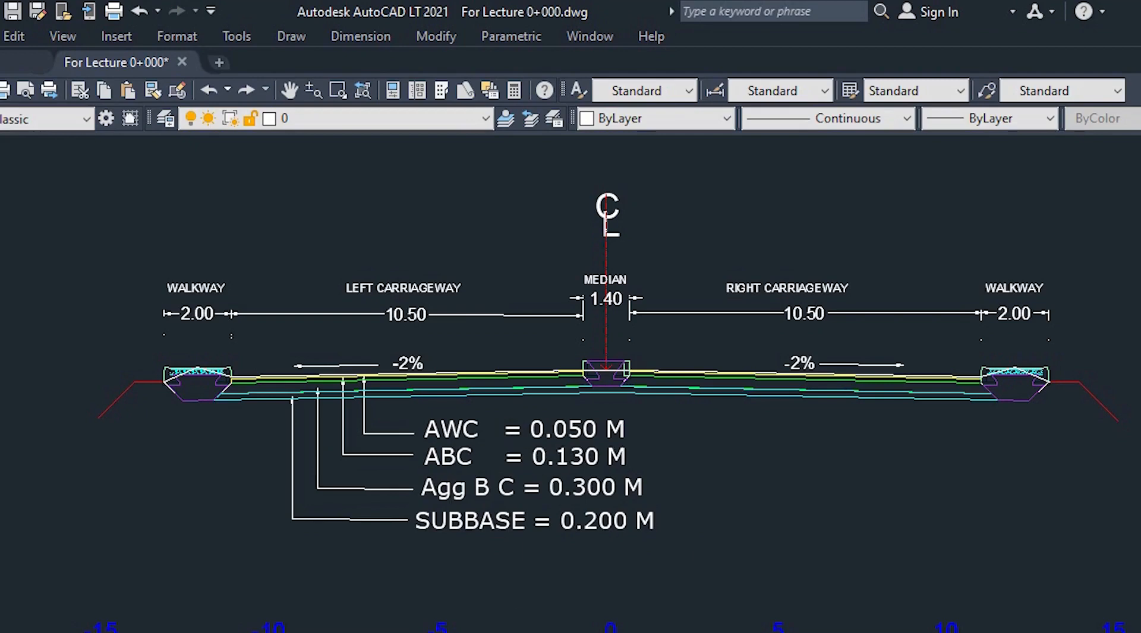
pyautogui.write('pl')
pyautogui.press('Return')
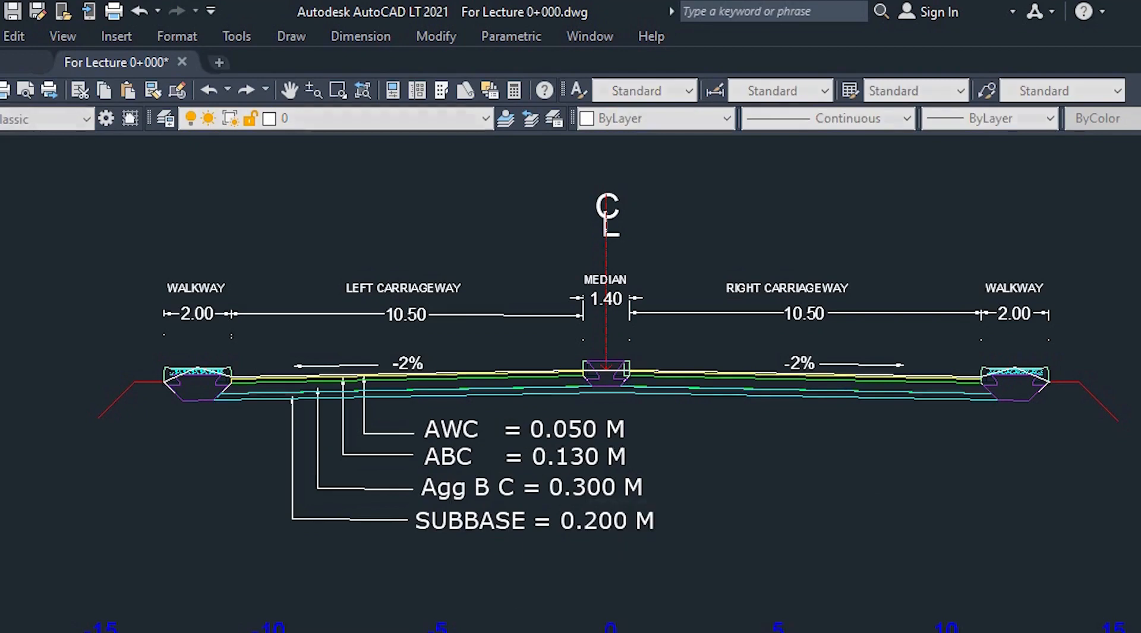
pyautogui.hotkey('ctrl', 'v')
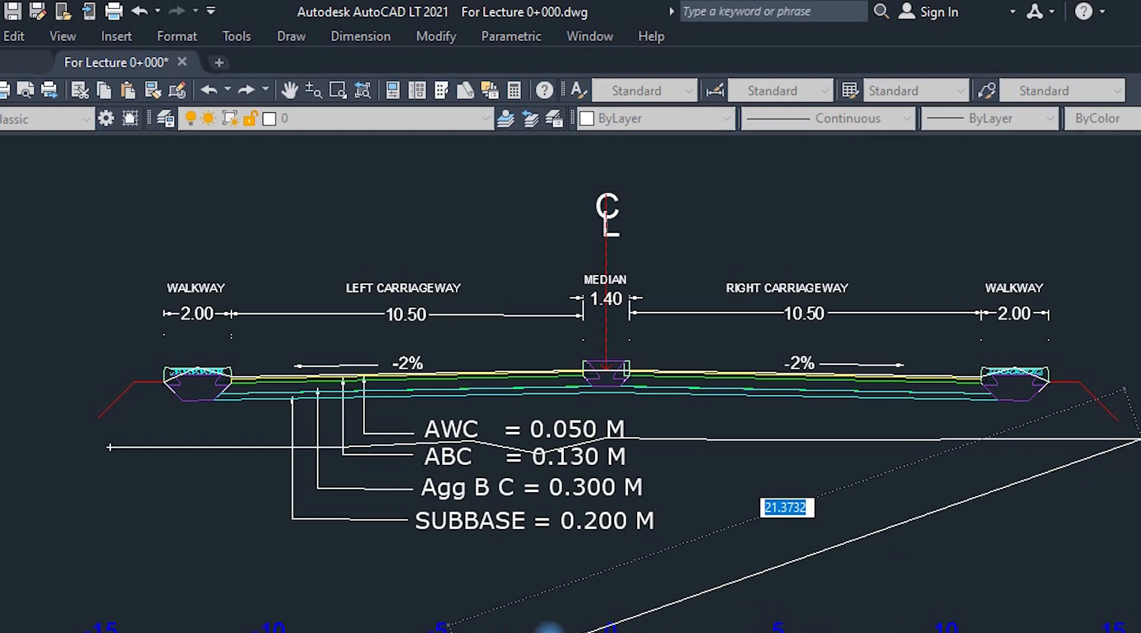
pyautogui.press('Return')
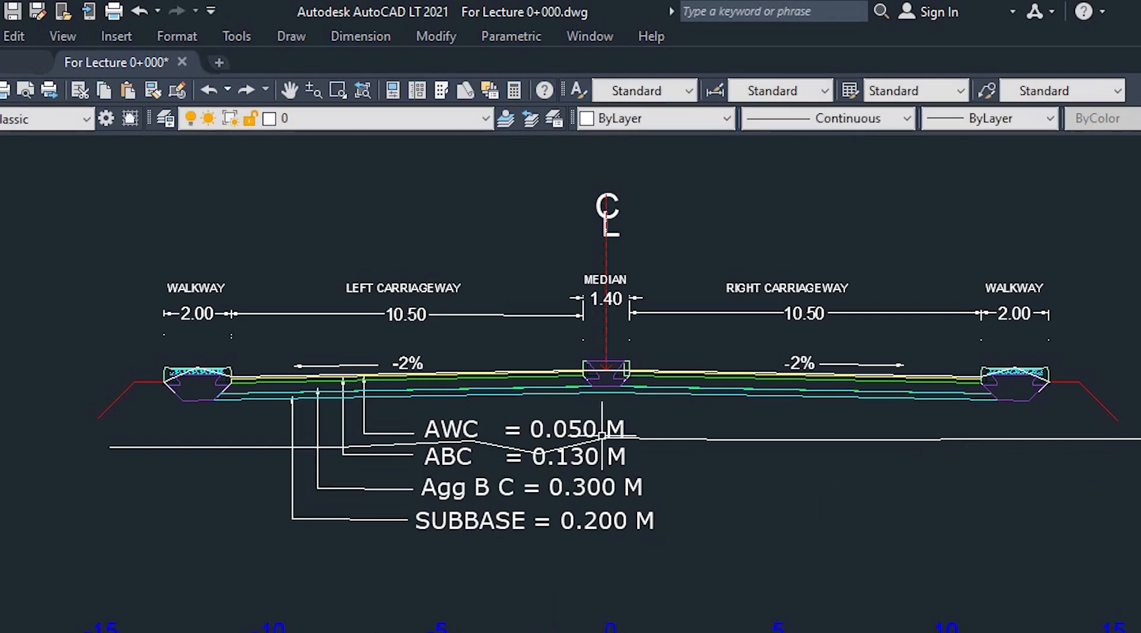
# Move the new NSL polyline below the road section to the Earth Cut layer.
pyautogui.click(673, 439)
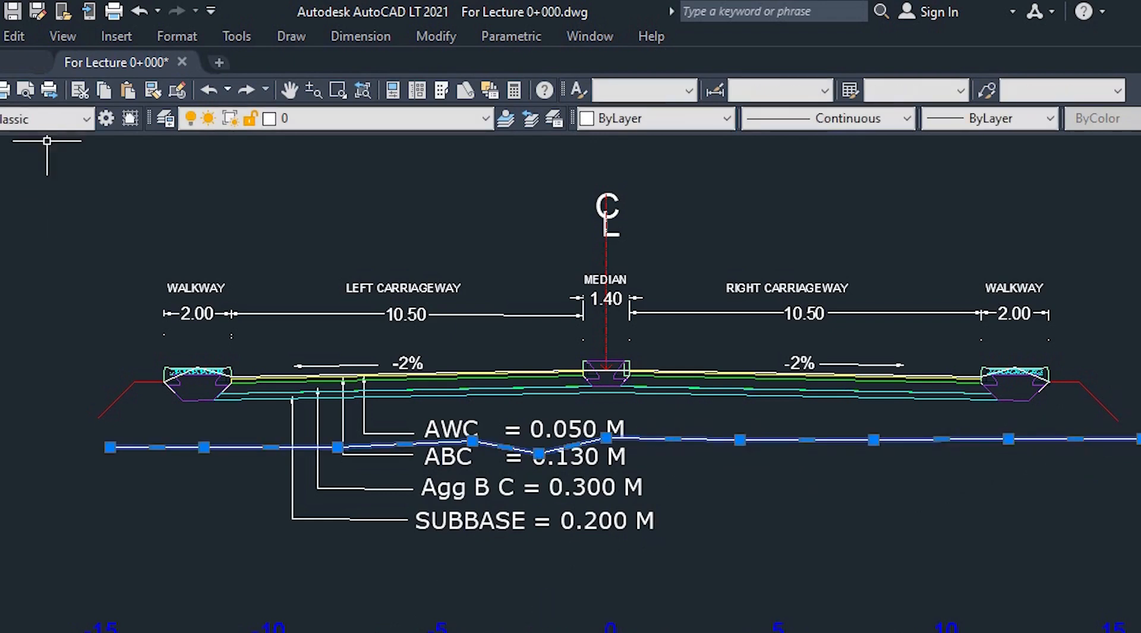
pyautogui.click(364, 122)
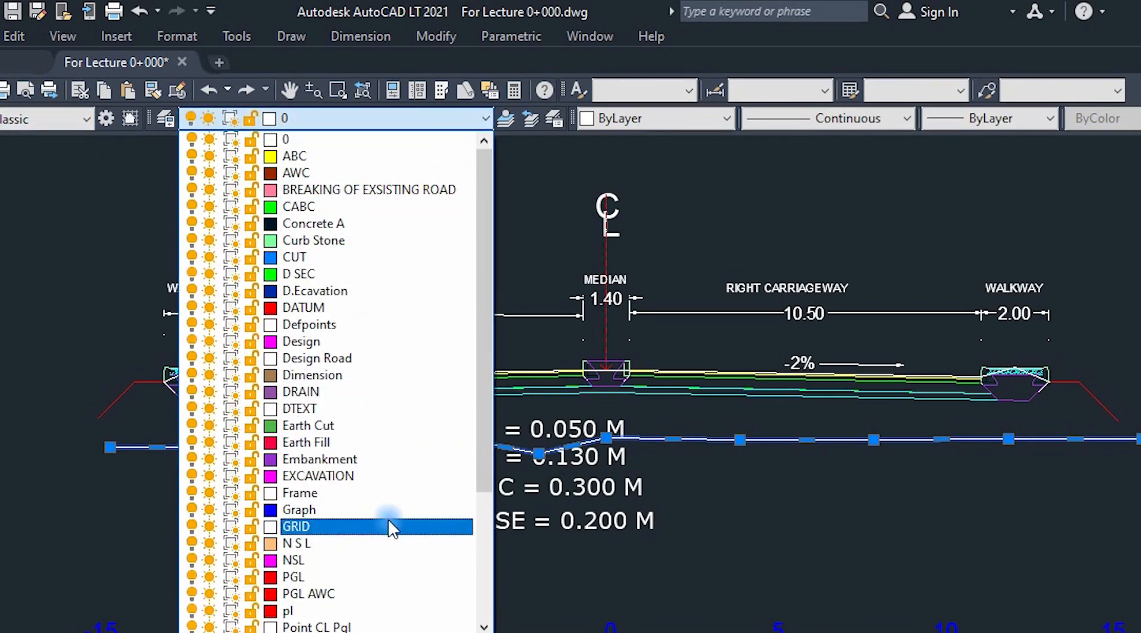
pyautogui.scroll(-2, 332, 594)
pyautogui.scroll(-2, 338, 597)
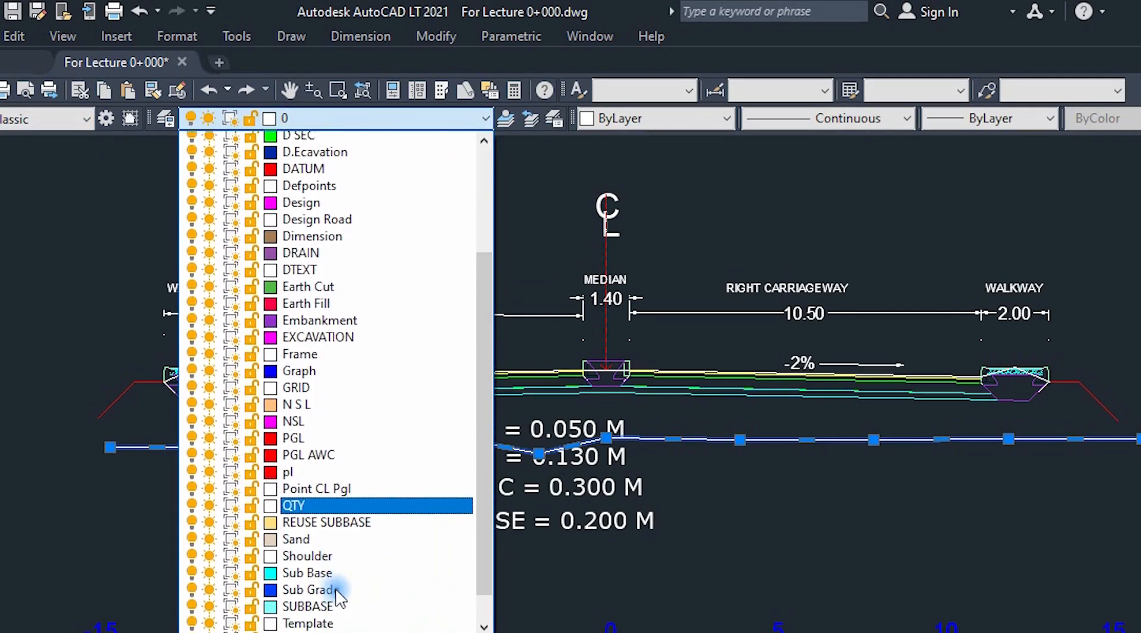
pyautogui.scroll(5, 340, 597)
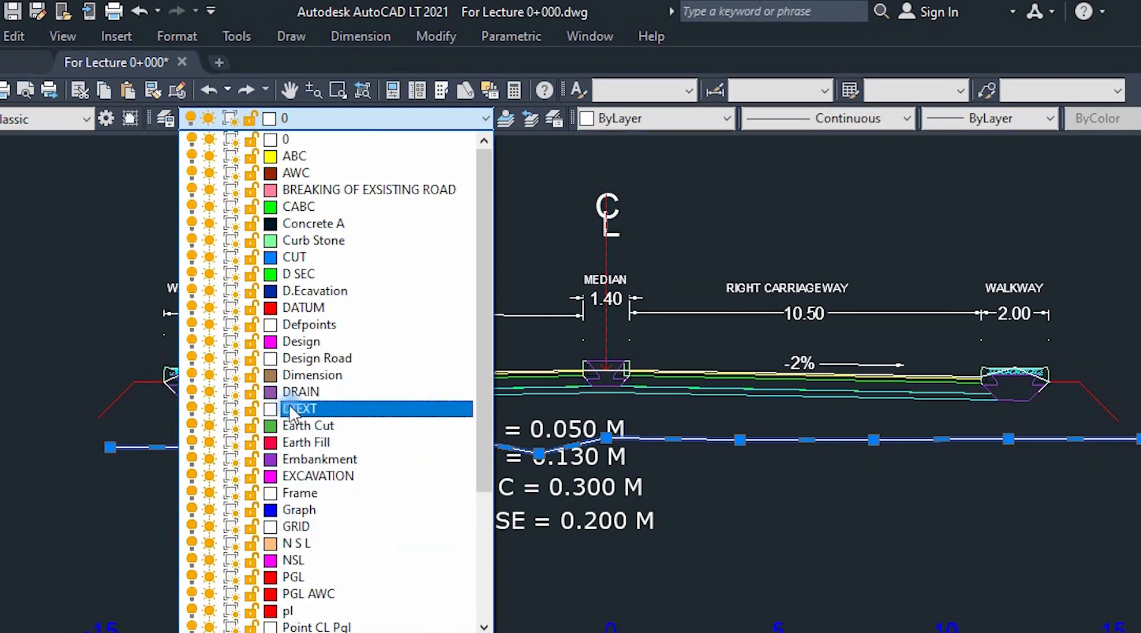
pyautogui.click(300, 425)
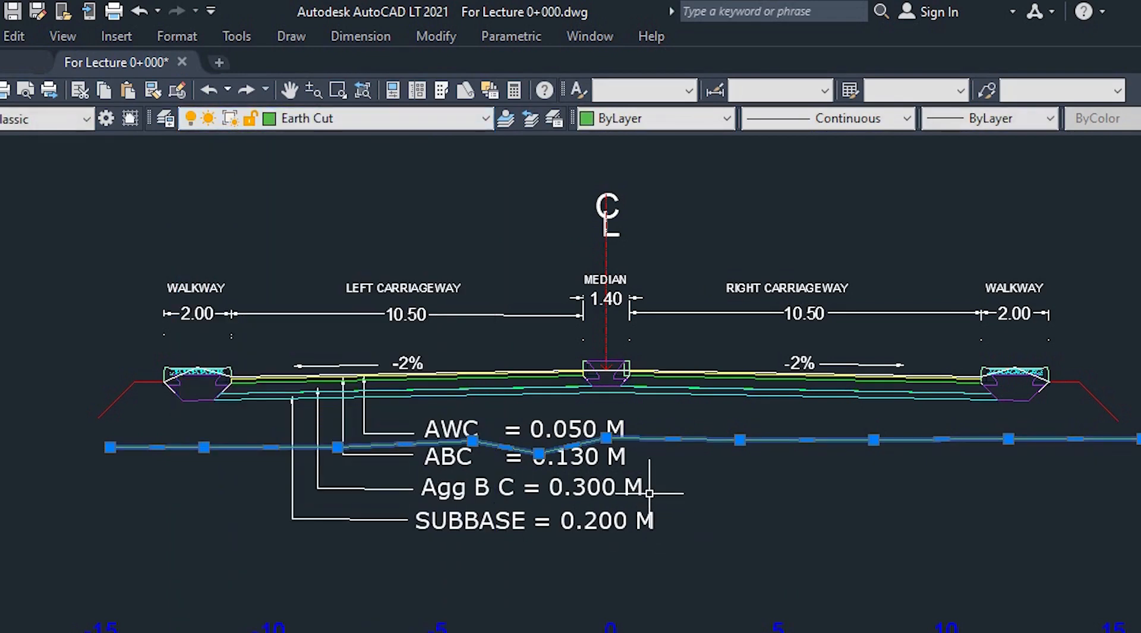
pyautogui.press('Escape')
# Examine the Sub Base lines and the left side slope in relation to the NSL line below them.
pyautogui.scroll(-4, 333, 448)
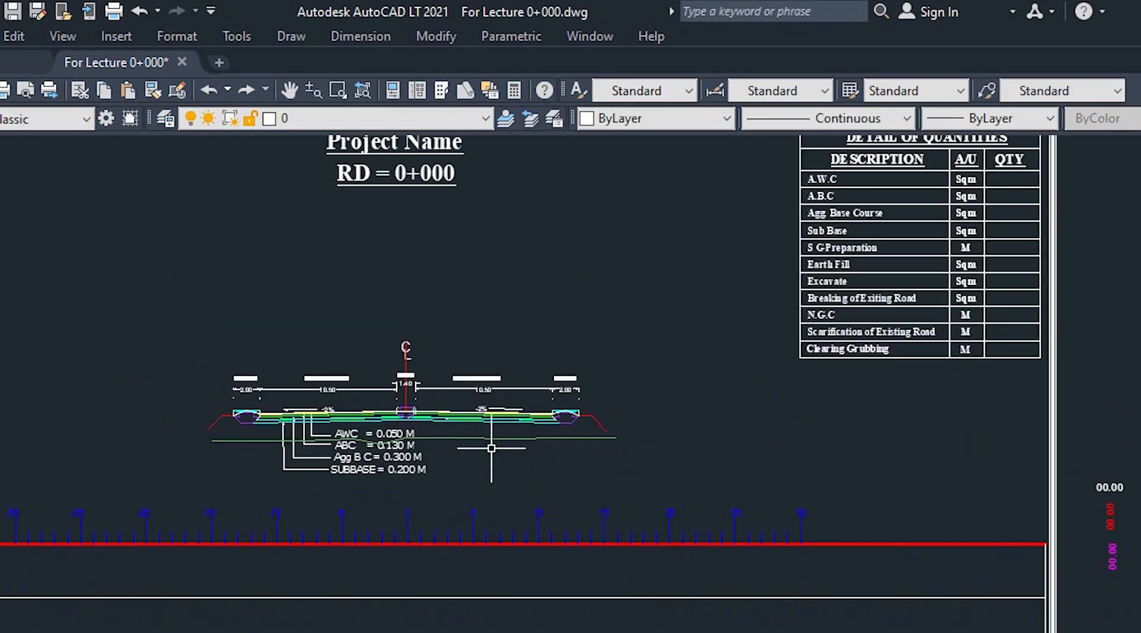
pyautogui.scroll(2, 497, 439)
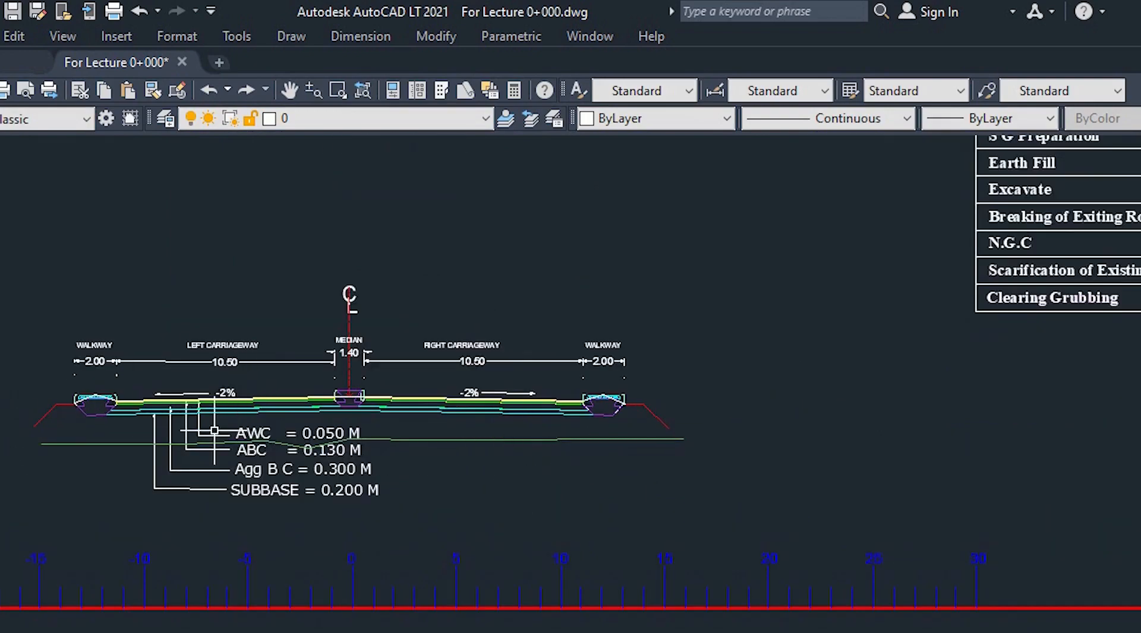
pyautogui.scroll(2, 168, 427)
pyautogui.scroll(4, 170, 426)
pyautogui.scroll(-4, 156, 380)
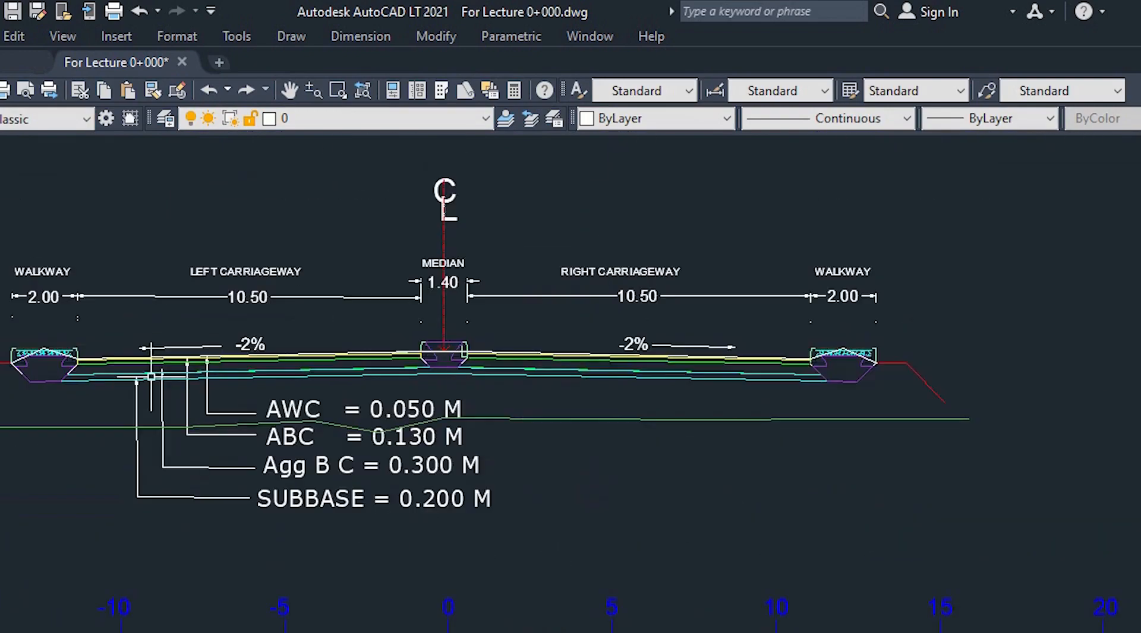
pyautogui.click(152, 381)
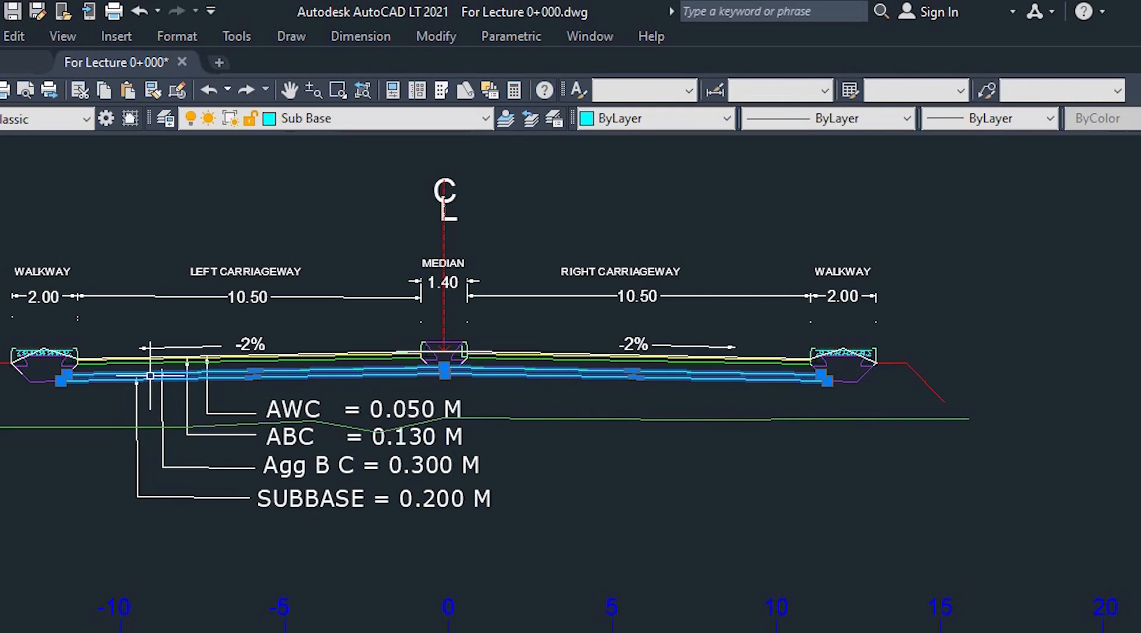
pyautogui.scroll(2, 155, 372)
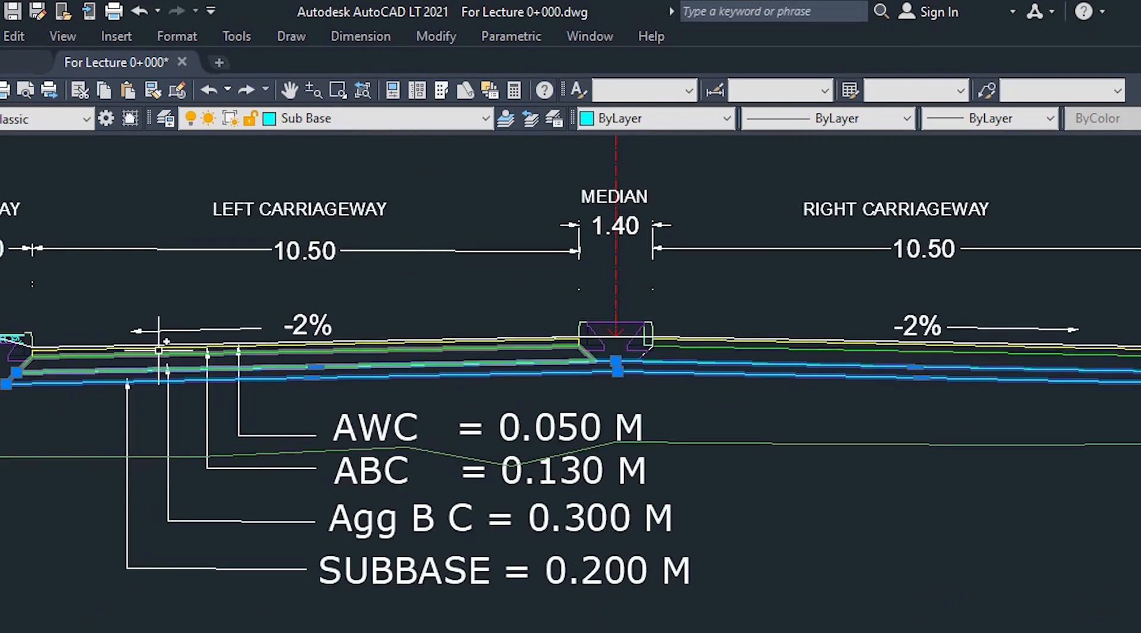
pyautogui.scroll(-4, 158, 351)
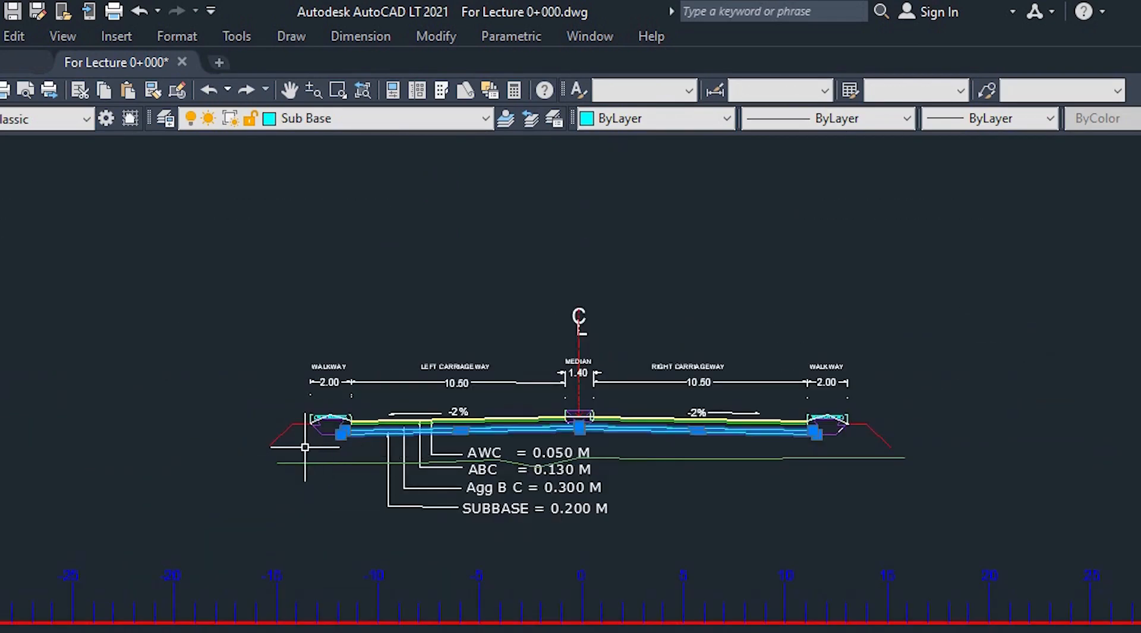
pyautogui.scroll(3, 267, 451)
pyautogui.click(300, 409)
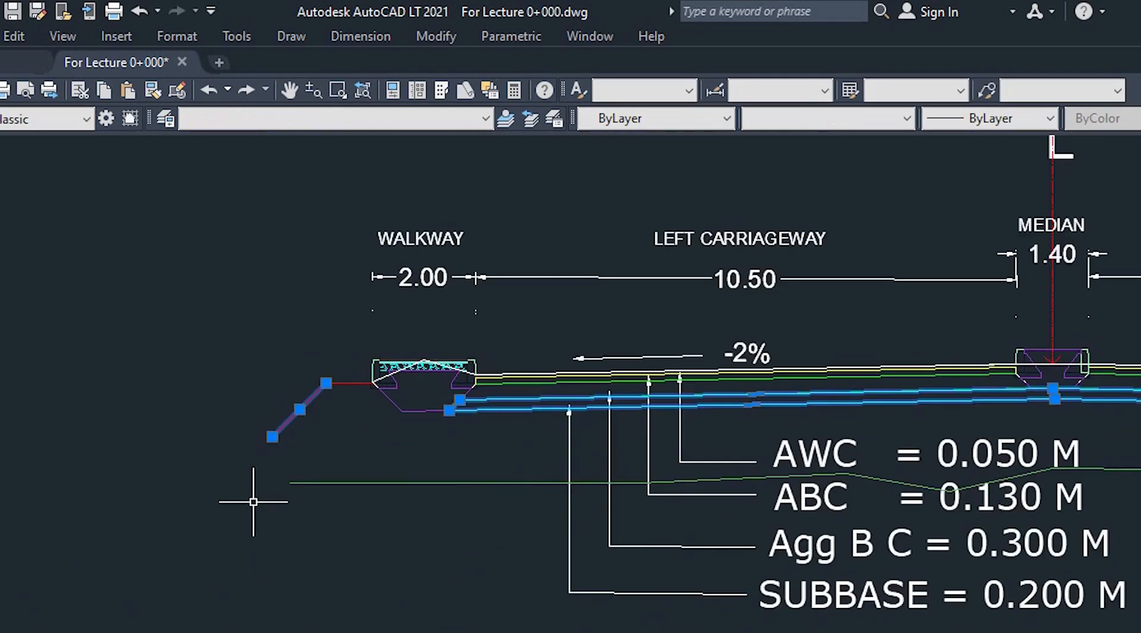
pyautogui.press('Escape')
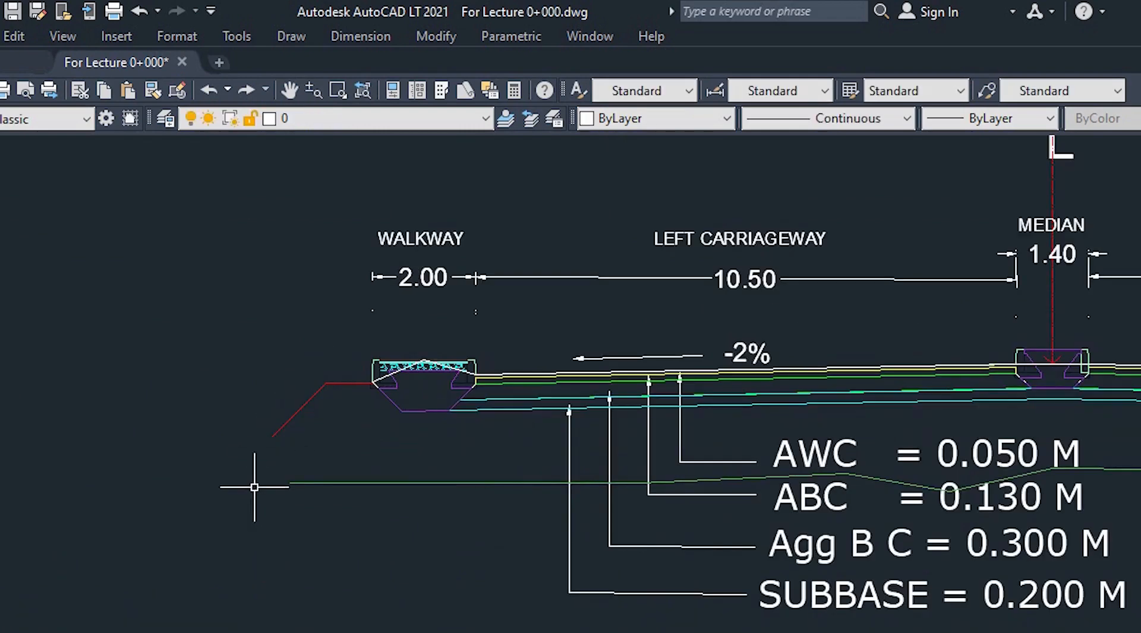
# Try to extend the left end of the NSL line to the left side slope.
pyautogui.write('ex')
pyautogui.press('Return')
pyautogui.click(309, 483)
pyautogui.press('Escape')
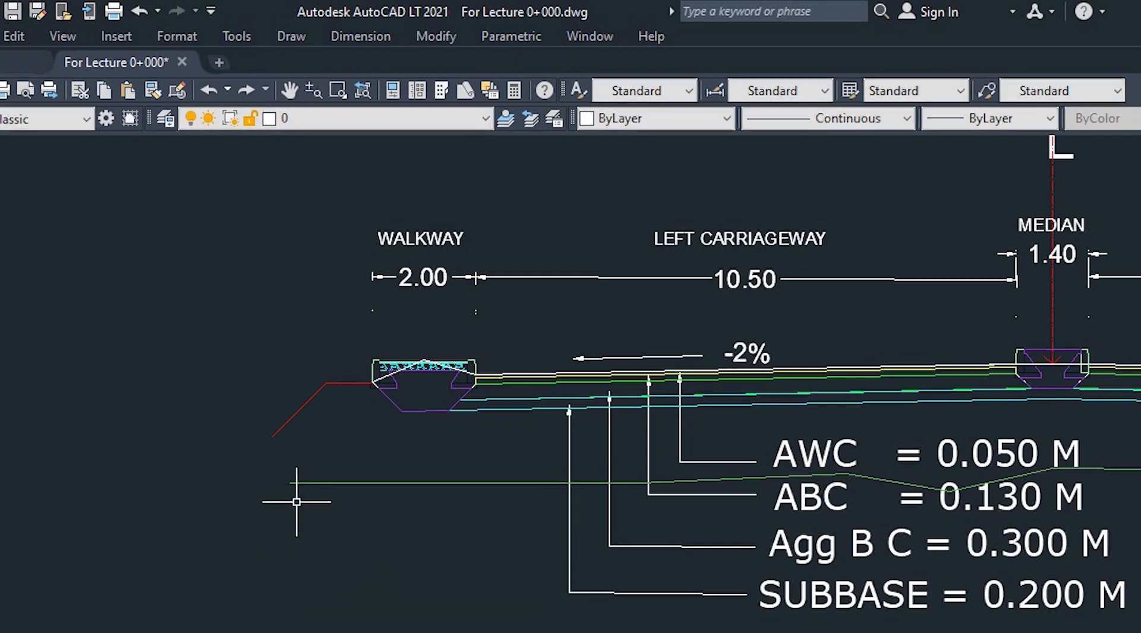
# Stretch the lower end of the left red side-slope line along its slope to well below the NSL line.
pyautogui.click(275, 433)
pyautogui.click(272, 436)
pyautogui.click(156, 553)
pyautogui.press('Escape')
pyautogui.press('Return')
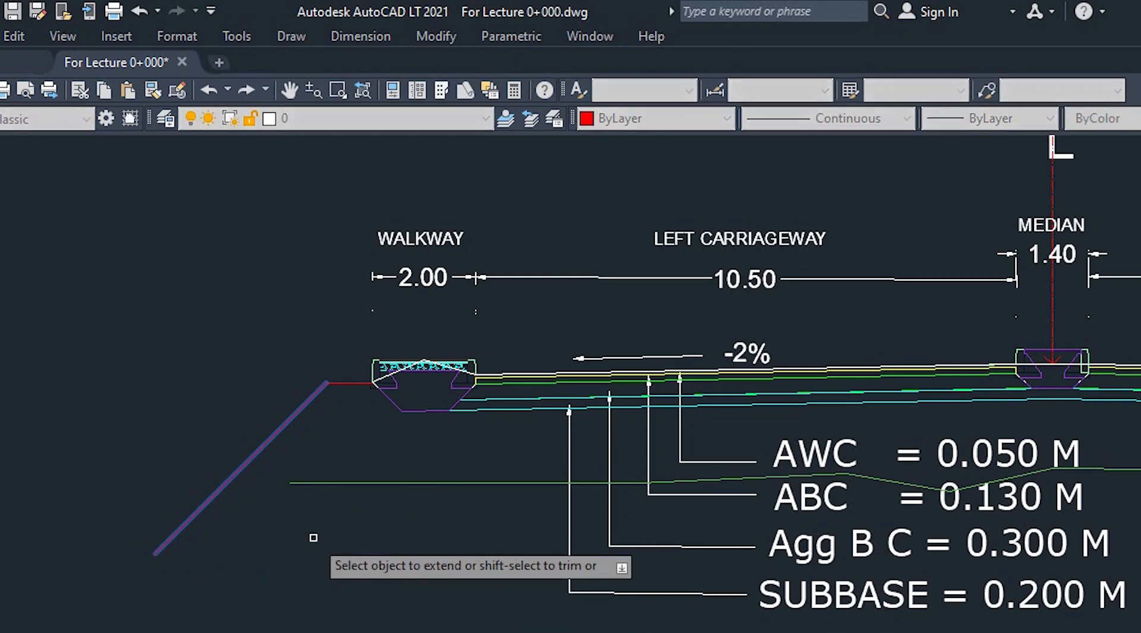
# Extend the left end of the NSL line to meet the lengthened left side slope.
pyautogui.write('ex')
pyautogui.press('Return')
pyautogui.click(325, 483)
# Extend the right red side-slope line down to the NSL line.
pyautogui.scroll(-3, 174, 524)
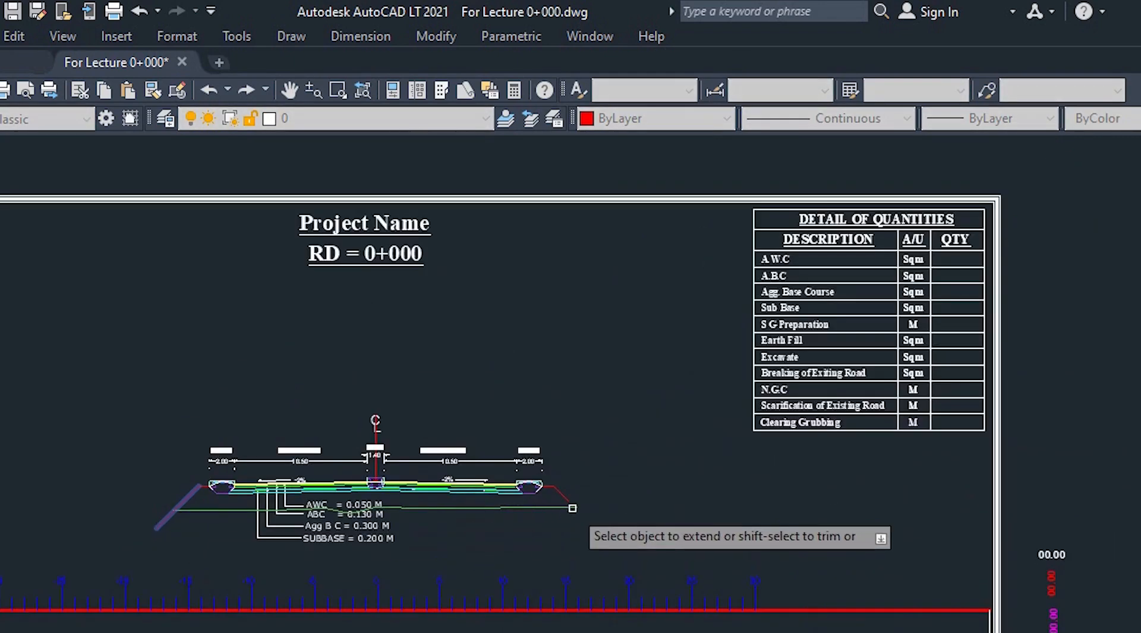
pyautogui.scroll(2, 573, 509)
pyautogui.click(545, 477)
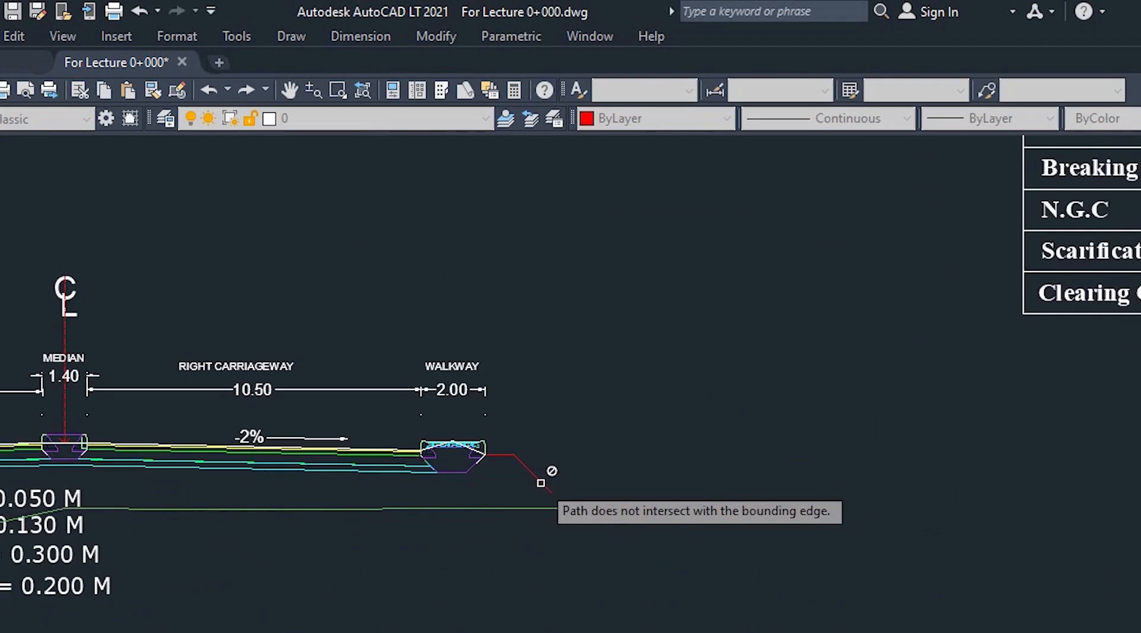
pyautogui.press('Escape')
pyautogui.write('ex')
pyautogui.press('Return')
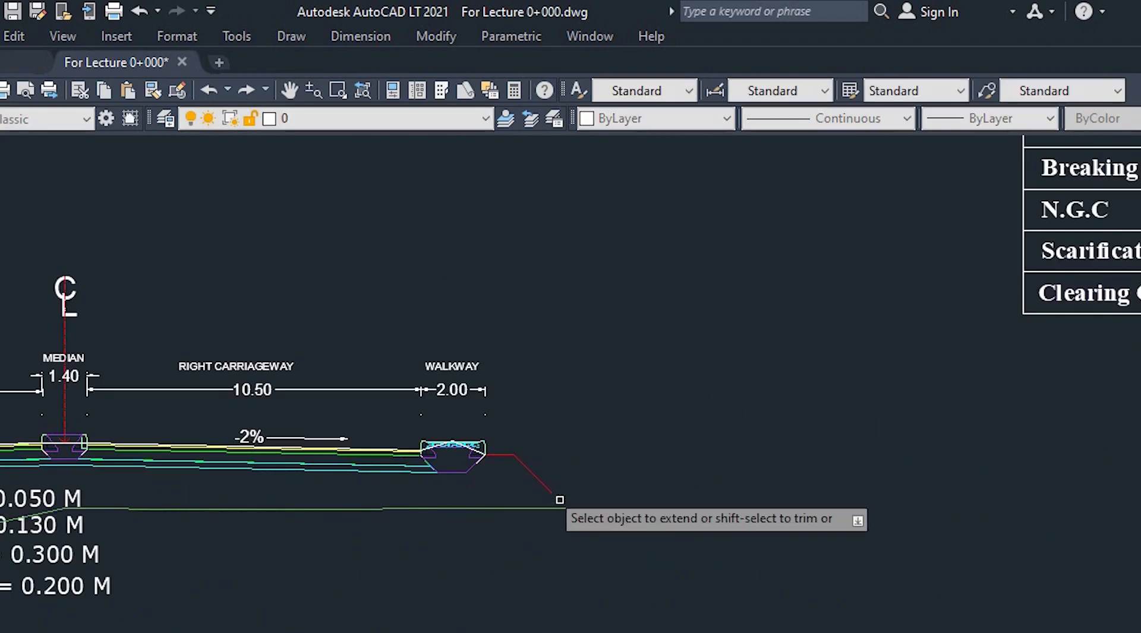
pyautogui.click(536, 476)
pyautogui.press('Escape')
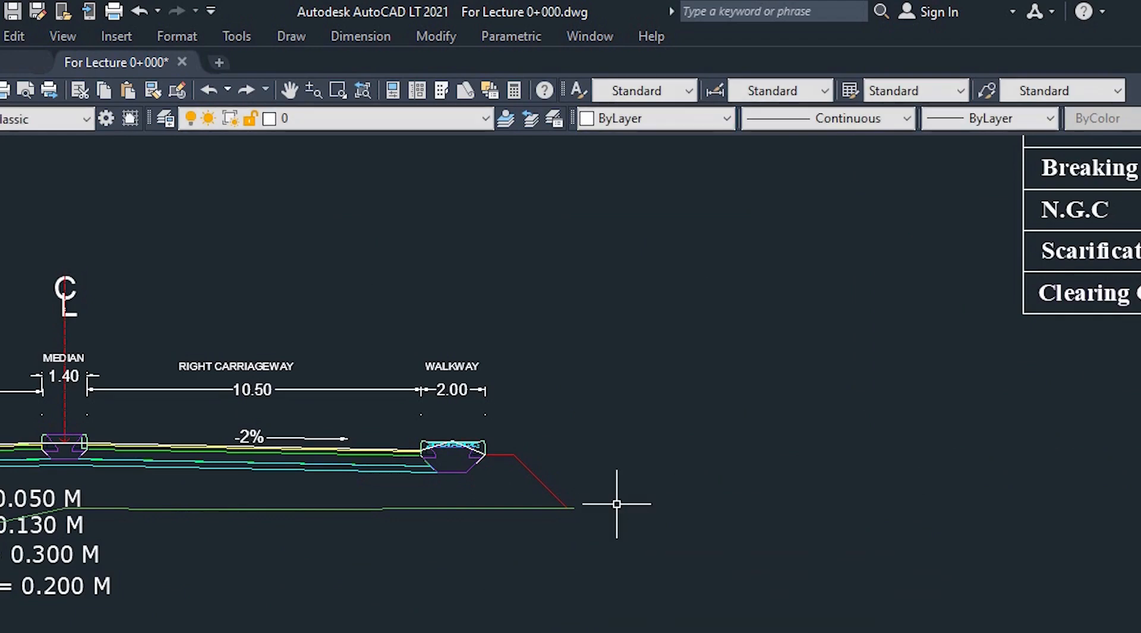
pyautogui.scroll(-2, 641, 493)
pyautogui.scroll(-2, 486, 491)
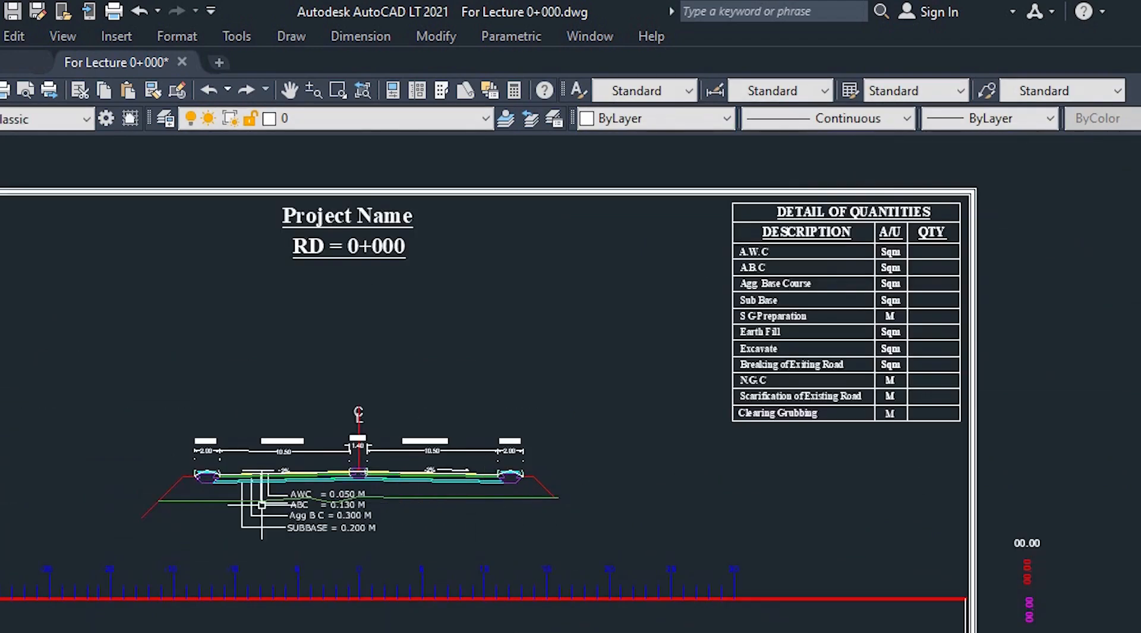
pyautogui.scroll(-3, 285, 493)
pyautogui.scroll(3, 311, 484)
pyautogui.scroll(-3, 312, 484)
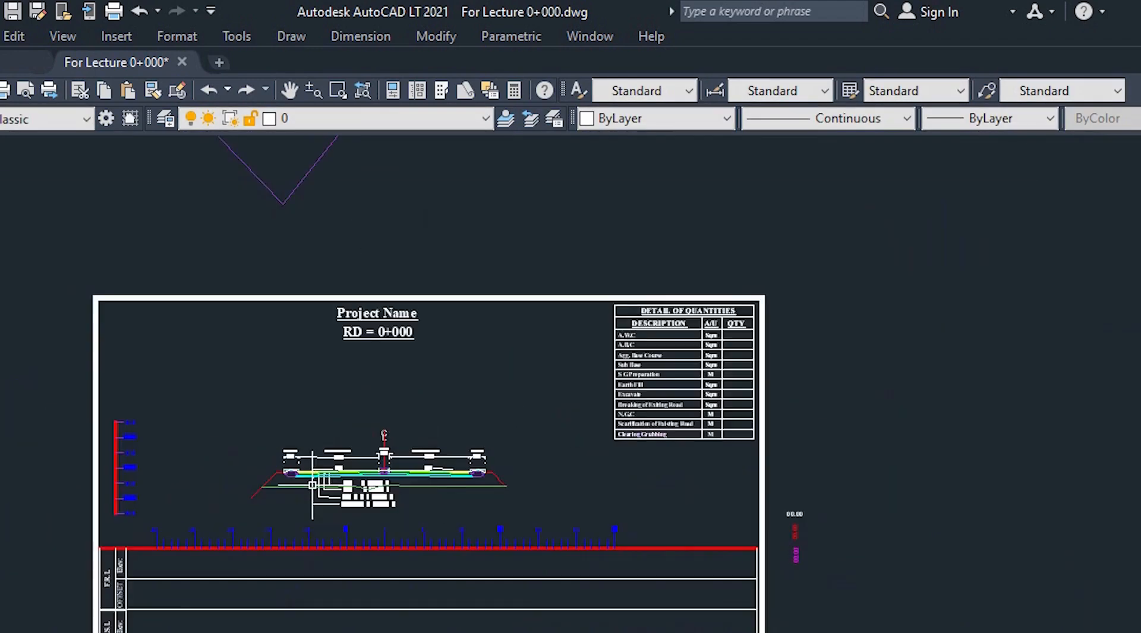
pyautogui.scroll(3, 424, 484)
pyautogui.scroll(3, 416, 475)
pyautogui.scroll(-5, 412, 472)
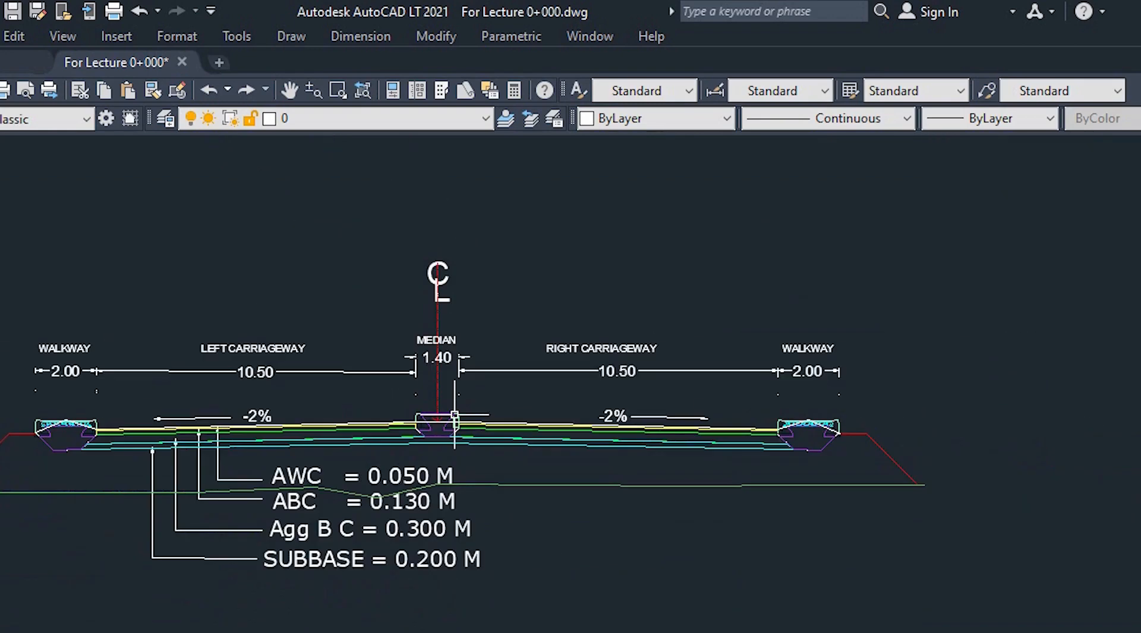
pyautogui.scroll(-4, 372, 433)
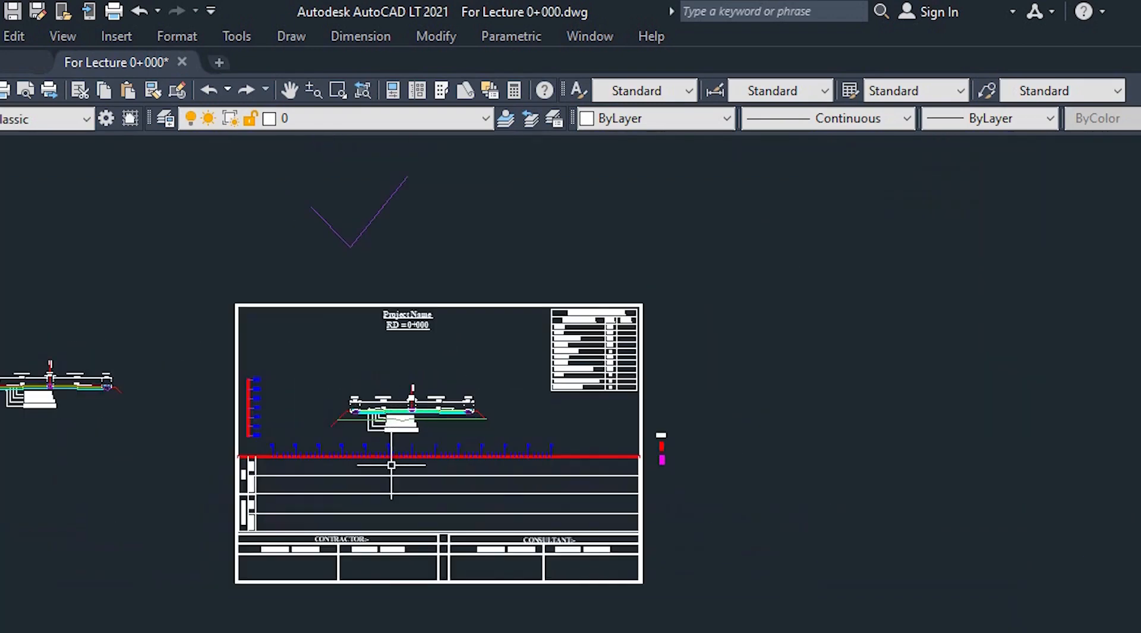
pyautogui.scroll(5, 260, 501)
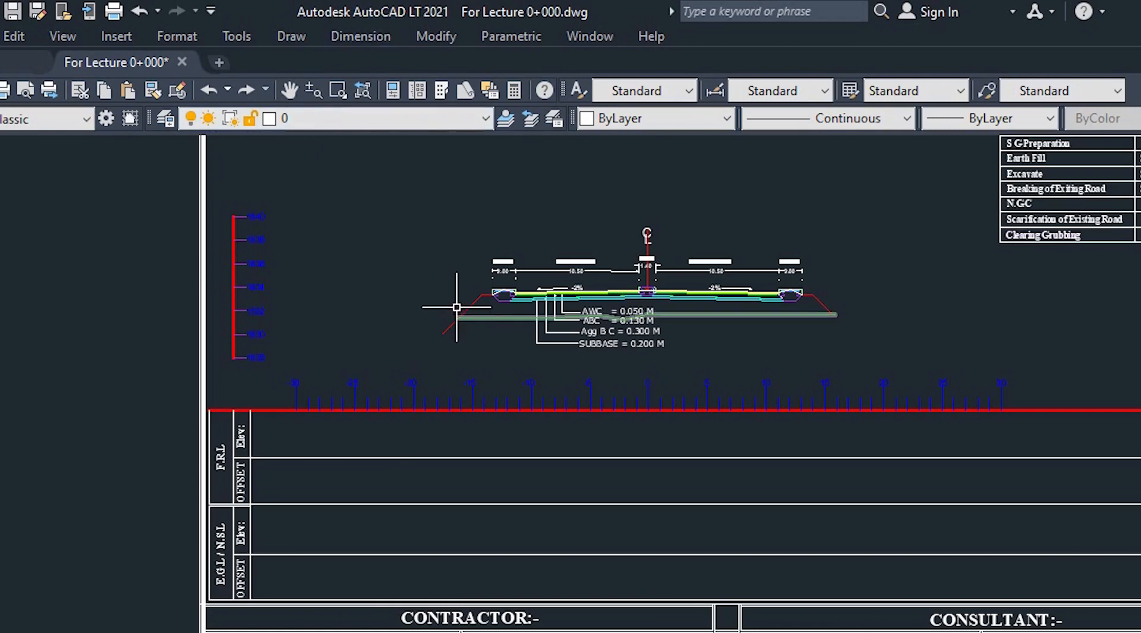
# Check the drawing's file save format in the Open and Save options.
pyautogui.write('p')
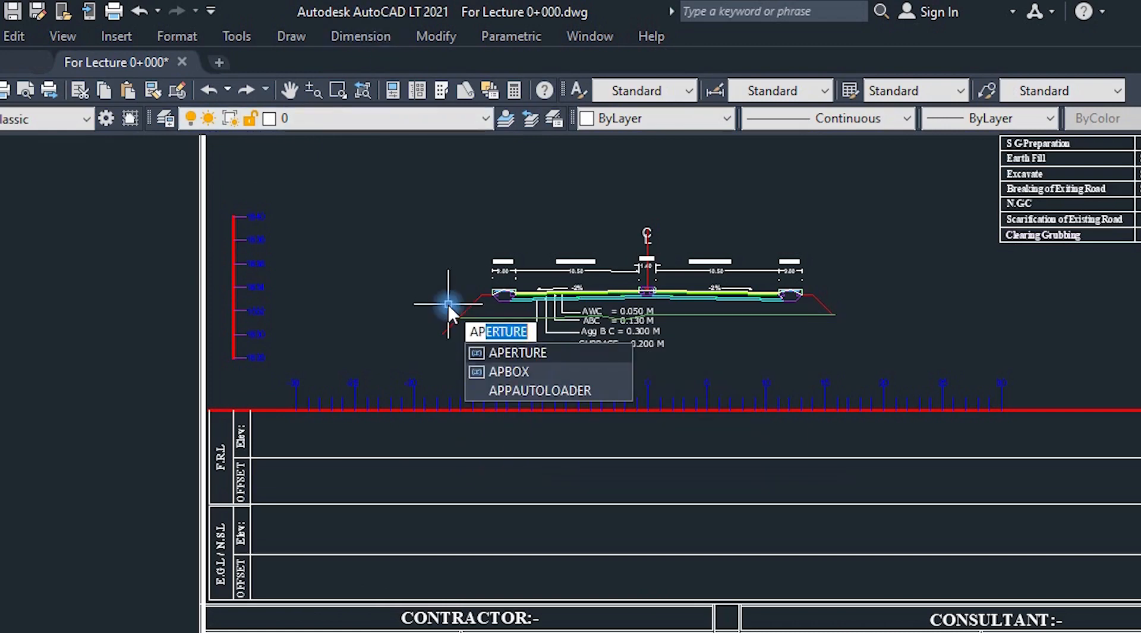
pyautogui.press('Return')
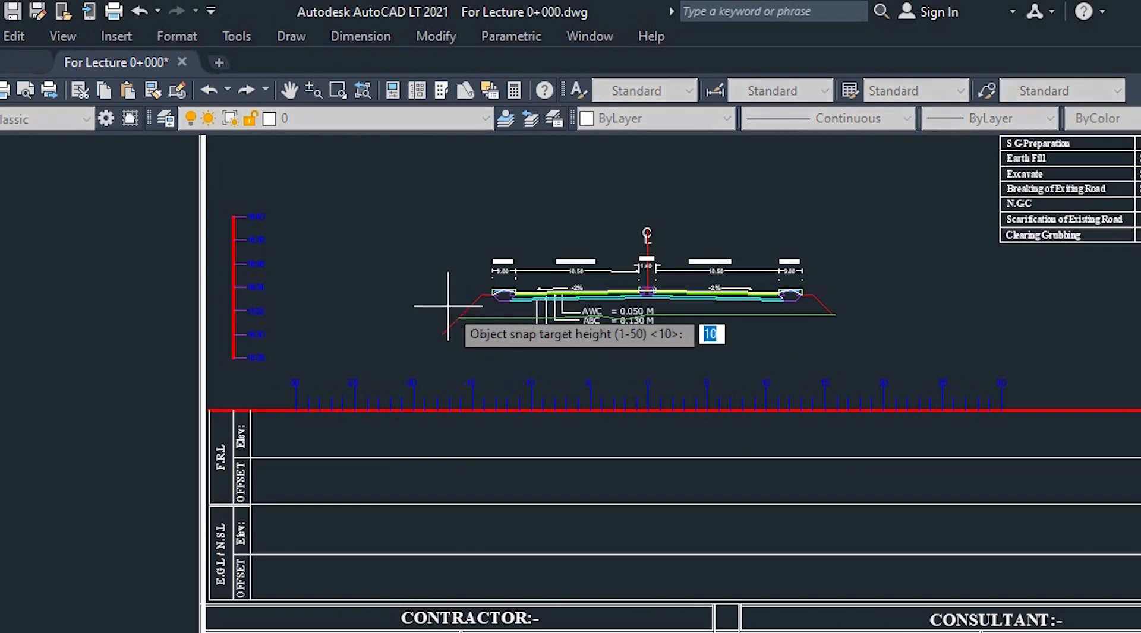
pyautogui.press('Return')
pyautogui.write('o')
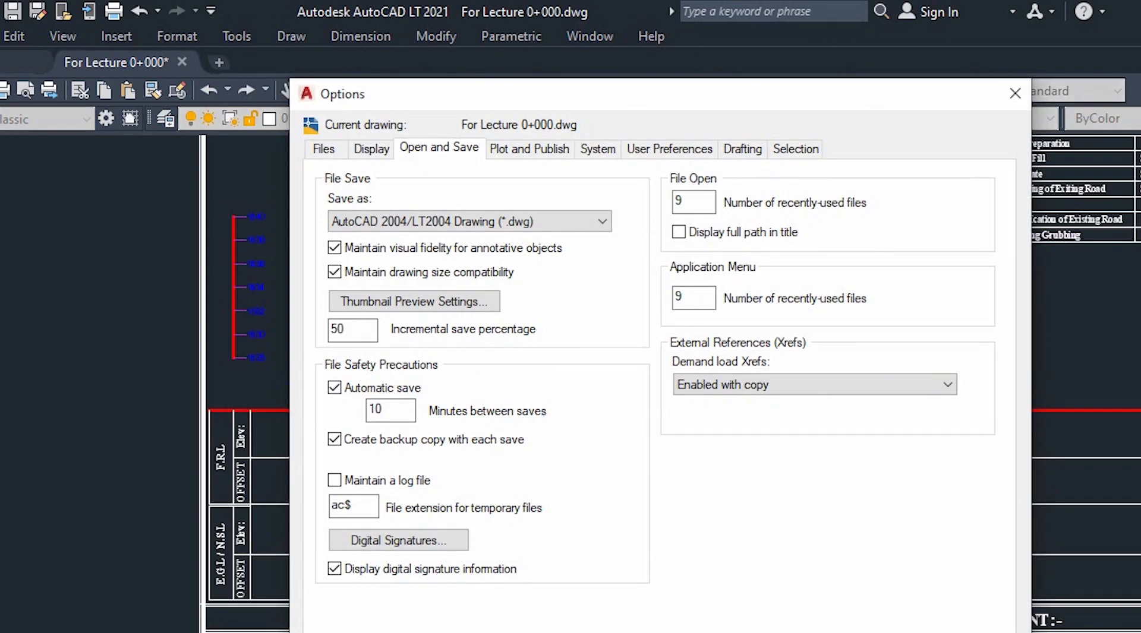
pyautogui.click(795, 632)
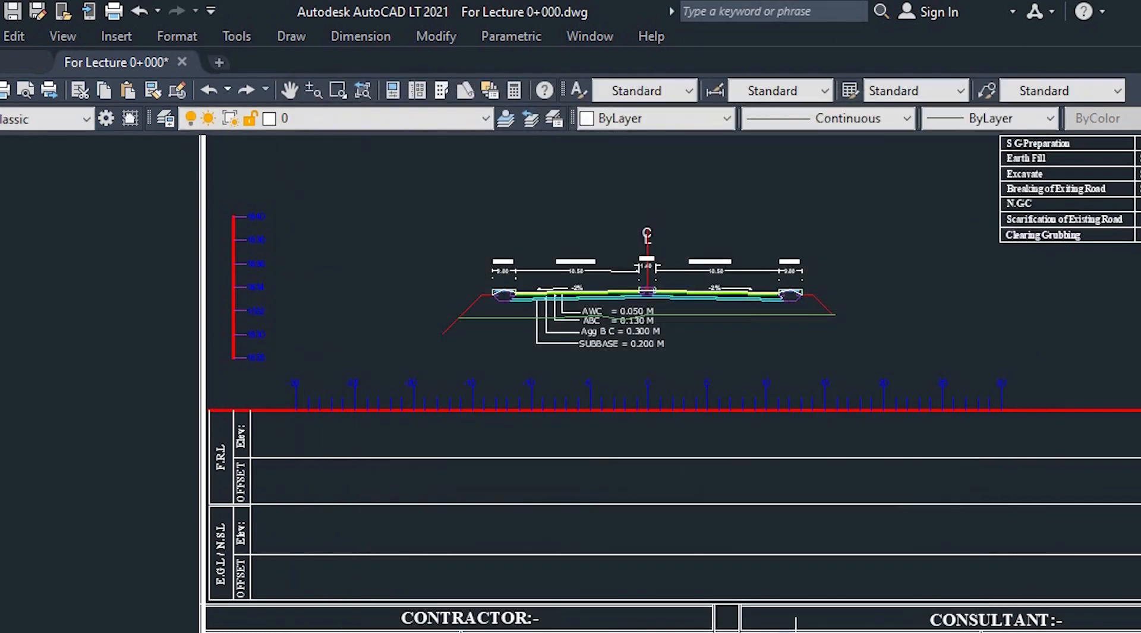
# Close the For Lecture 0+000 drawing and save its changes.
pyautogui.scroll(-2, 94, 596)
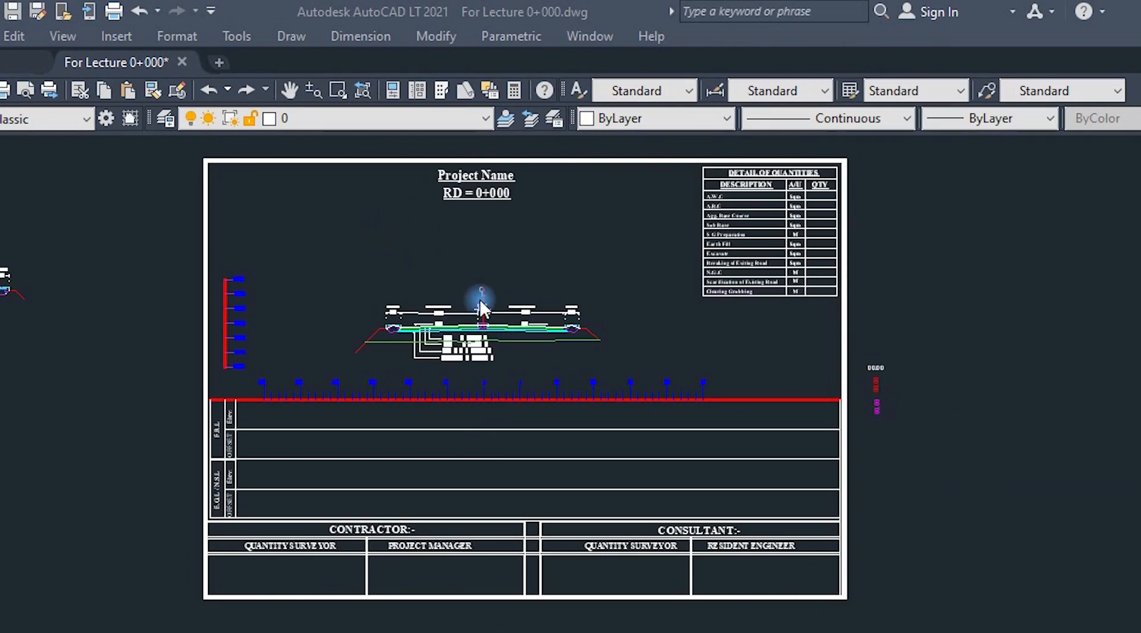
pyautogui.moveTo(181, 59)
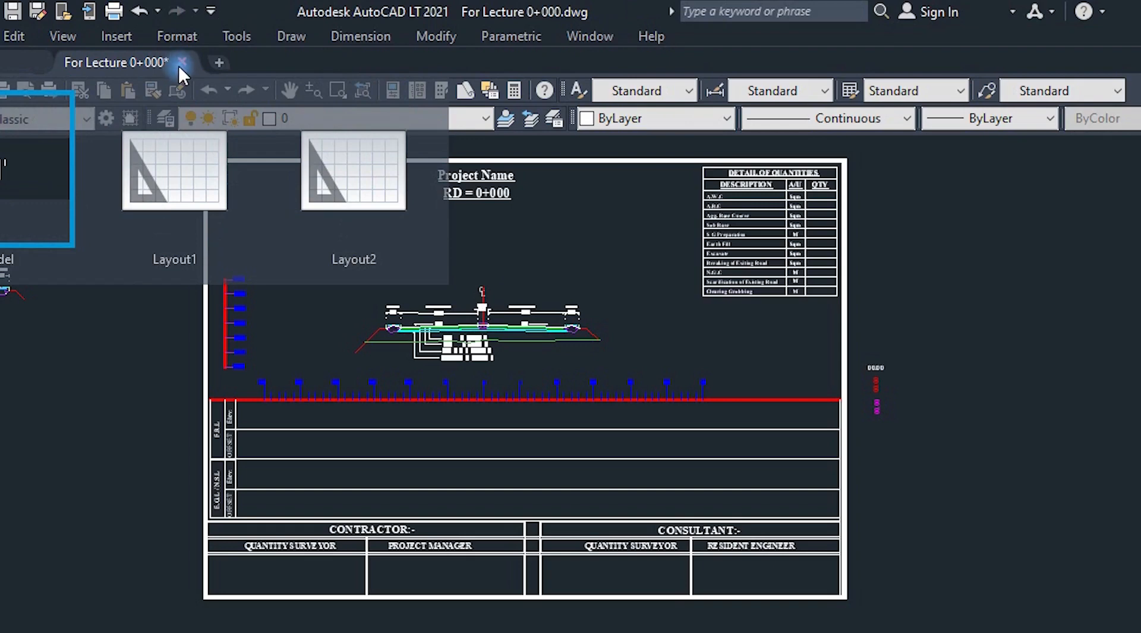
pyautogui.click(181, 62)
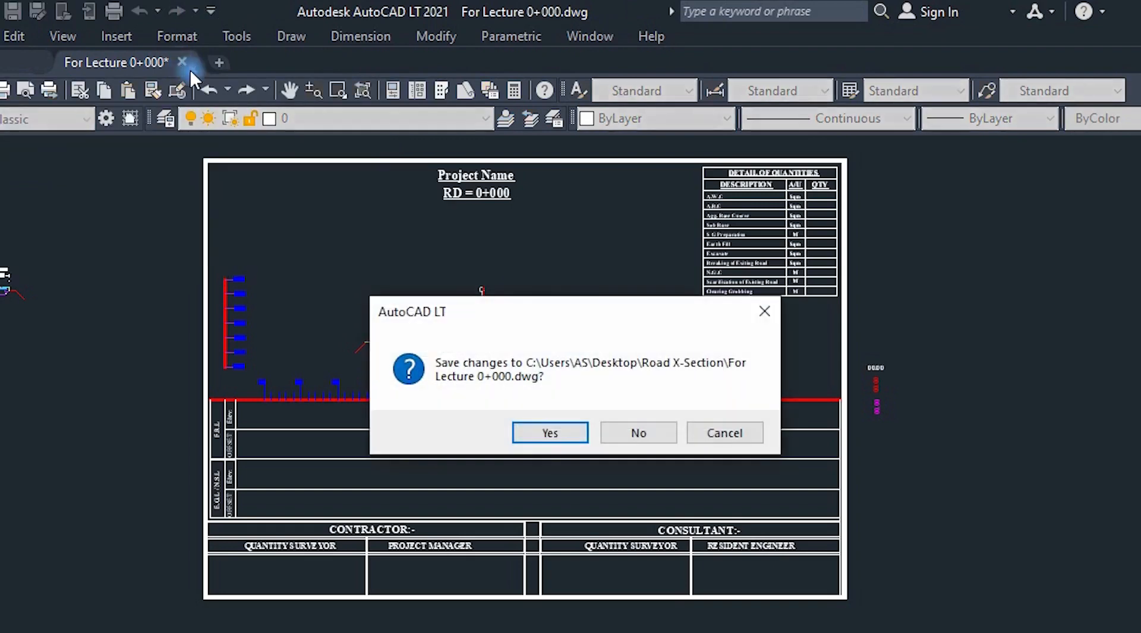
pyautogui.click(543, 437)
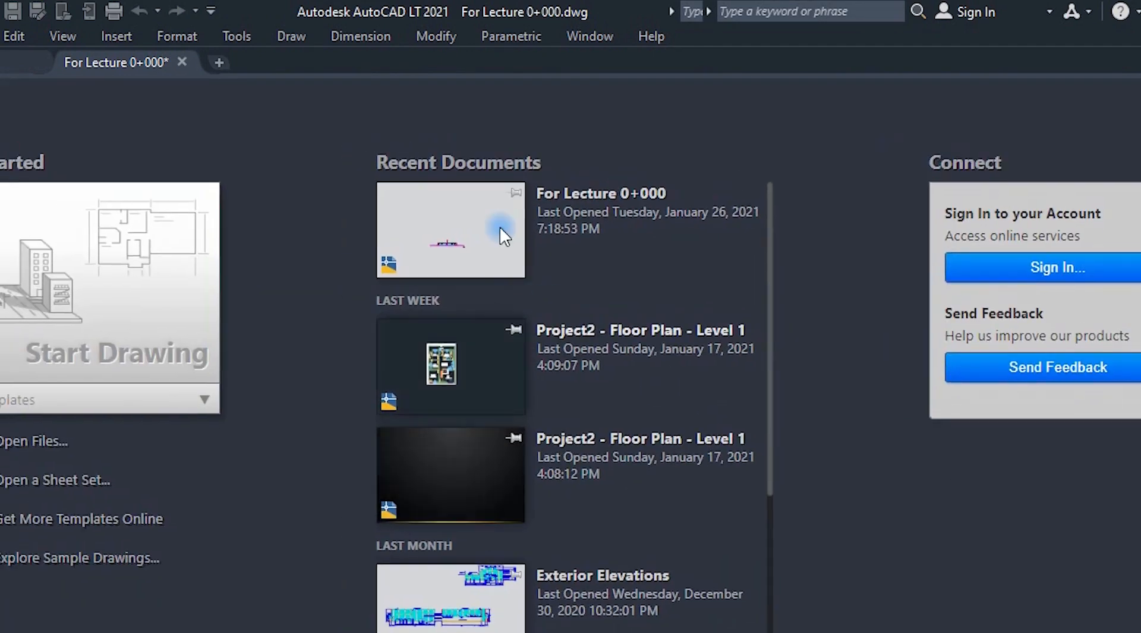
# Switch to AutoCAD 2006 and open the For Lecture 0+000 drawing from the Road X-Section folder.
pyautogui.hotkey('alt', 'Tab')
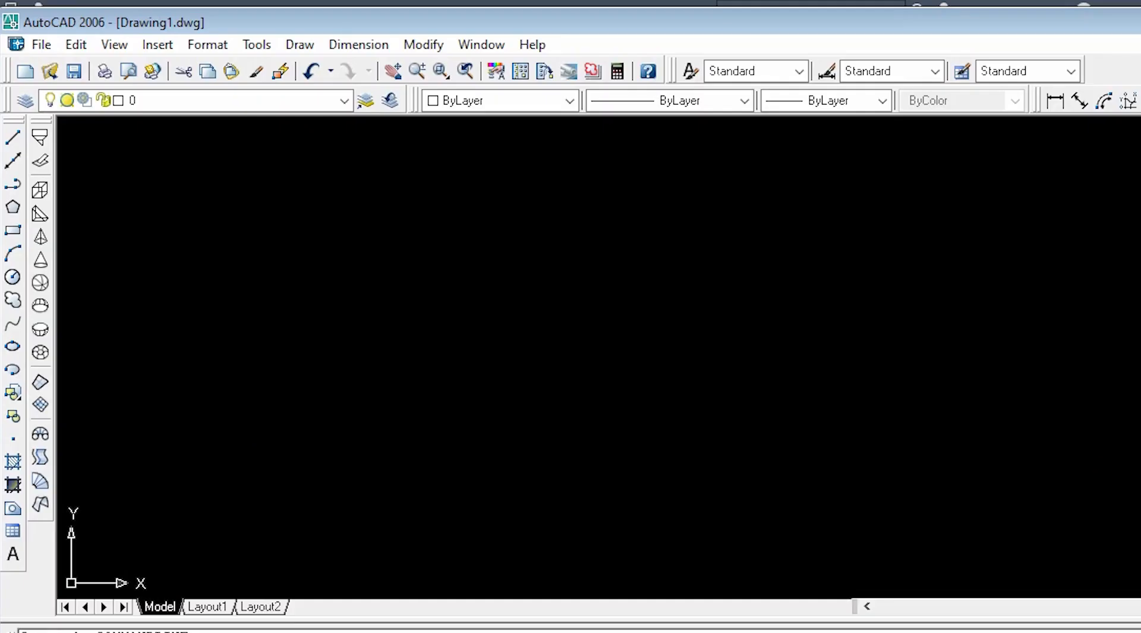
pyautogui.moveTo(1138, 28); pyautogui.dragTo(1055, 36)
pyautogui.doubleClick(3, 29)
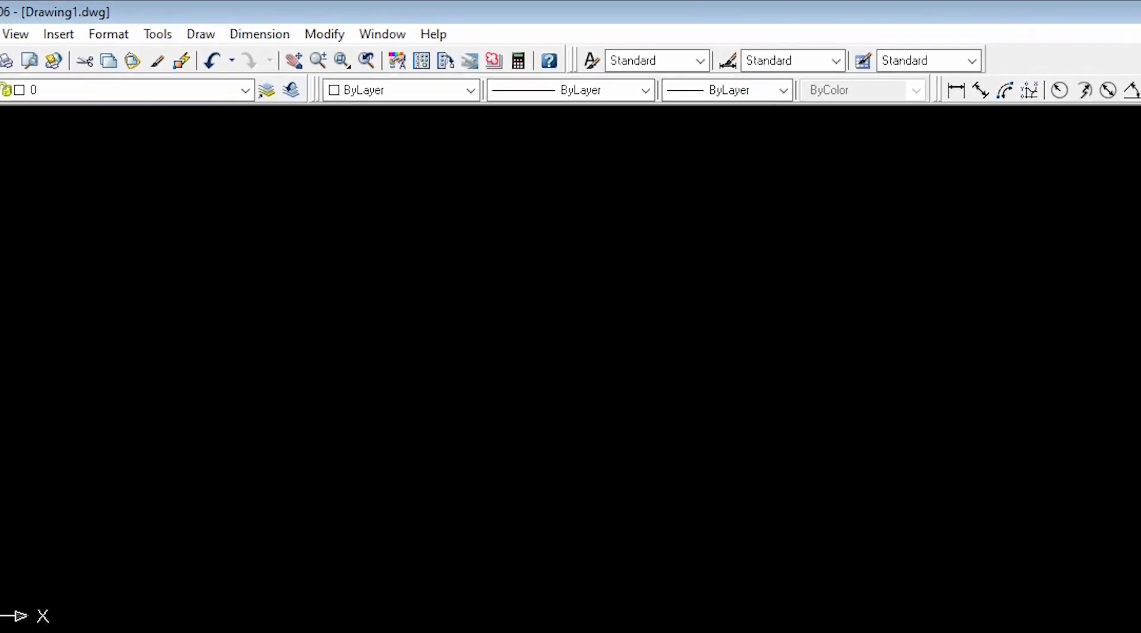
pyautogui.click(0, 33)
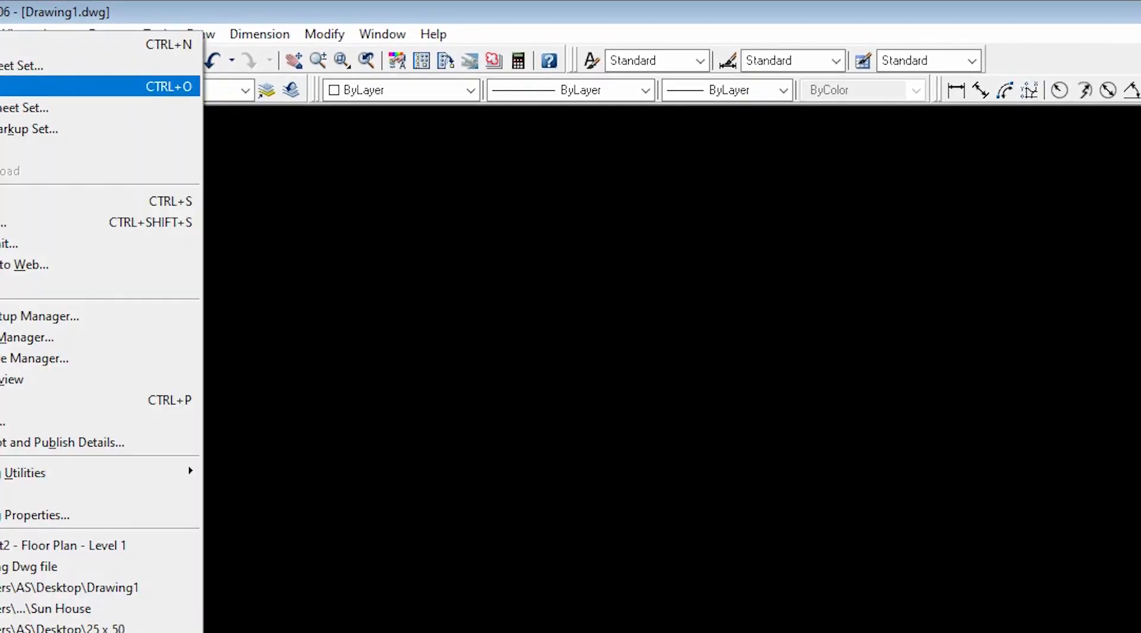
pyautogui.click(1, 87)
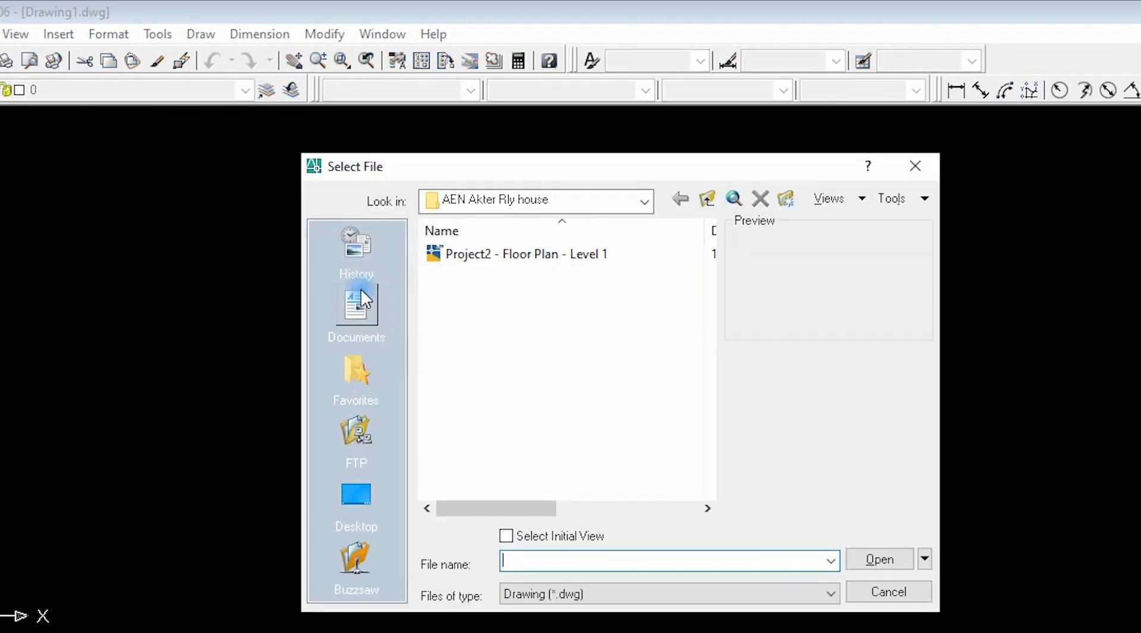
pyautogui.doubleClick(522, 255)
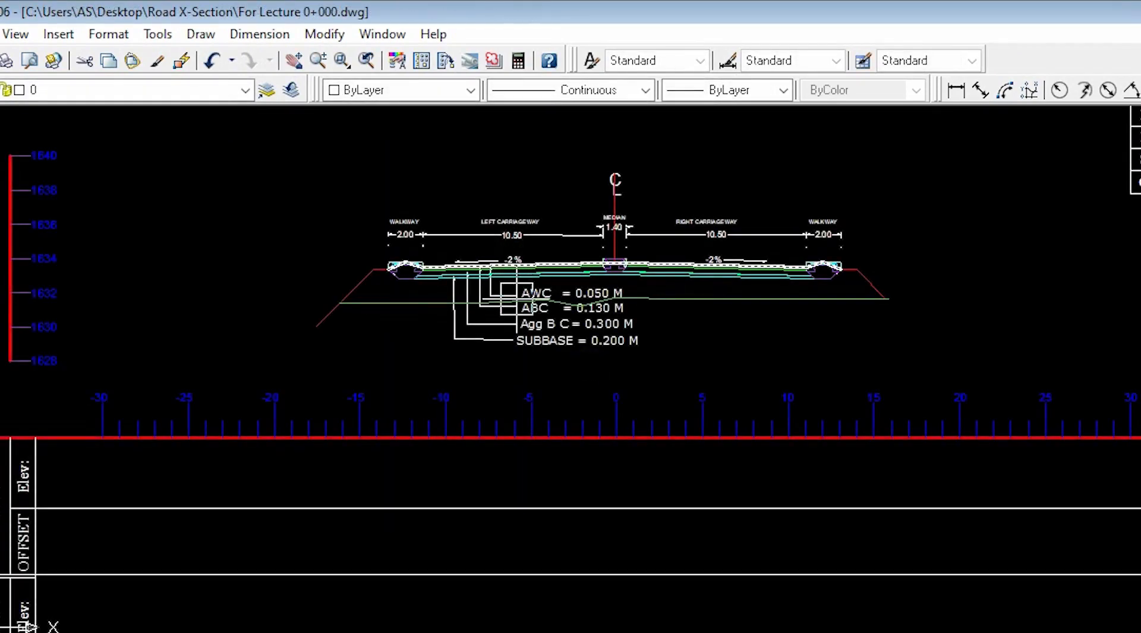
# Load the Dstance & El (P) LISP application from the Road X-Section folder on the Desktop.
pyautogui.scroll(-4, 380, 300)
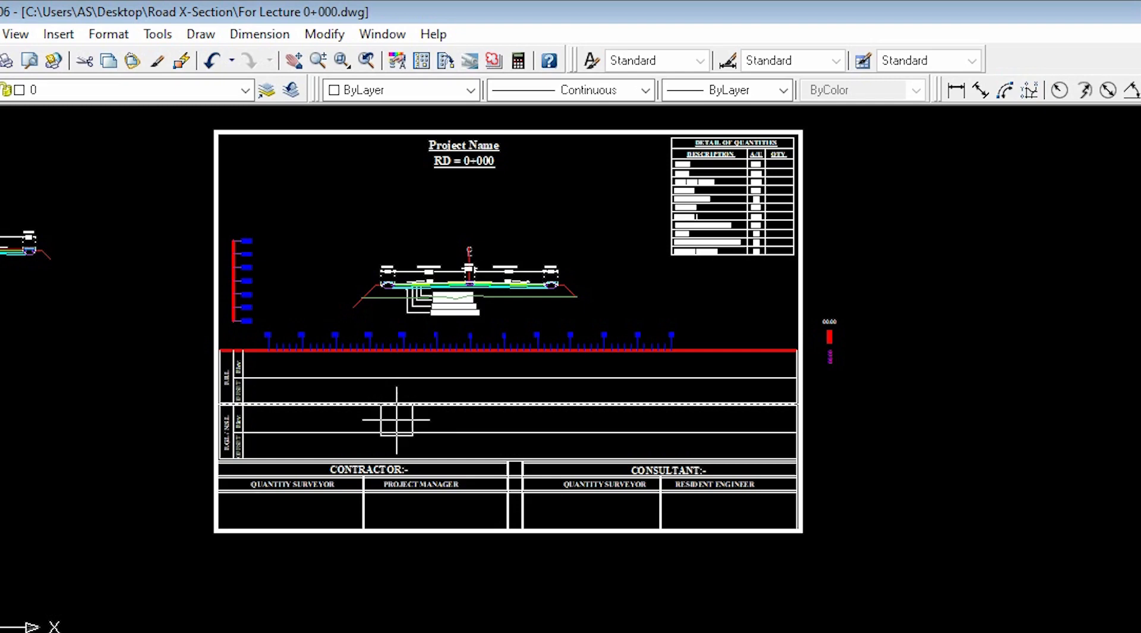
pyautogui.click(278, 371)
pyautogui.write('a')
pyautogui.press('Return')
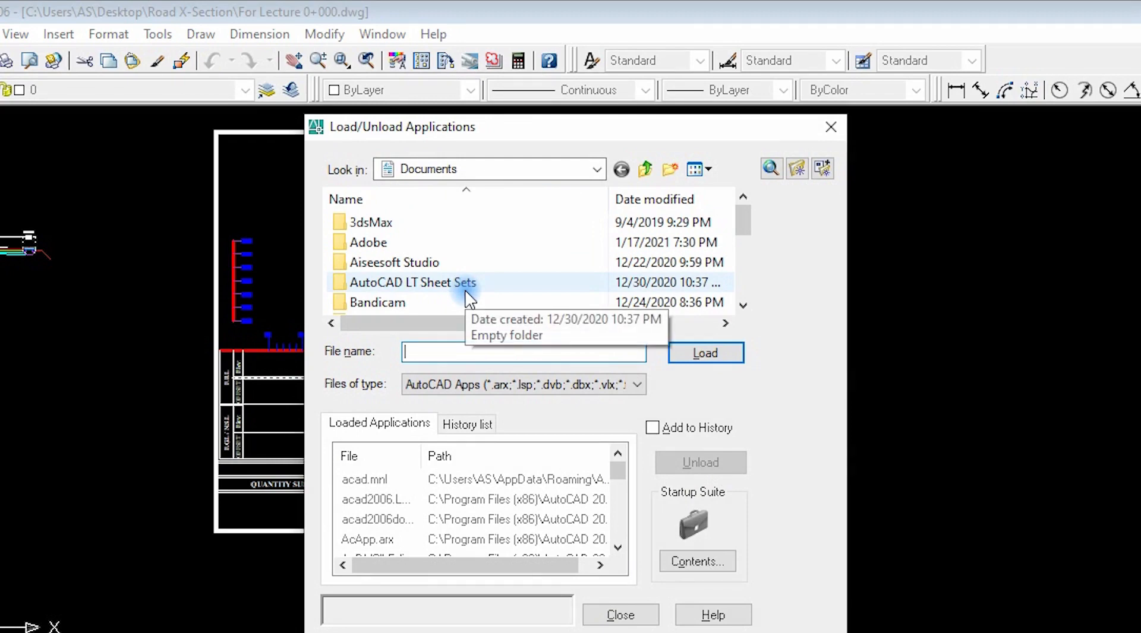
pyautogui.click(645, 171)
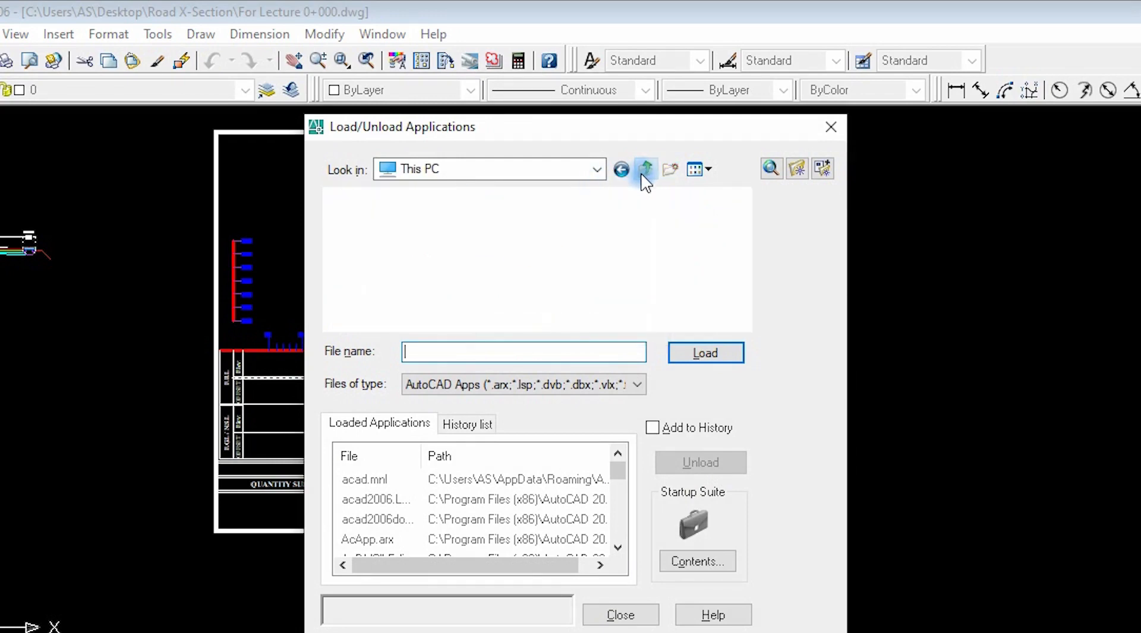
pyautogui.doubleClick(434, 262)
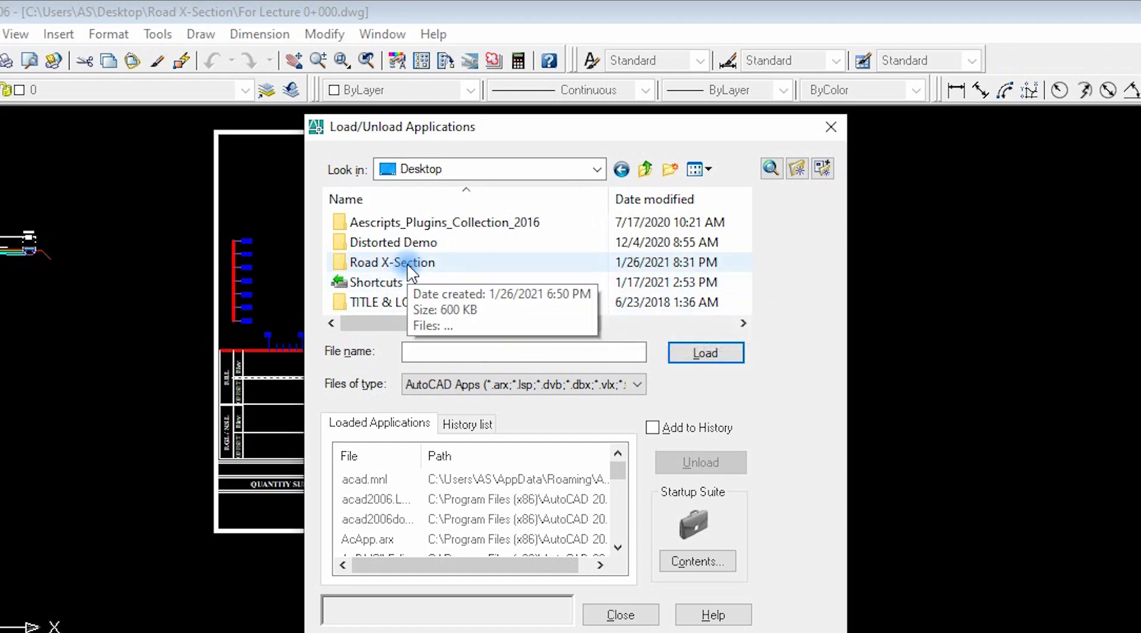
pyautogui.doubleClick(409, 263)
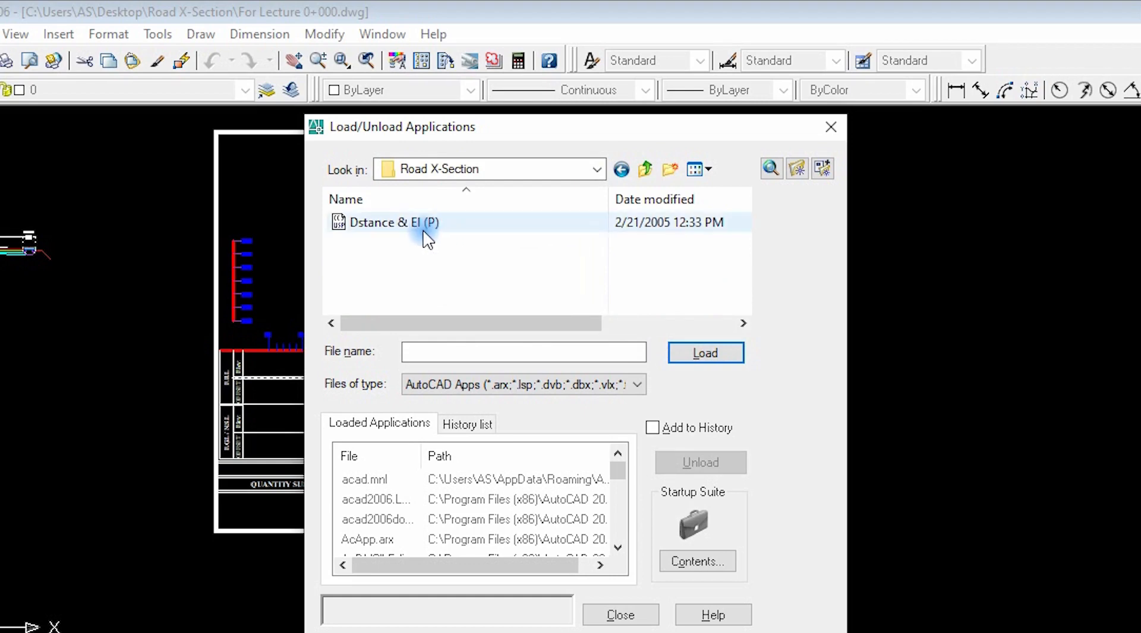
pyautogui.click(379, 226)
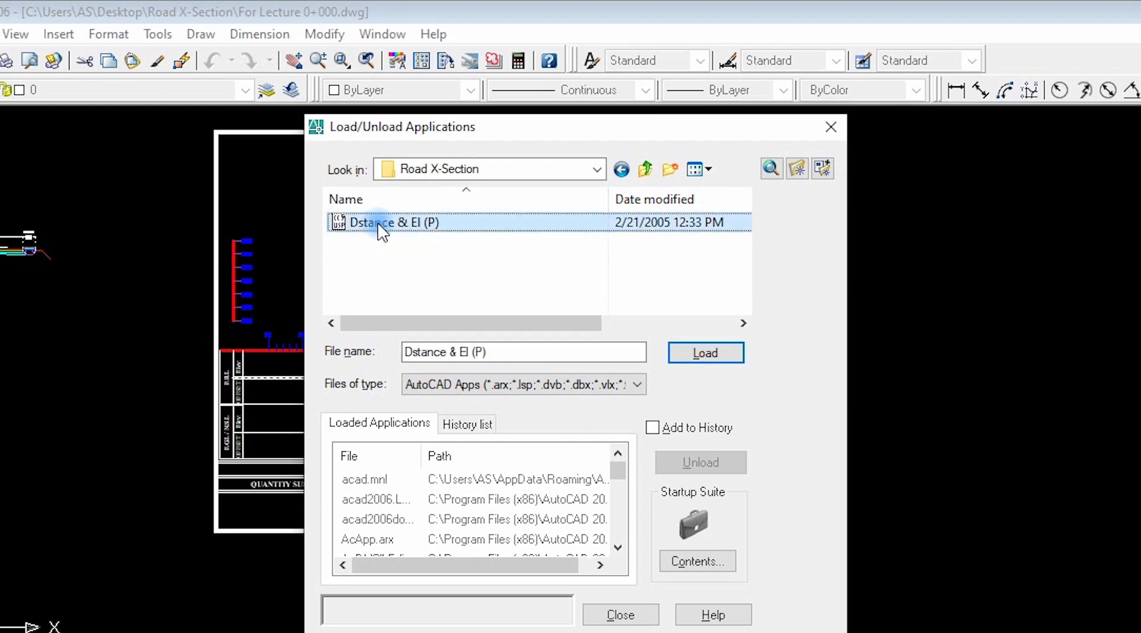
pyautogui.click(691, 360)
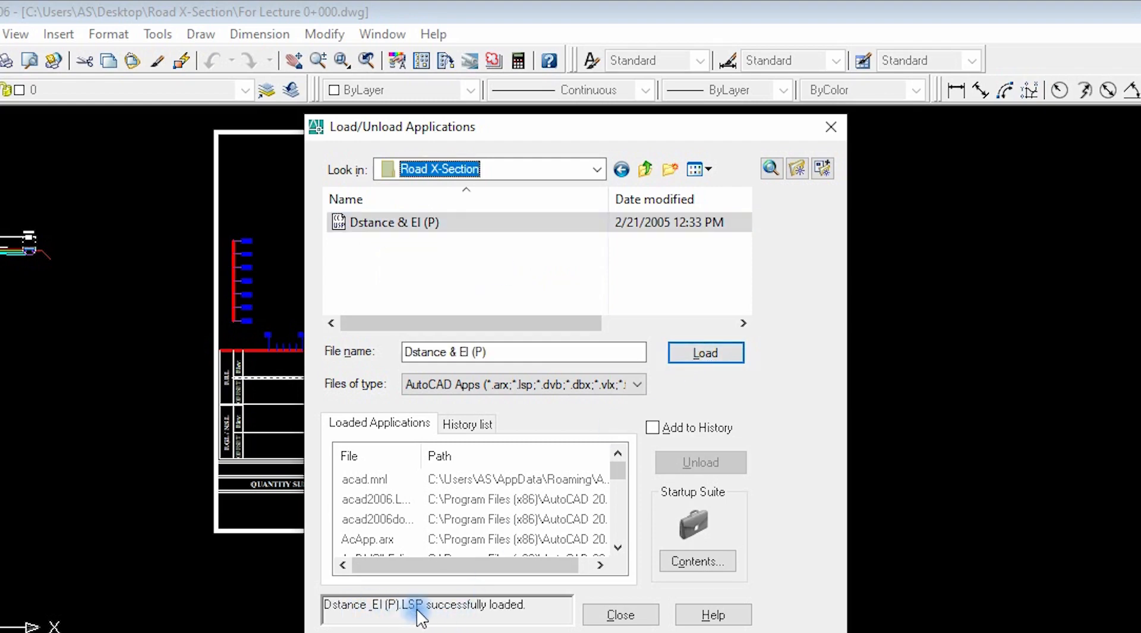
pyautogui.click(652, 617)
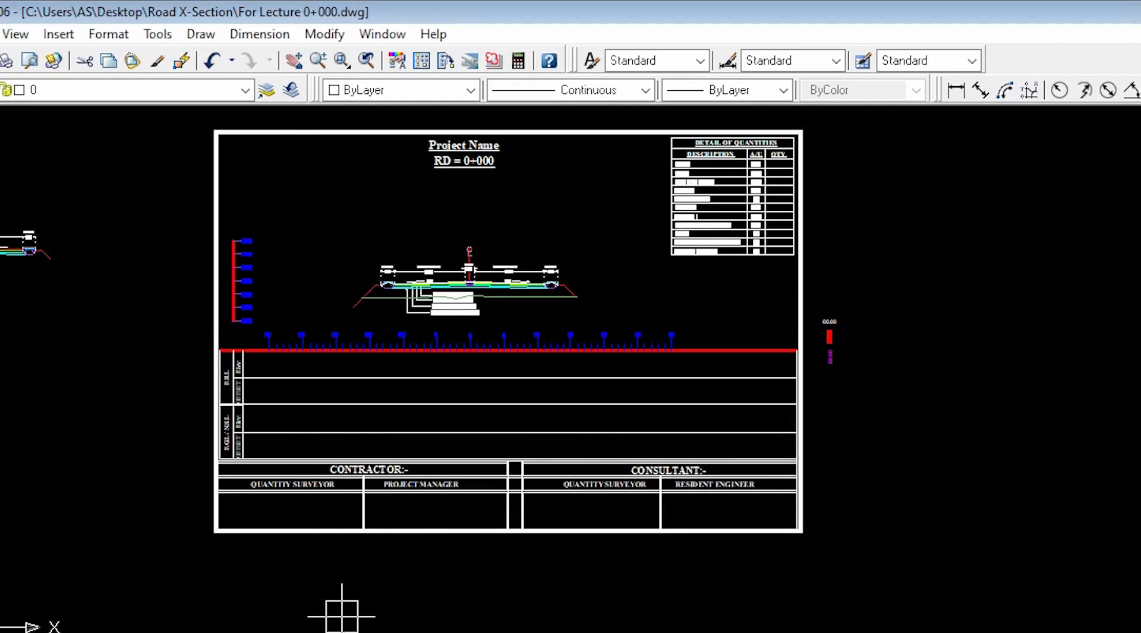
# Label the NSL polyline with the loaded routine, basing X at the lower corner of the E.G.L / N.S.L OFFSET row and Y at the Elev row's.
pyautogui.press('Return')
pyautogui.scroll(3, 392, 292)
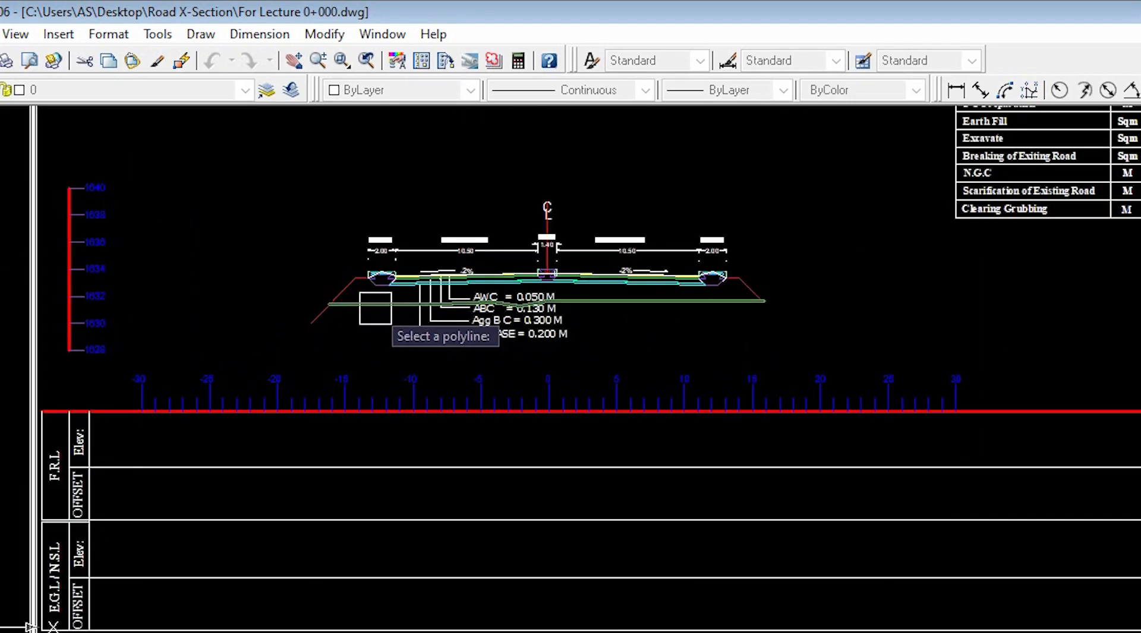
pyautogui.scroll(3, 375, 306)
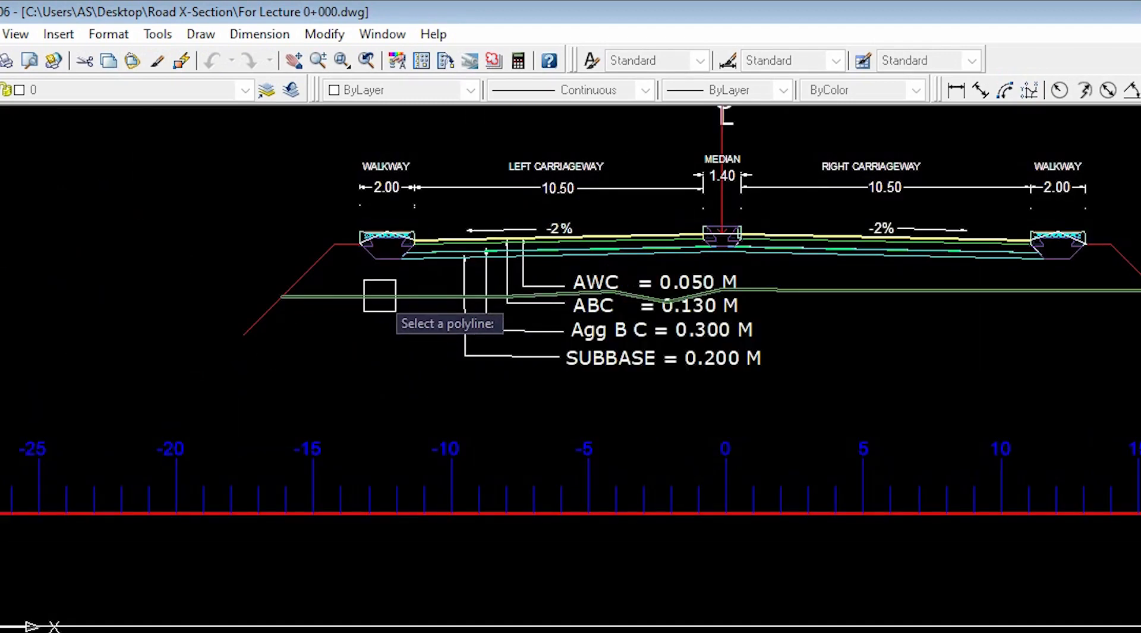
pyautogui.click(370, 295)
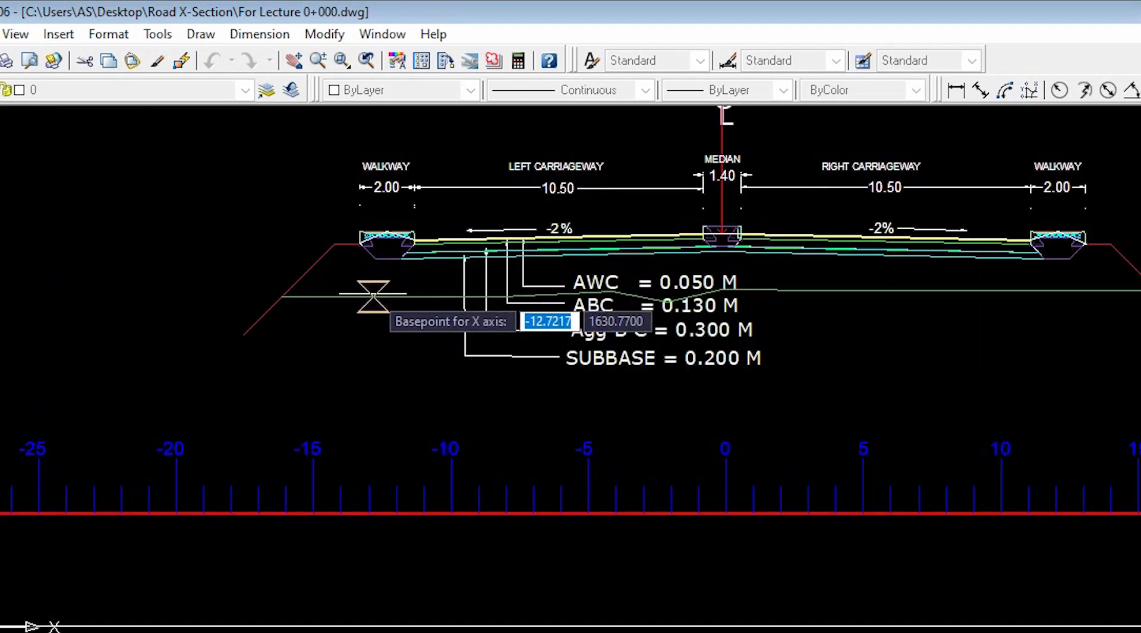
pyautogui.scroll(-6, 534, 380)
pyautogui.scroll(6, 336, 441)
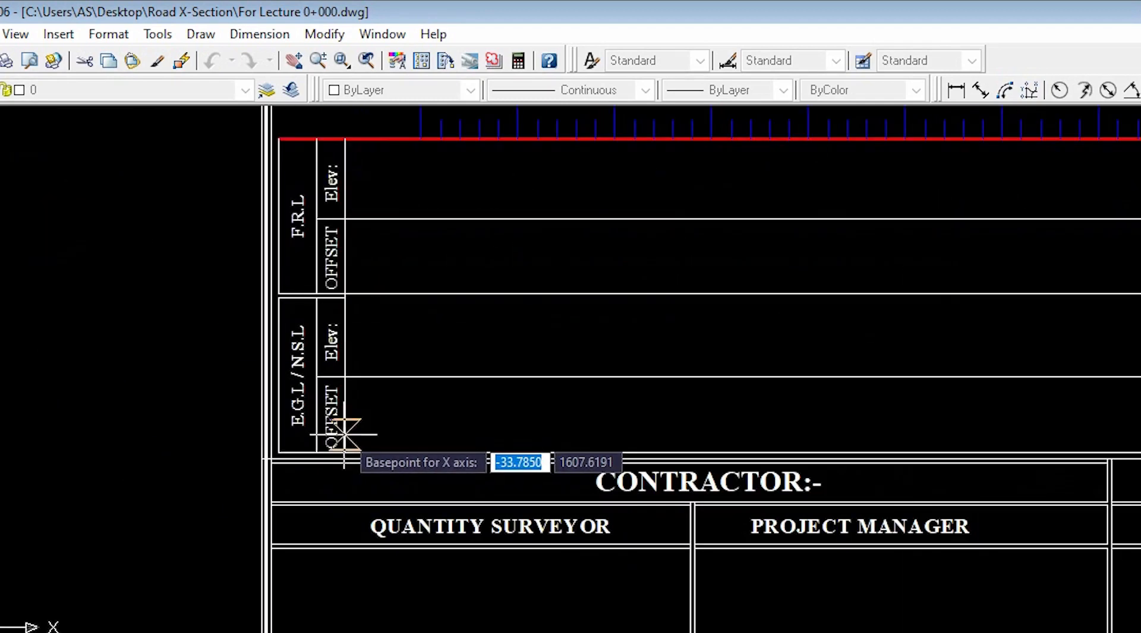
pyautogui.scroll(1, 364, 441)
pyautogui.scroll(5, 313, 473)
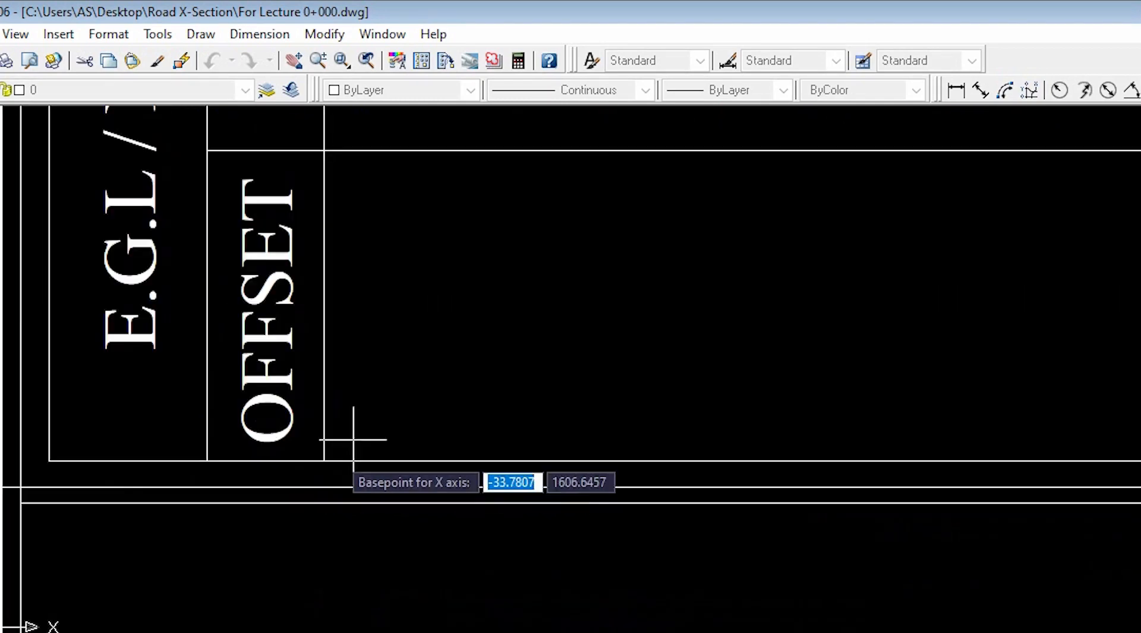
pyautogui.click(323, 467)
pyautogui.scroll(-4, 320, 476)
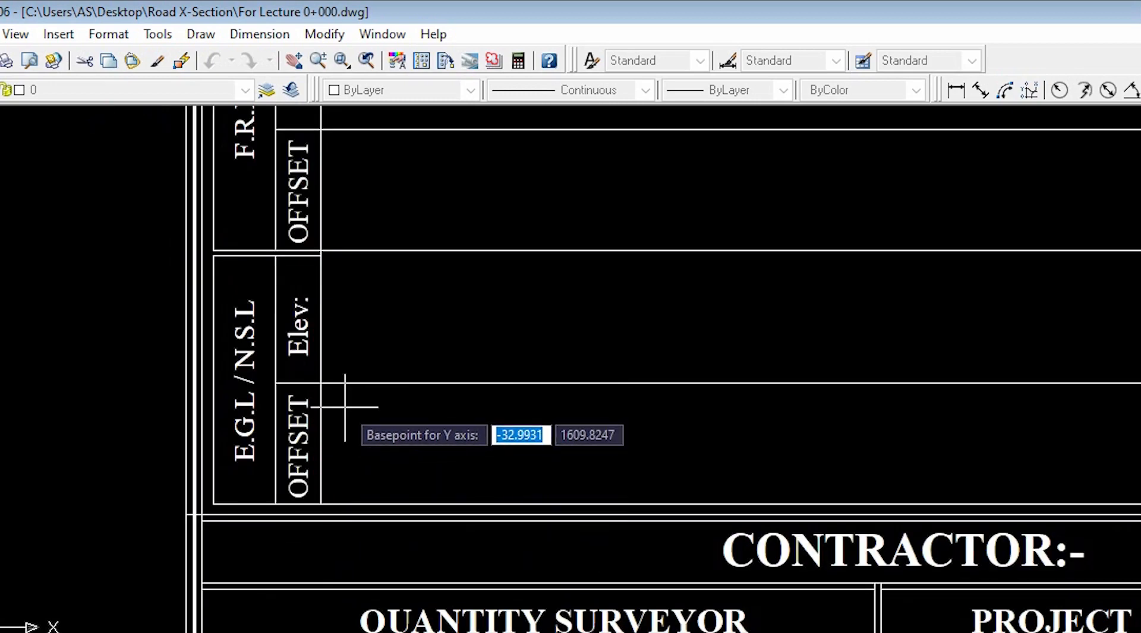
pyautogui.click(321, 383)
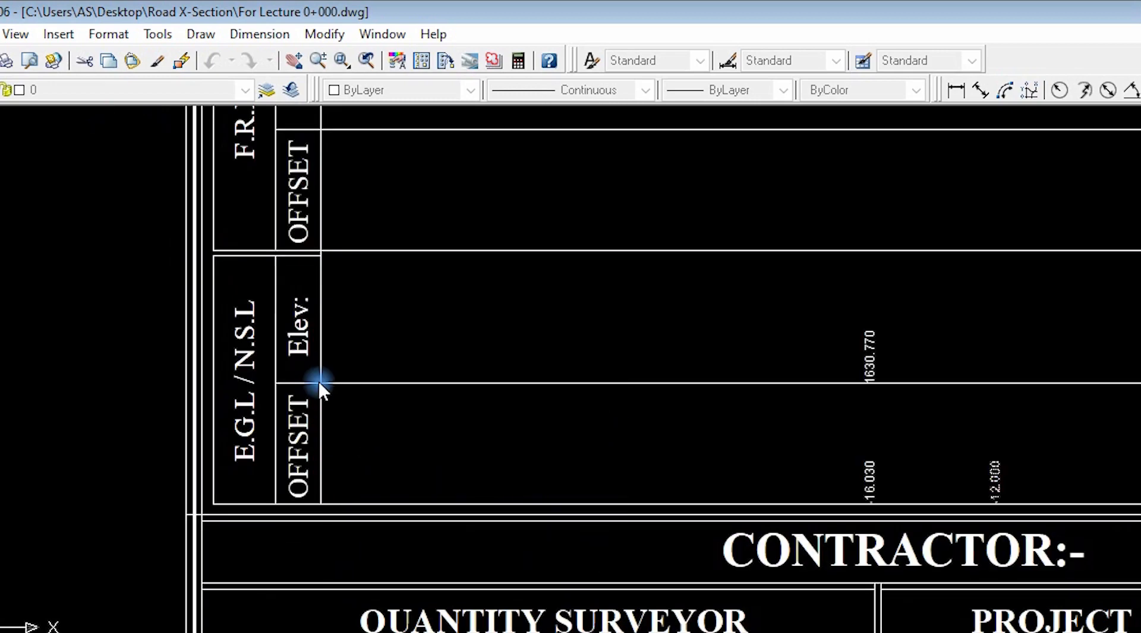
# Match the magenta 00.00 sample text's properties onto all elevation and offset labels in the E.G.L / N.S.L rows.
pyautogui.scroll(-4, 268, 388)
pyautogui.scroll(4, 594, 396)
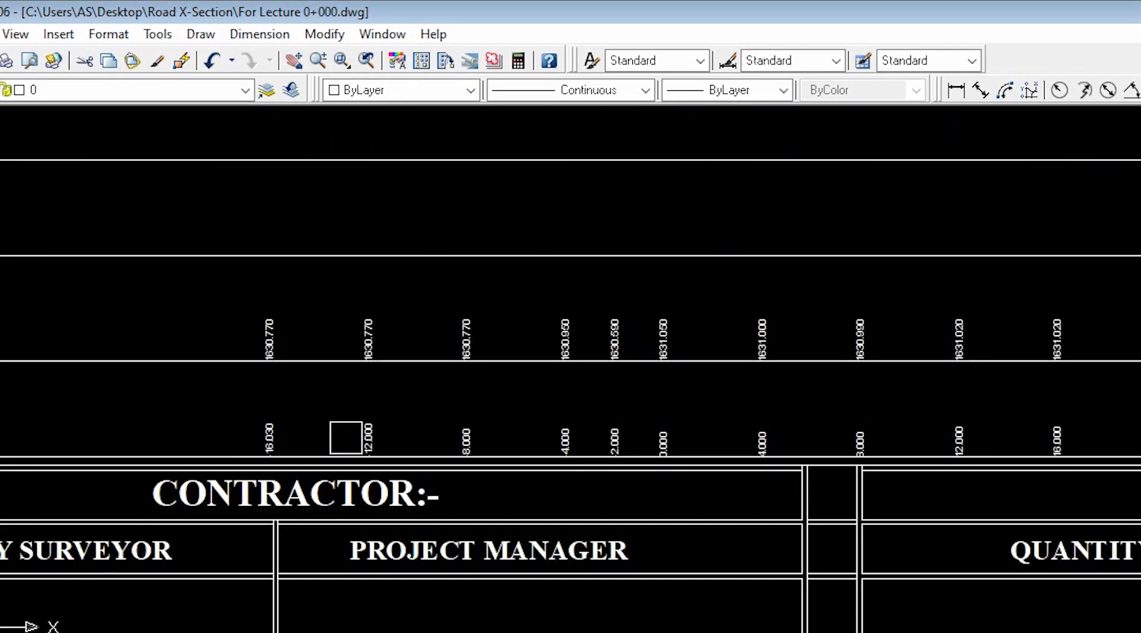
pyautogui.scroll(3, 268, 348)
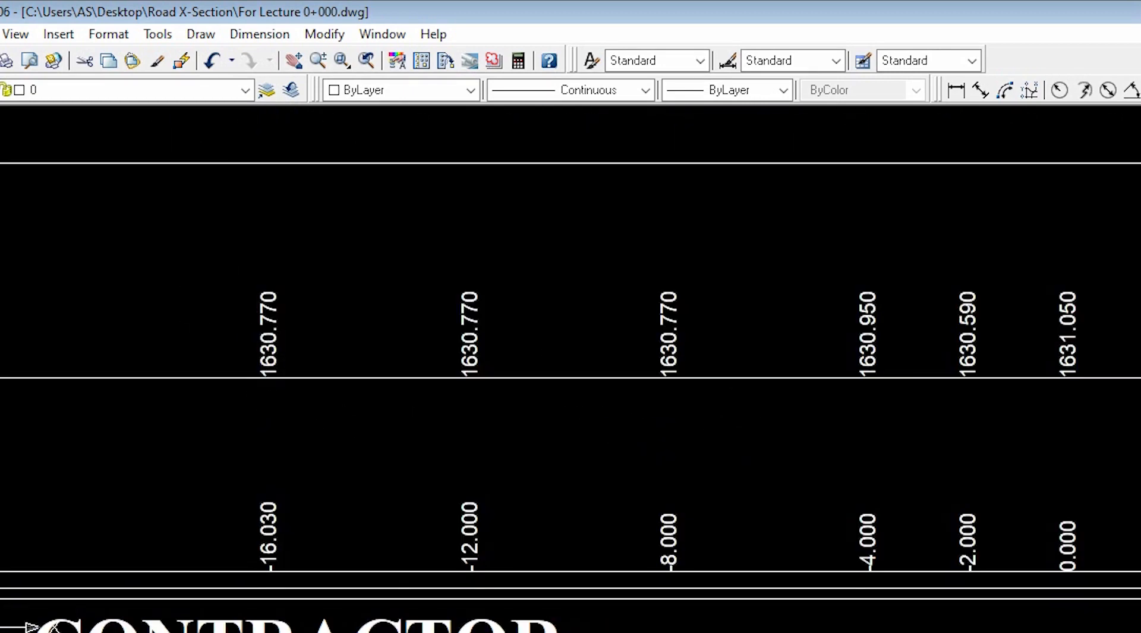
pyautogui.scroll(-6, 203, 303)
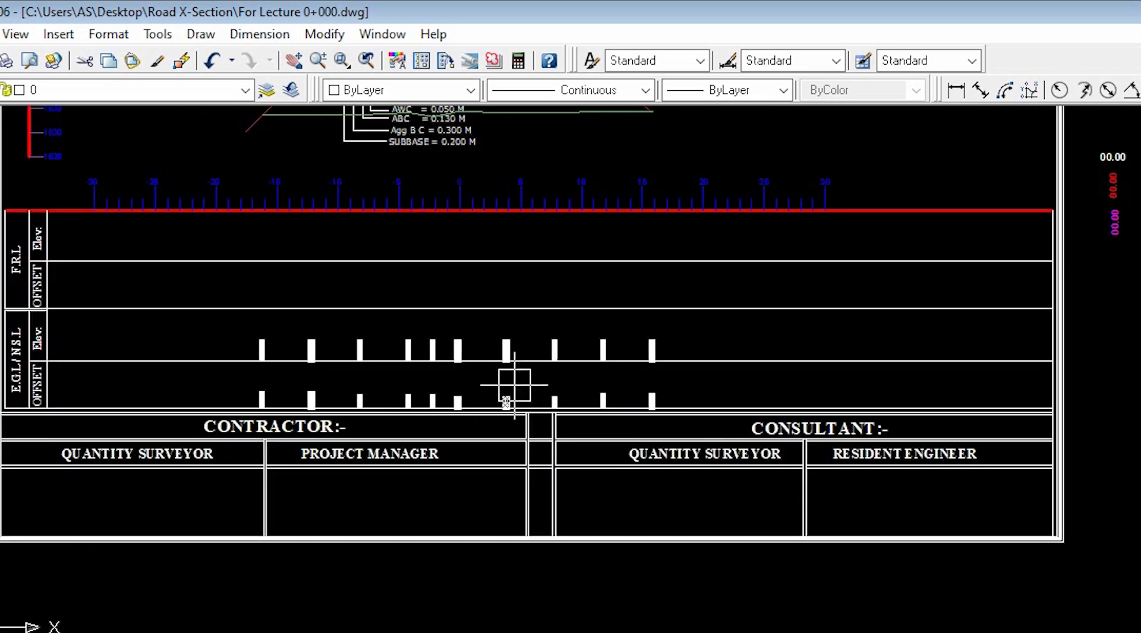
pyautogui.write('ma')
pyautogui.press('Return')
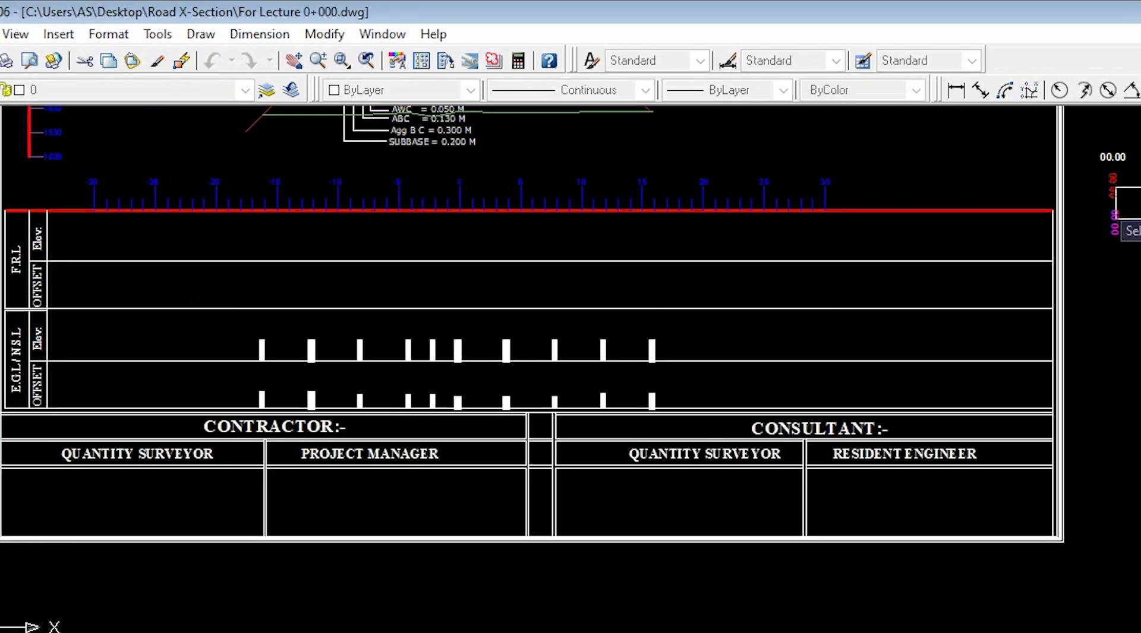
pyautogui.scroll(-2, 1055, 281)
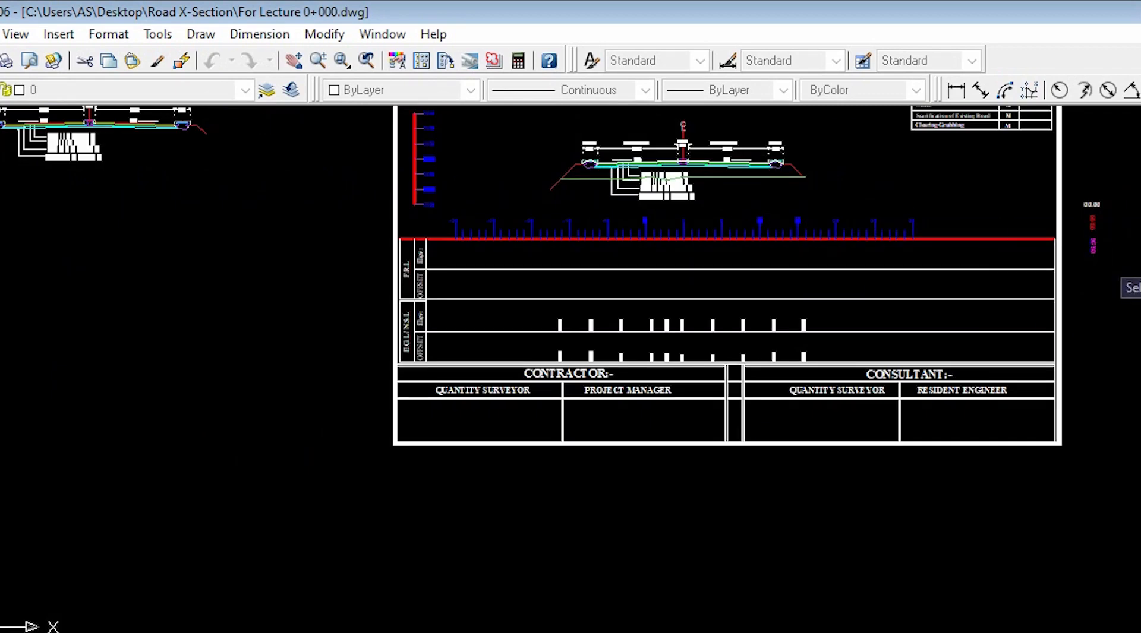
pyautogui.scroll(3, 1110, 254)
pyautogui.click(1062, 226)
pyautogui.scroll(-2, 1099, 283)
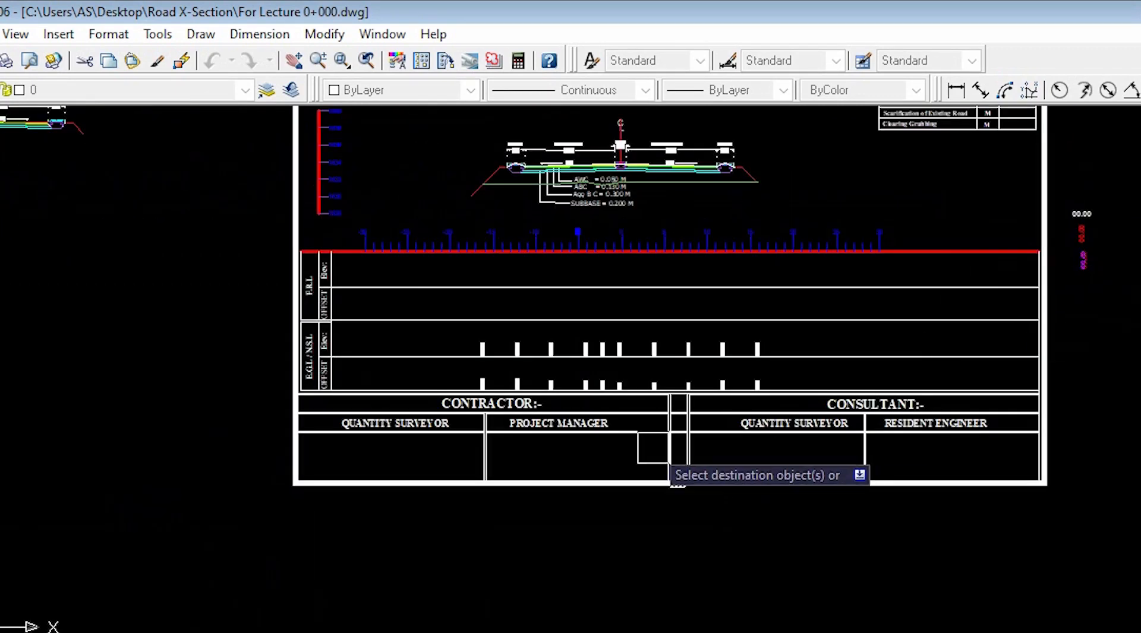
pyautogui.scroll(1, 772, 380)
pyautogui.click(830, 323)
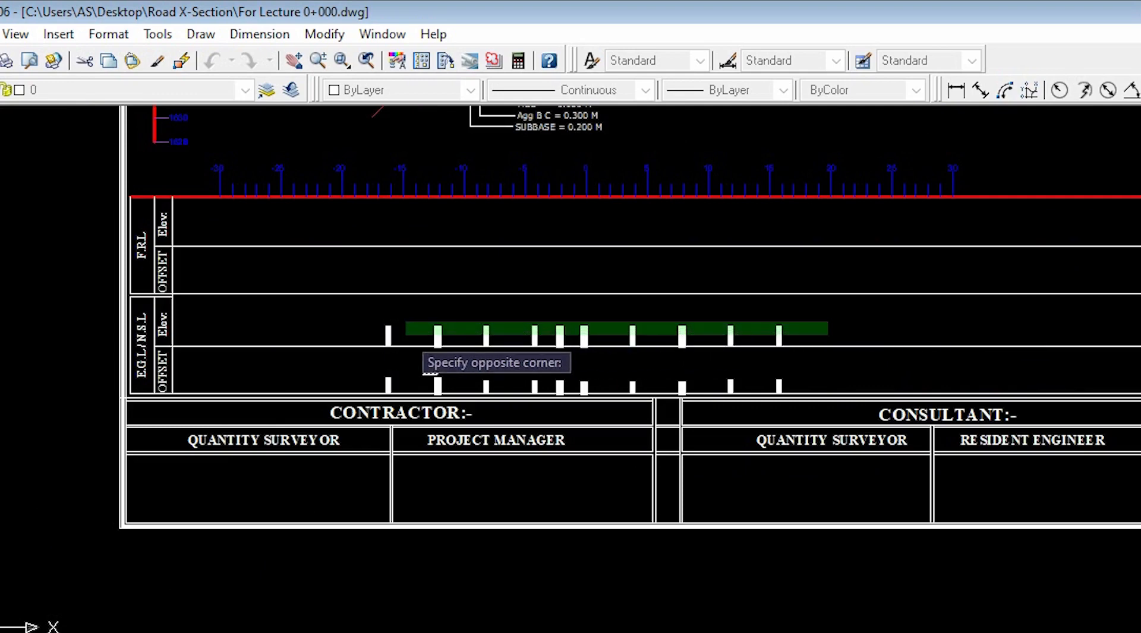
pyautogui.click(353, 342)
pyautogui.click(829, 371)
pyautogui.click(387, 390)
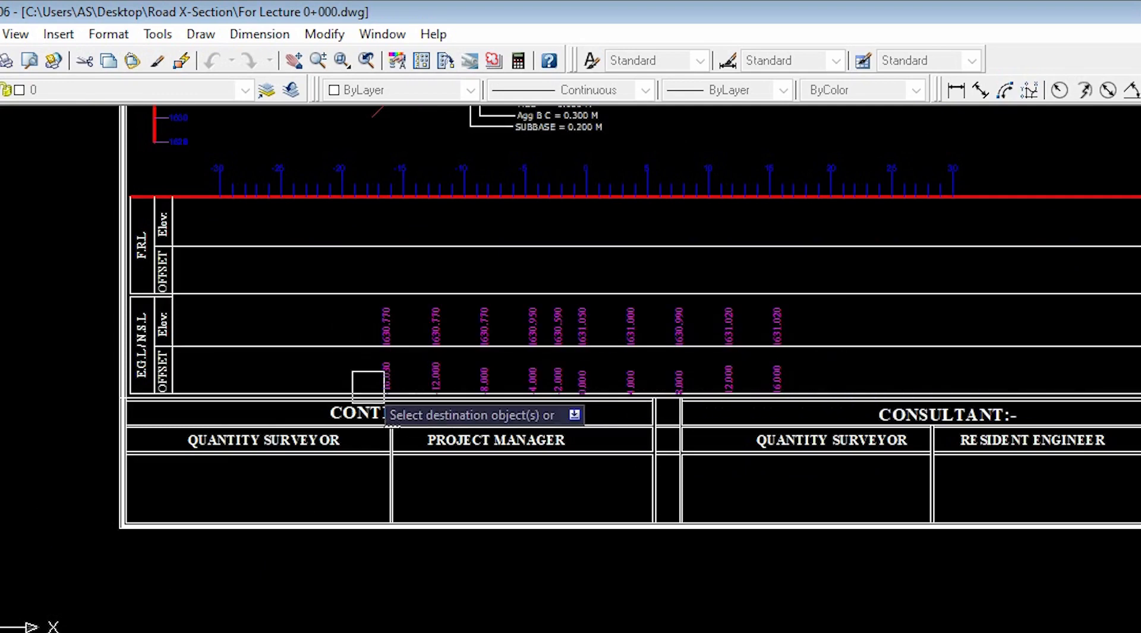
pyautogui.scroll(4, 612, 416)
pyautogui.scroll(-4, 563, 474)
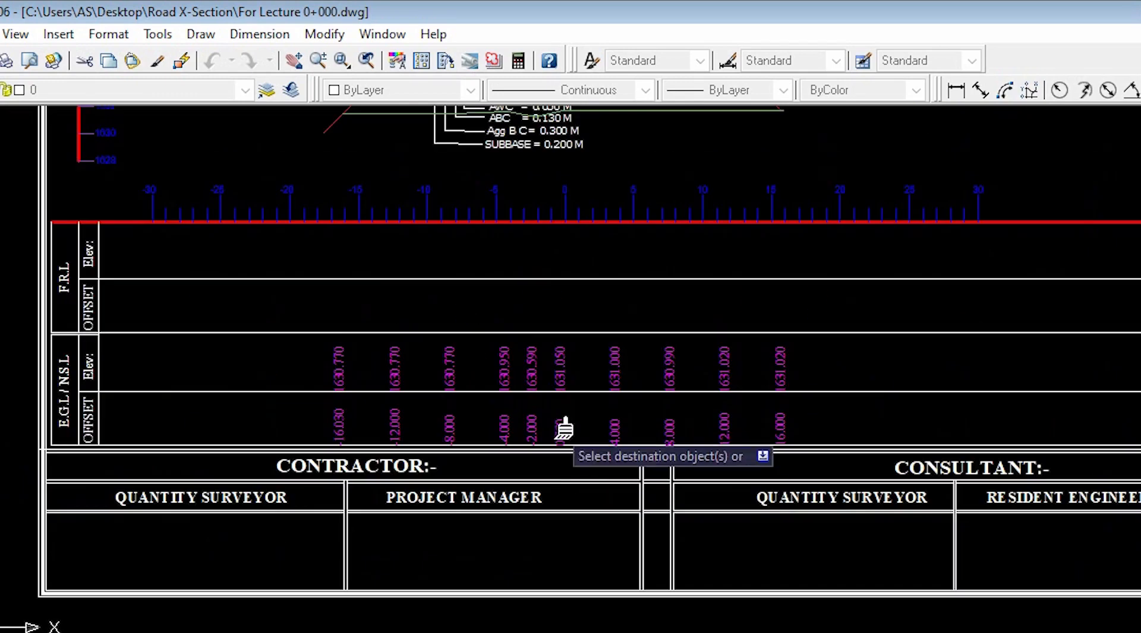
pyautogui.scroll(-4, 518, 473)
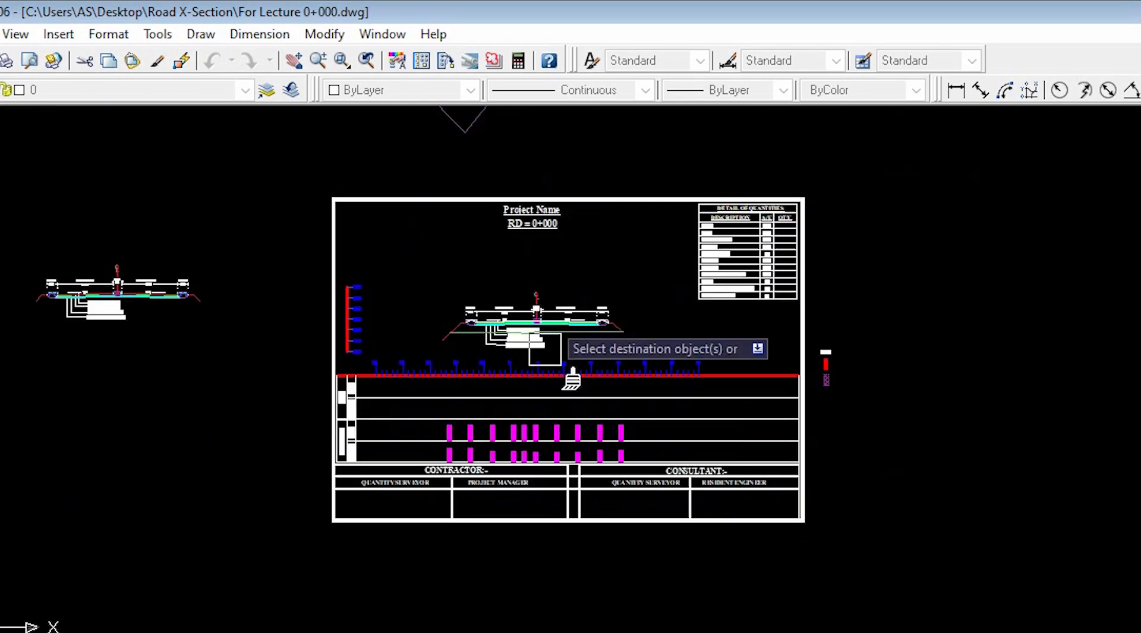
pyautogui.scroll(3, 570, 345)
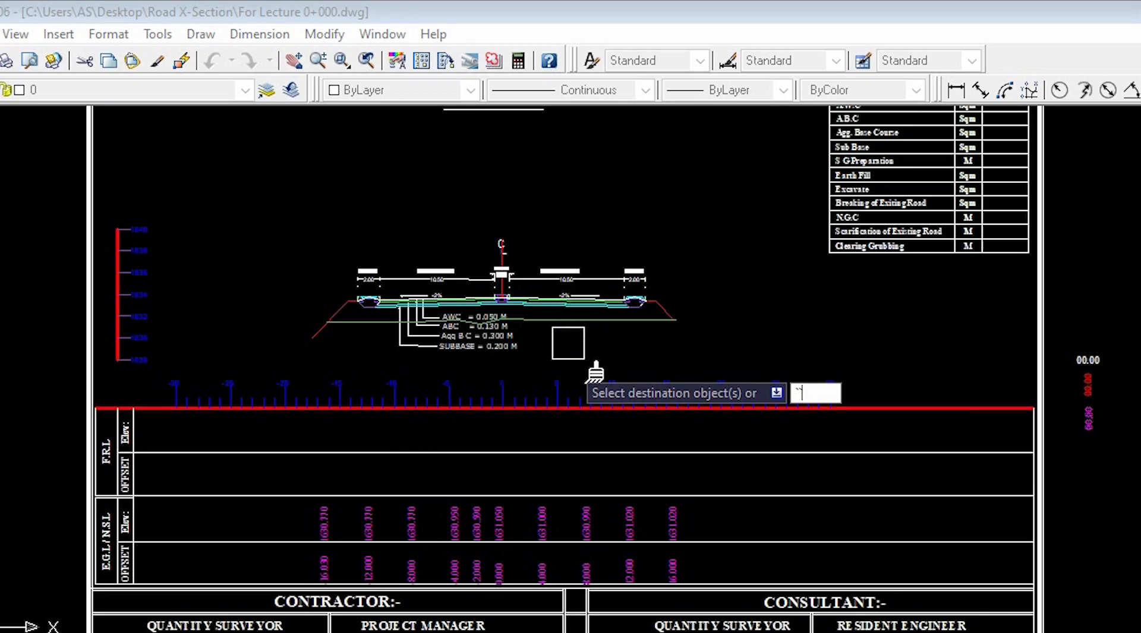
pyautogui.press('Escape')
# Move the natural ground polyline beneath the road section from the Earth Cut layer to the NSL layer.
pyautogui.click(570, 322)
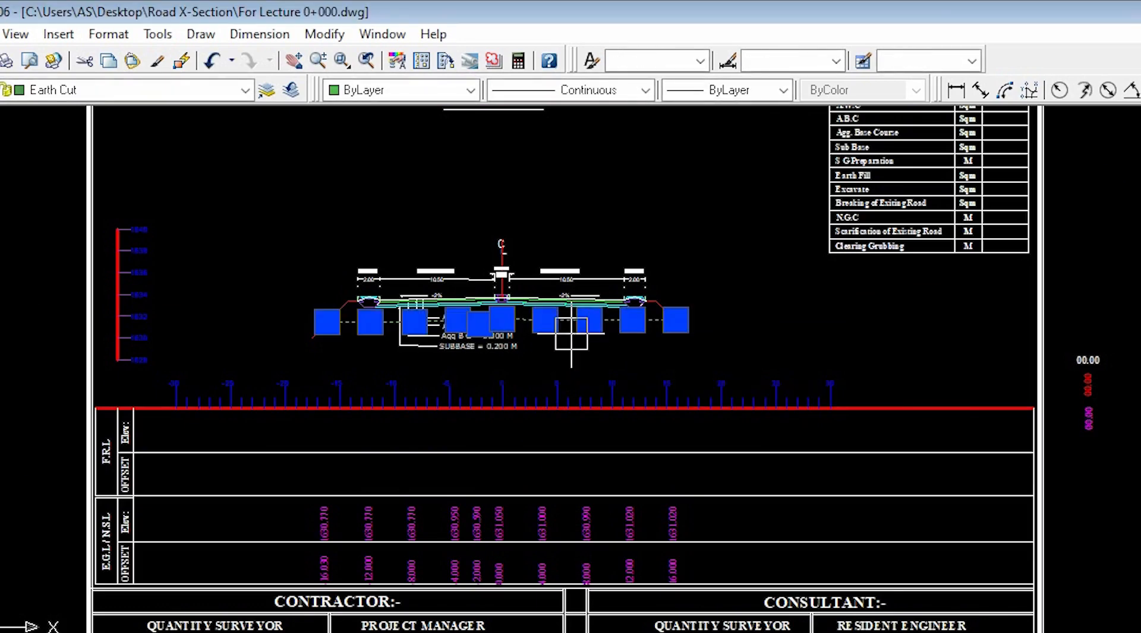
pyautogui.click(243, 91)
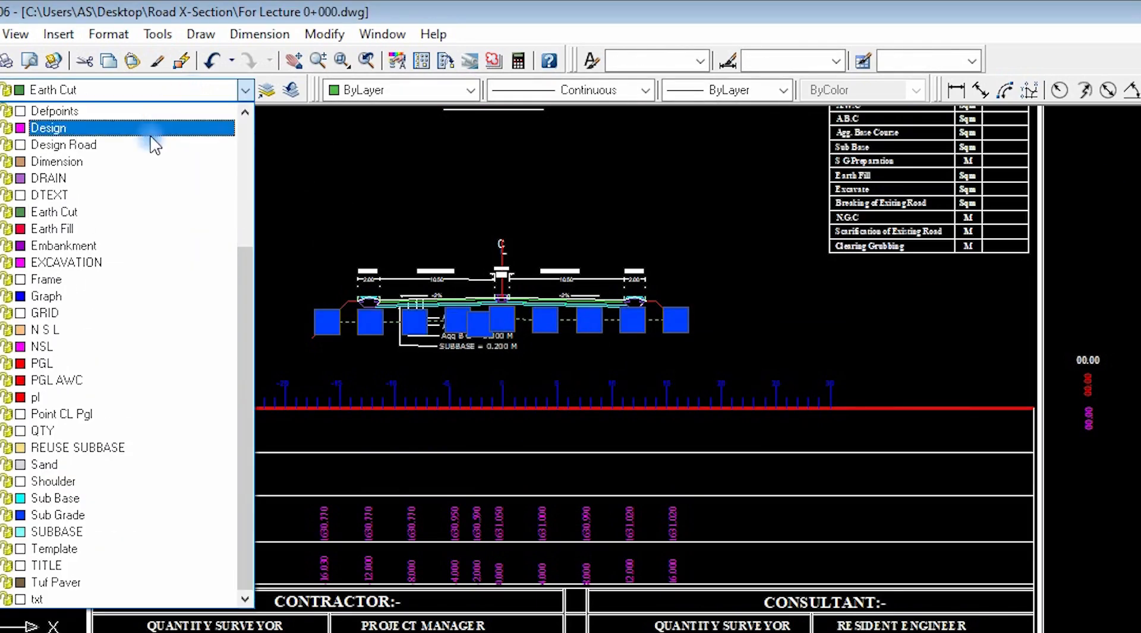
pyautogui.click(44, 346)
pyautogui.press('Escape')
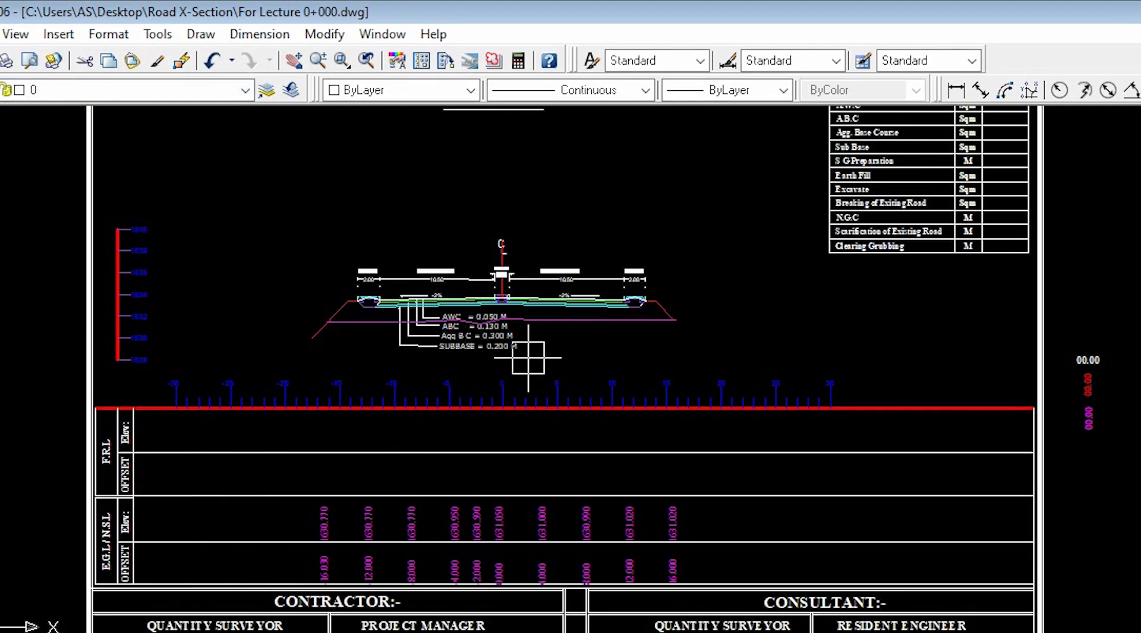
# Label the white finished-road-surface polyline with the loaded routine, basing X at the lower corner of the F.R.L OFFSET row and Y at the Elev row's.
pyautogui.scroll(-4, 511, 461)
pyautogui.scroll(5, 506, 365)
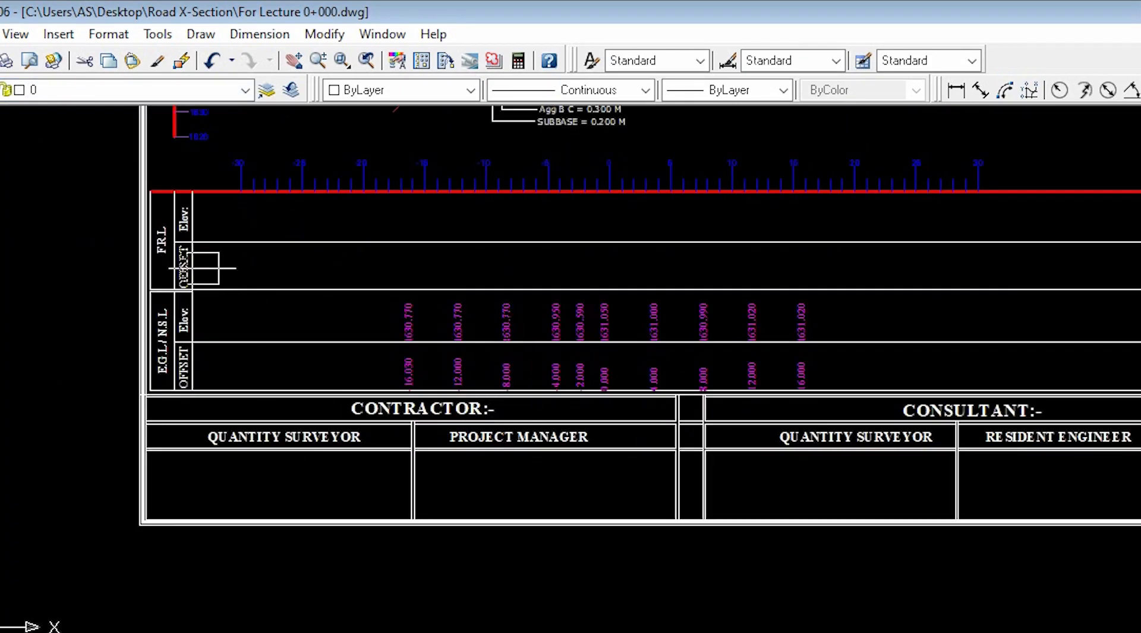
pyautogui.scroll(2, 386, 364)
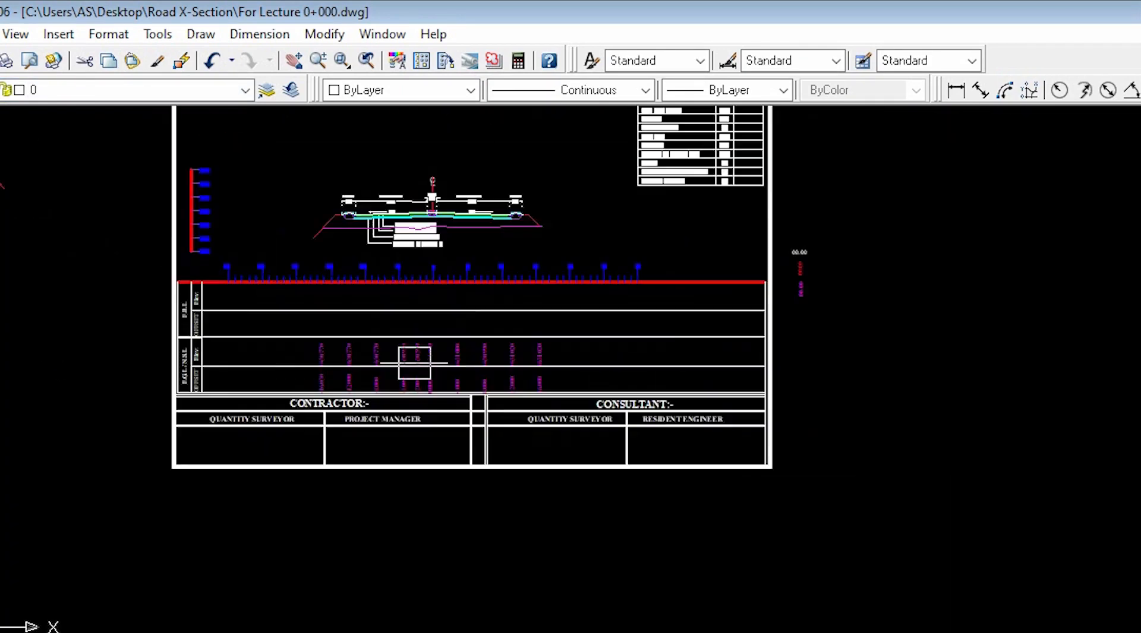
pyautogui.scroll(-2, 468, 397)
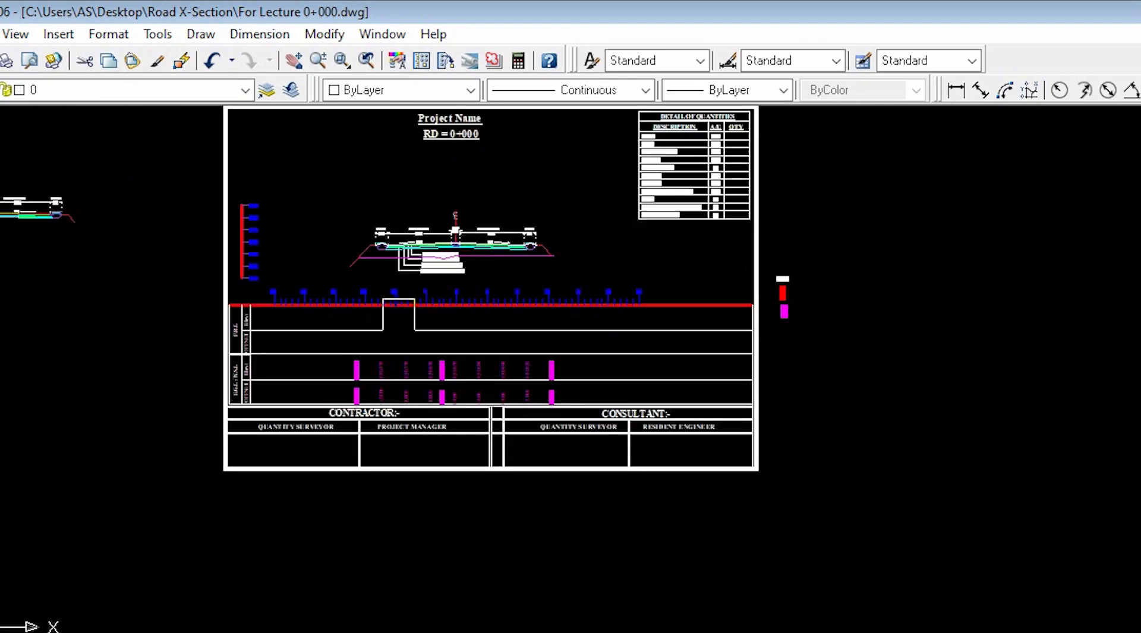
pyautogui.write('p')
pyautogui.press('Return')
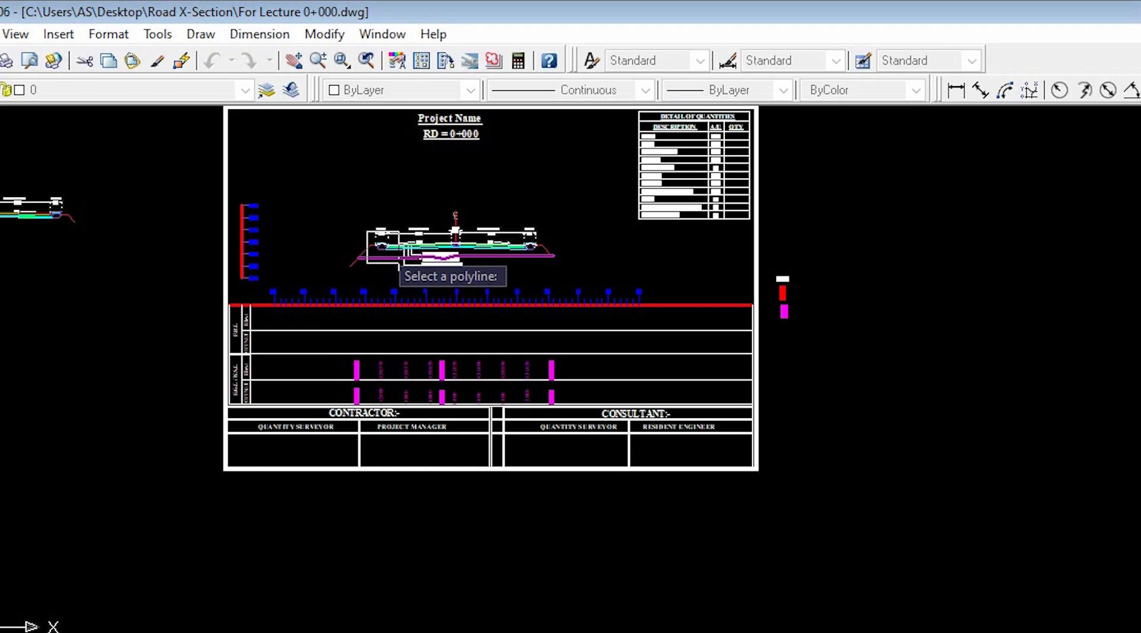
pyautogui.scroll(4, 382, 251)
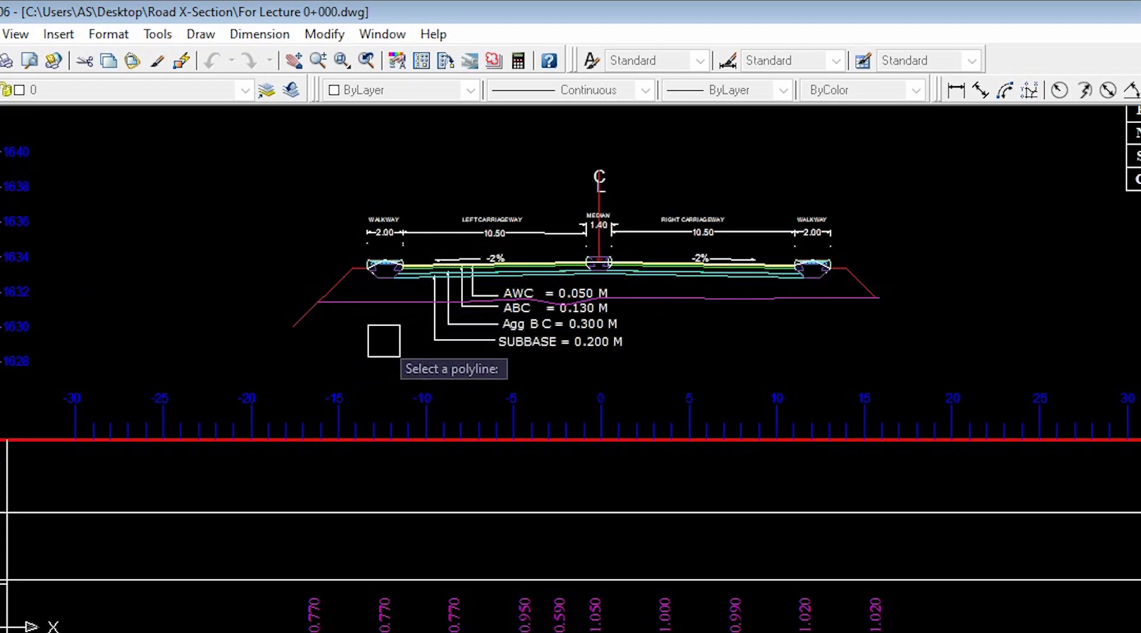
pyautogui.scroll(6, 375, 277)
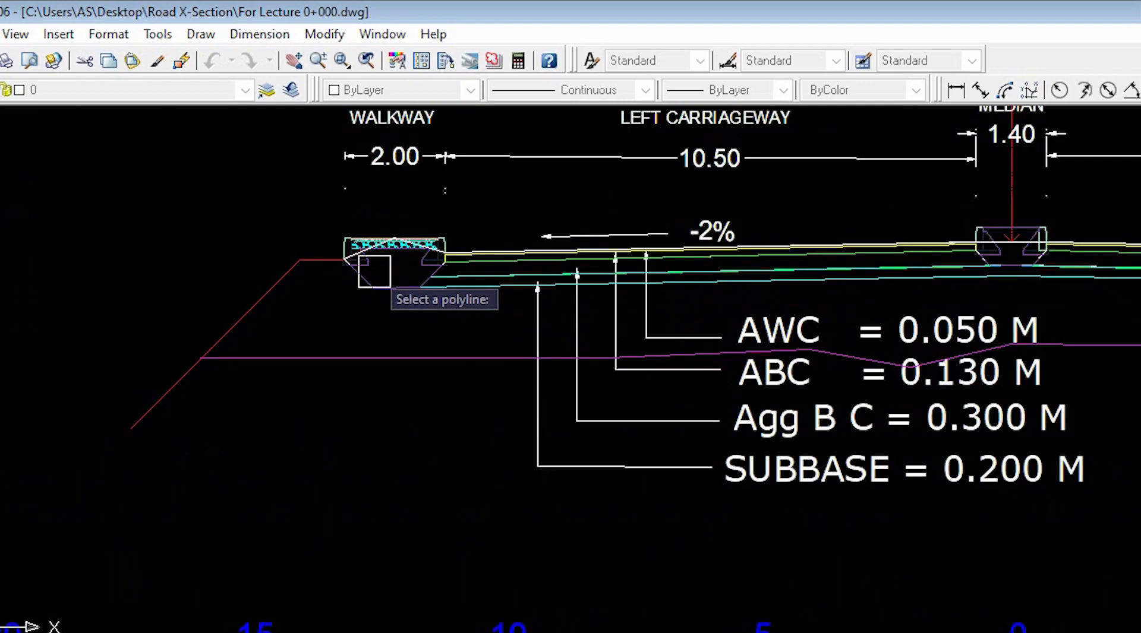
pyautogui.scroll(2, 579, 224)
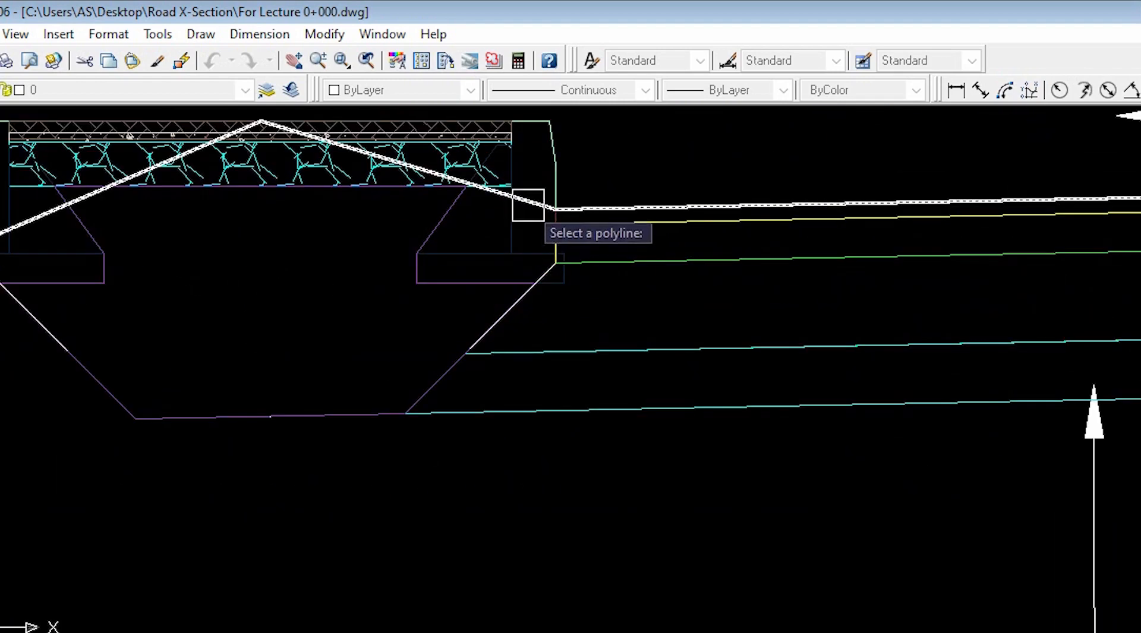
pyautogui.click(529, 201)
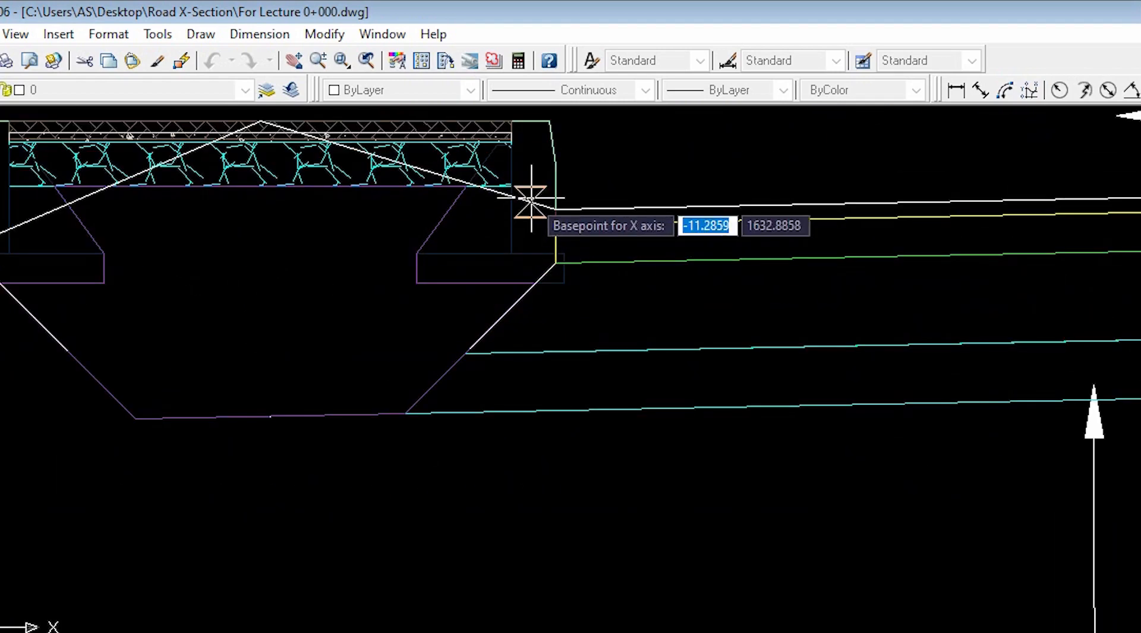
pyautogui.scroll(-5, 591, 173)
pyautogui.scroll(-5, 615, 230)
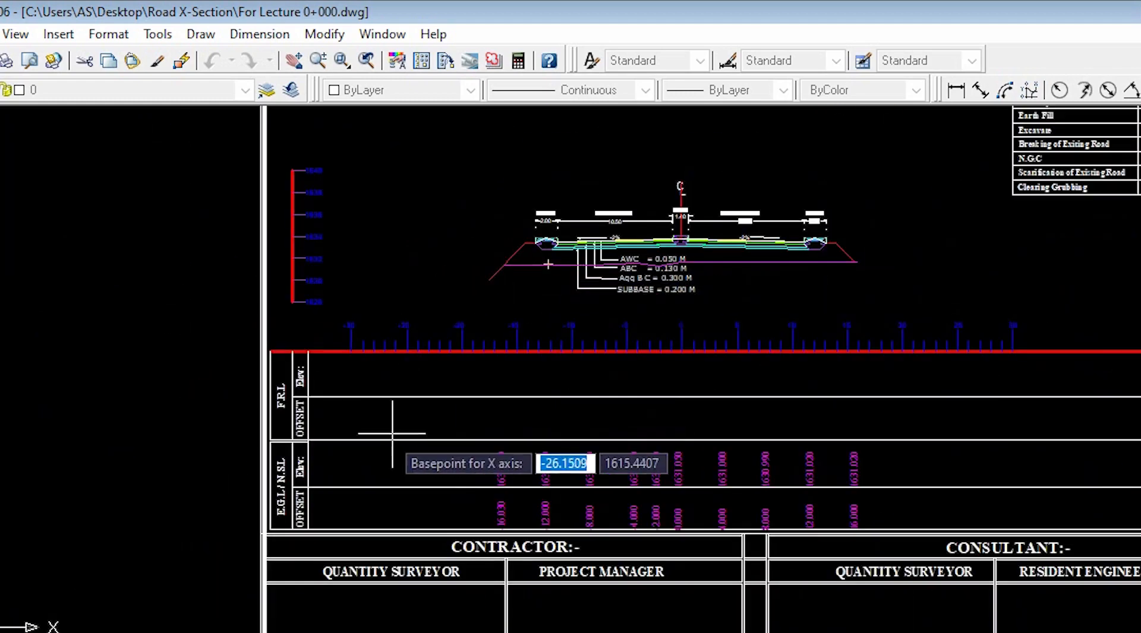
pyautogui.scroll(4, 318, 433)
pyautogui.click(318, 427)
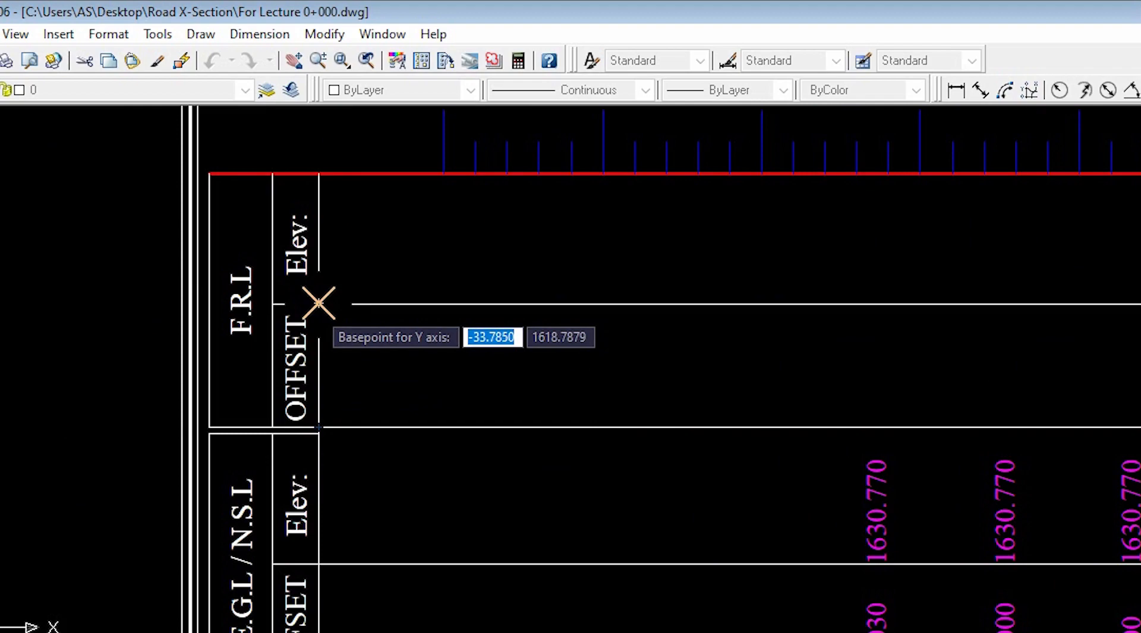
pyautogui.click(318, 303)
# Match the red 00.00 sample text's properties onto all elevation and offset labels in the F.R.L rows.
pyautogui.scroll(-5, 316, 336)
pyautogui.scroll(2, 572, 332)
pyautogui.scroll(5, 509, 364)
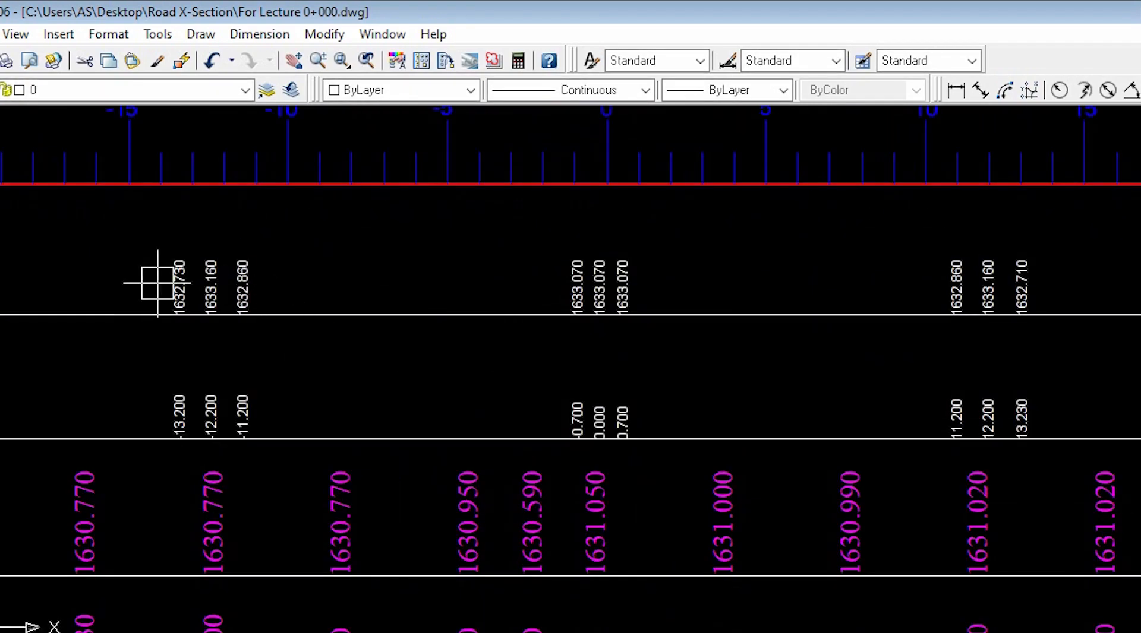
pyautogui.scroll(3, 624, 318)
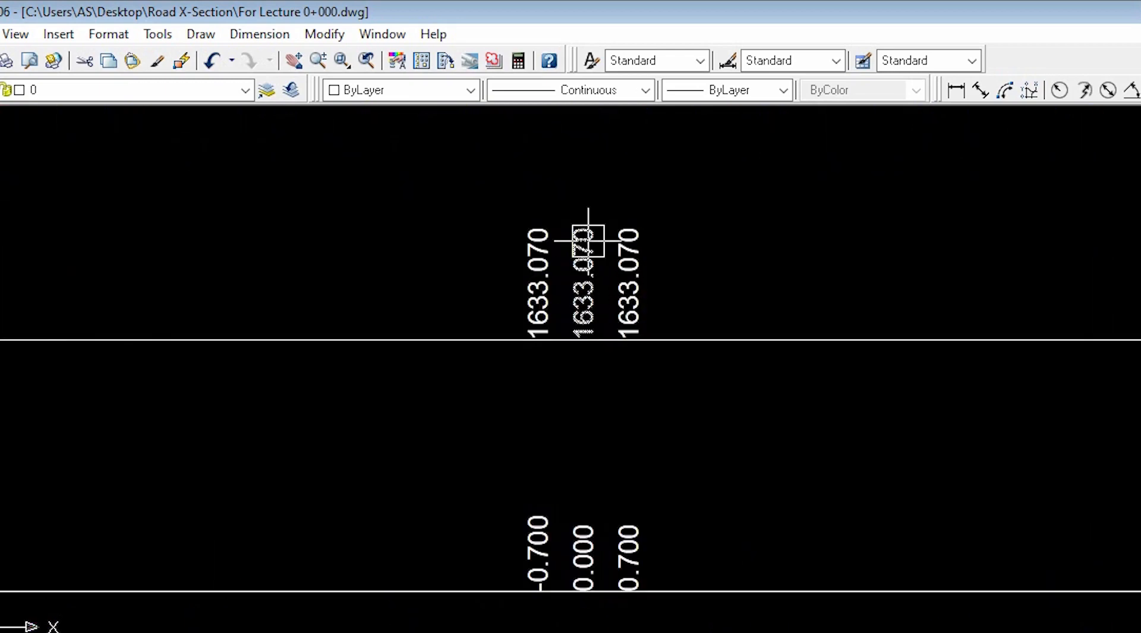
pyautogui.scroll(3, 580, 262)
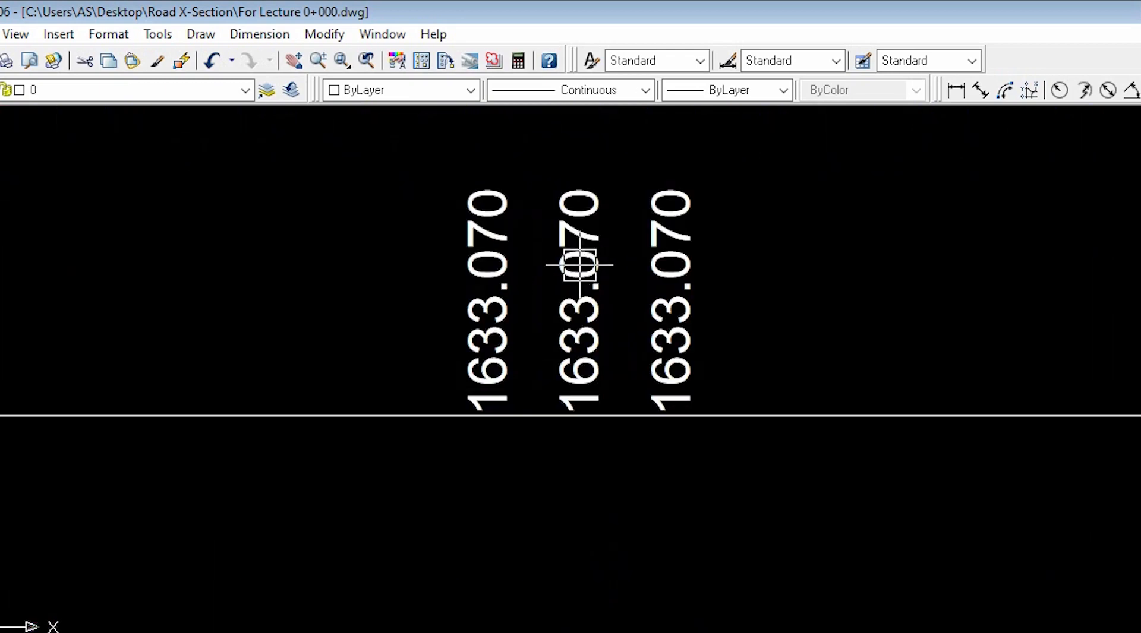
pyautogui.scroll(-6, 549, 287)
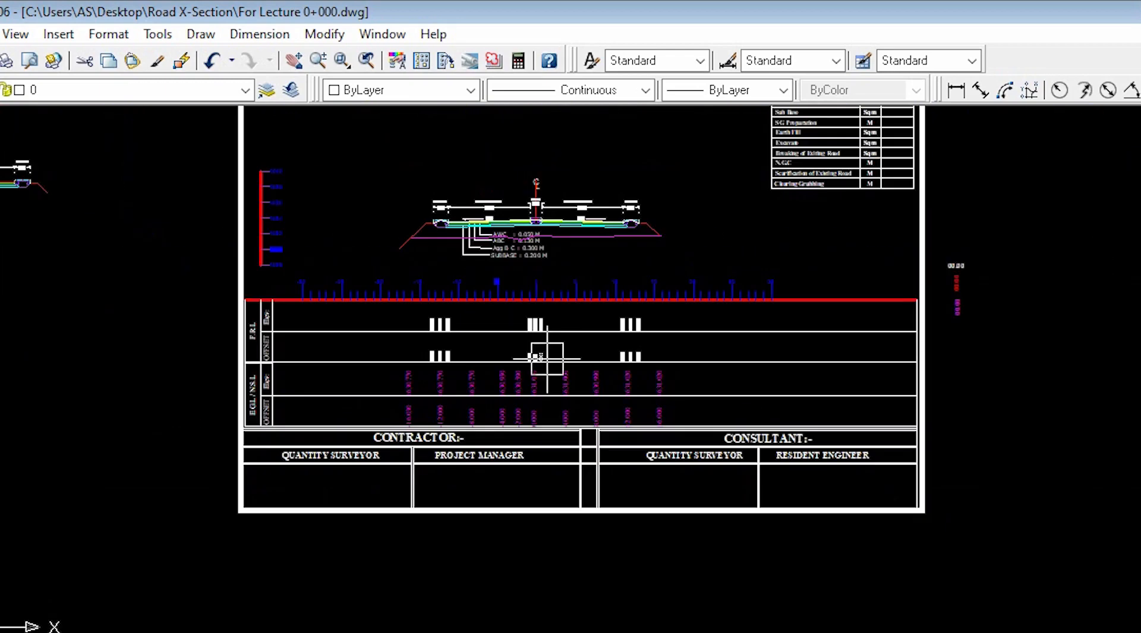
pyautogui.write('ma')
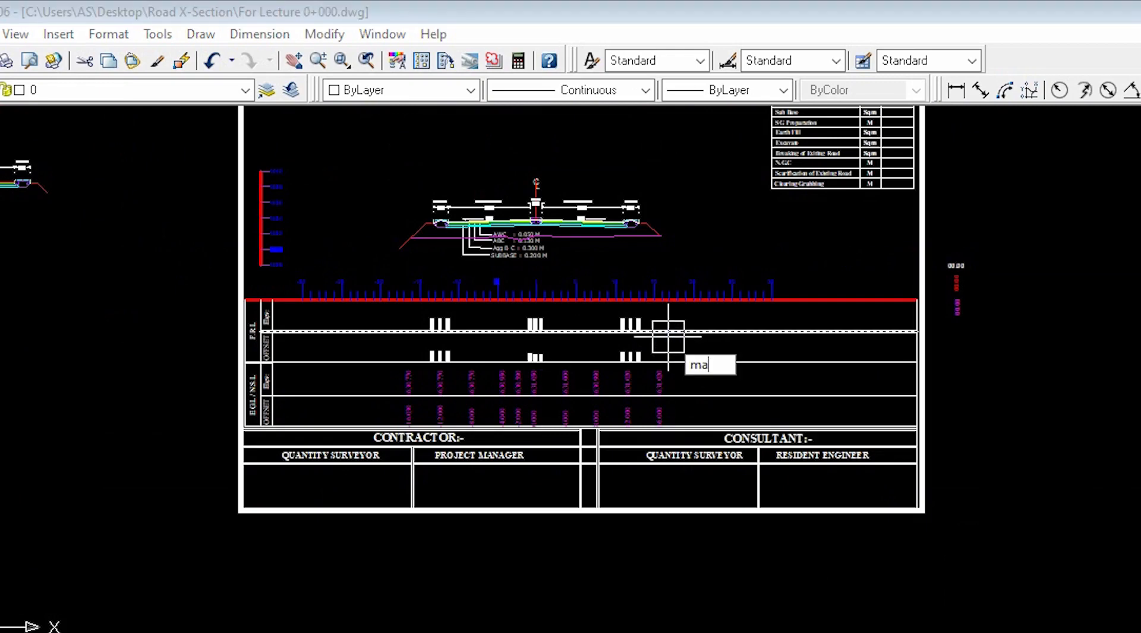
pyautogui.press('Return')
pyautogui.scroll(2, 956, 320)
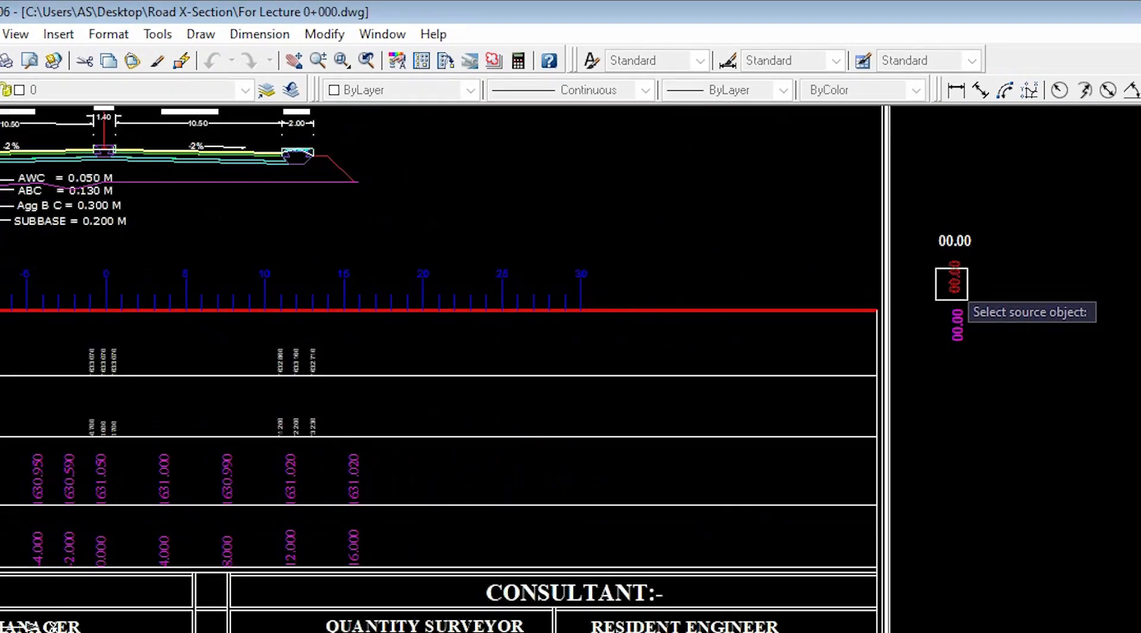
pyautogui.click(954, 285)
pyautogui.scroll(-3, 986, 309)
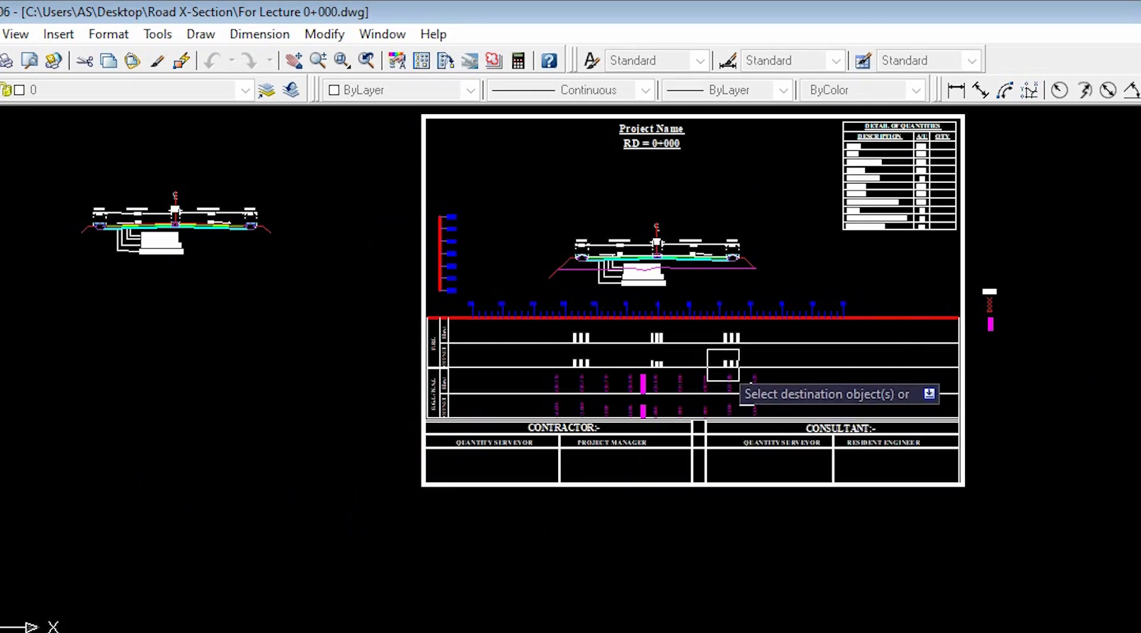
pyautogui.scroll(3, 721, 372)
pyautogui.click(793, 308)
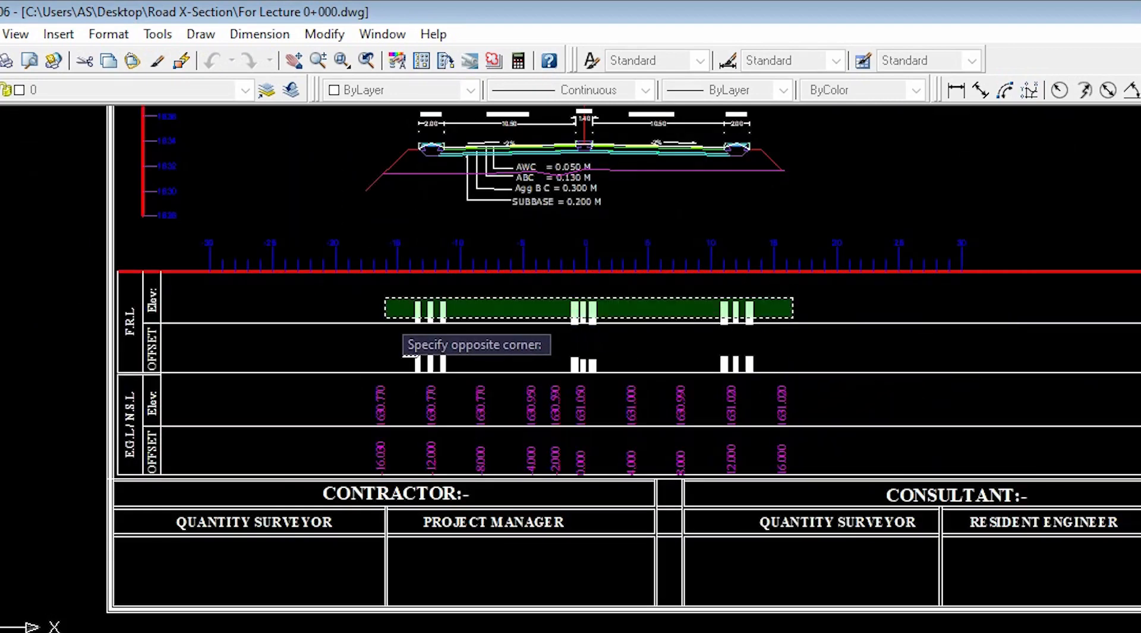
pyautogui.click(371, 300)
pyautogui.click(793, 343)
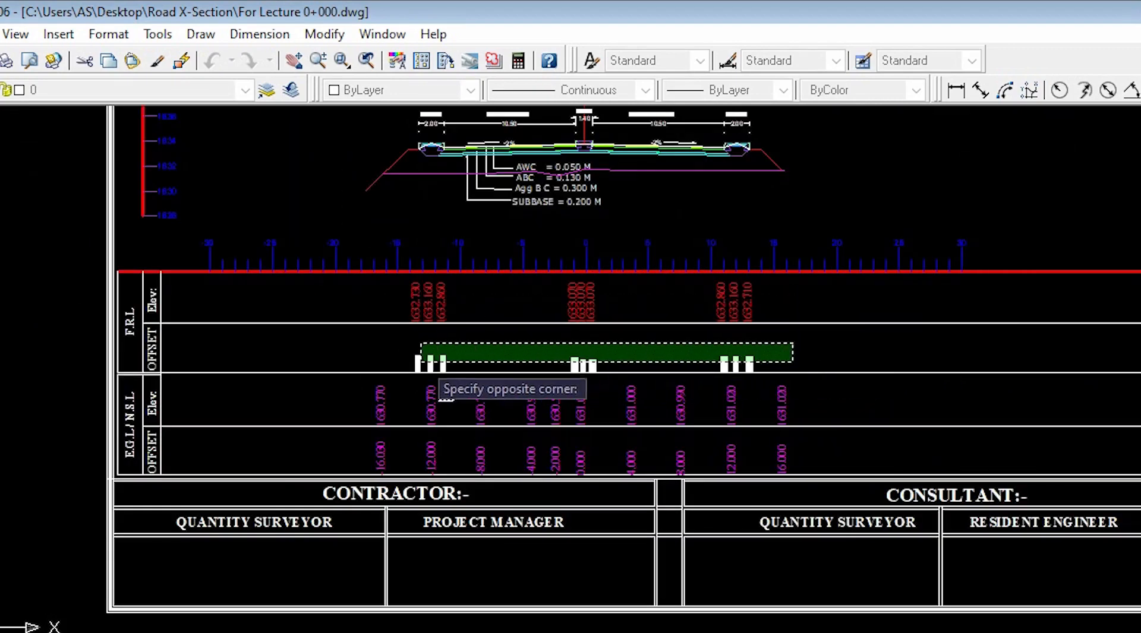
pyautogui.click(388, 381)
pyautogui.scroll(2, 599, 371)
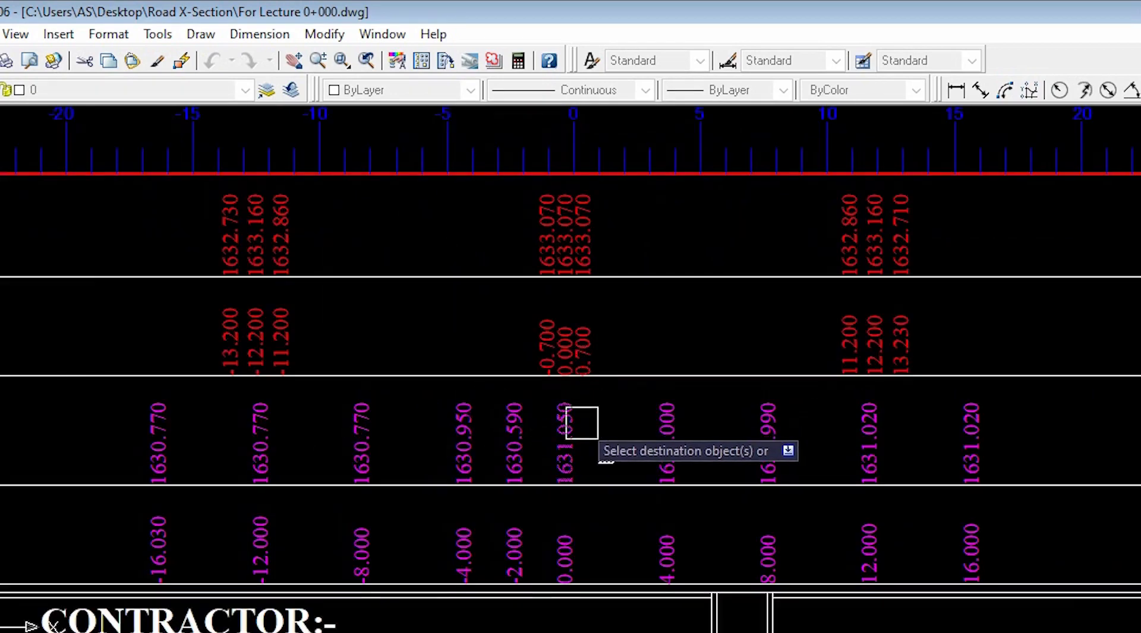
pyautogui.scroll(-4, 572, 326)
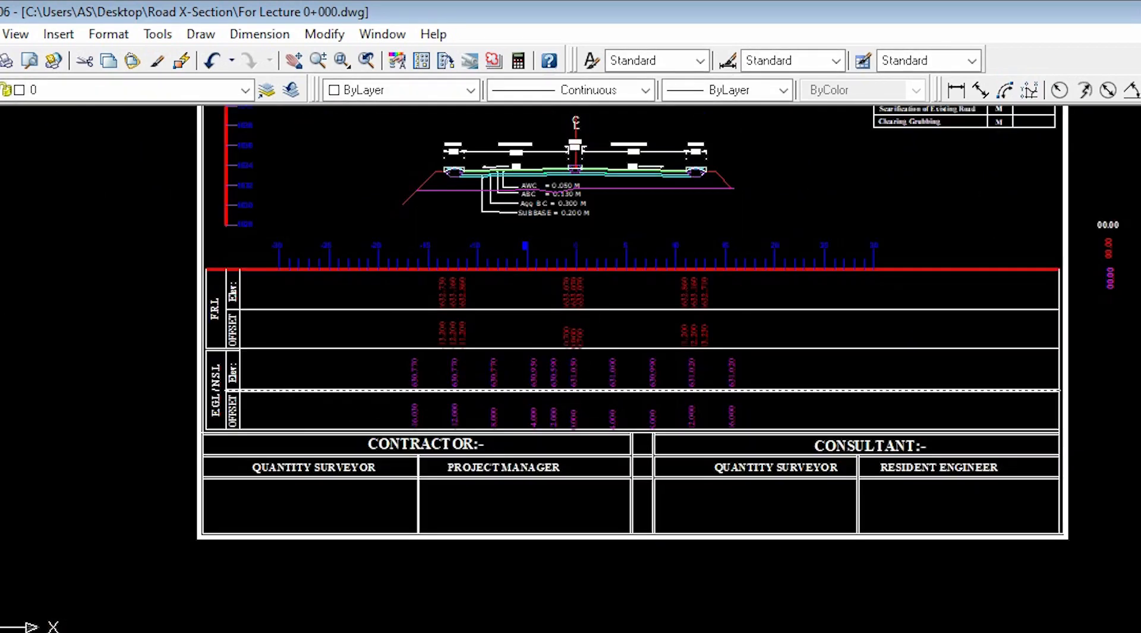
pyautogui.scroll(4, 241, 428)
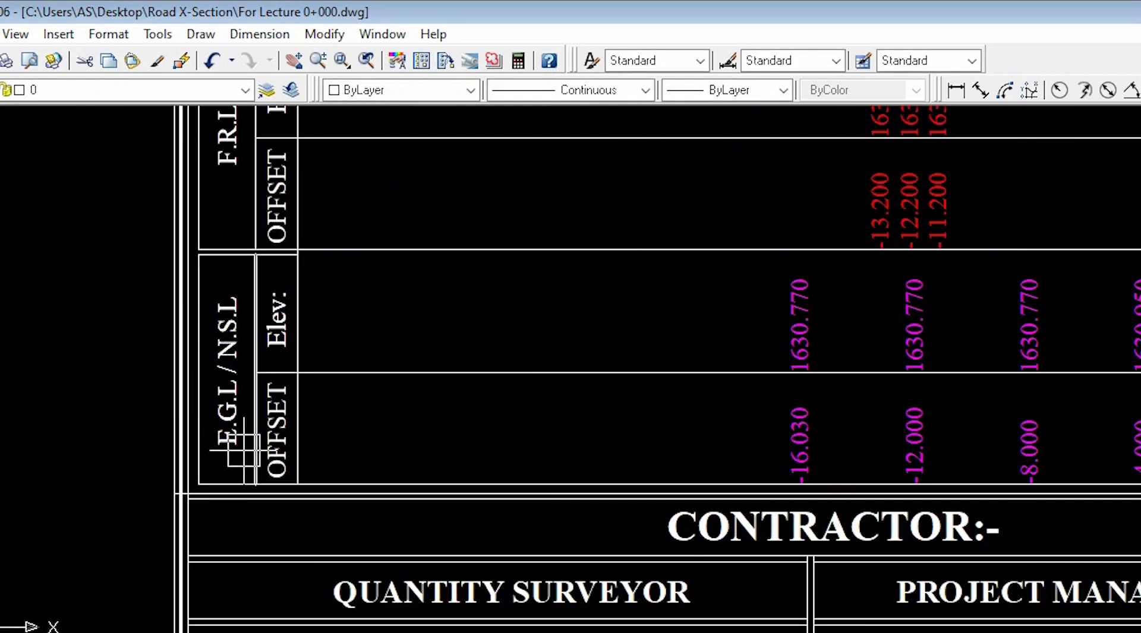
pyautogui.scroll(-4, 244, 439)
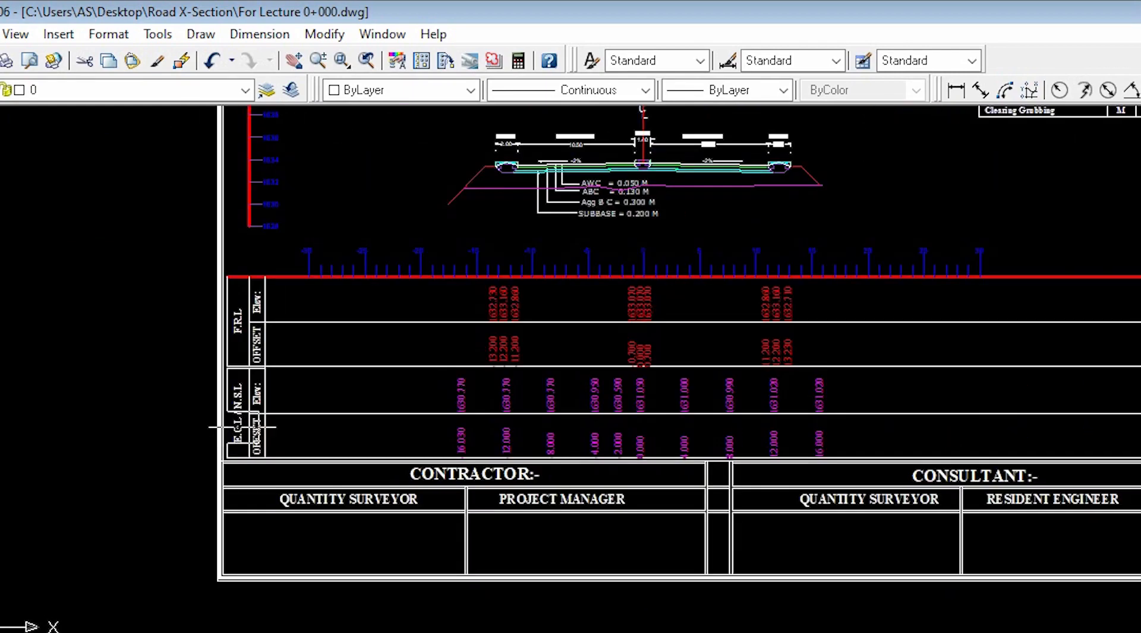
pyautogui.scroll(-5, 649, 393)
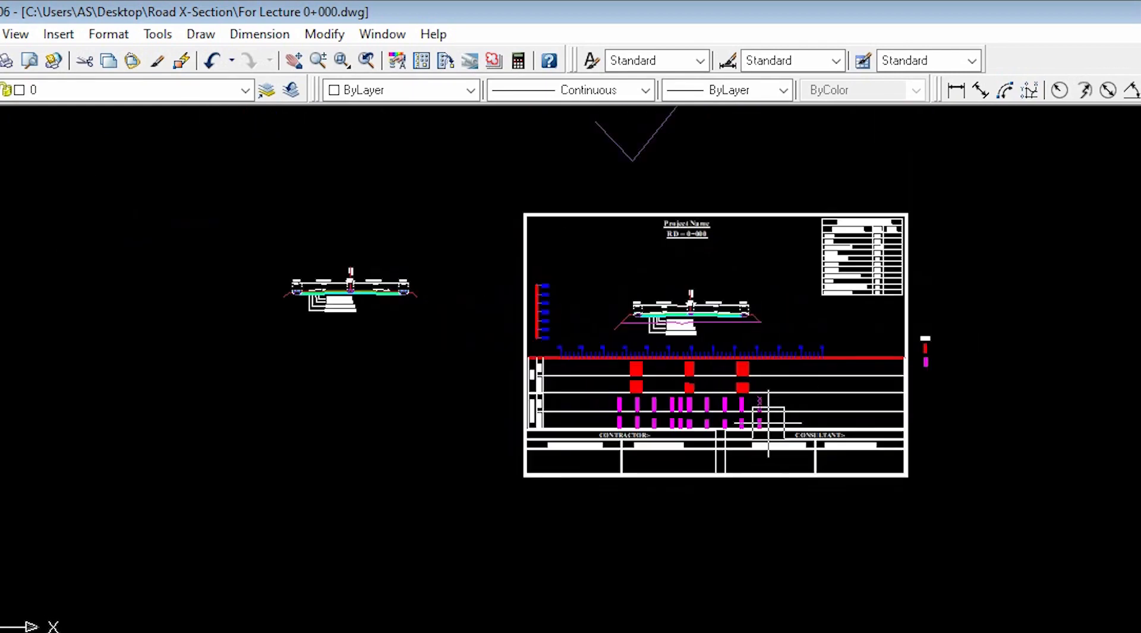
# Examine the item descriptions and units in the DETAIL OF QUANTITIES table, from A.W.C down to Clearing Grubbing.
pyautogui.scroll(3, 876, 228)
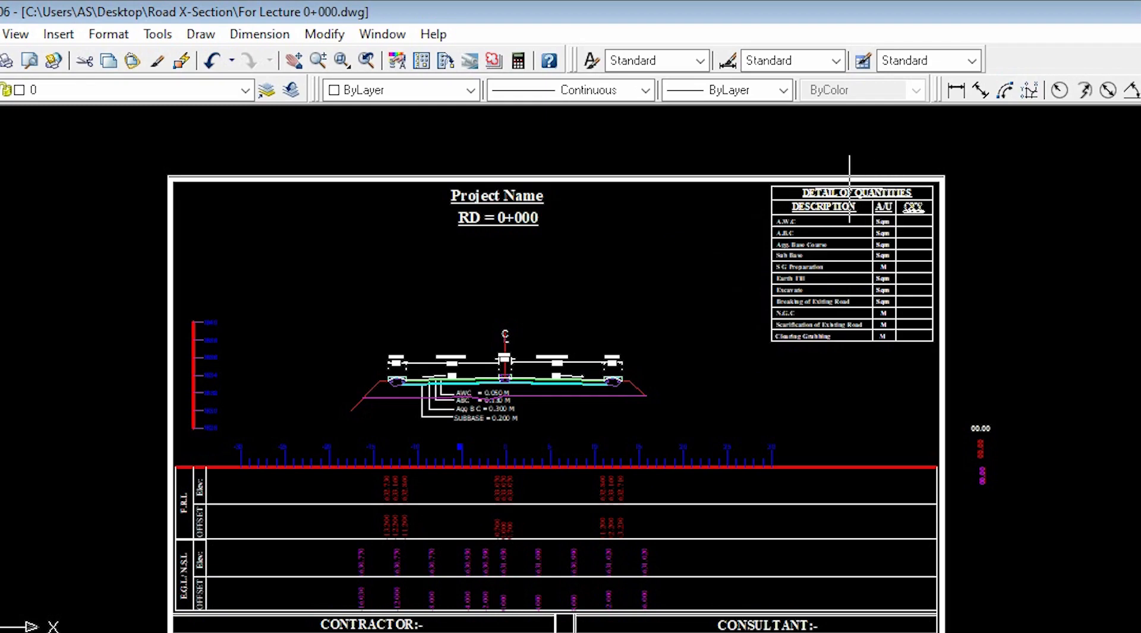
pyautogui.scroll(-2, 650, 295)
pyautogui.scroll(2, 847, 244)
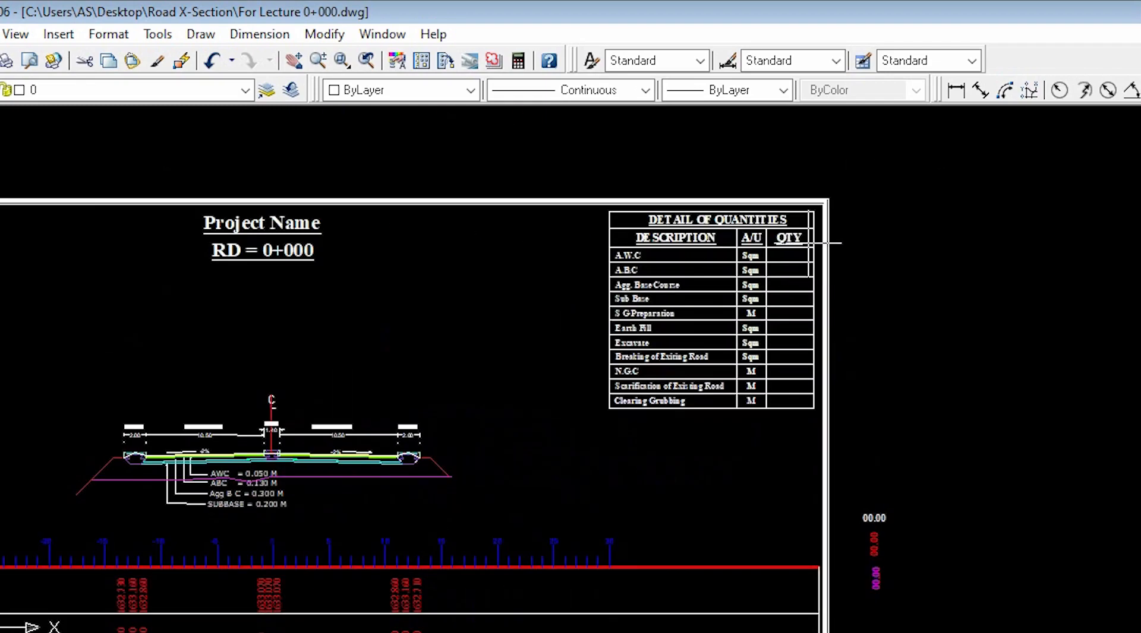
pyautogui.scroll(4, 701, 221)
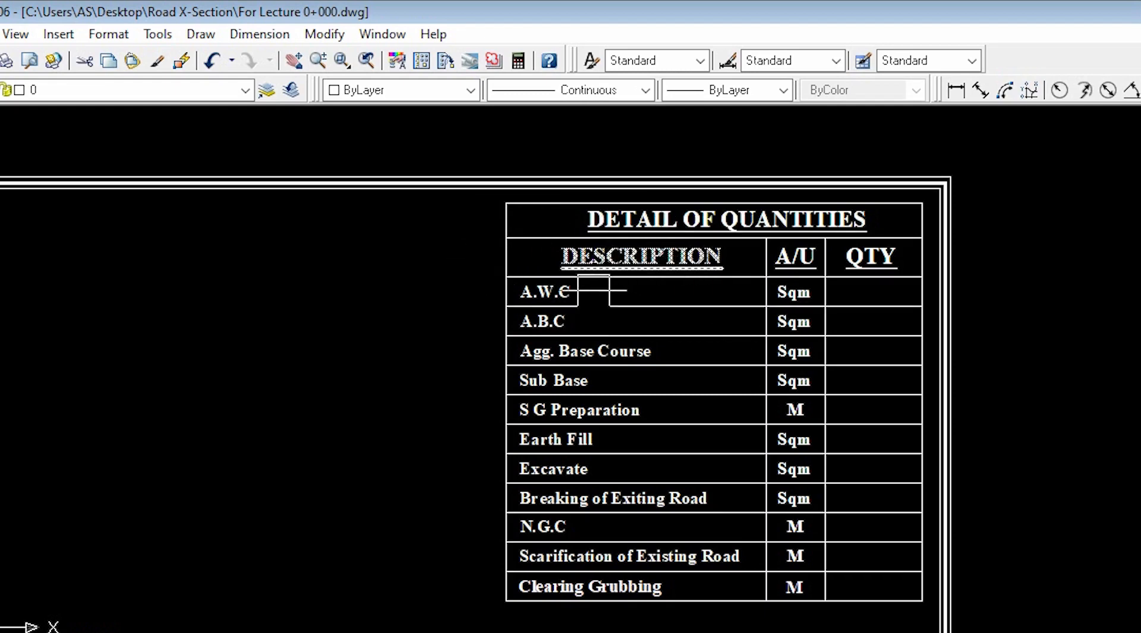
pyautogui.scroll(2, 533, 301)
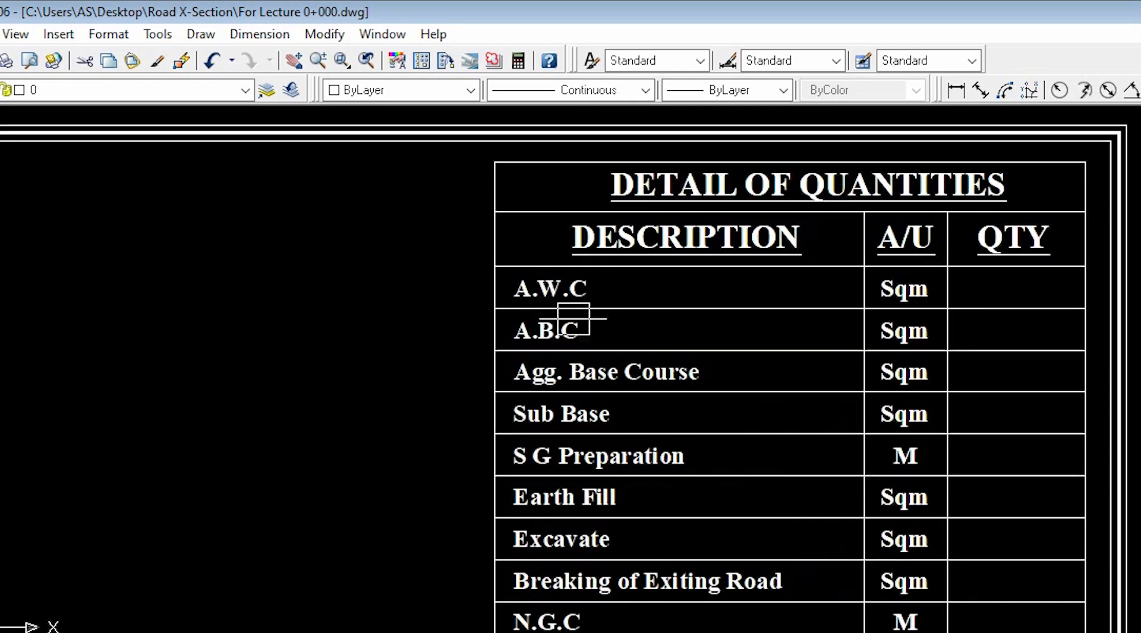
pyautogui.scroll(-3, 611, 369)
pyautogui.scroll(2, 602, 378)
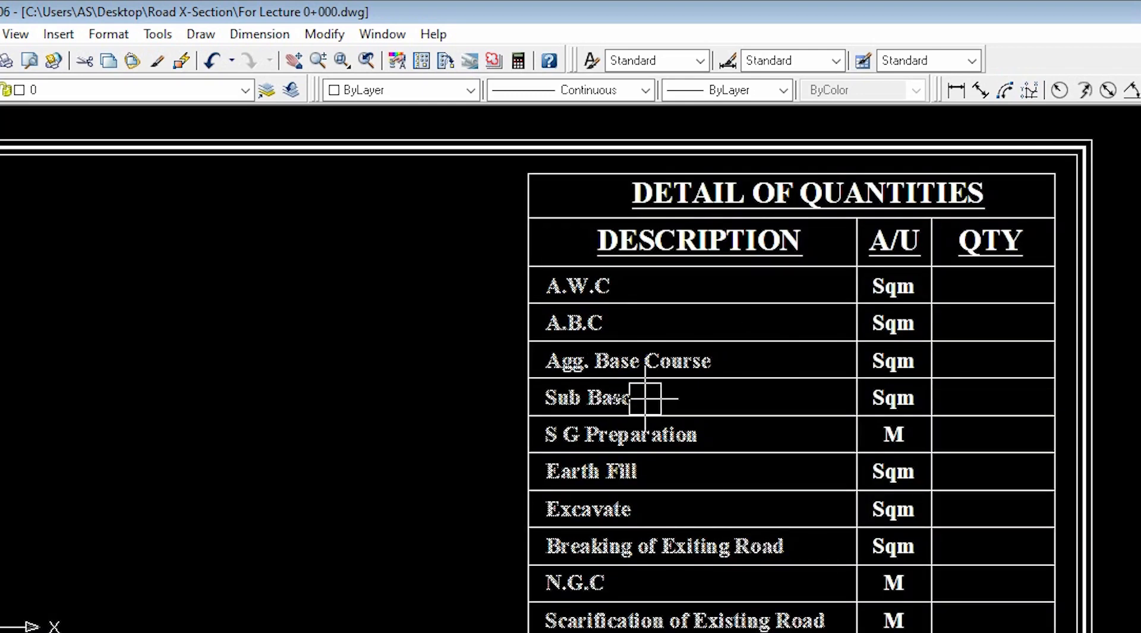
pyautogui.scroll(-2, 635, 383)
pyautogui.scroll(2, 655, 423)
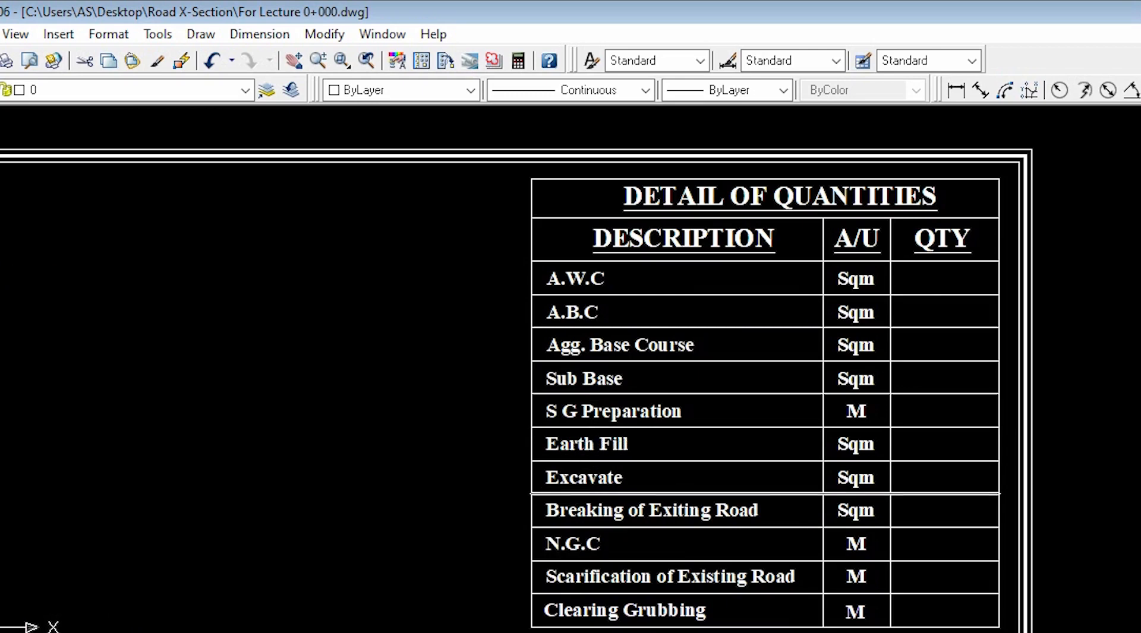
pyautogui.scroll(-2, 581, 523)
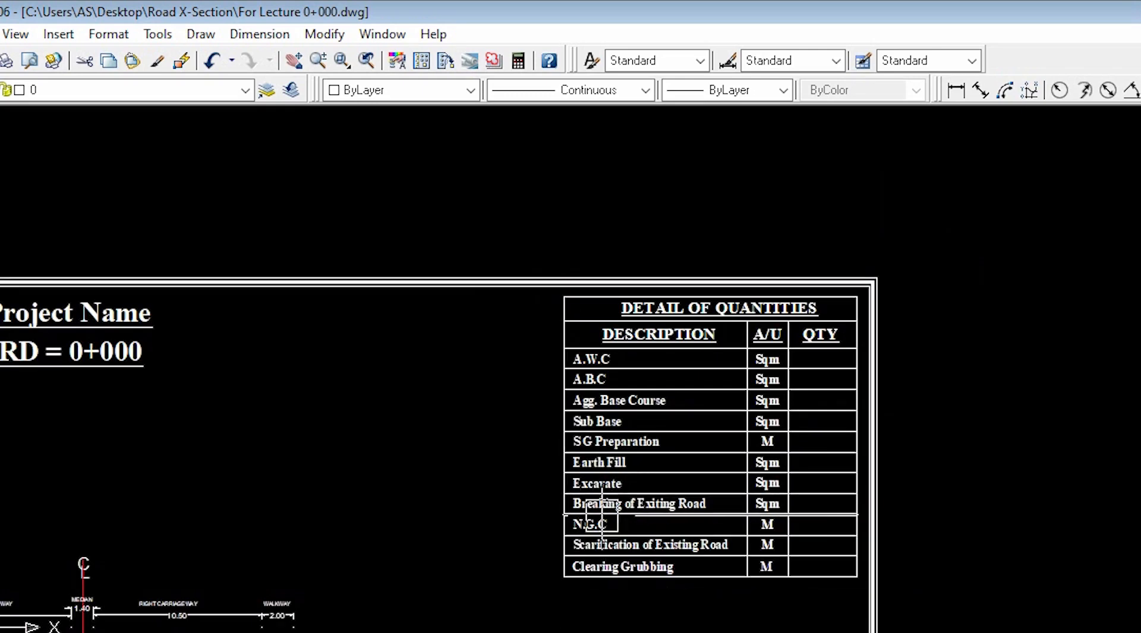
pyautogui.scroll(2, 660, 508)
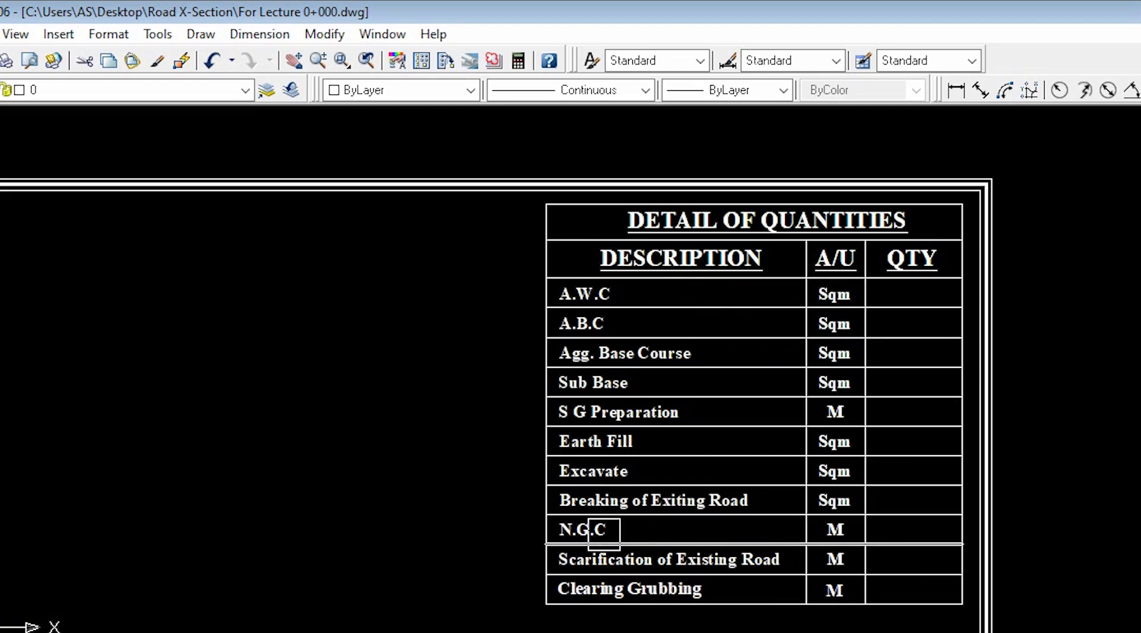
pyautogui.scroll(-3, 609, 496)
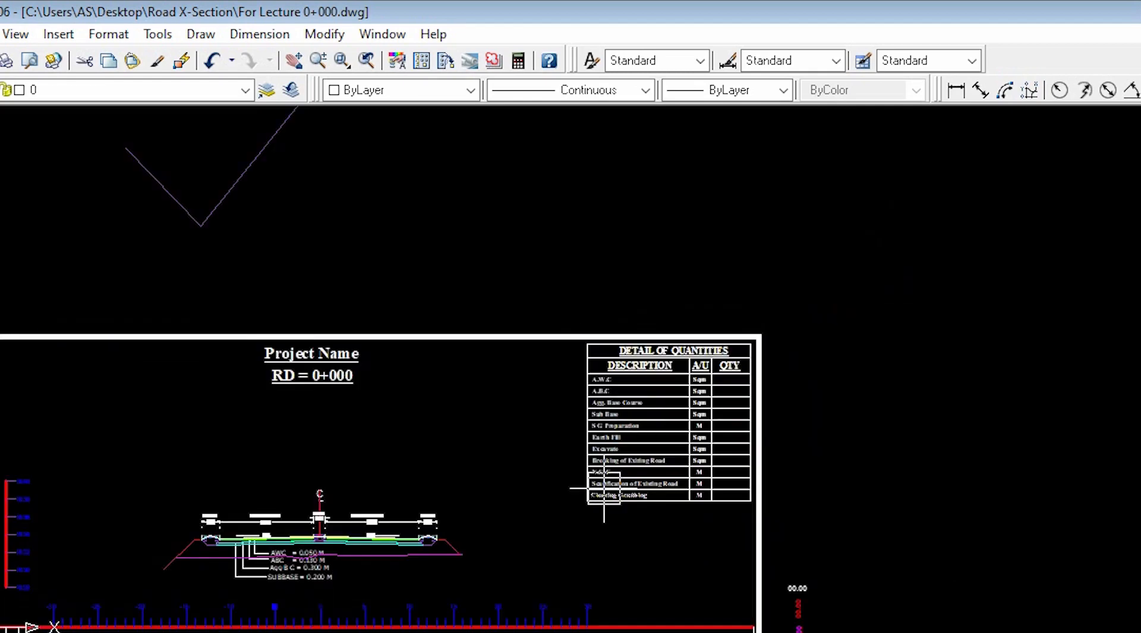
pyautogui.scroll(4, 604, 488)
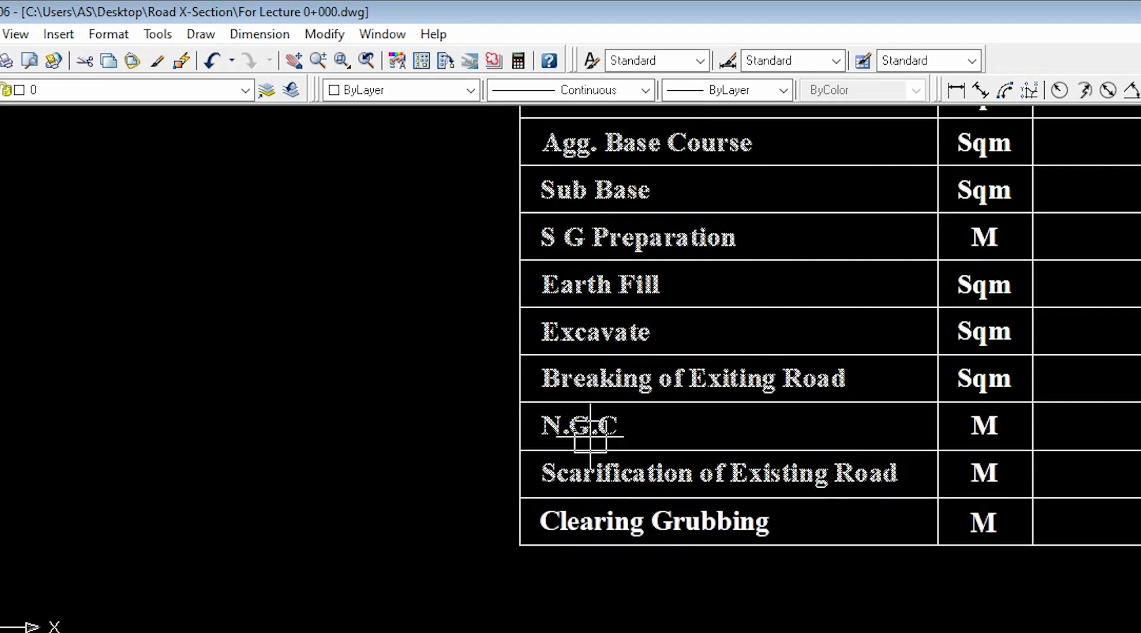
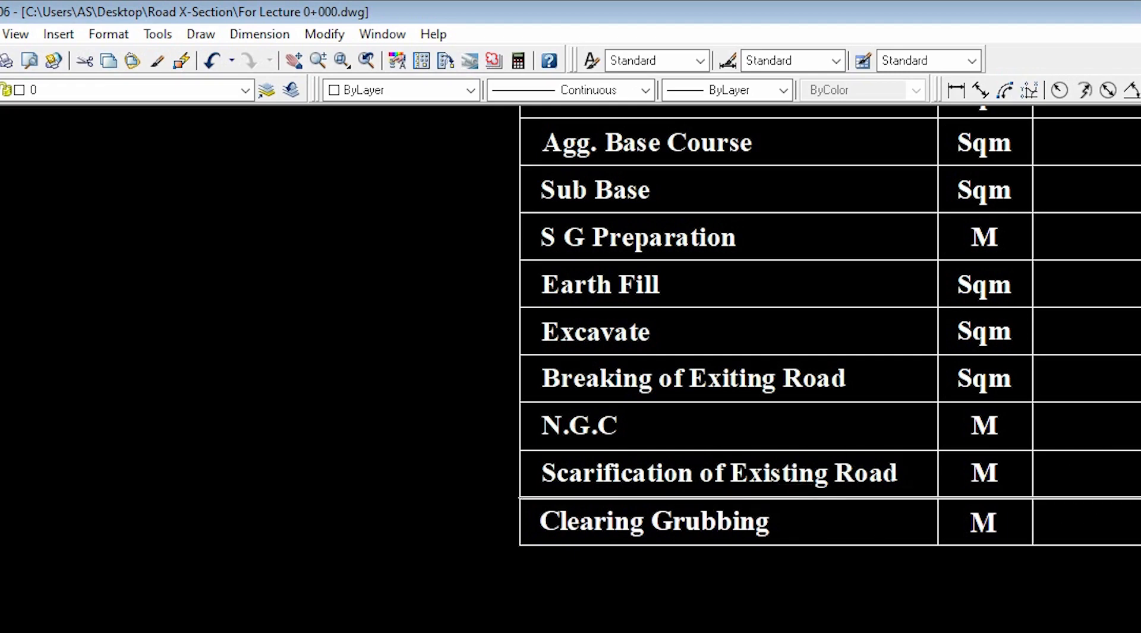
pyautogui.scroll(-2, 794, 500)
pyautogui.scroll(2, 685, 528)
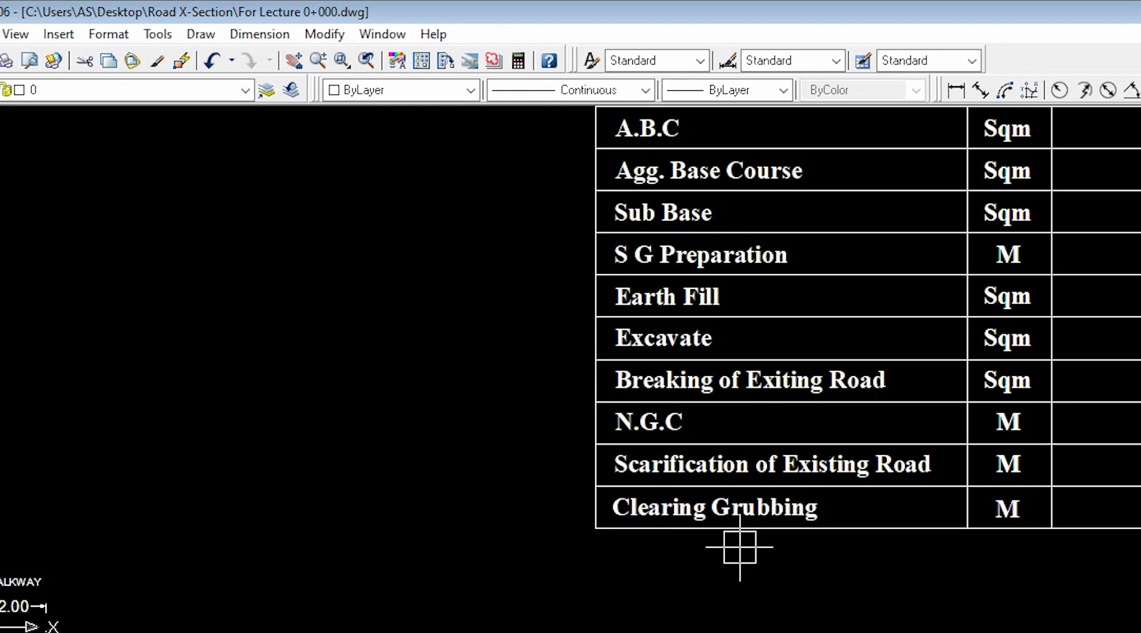
pyautogui.scroll(-2, 670, 505)
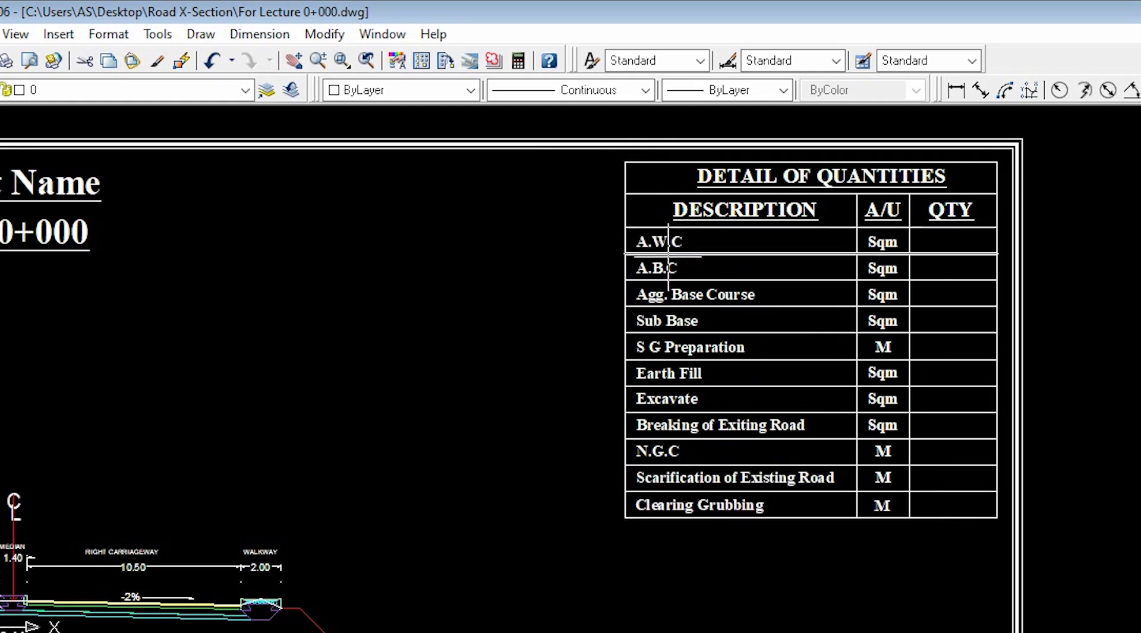
pyautogui.scroll(-3, 686, 243)
pyautogui.scroll(3, 677, 256)
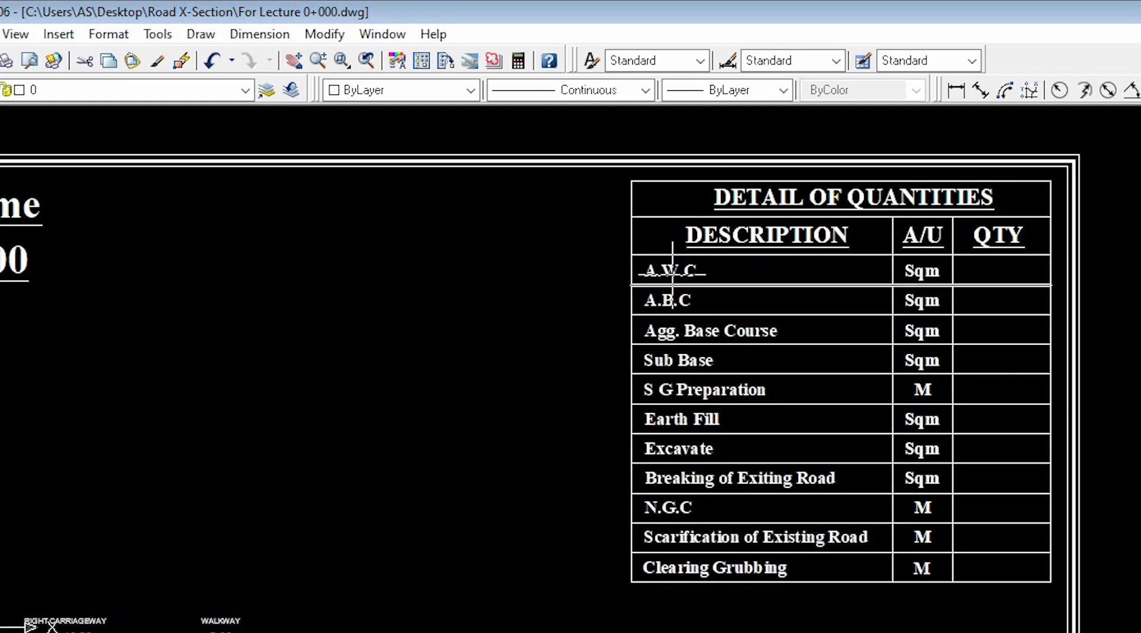
# Examine the Earth Fill entry in the quantities table and the matching pavement layers on the RD 0+000 cross-section.
pyautogui.click(674, 405)
pyautogui.click(674, 425)
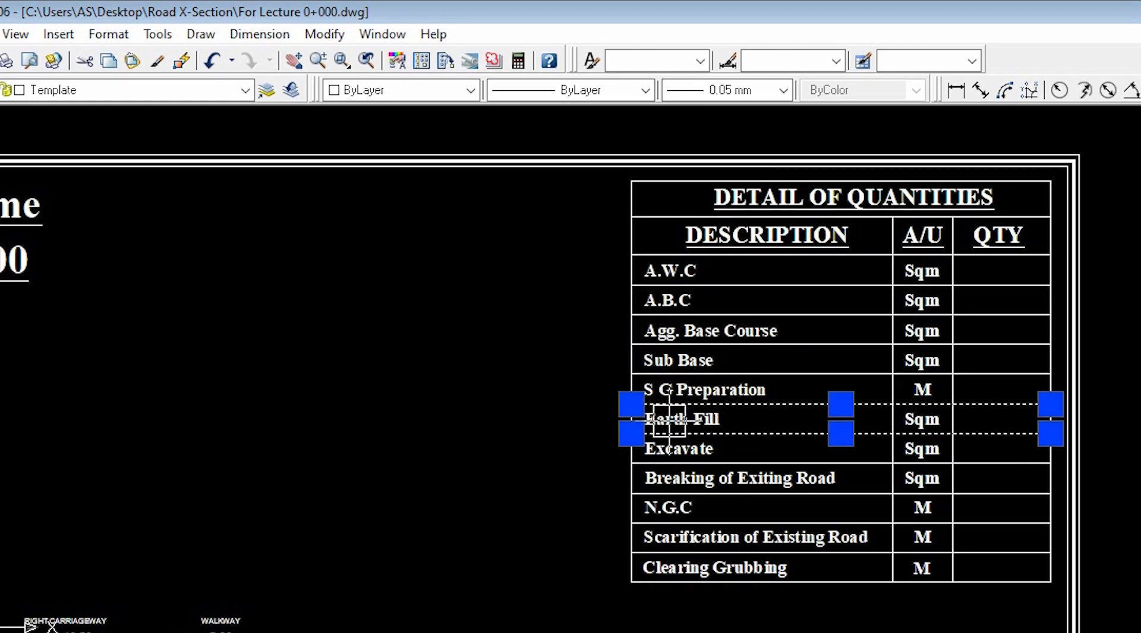
pyautogui.scroll(3, 676, 425)
pyautogui.press('Escape')
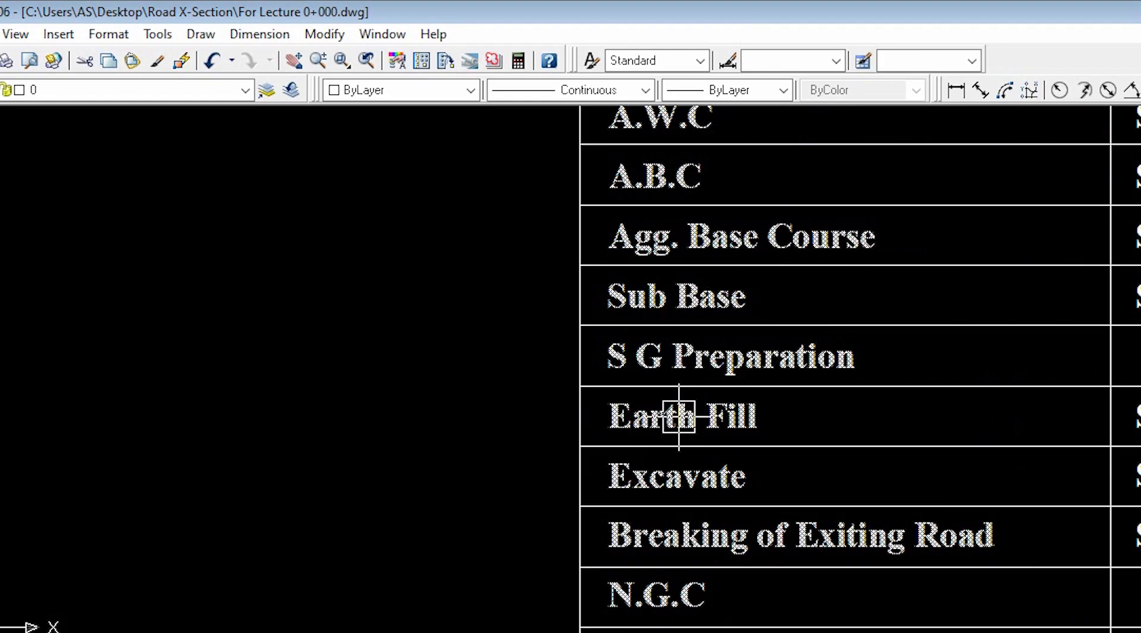
pyautogui.click(644, 422)
pyautogui.scroll(-5, 775, 398)
pyautogui.scroll(-4, 775, 395)
pyautogui.scroll(4, 588, 470)
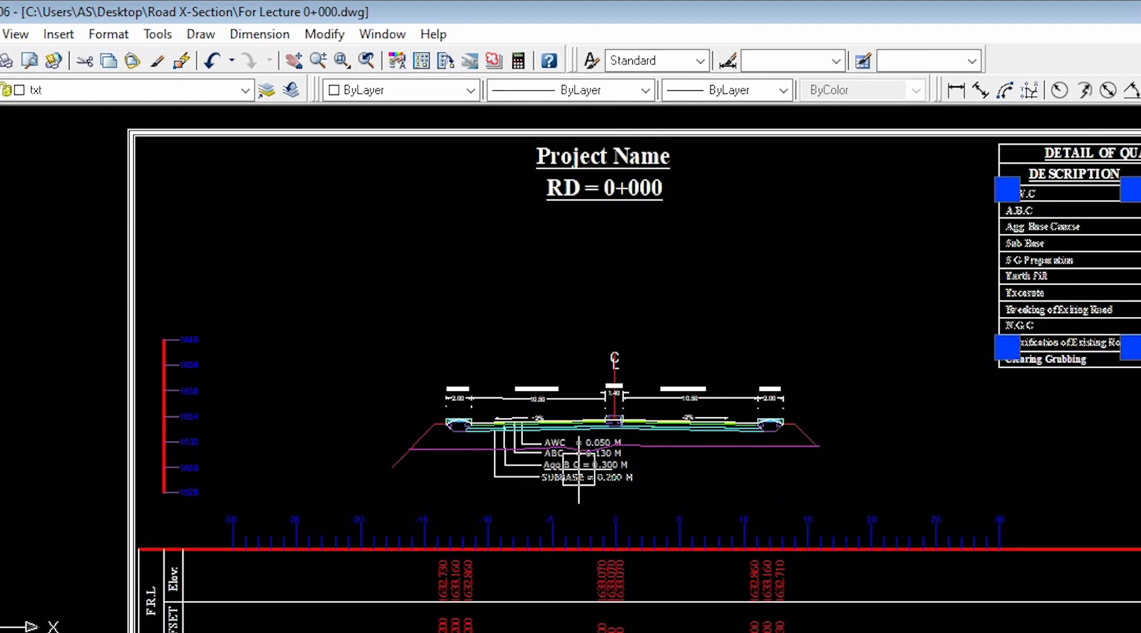
pyautogui.scroll(4, 658, 445)
pyautogui.scroll(-5, 695, 380)
pyautogui.scroll(4, 759, 350)
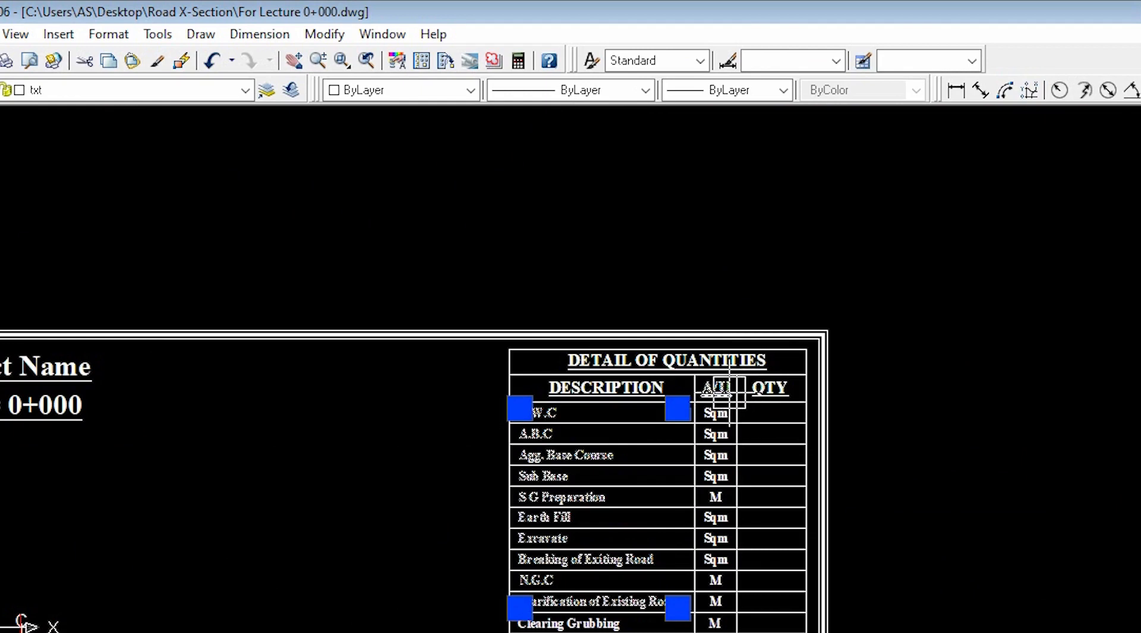
pyautogui.scroll(-5, 733, 410)
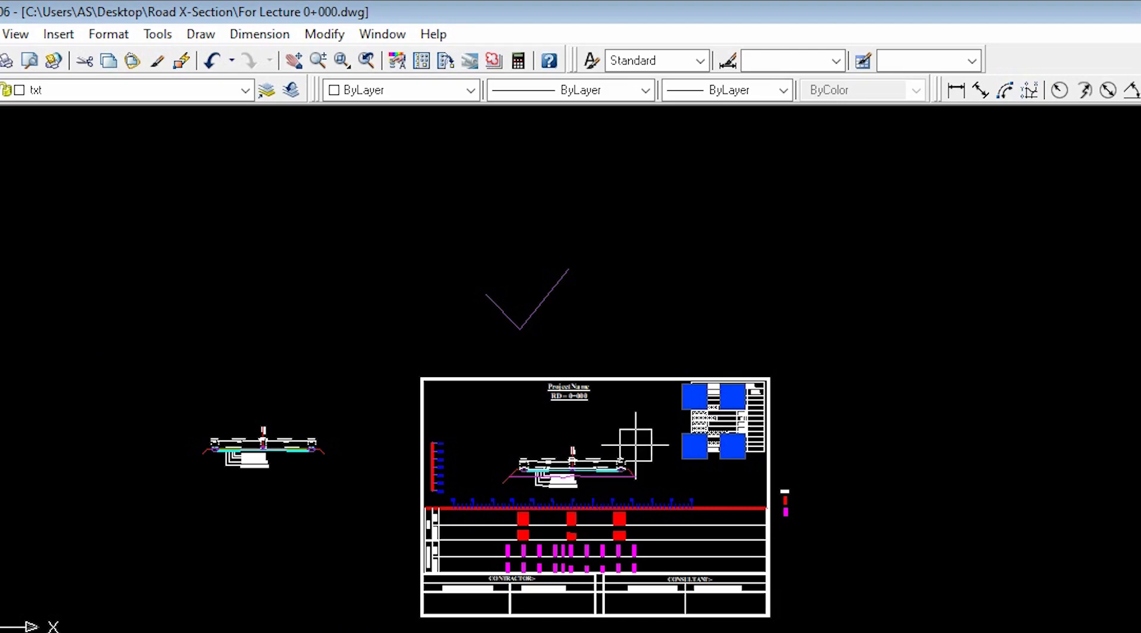
# Create a closed polyline boundary, with island detection, around the earth fill area between the subbase underside and the natural ground line.
pyautogui.scroll(2, 588, 484)
pyautogui.scroll(2, 596, 484)
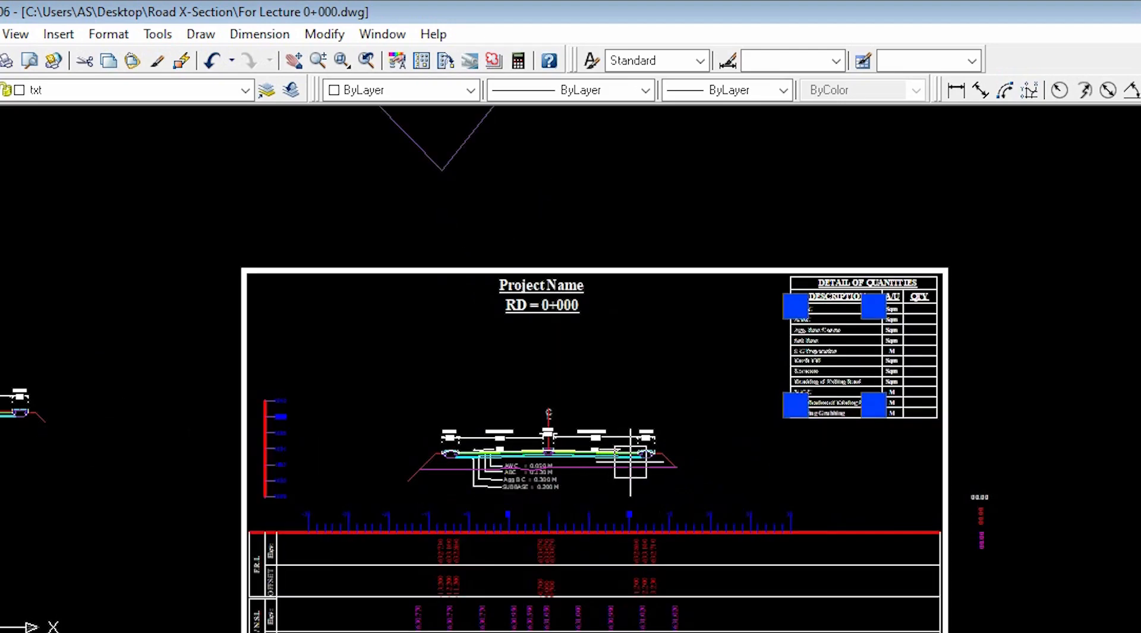
pyautogui.scroll(3, 577, 473)
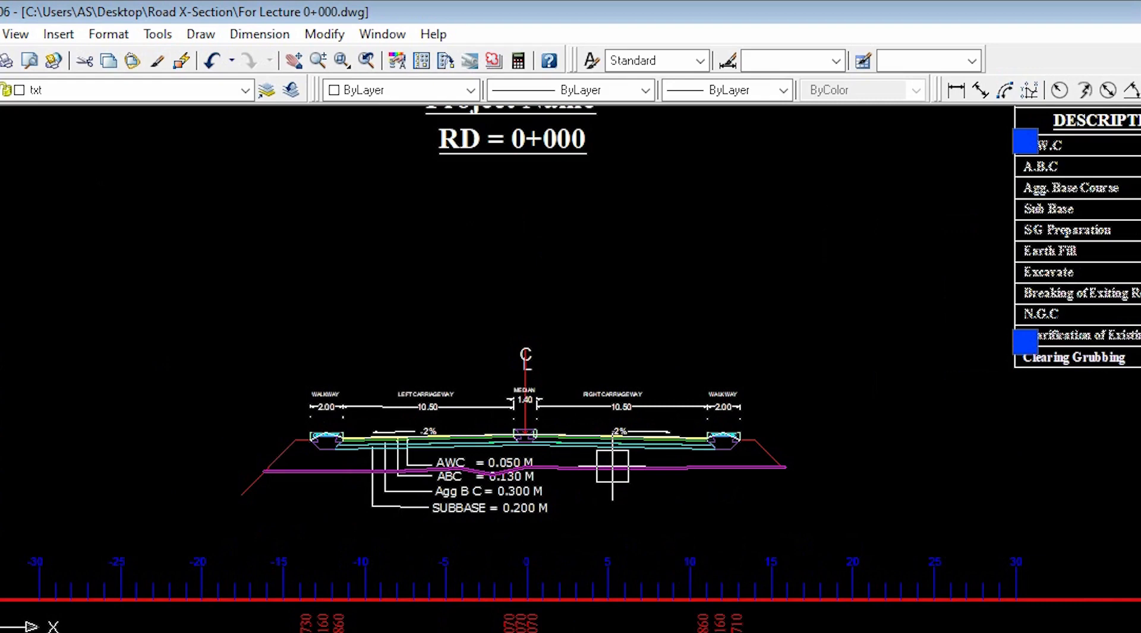
pyautogui.write('bo')
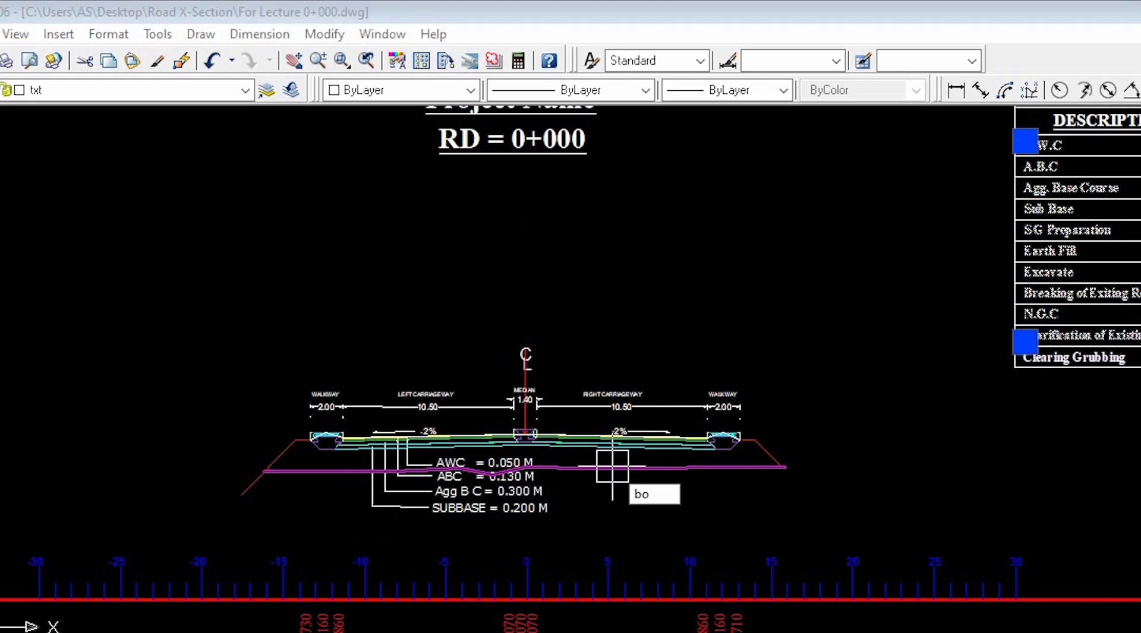
pyautogui.press('Return')
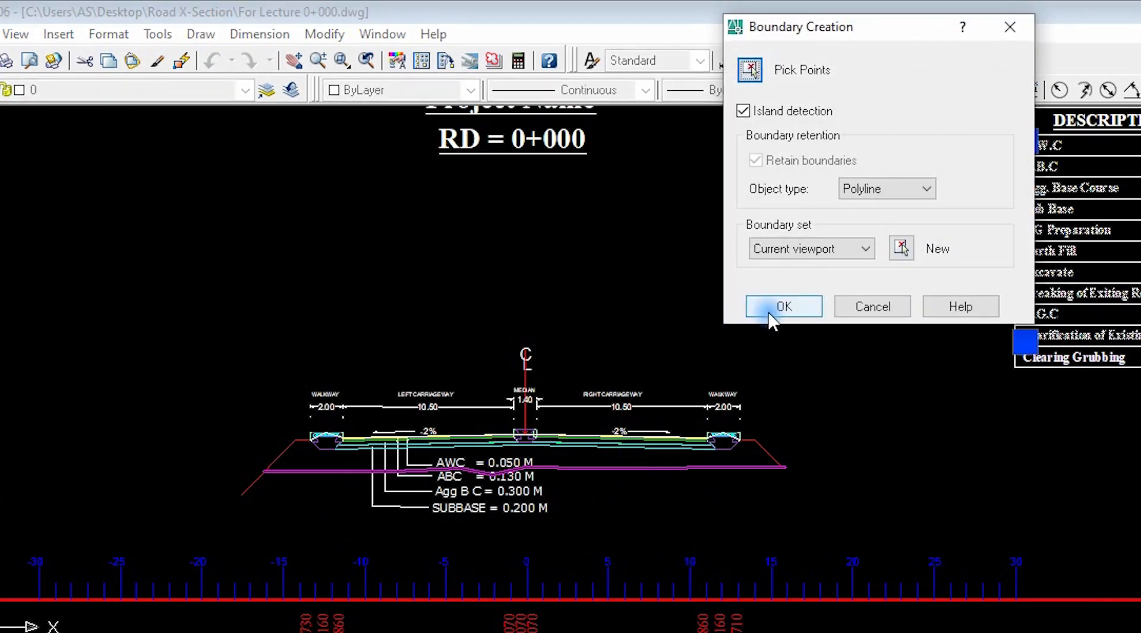
pyautogui.click(781, 306)
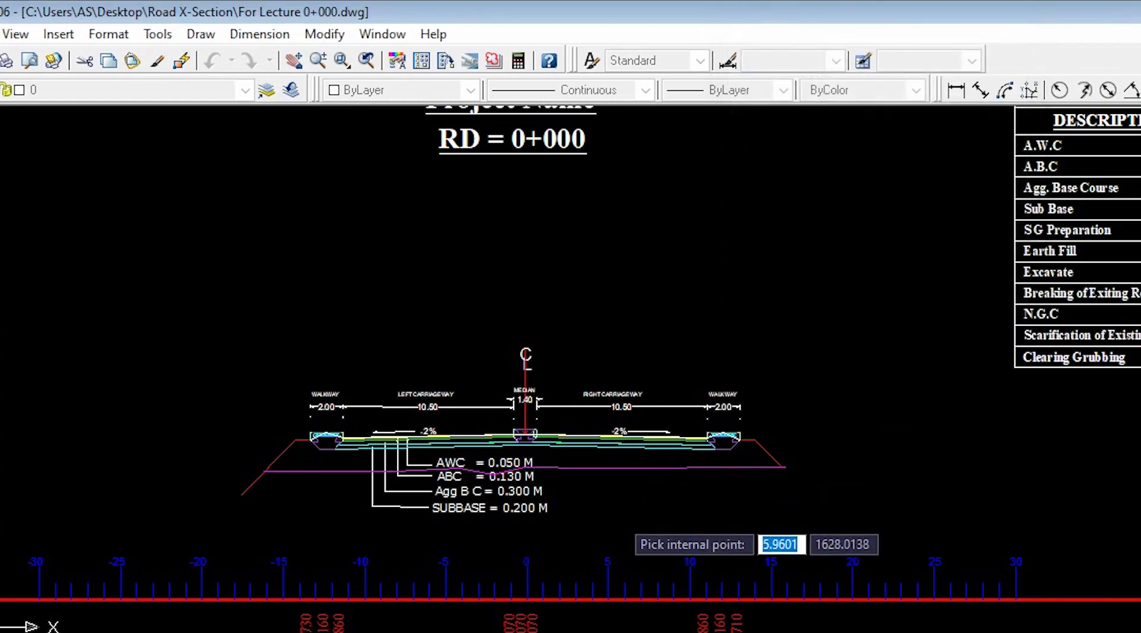
pyautogui.click(585, 464)
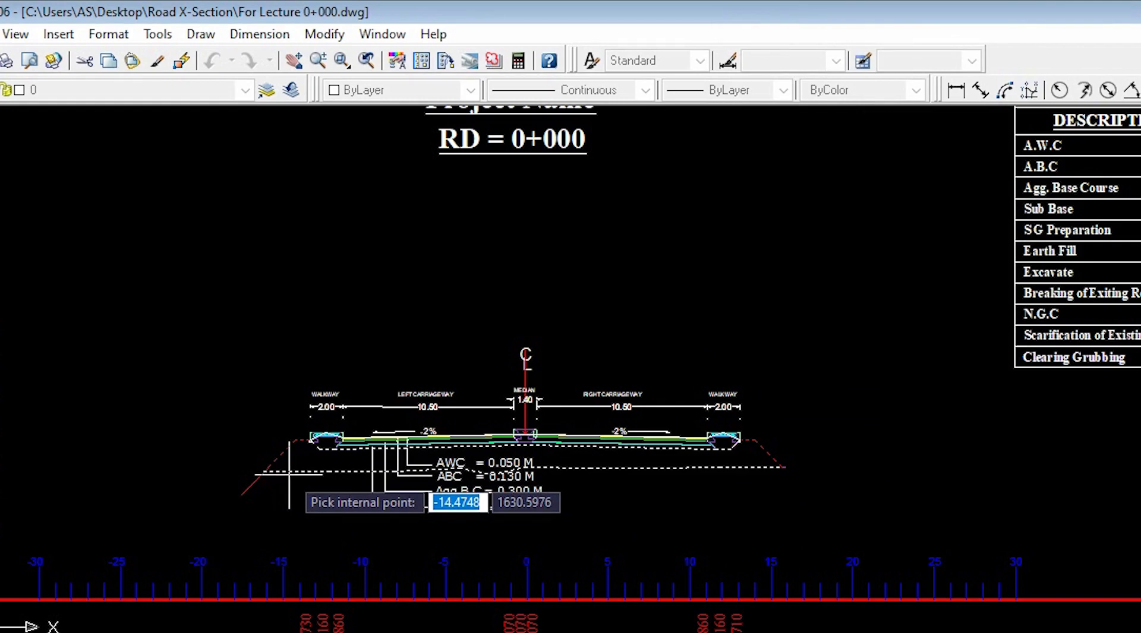
pyautogui.press('Return')
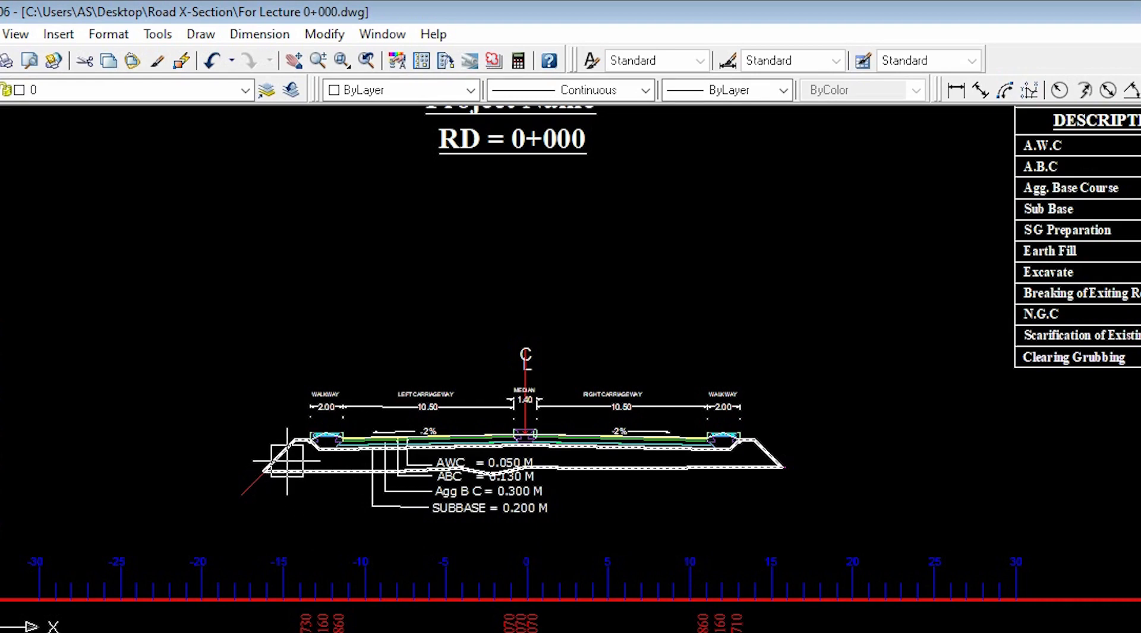
# List the properties of the earth fill boundary polyline to read its area.
pyautogui.click(623, 471)
pyautogui.write('li')
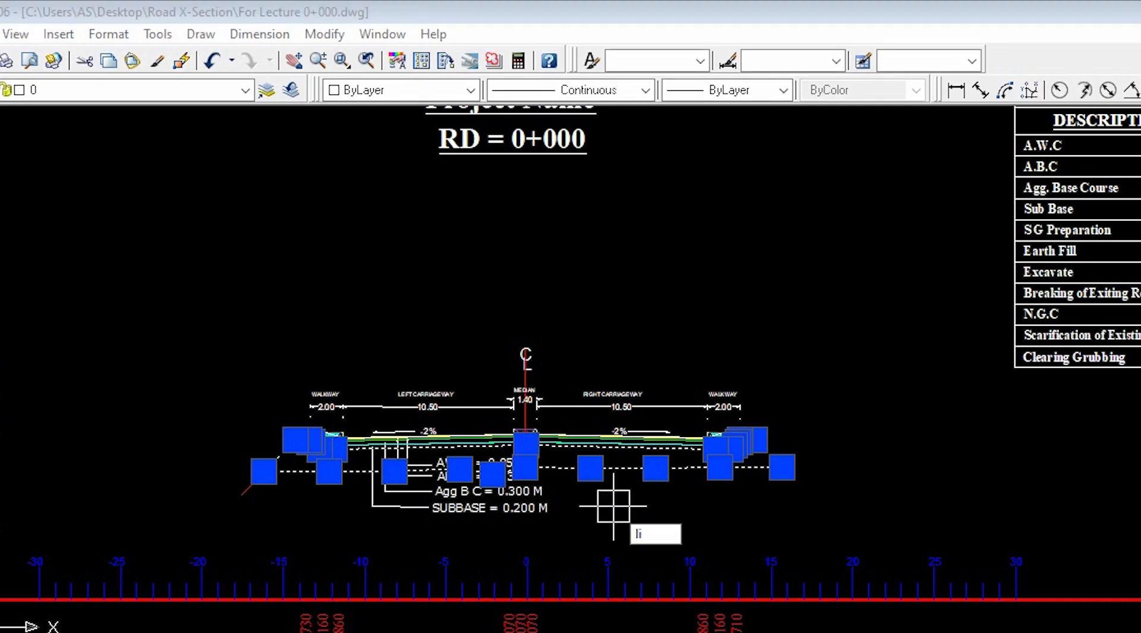
pyautogui.press('Return')
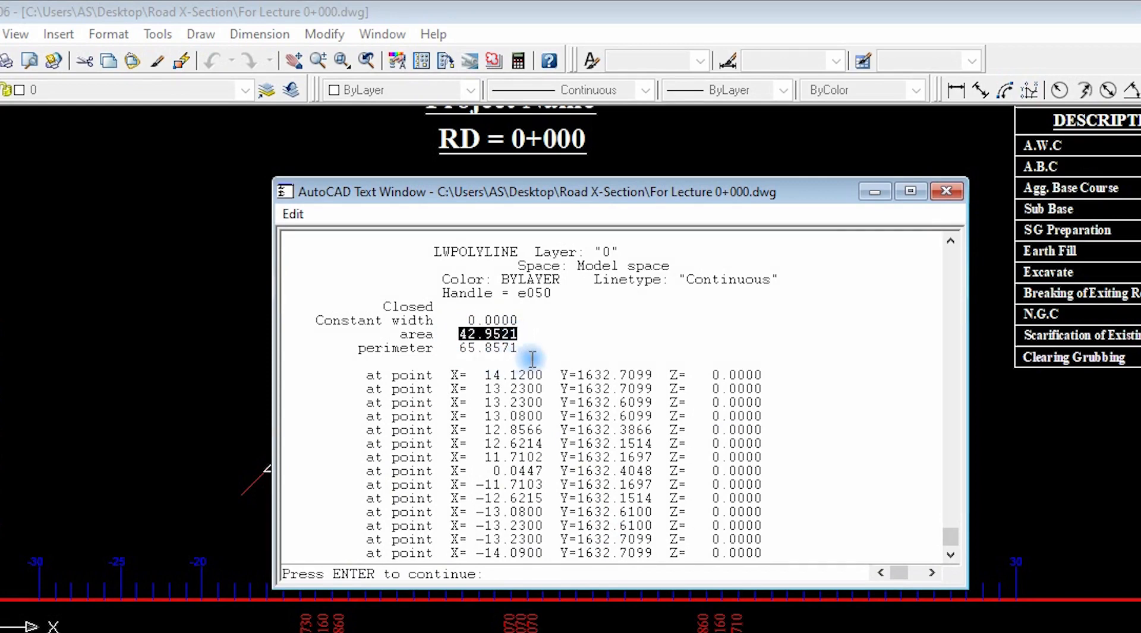
pyautogui.click(945, 192)
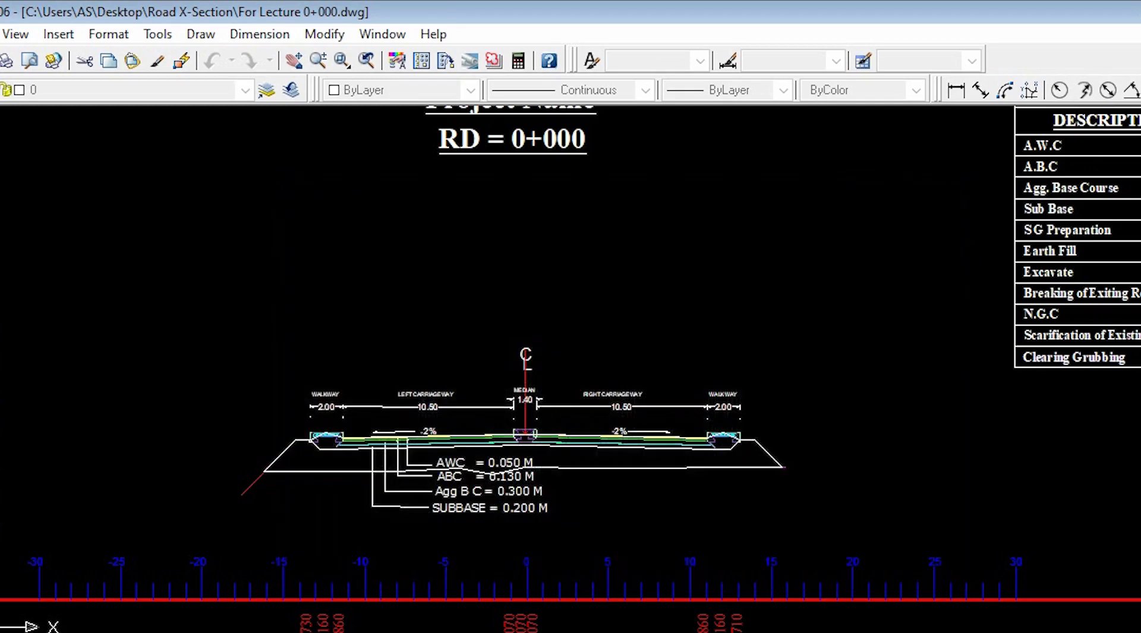
# Locate the Earth Fill row and its QTY cell in the DETAIL OF QUANTITIES table.
pyautogui.scroll(-6, 363, 411)
pyautogui.scroll(6, 583, 375)
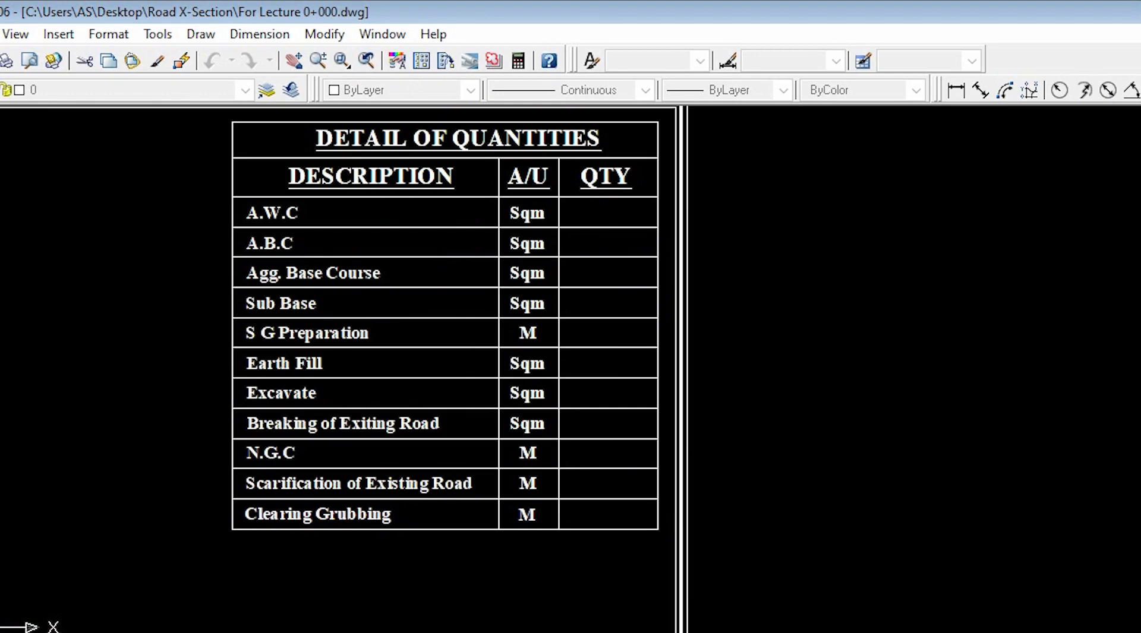
pyautogui.scroll(3, 285, 370)
pyautogui.click(275, 373)
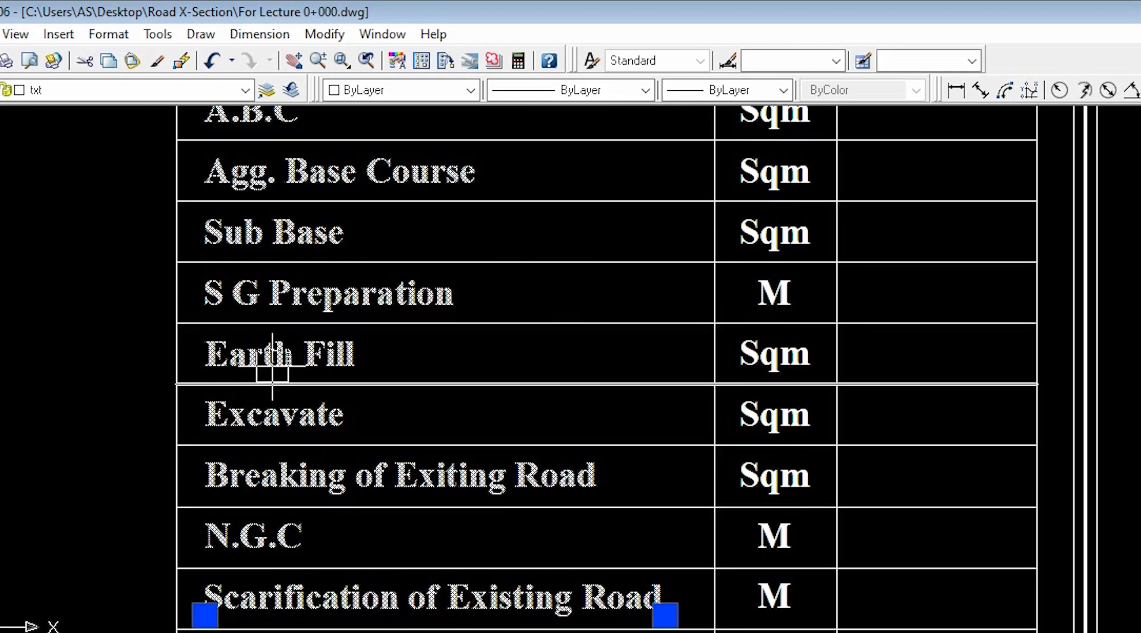
pyautogui.scroll(-4, 272, 373)
pyautogui.scroll(3, 272, 373)
pyautogui.press('Escape')
pyautogui.scroll(-2, 320, 440)
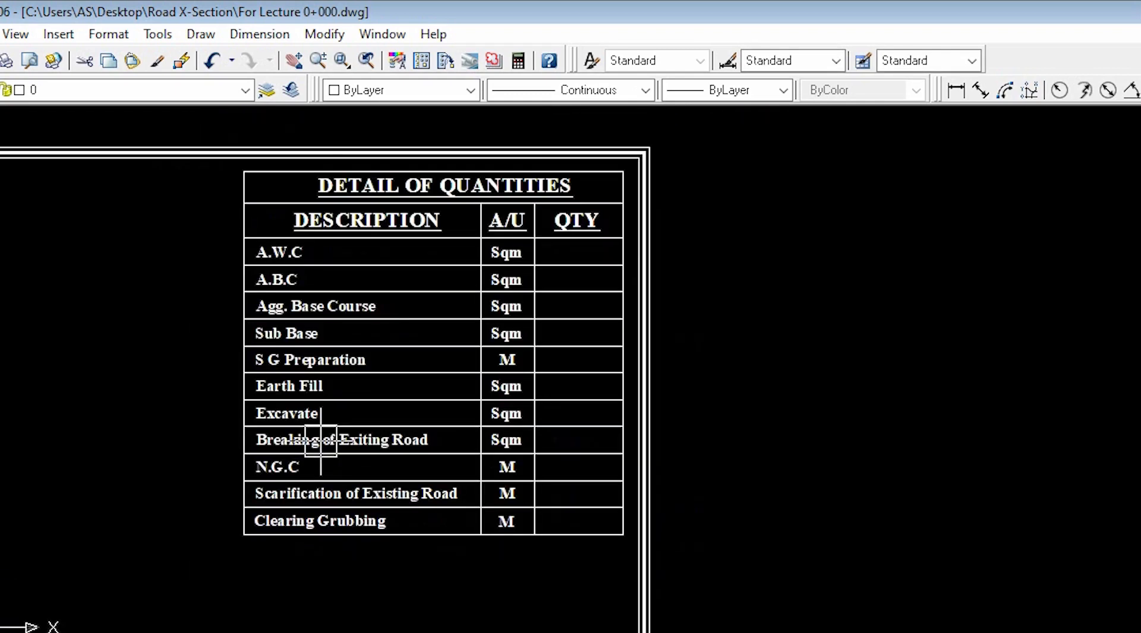
# Place a multiline text reading 42.9521 in the empty area beside the section sheet.
pyautogui.scroll(-2, 706, 354)
pyautogui.write('l')
pyautogui.press('Return')
pyautogui.click(731, 377)
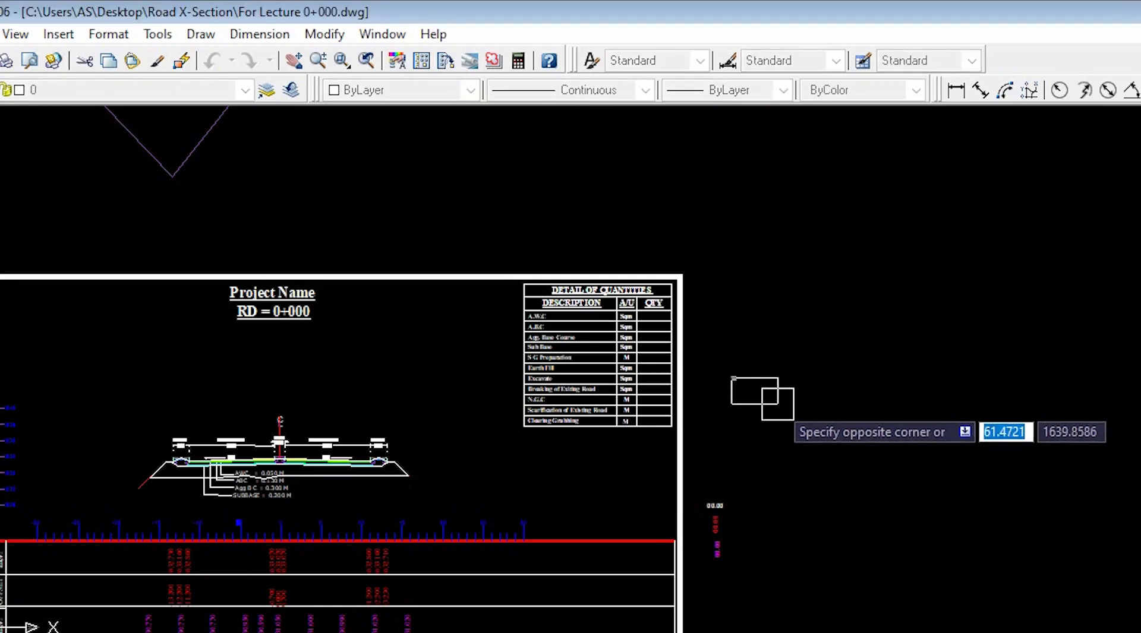
pyautogui.click(778, 406)
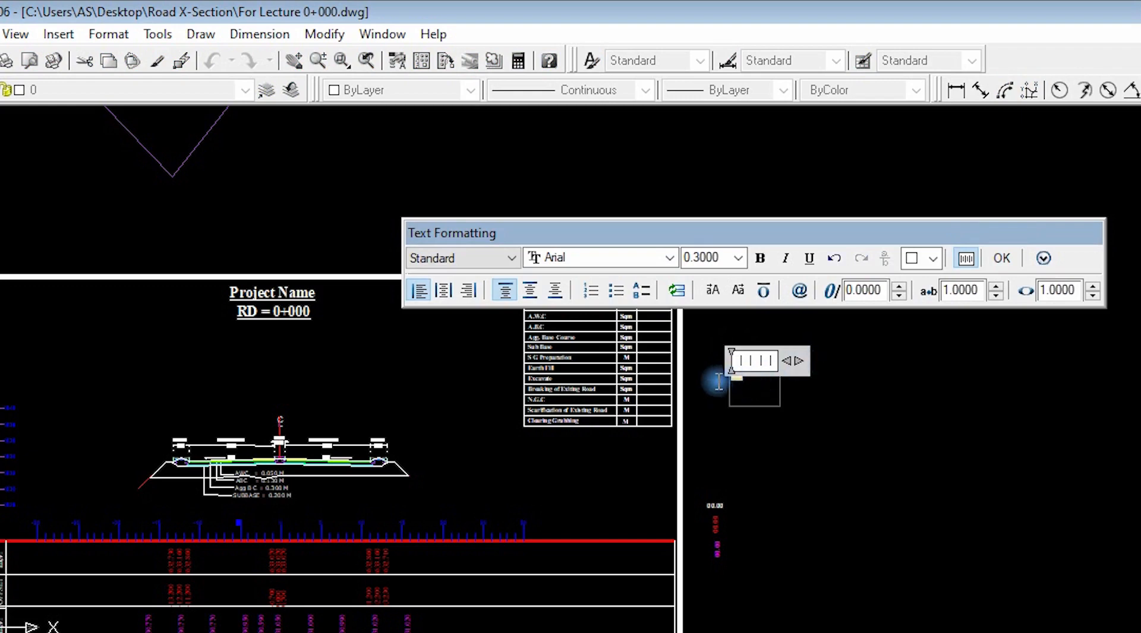
pyautogui.click(1001, 258)
pyautogui.scroll(8, 778, 394)
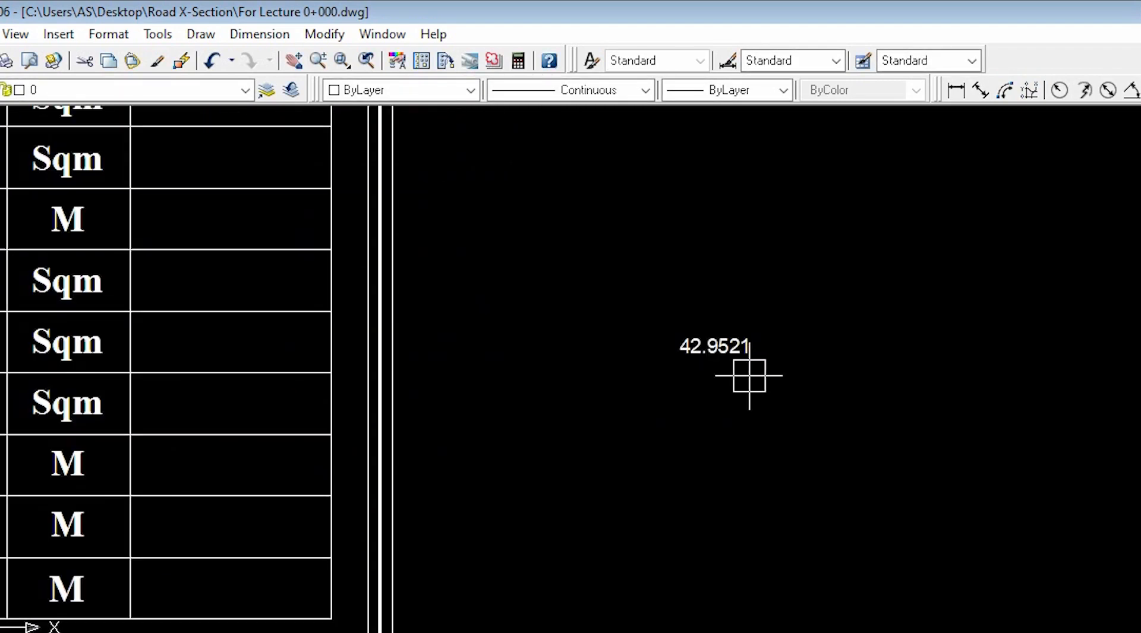
# Move the 42.9521 text into the QTY cell of the Earth Fill row.
pyautogui.click(704, 344)
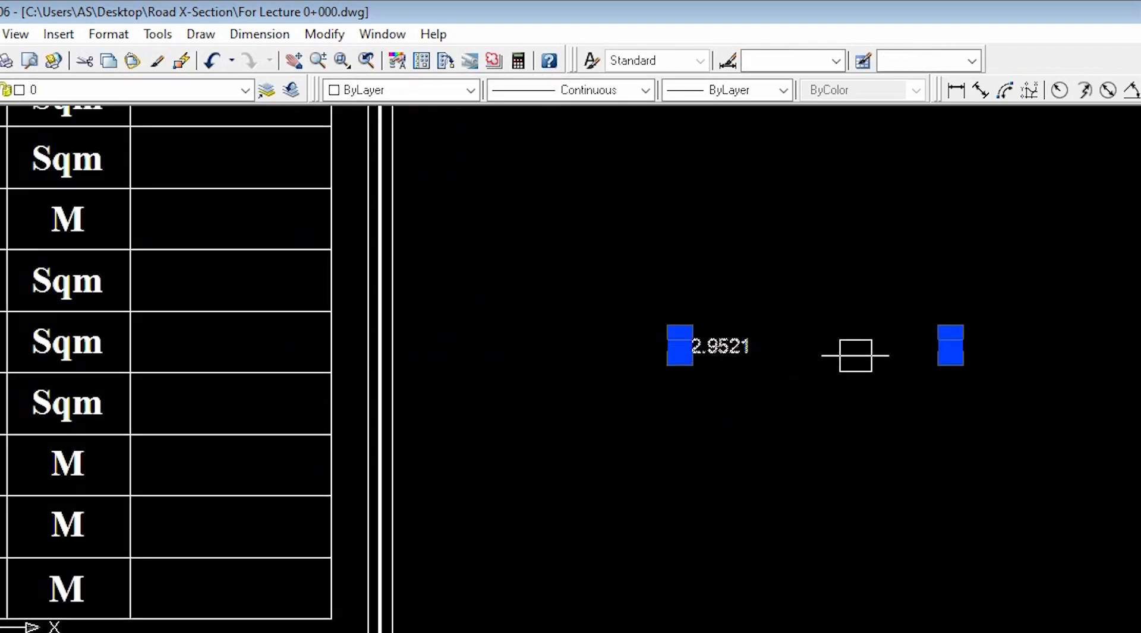
pyautogui.write('m')
pyautogui.press('Return')
pyautogui.click(731, 347)
pyautogui.scroll(-4, 812, 355)
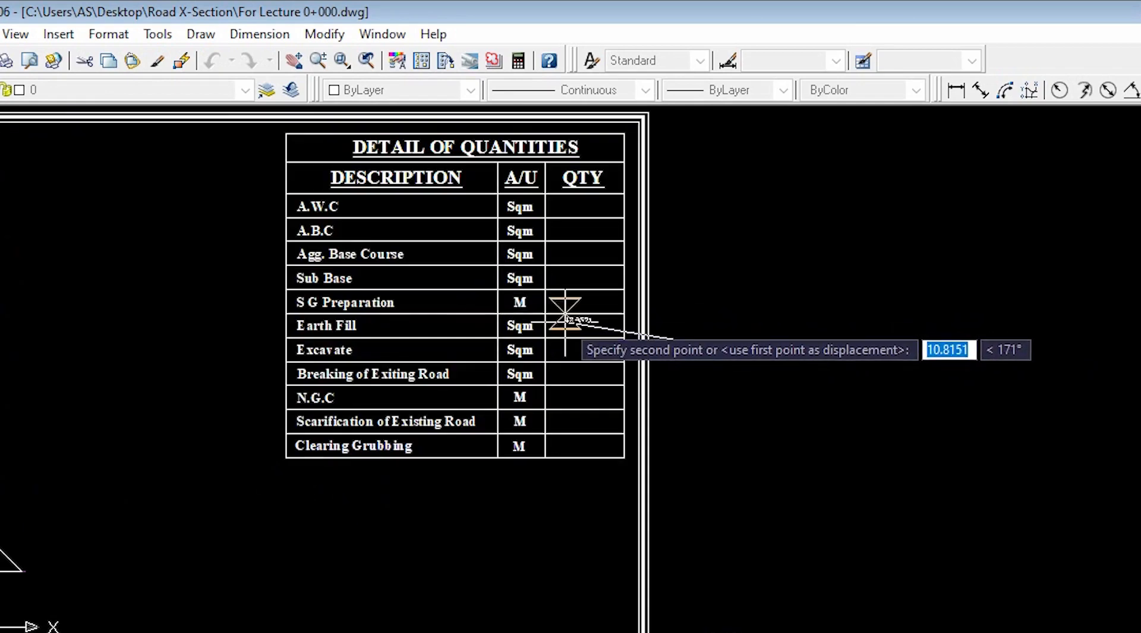
pyautogui.scroll(4, 569, 324)
pyautogui.click(555, 337)
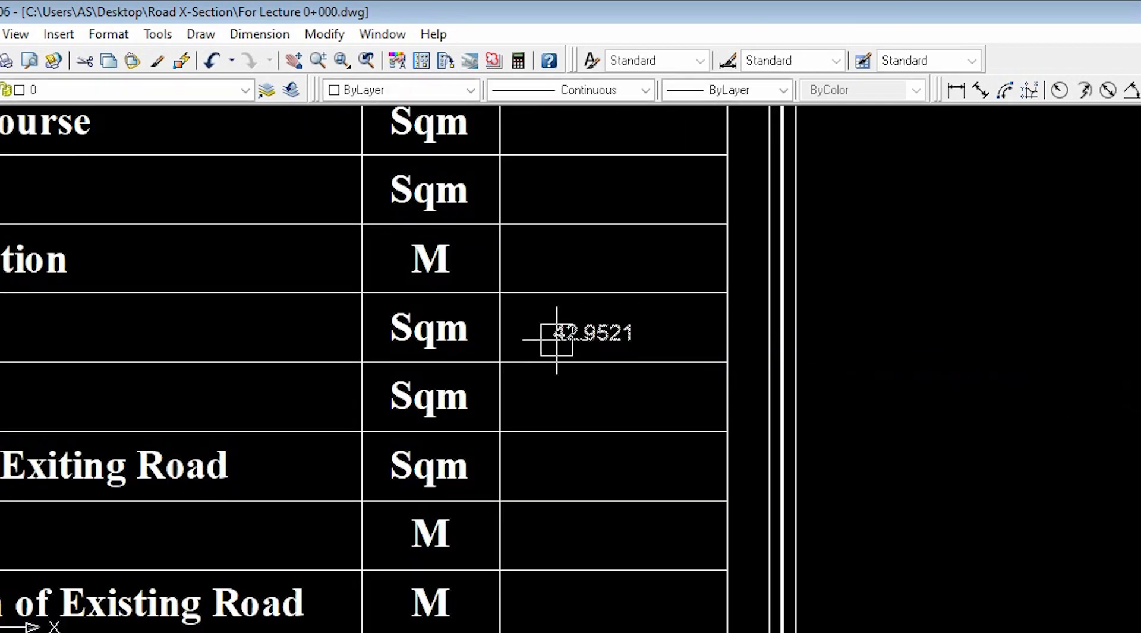
# Narrow the Earth Fill quantity's text box to a width of about 1.75.
pyautogui.doubleClick(578, 335)
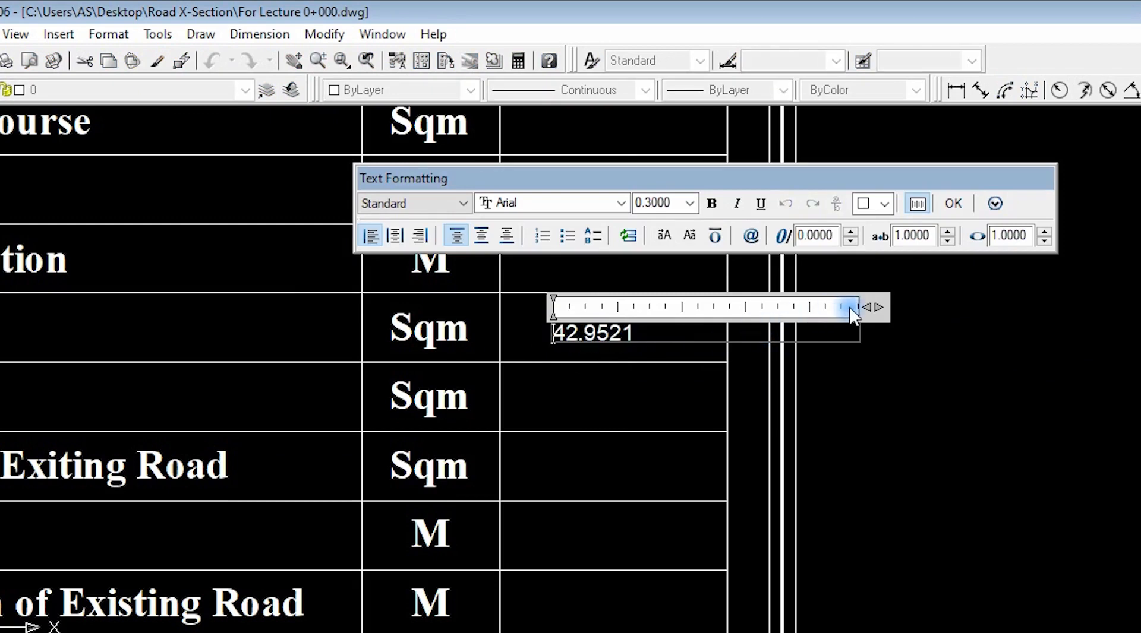
pyautogui.moveTo(876, 306); pyautogui.dragTo(662, 307)
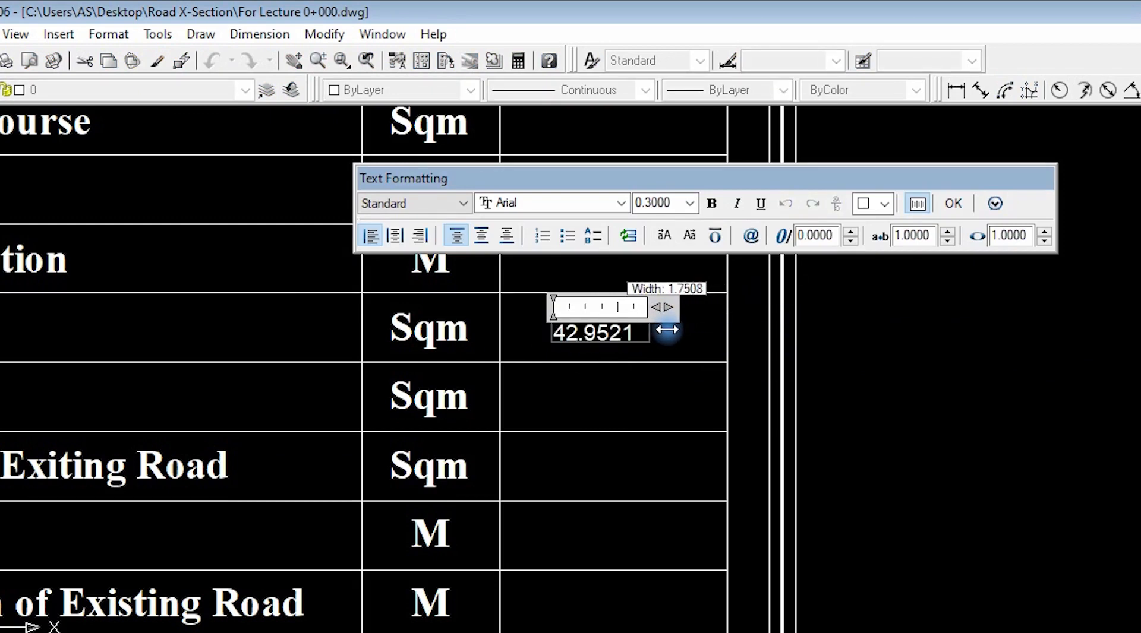
pyautogui.click(952, 206)
# Set the text height of the Earth Fill quantity to 0.5.
pyautogui.doubleClick(619, 332)
pyautogui.moveTo(636, 334); pyautogui.dragTo(522, 331)
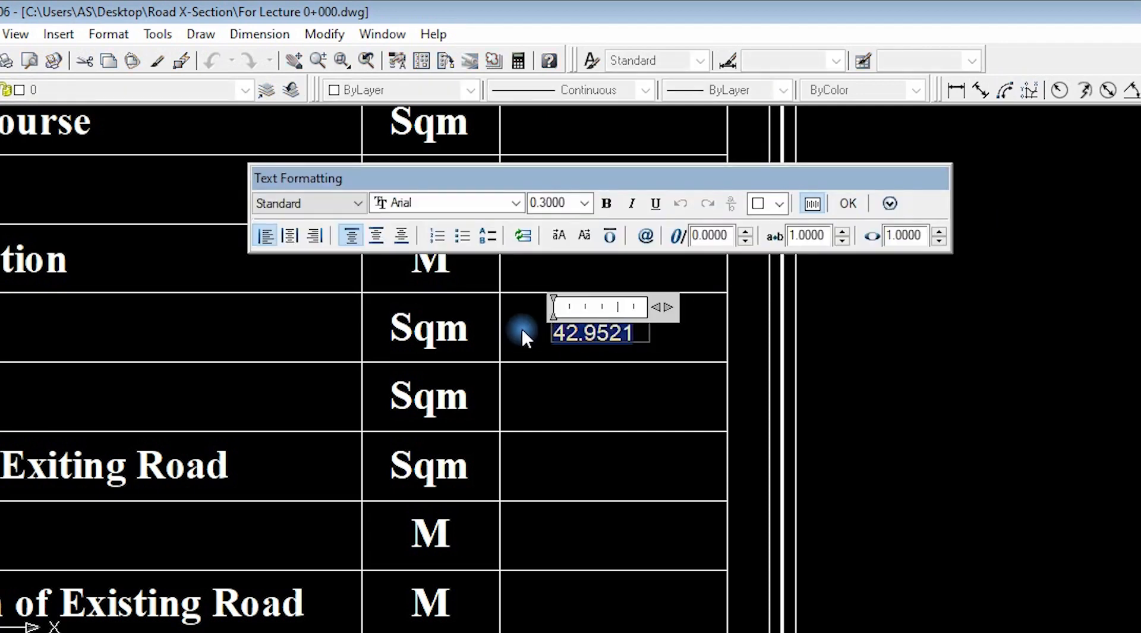
pyautogui.click(586, 204)
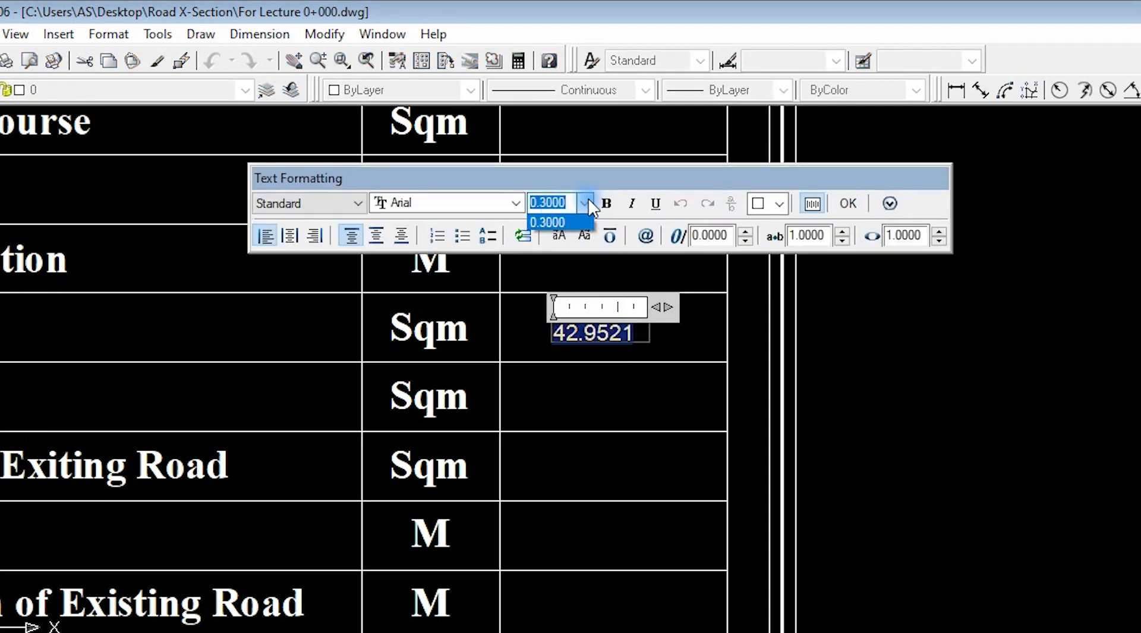
pyautogui.write('.5')
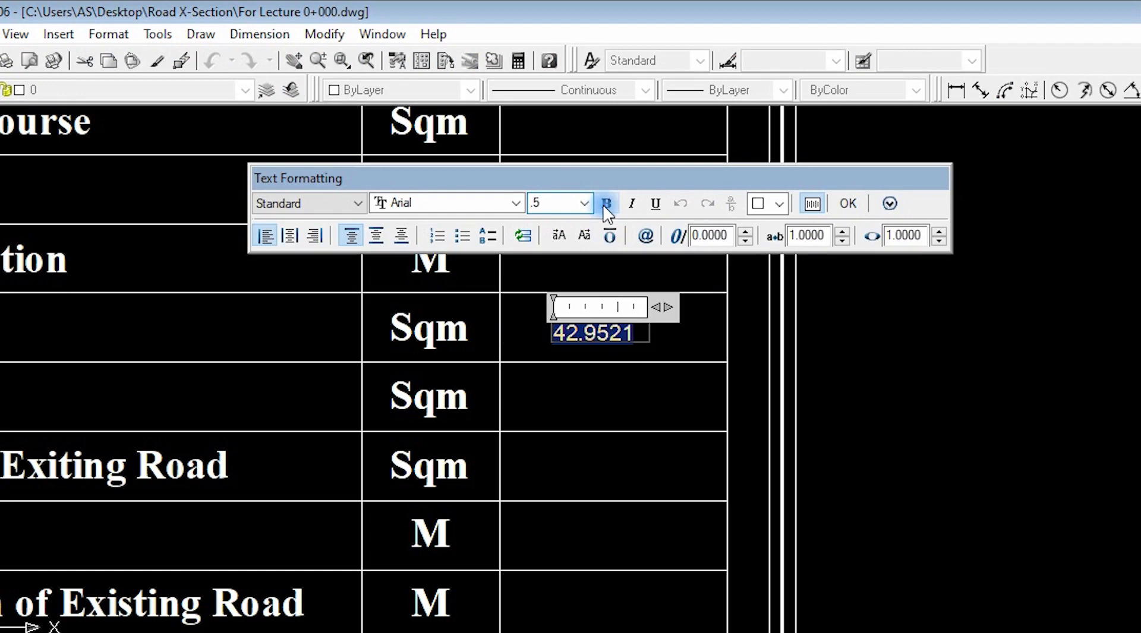
pyautogui.press('Return')
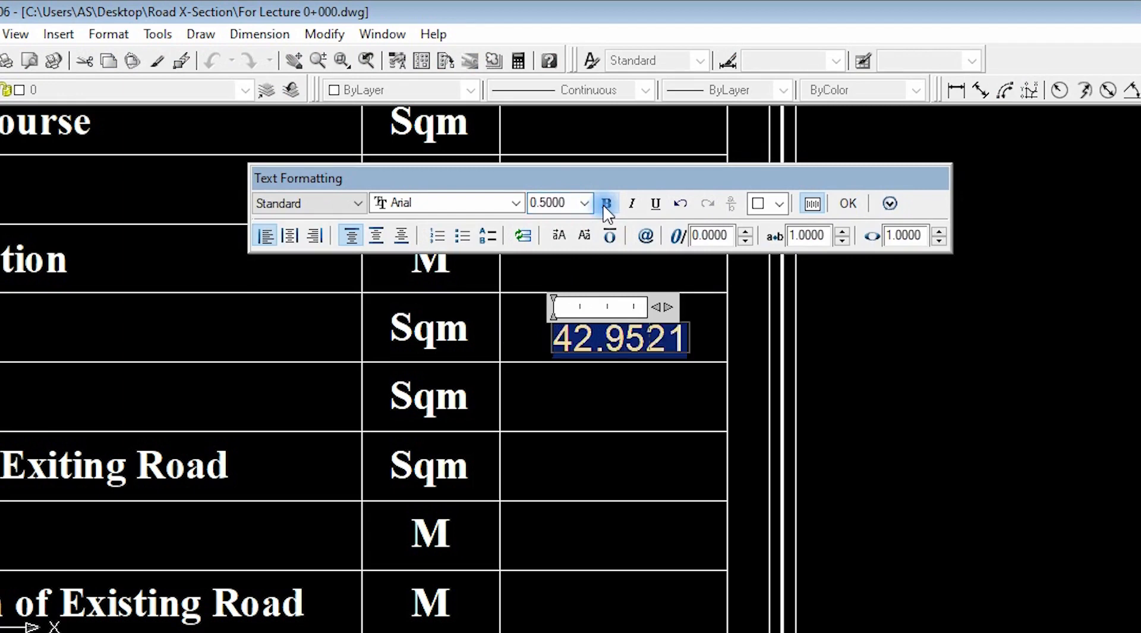
pyautogui.click(849, 204)
# Shorten the Earth Fill quantity to two decimals so it reads 42.95.
pyautogui.click(637, 334)
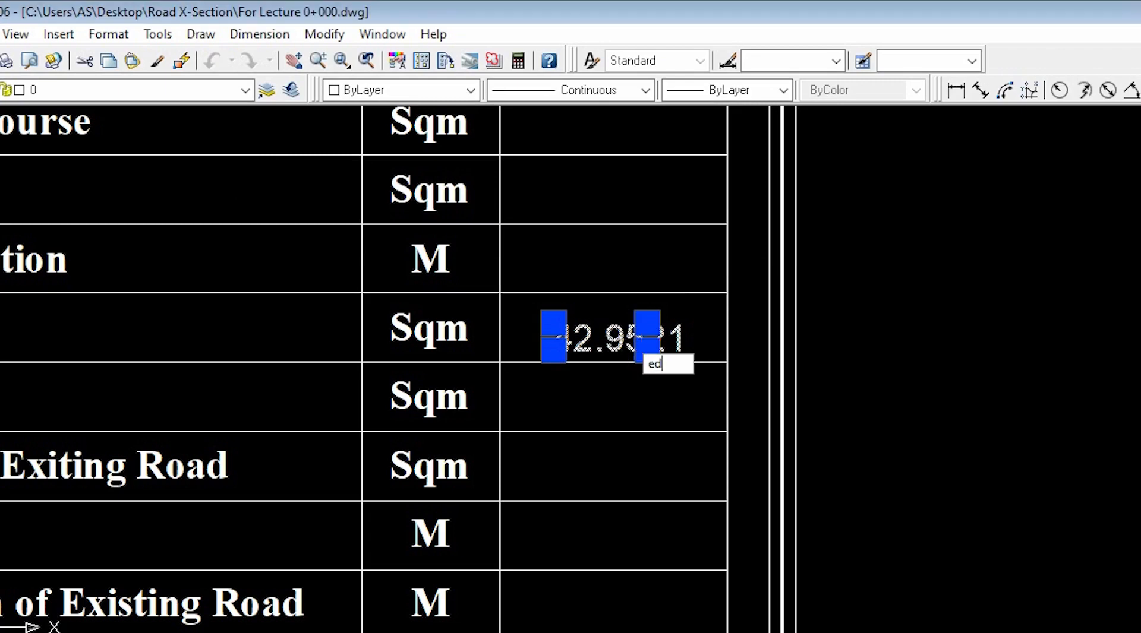
pyautogui.doubleClick(631, 337)
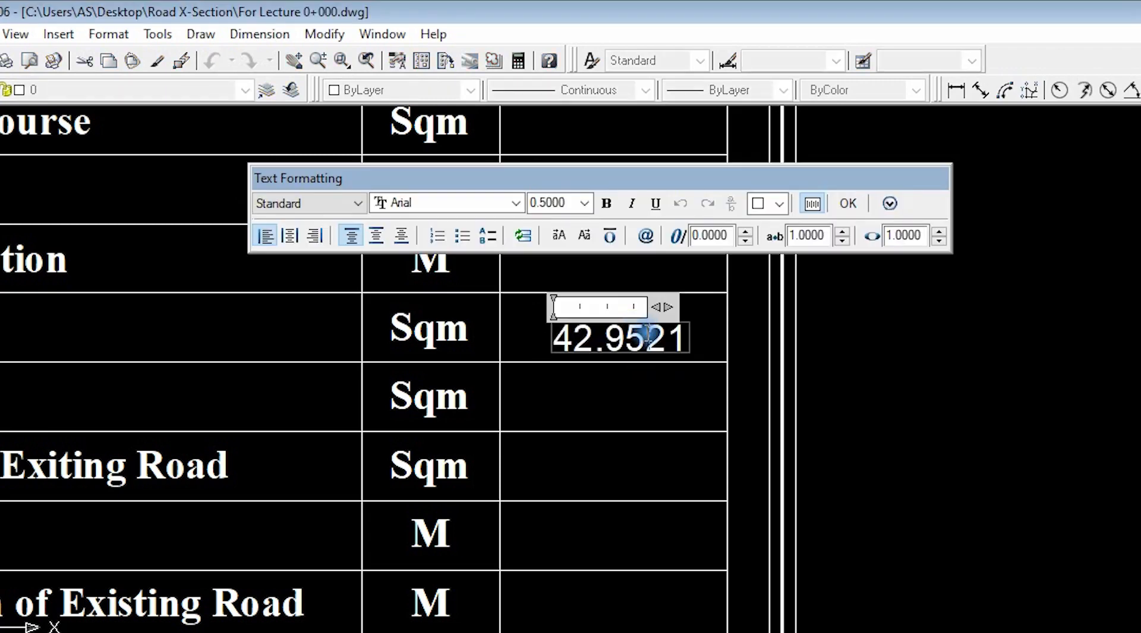
pyautogui.moveTo(646, 341); pyautogui.dragTo(683, 337)
pyautogui.press('Delete')
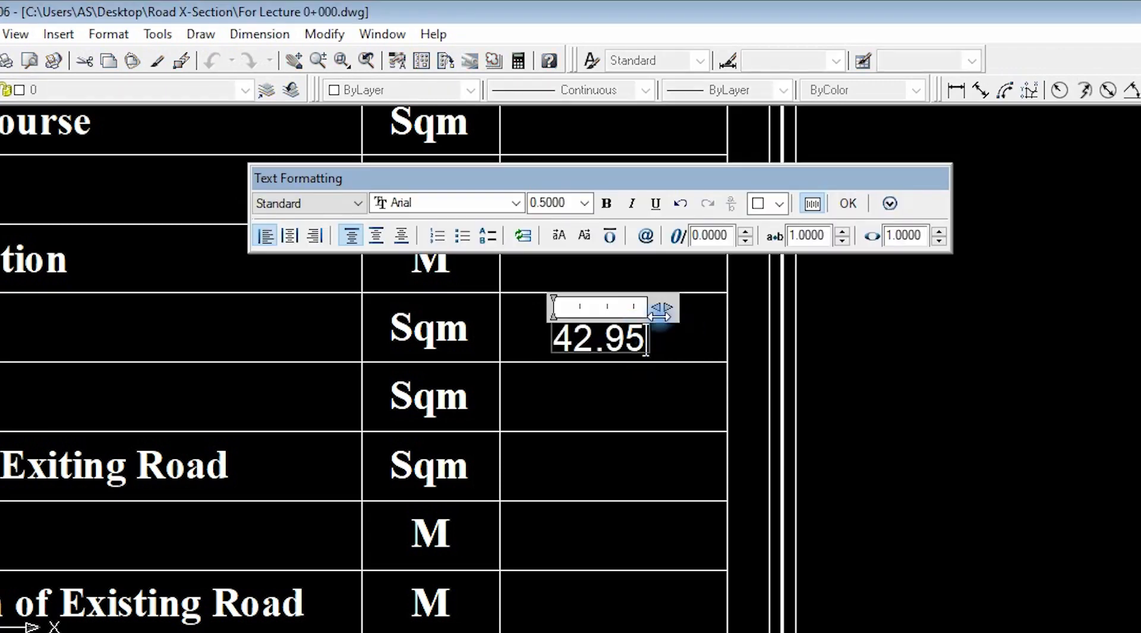
pyautogui.click(848, 203)
pyautogui.scroll(-5, 773, 339)
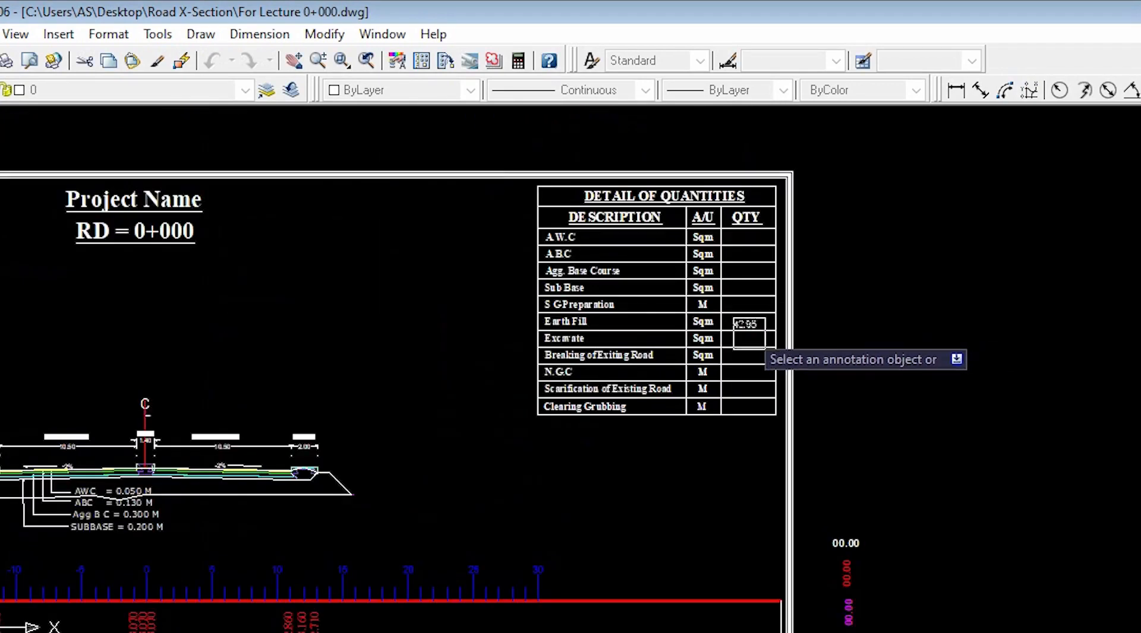
pyautogui.scroll(4, 746, 327)
pyautogui.press('Escape')
# Move the 42.95 text slightly to centre it better within the Earth Fill row's QTY cell.
pyautogui.click(736, 326)
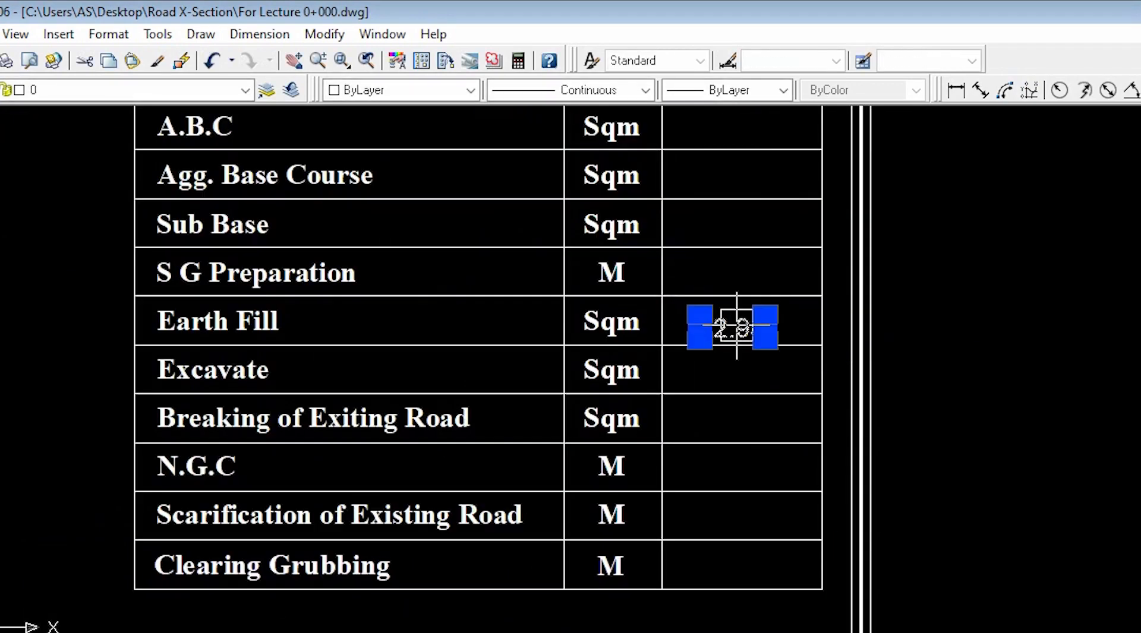
pyautogui.write('m')
pyautogui.press('Return')
pyautogui.click(738, 324)
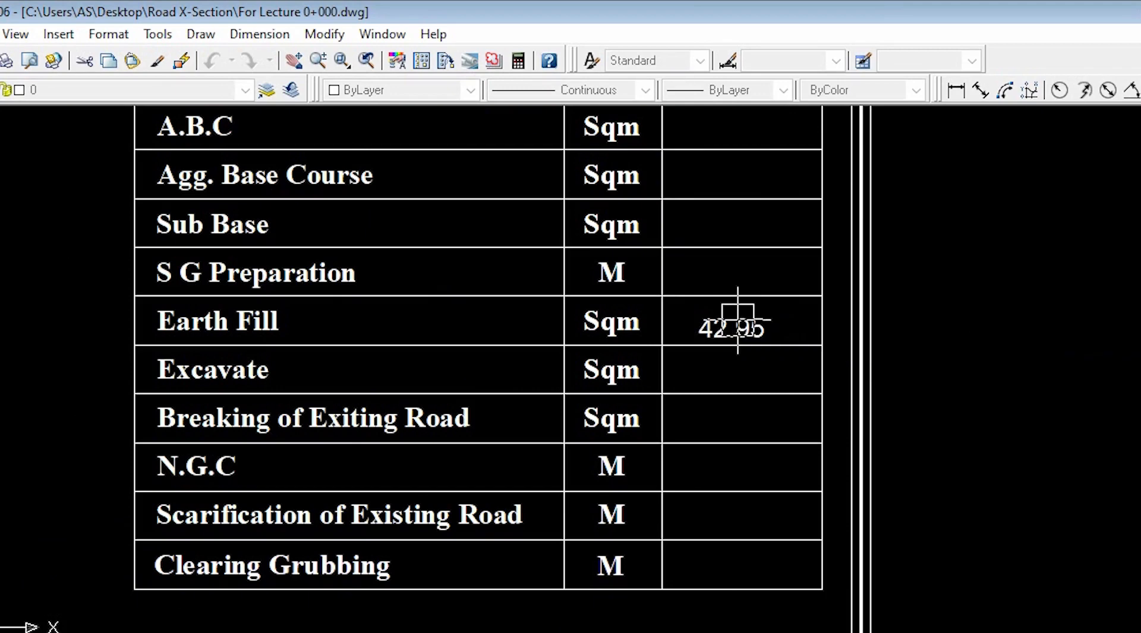
pyautogui.click(742, 313)
pyautogui.click(735, 328)
pyautogui.press('space')
pyautogui.click(736, 327)
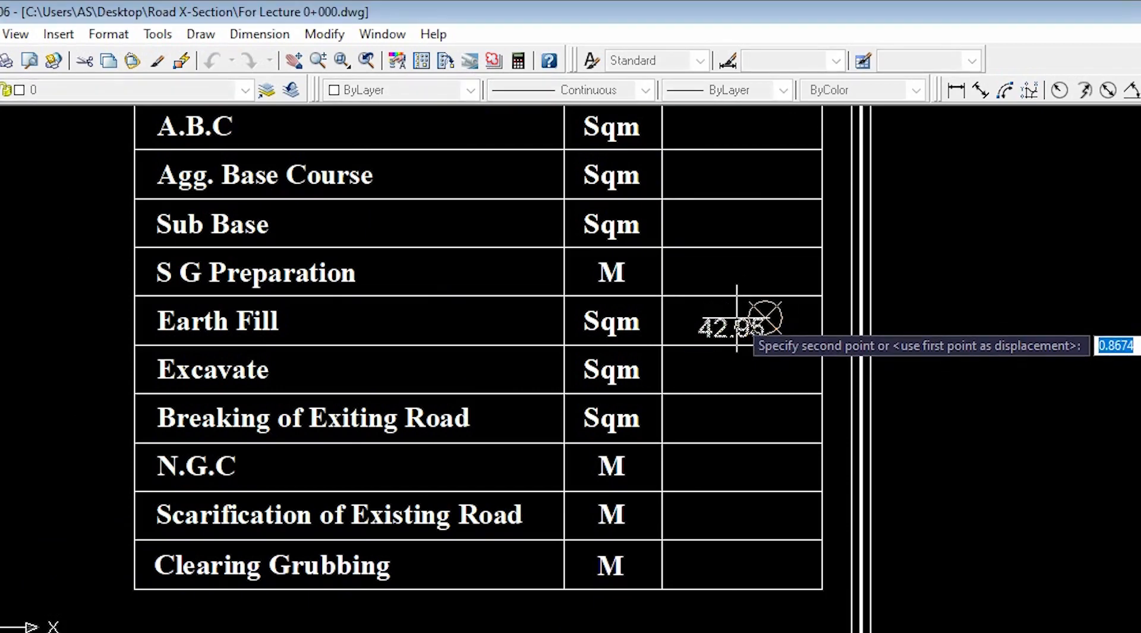
pyautogui.click(740, 328)
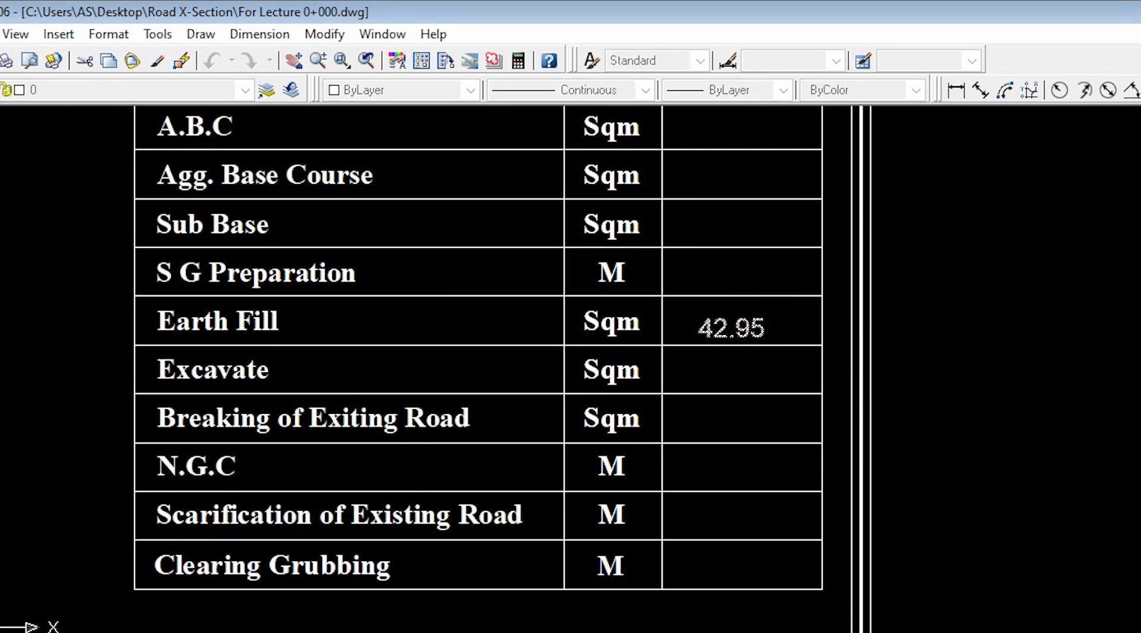
# List the properties of the closed Sub Base polyline on the cross-section and highlight its area value.
pyautogui.scroll(-2, 770, 330)
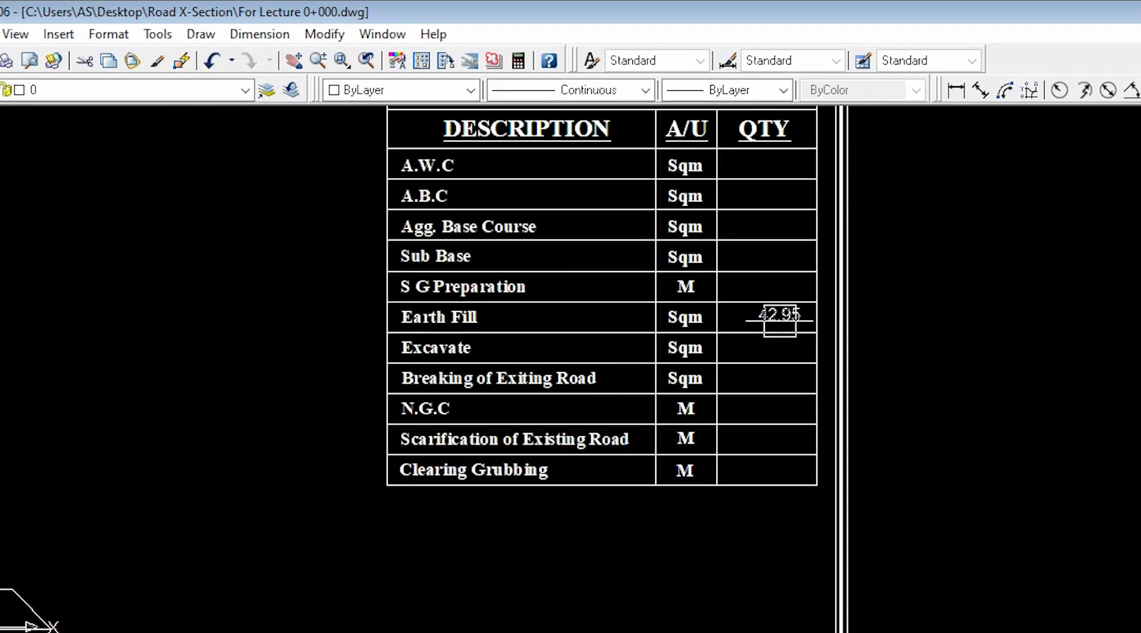
pyautogui.scroll(-5, 894, 307)
pyautogui.scroll(6, 574, 396)
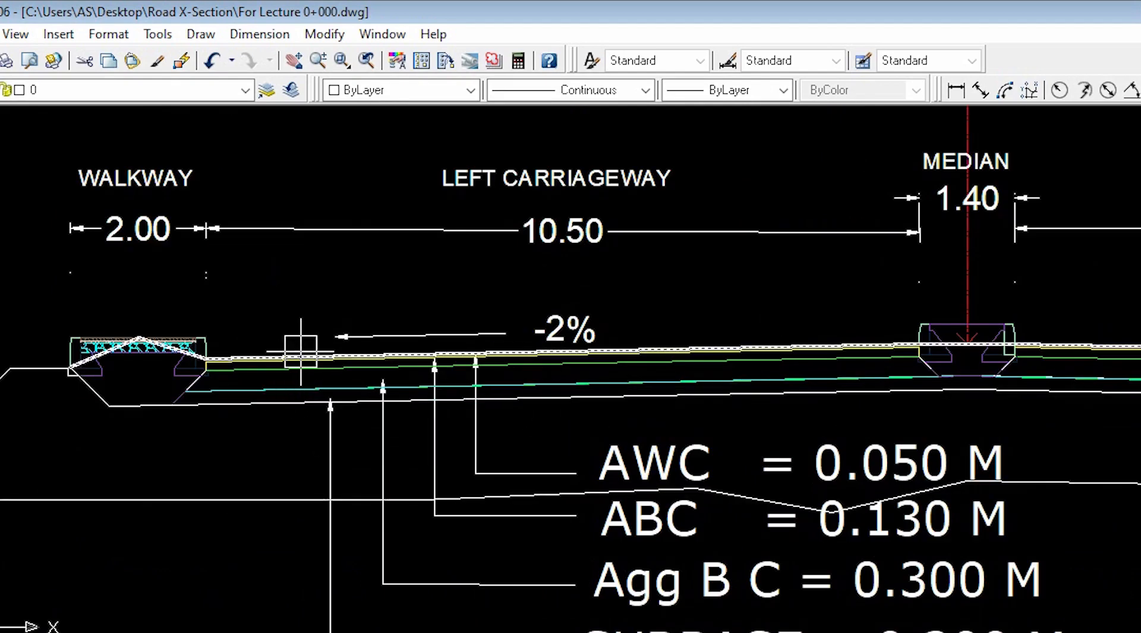
pyautogui.scroll(-2, 312, 375)
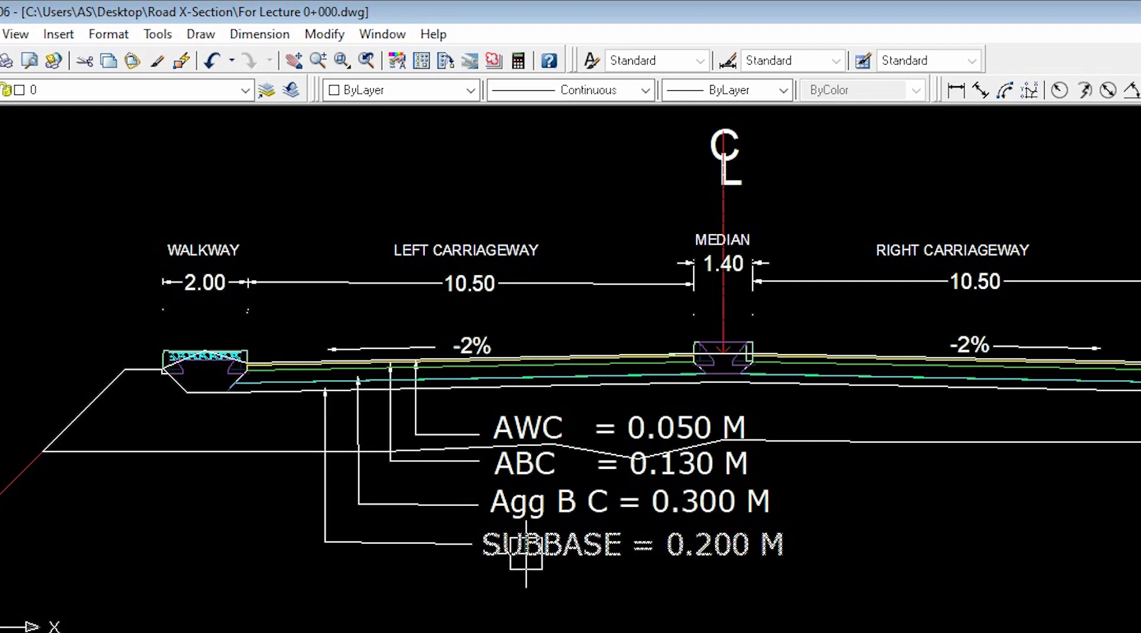
pyautogui.scroll(2, 558, 555)
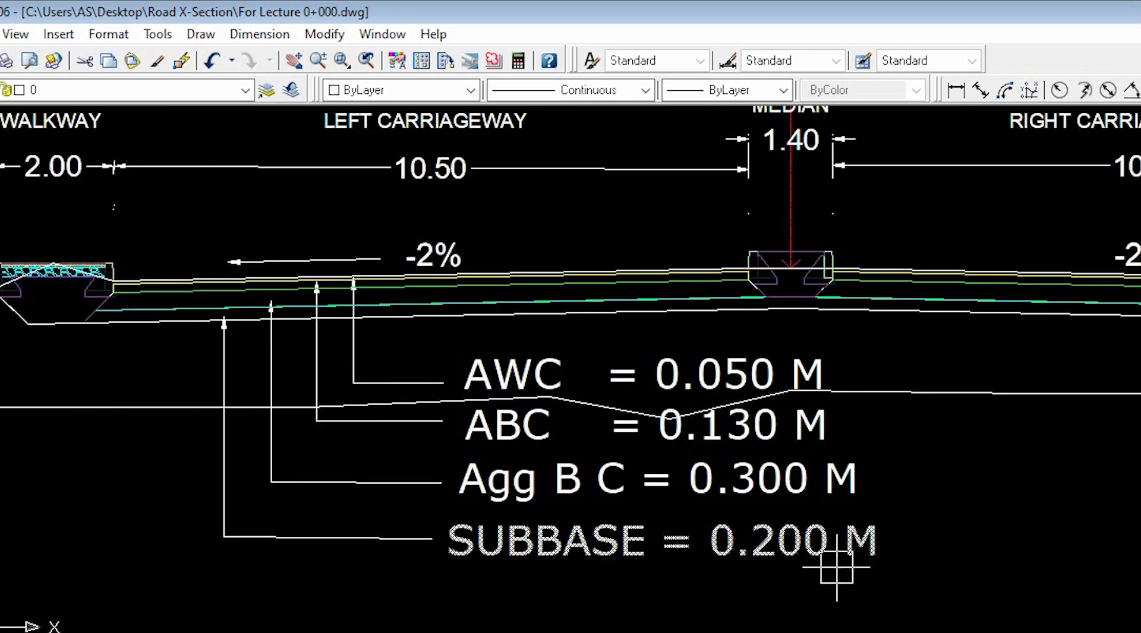
pyautogui.scroll(-2, 817, 554)
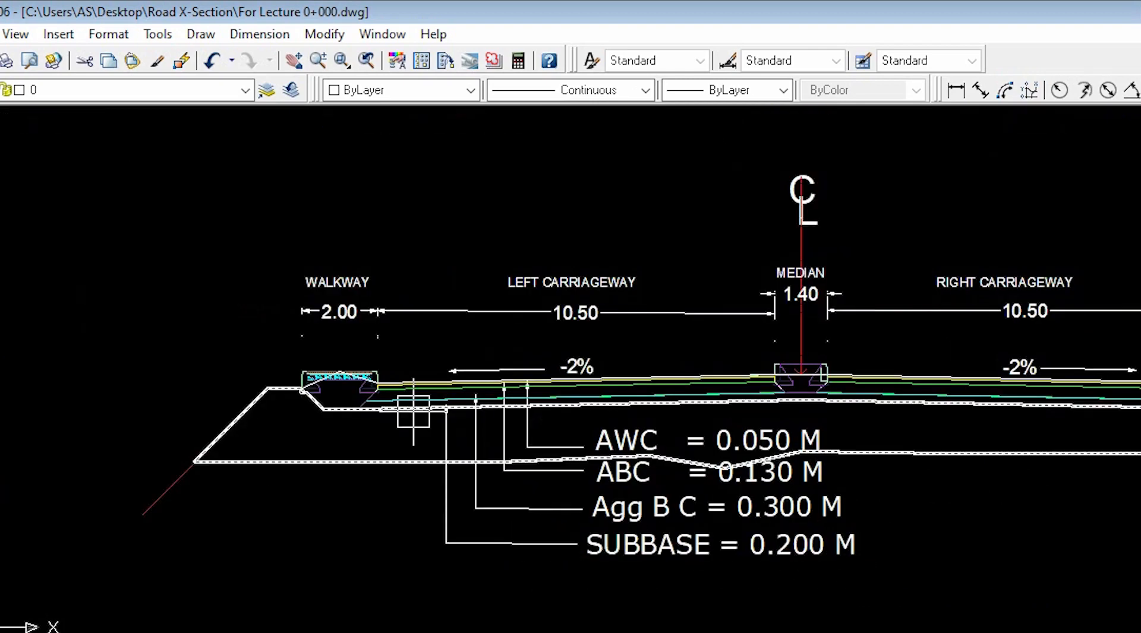
pyautogui.scroll(3, 413, 402)
pyautogui.click(400, 395)
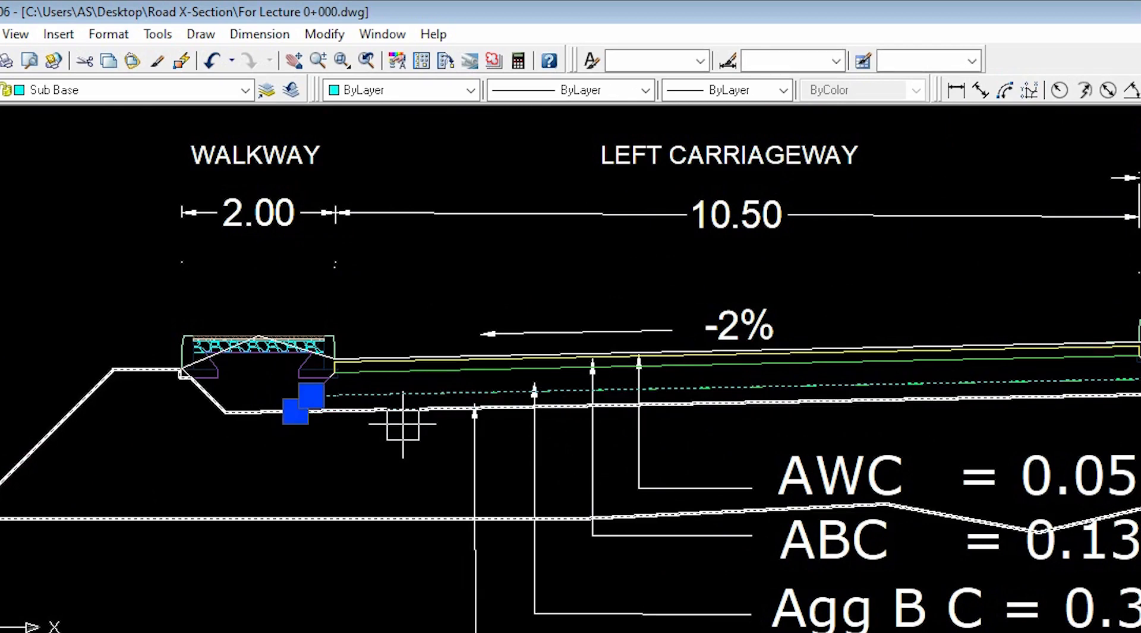
pyautogui.write('li')
pyautogui.press('Return')
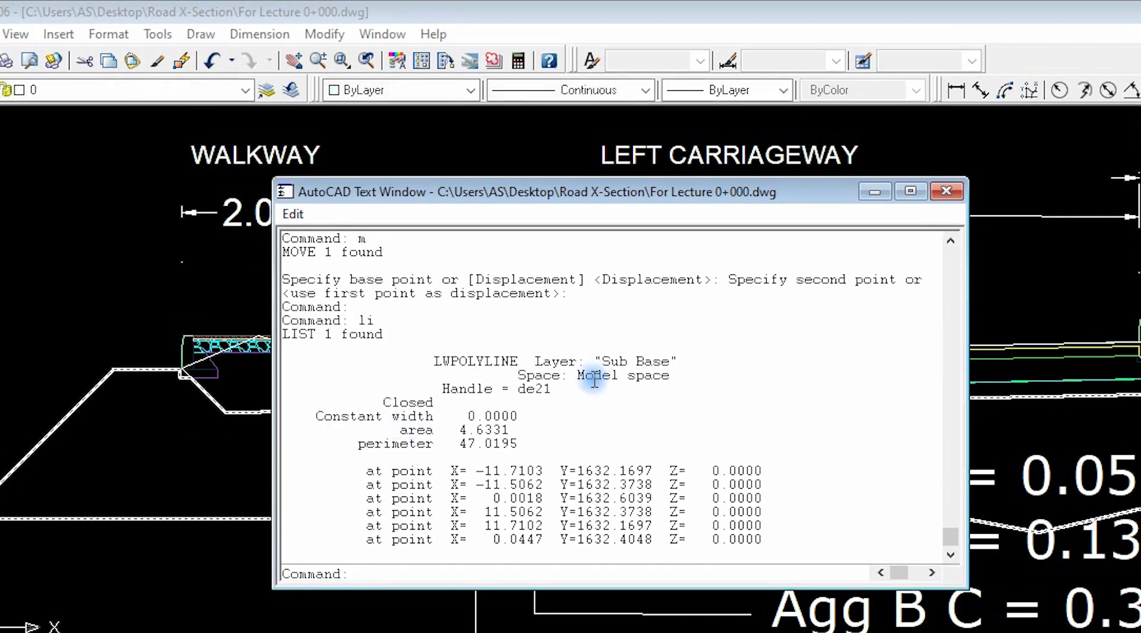
pyautogui.moveTo(458, 430); pyautogui.dragTo(524, 427)
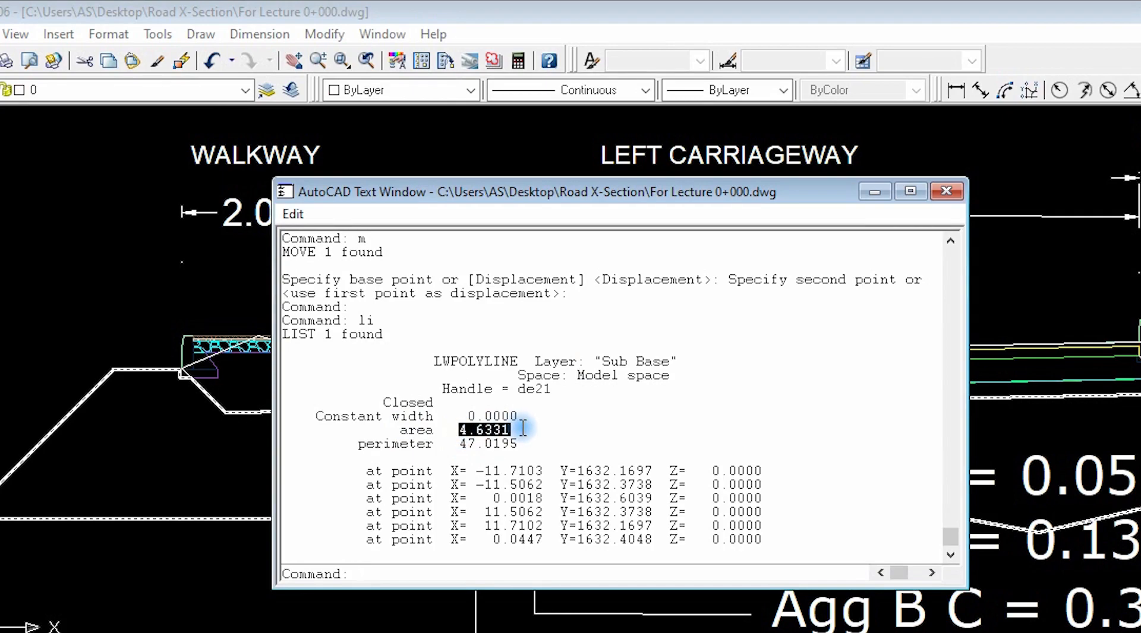
pyautogui.click(949, 192)
# Copy the Earth Fill quantity text into the QTY cells of S G Preparation, Sub Base, Agg. Base Course, A.B.C and A.W.C.
pyautogui.scroll(-6, 1013, 272)
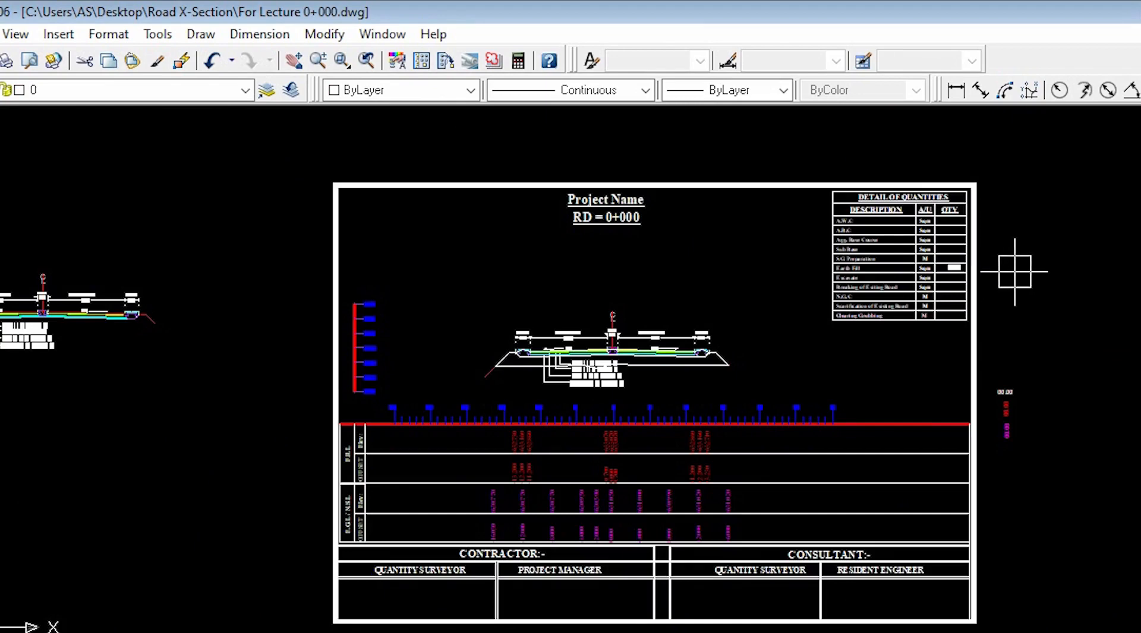
pyautogui.scroll(5, 1014, 272)
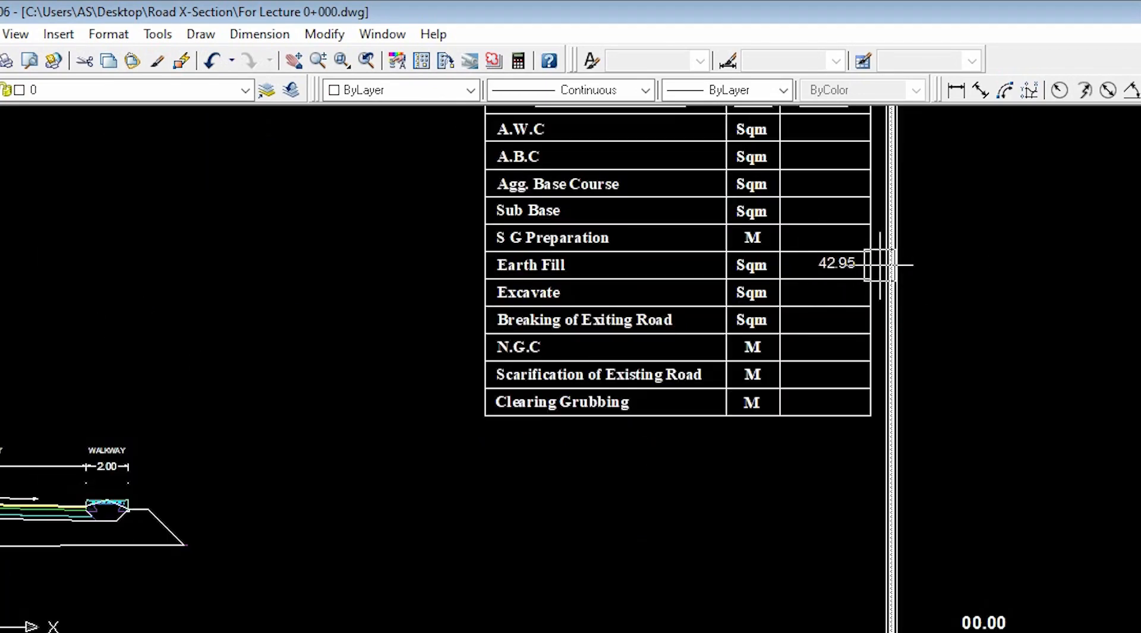
pyautogui.click(839, 265)
pyautogui.write('co')
pyautogui.press('Return')
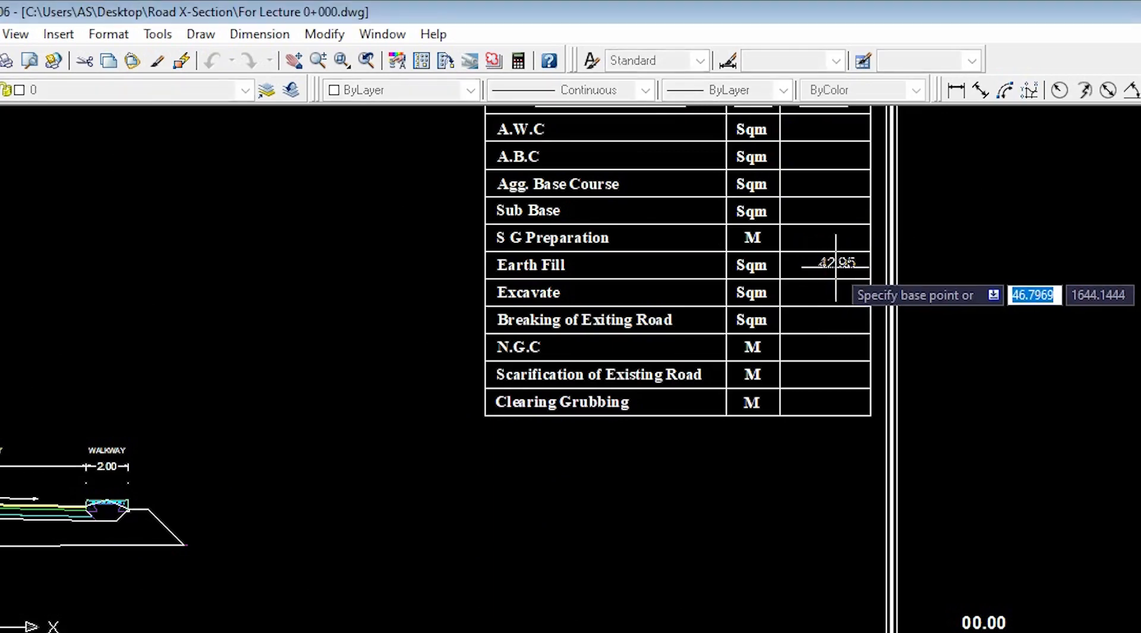
pyautogui.click(773, 286)
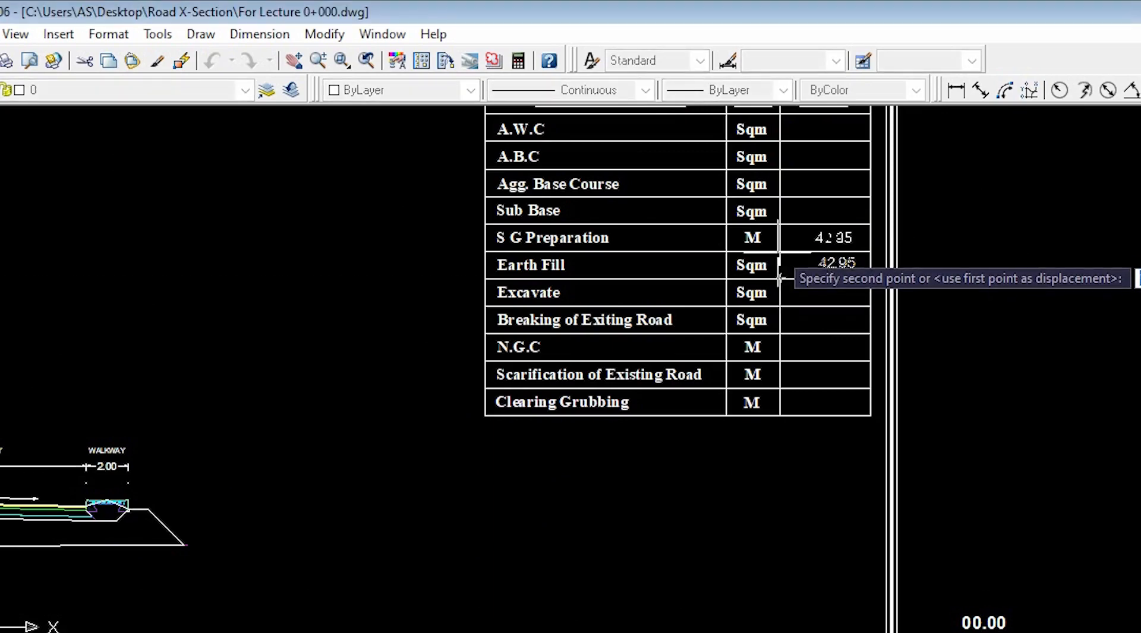
pyautogui.click(773, 258)
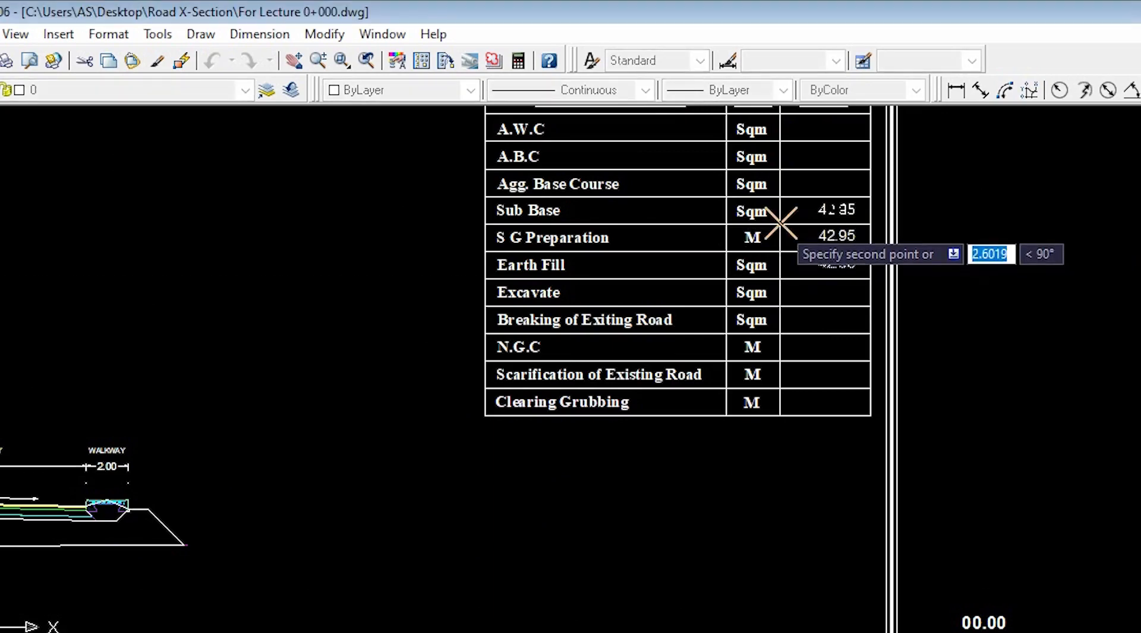
pyautogui.click(782, 193)
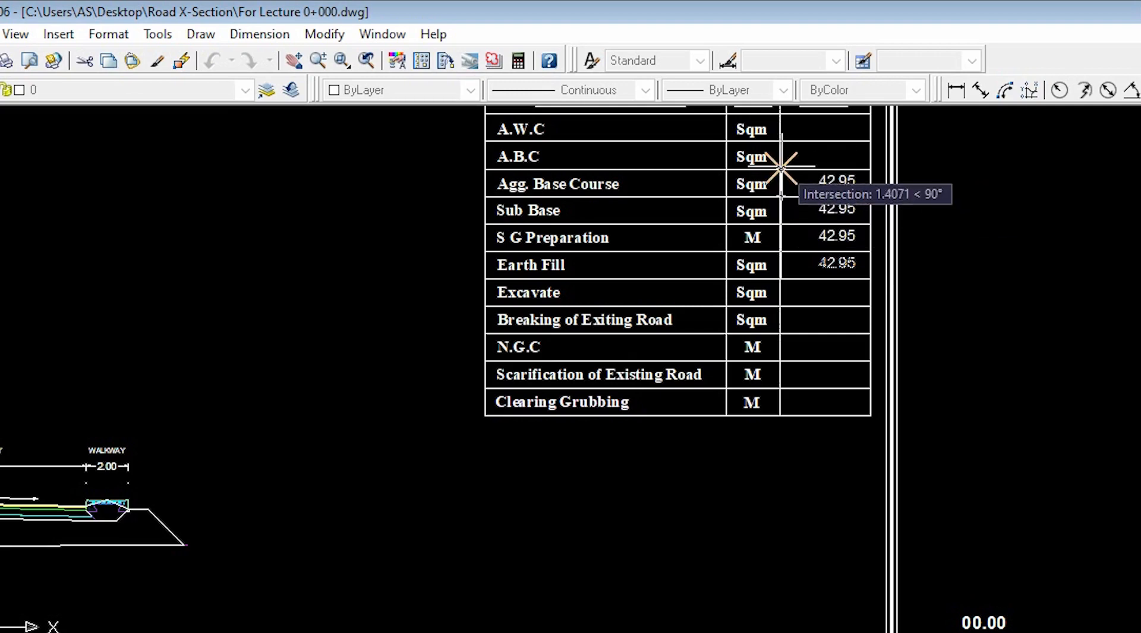
pyautogui.click(780, 168)
pyautogui.click(781, 140)
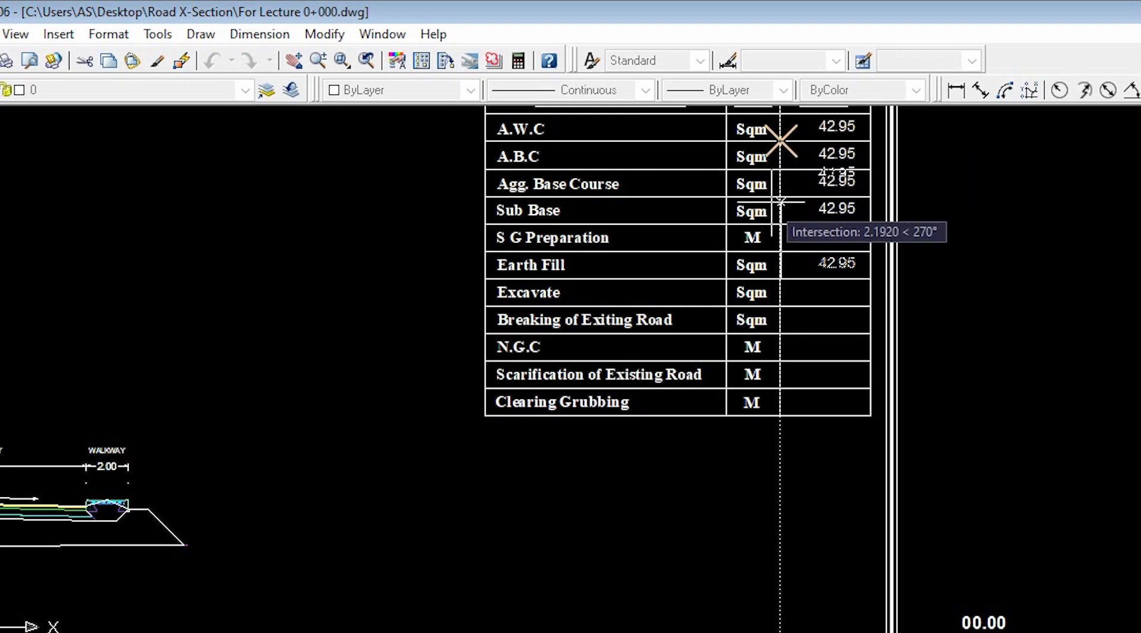
pyautogui.click(781, 224)
pyautogui.press('Return')
# Replace the copied quantities in the A.W.C and A.B.C rows with 00.
pyautogui.click(841, 126)
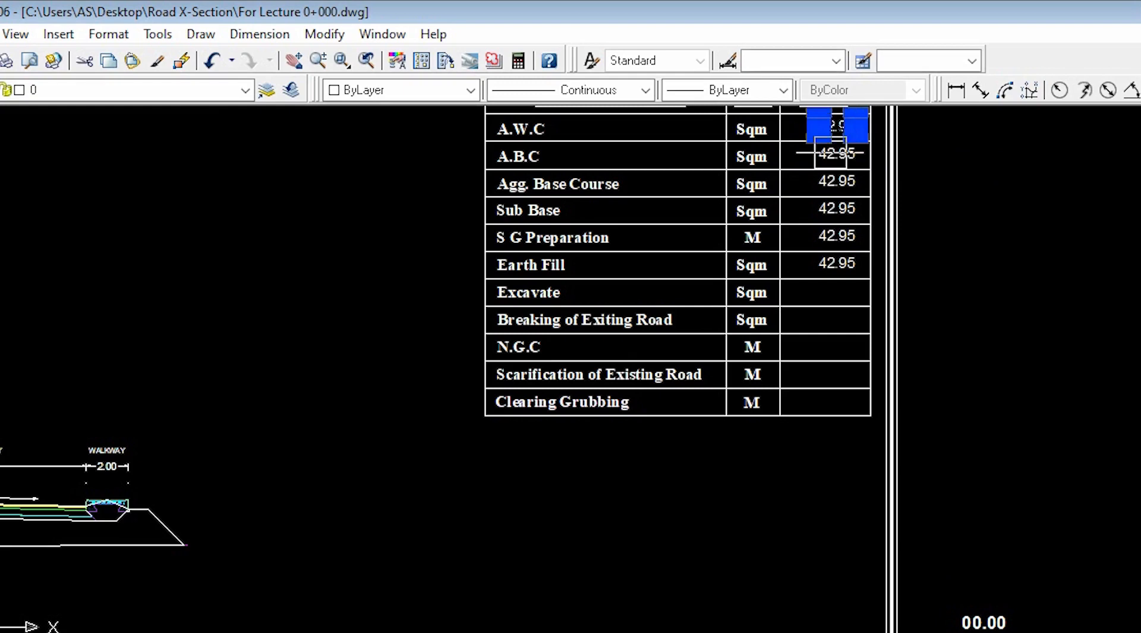
pyautogui.scroll(-2, 890, 130)
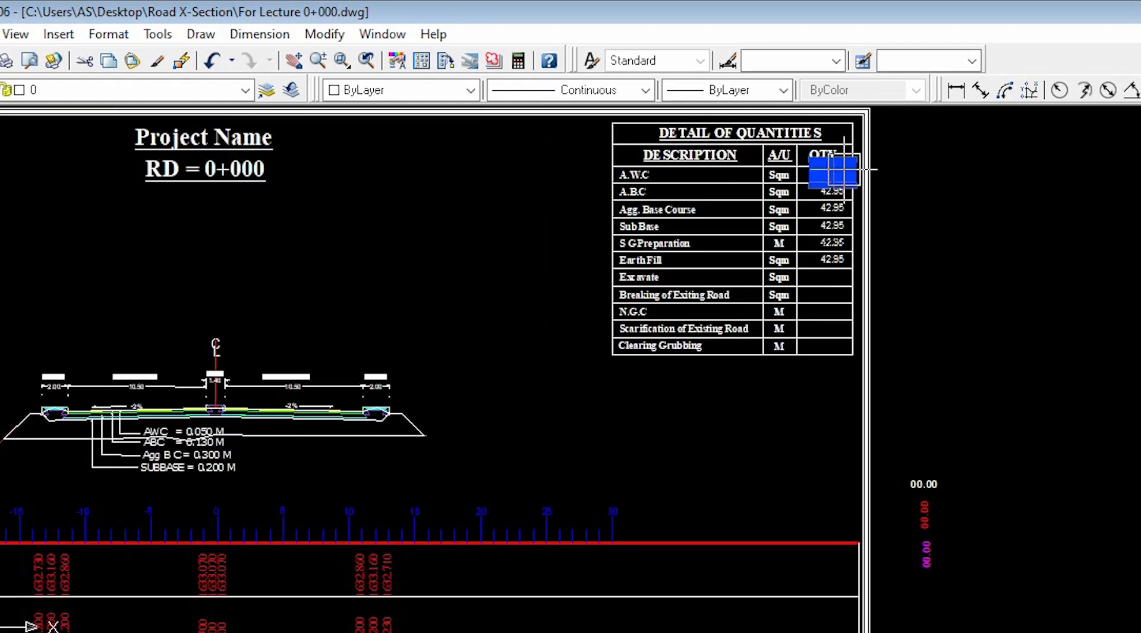
pyautogui.scroll(6, 843, 171)
pyautogui.doubleClick(750, 244)
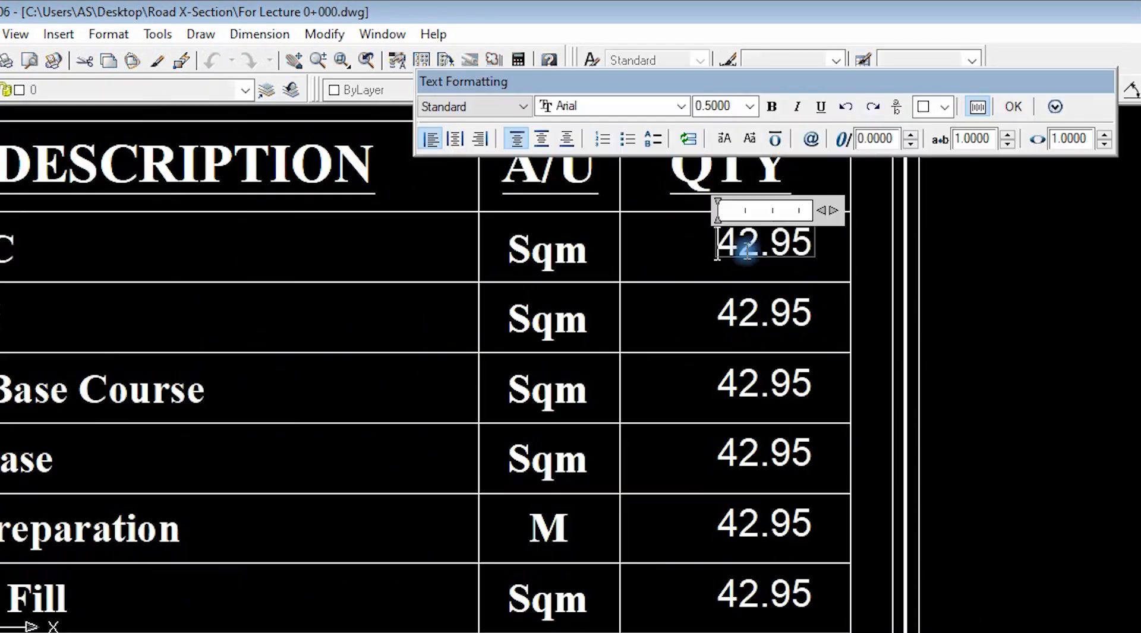
pyautogui.moveTo(722, 244); pyautogui.dragTo(840, 242)
pyautogui.write('00')
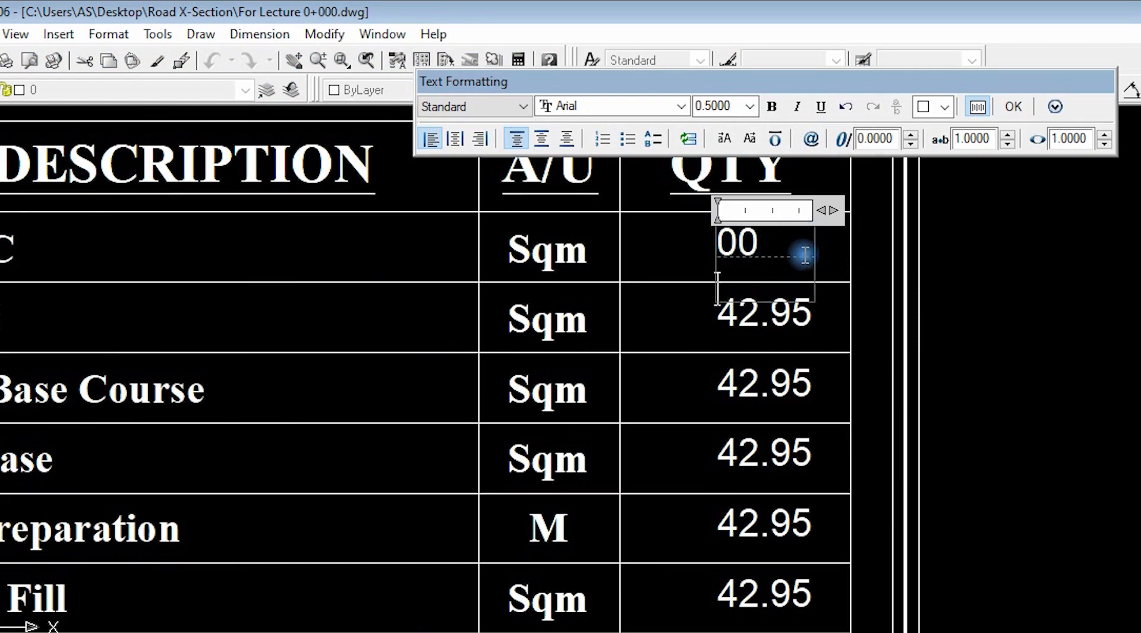
pyautogui.click(1013, 107)
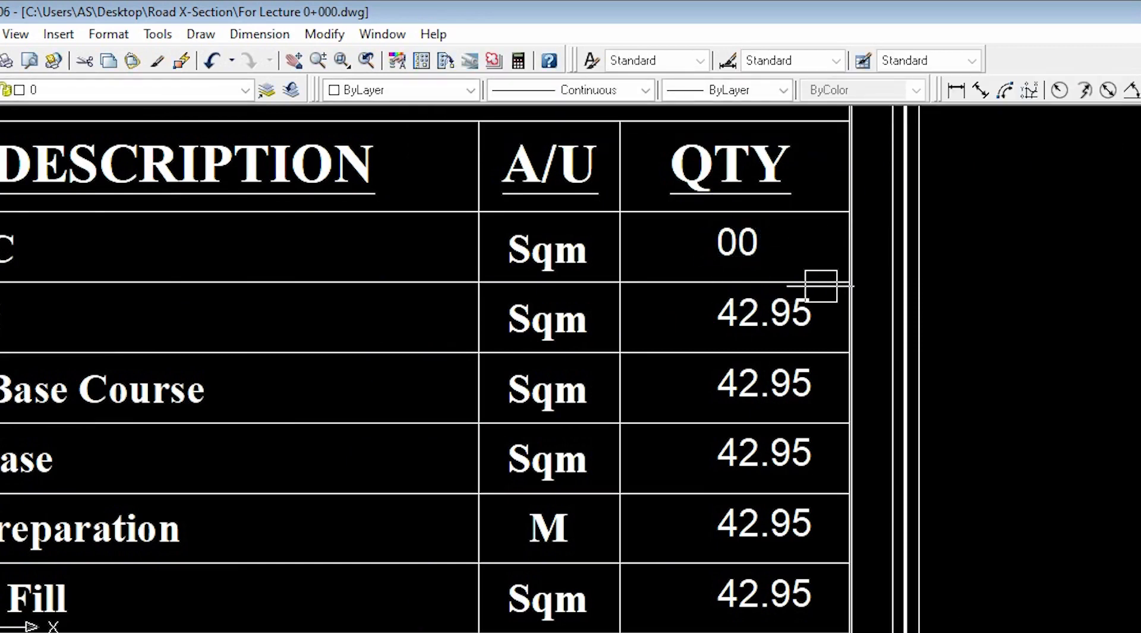
pyautogui.doubleClick(764, 333)
pyautogui.moveTo(721, 313); pyautogui.dragTo(836, 313)
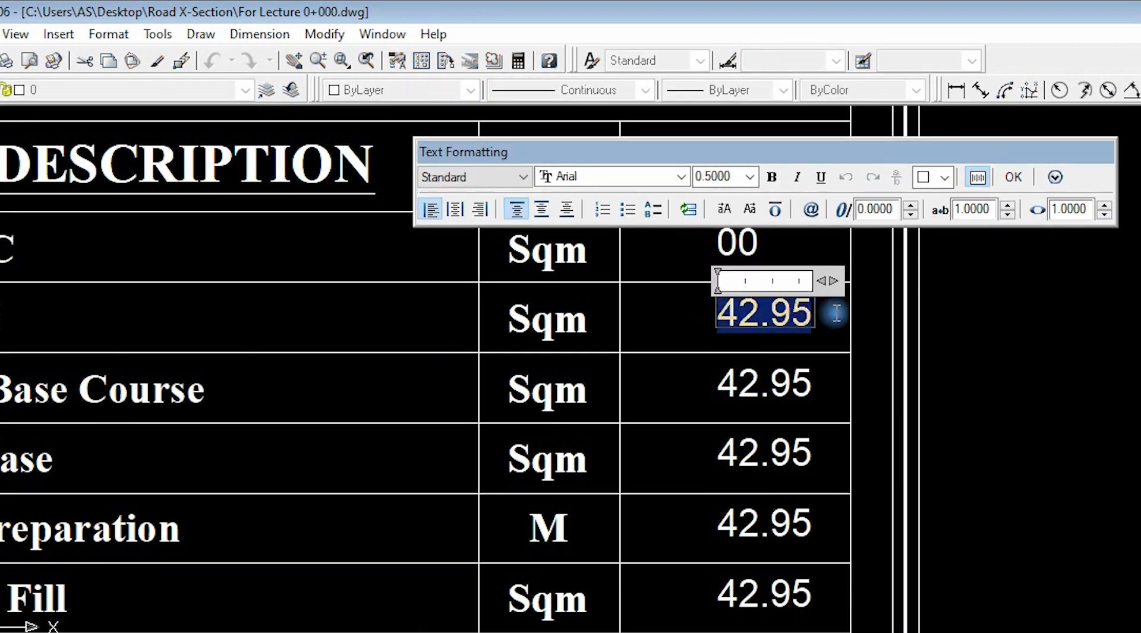
pyautogui.write('00')
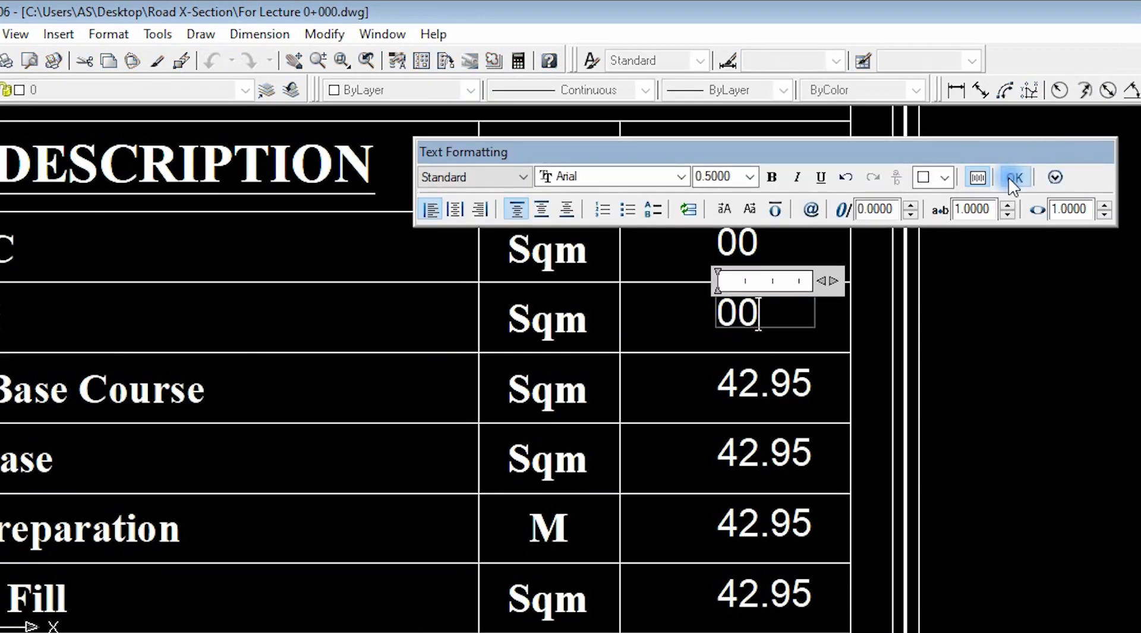
pyautogui.click(1013, 178)
# Replace the copied quantities in the Agg. Base Course and Sub Base rows with 0.
pyautogui.doubleClick(763, 384)
pyautogui.moveTo(720, 383); pyautogui.dragTo(862, 385)
pyautogui.write('0')
pyautogui.click(1013, 248)
pyautogui.doubleClick(763, 453)
pyautogui.moveTo(719, 455); pyautogui.dragTo(840, 449)
pyautogui.write('0')
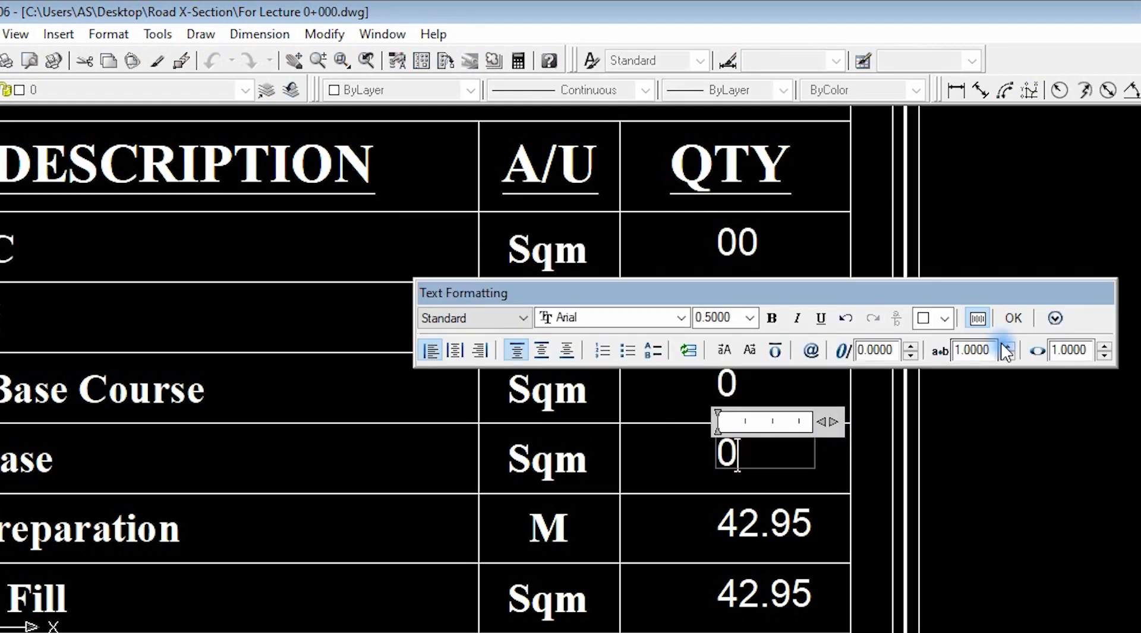
pyautogui.click(1013, 318)
# Set the Sub Base quantity in the table to 4.63.
pyautogui.scroll(-2, 797, 467)
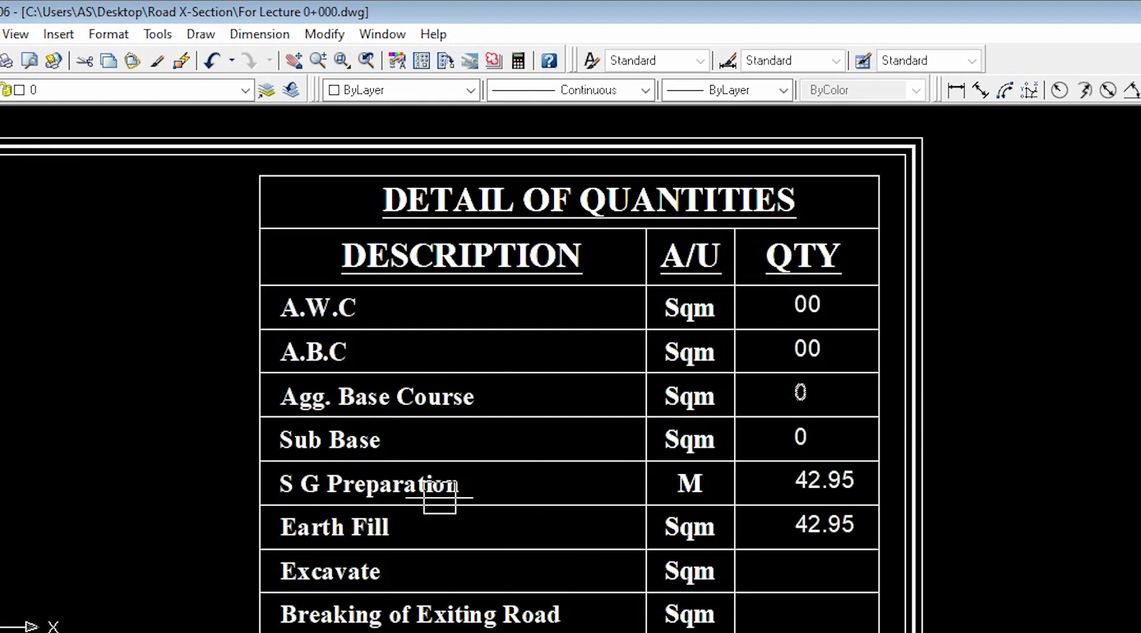
pyautogui.doubleClick(803, 438)
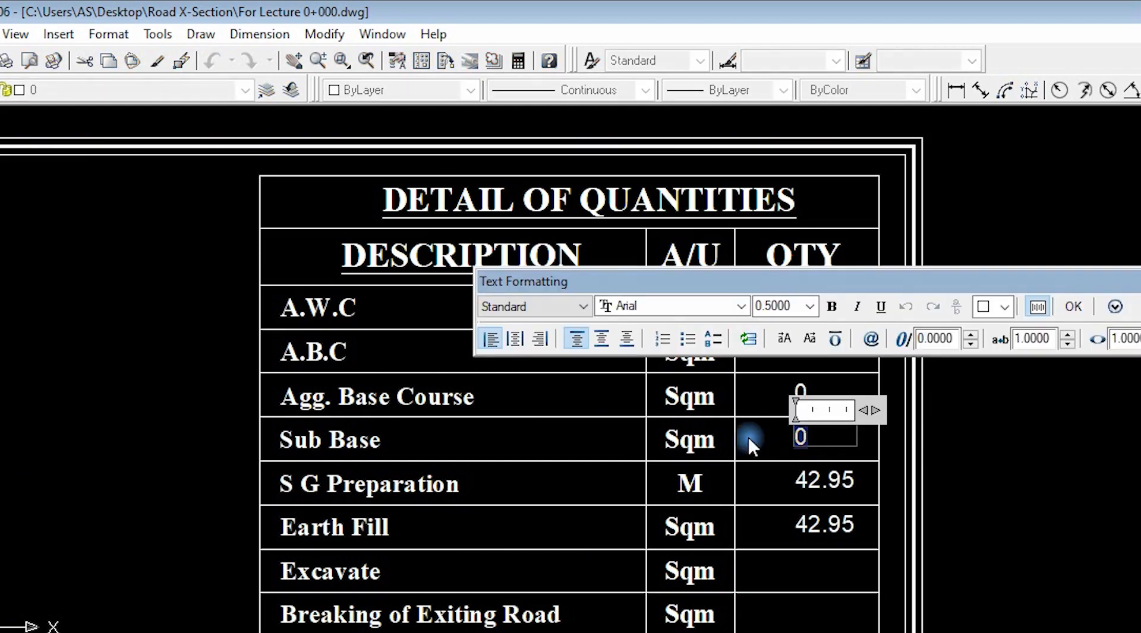
pyautogui.write('4.6331')
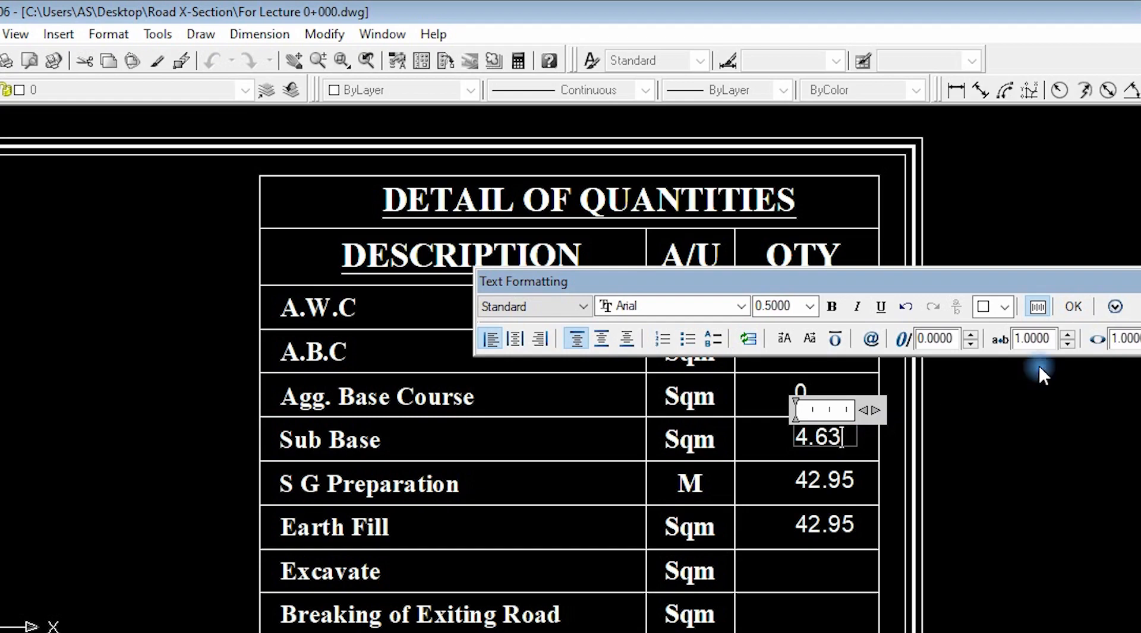
pyautogui.click(1073, 307)
pyautogui.click(865, 456)
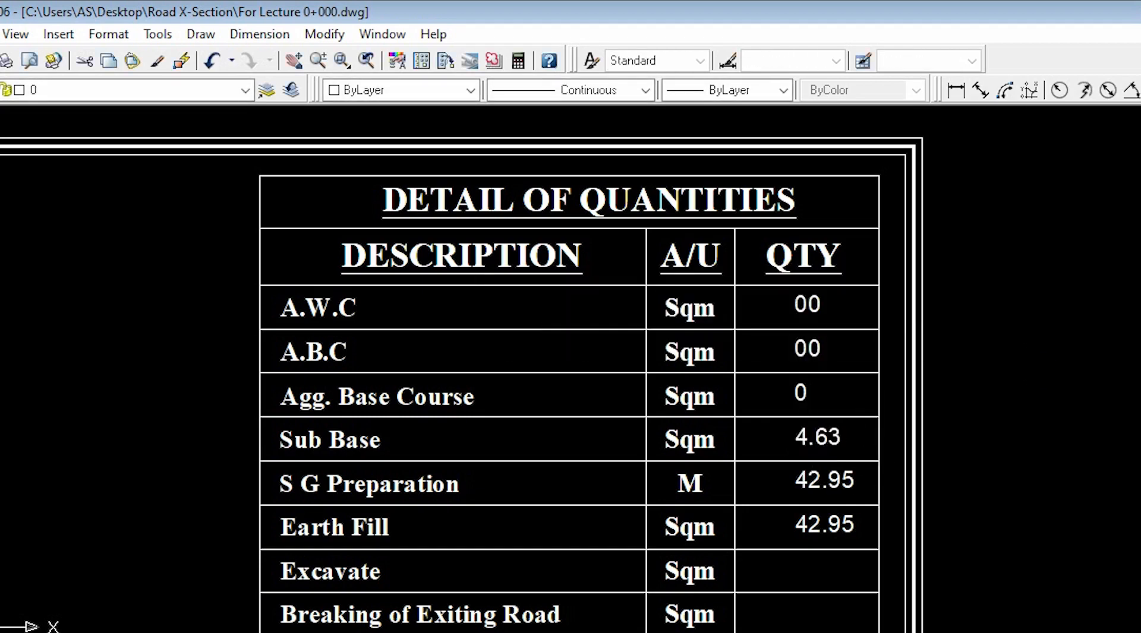
pyautogui.write(',')
pyautogui.press('Escape')
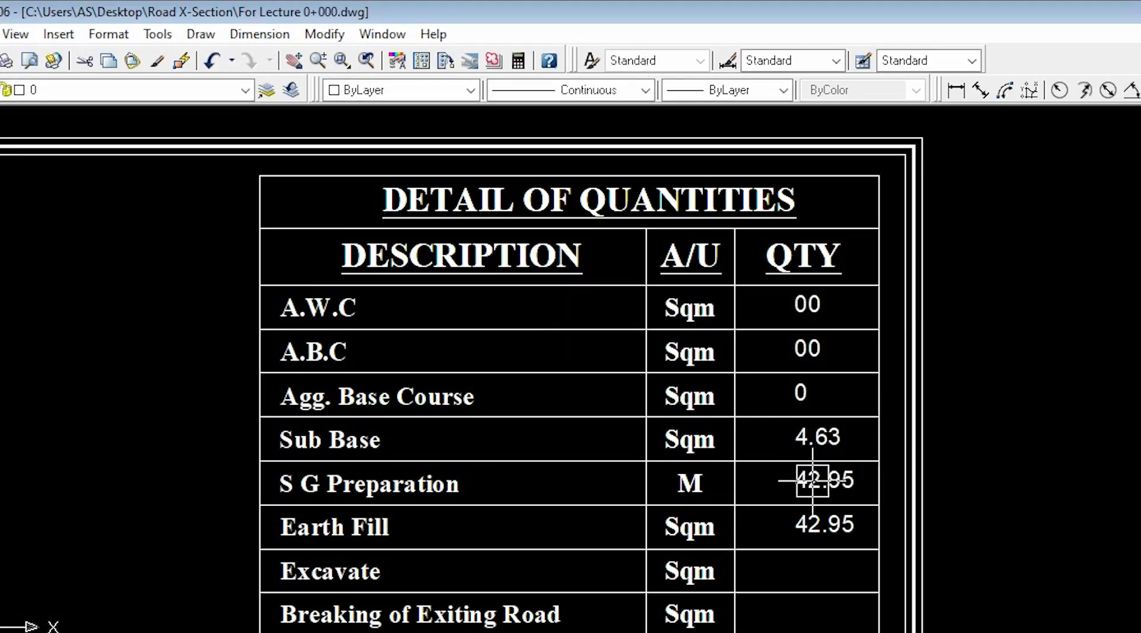
# List the properties of both CABC layer polylines on the cross-section and highlight the left one's area value.
pyautogui.scroll(-4, 975, 409)
pyautogui.scroll(4, 733, 458)
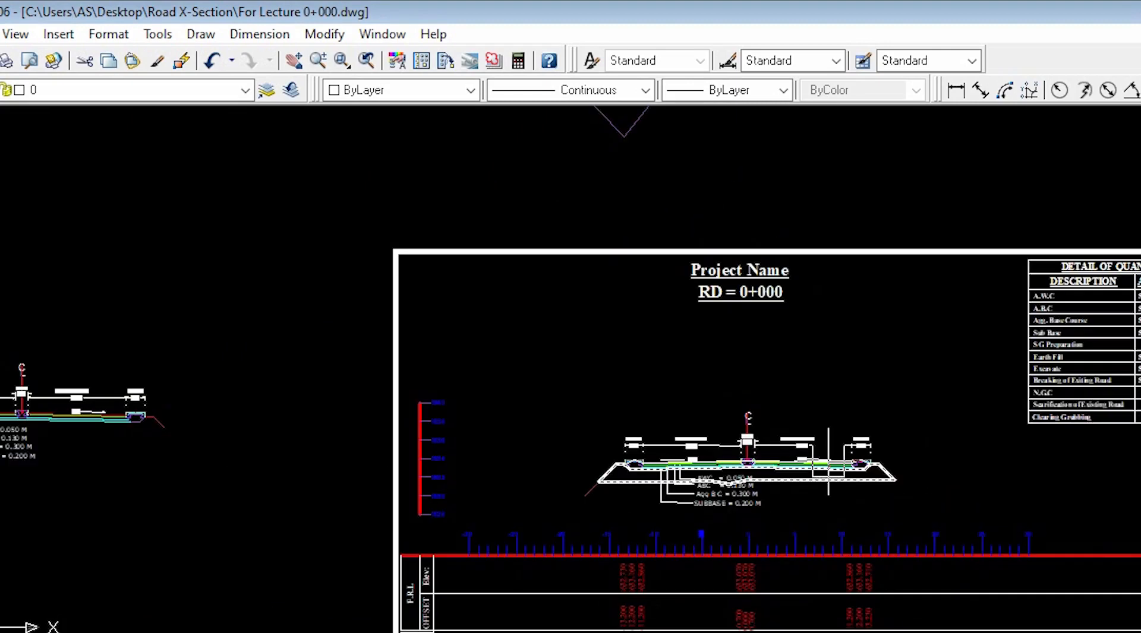
pyautogui.scroll(4, 733, 457)
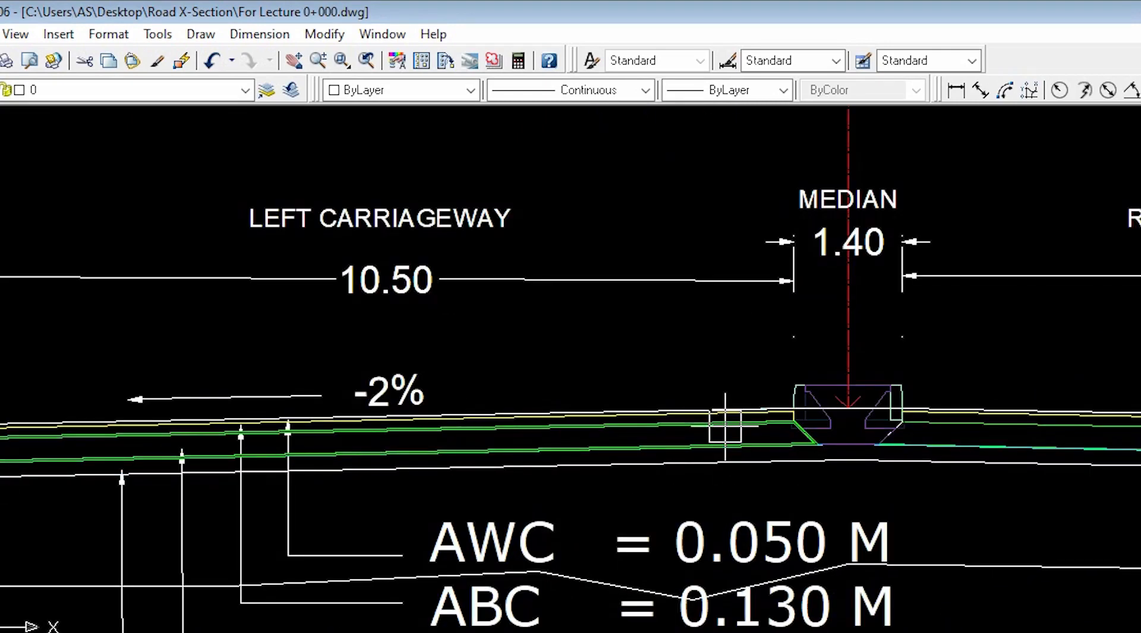
pyautogui.click(725, 424)
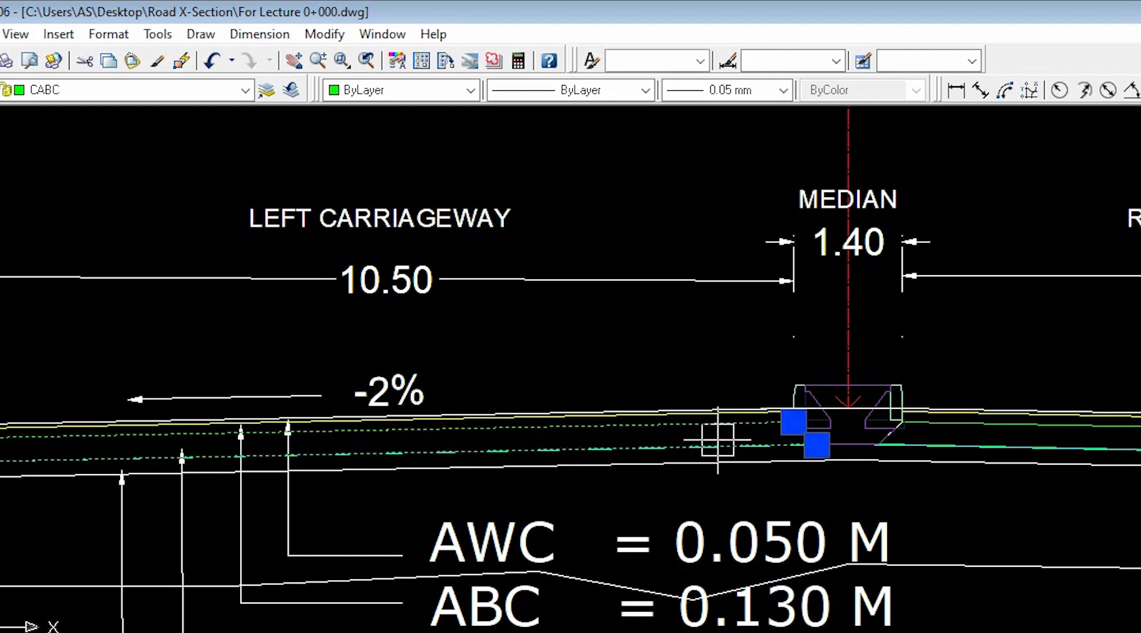
pyautogui.scroll(3, 921, 430)
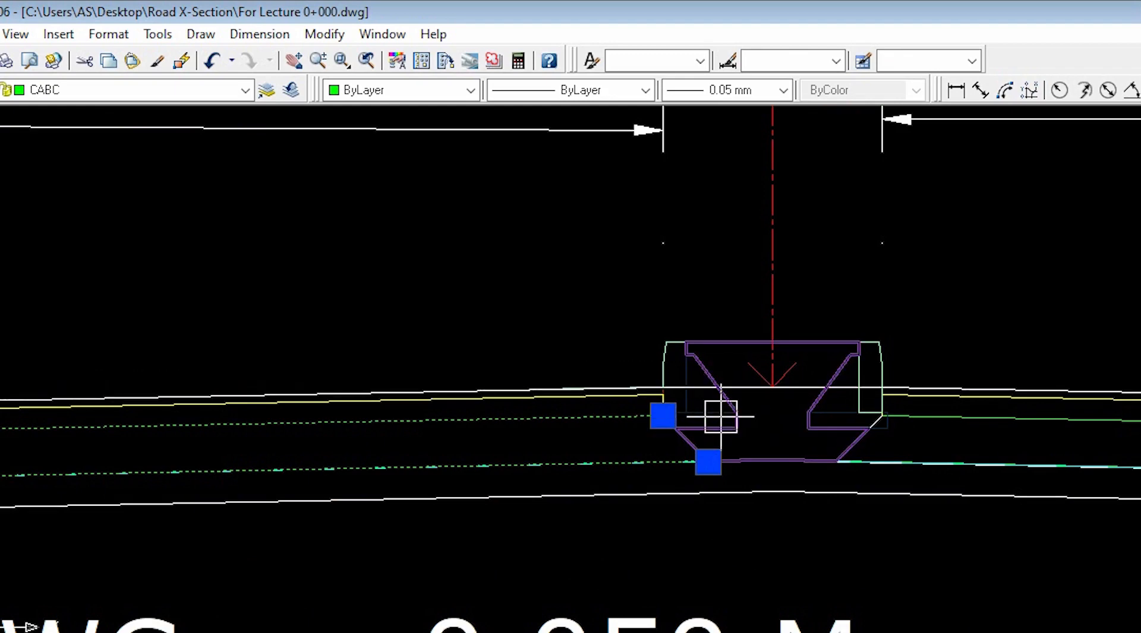
pyautogui.click(944, 417)
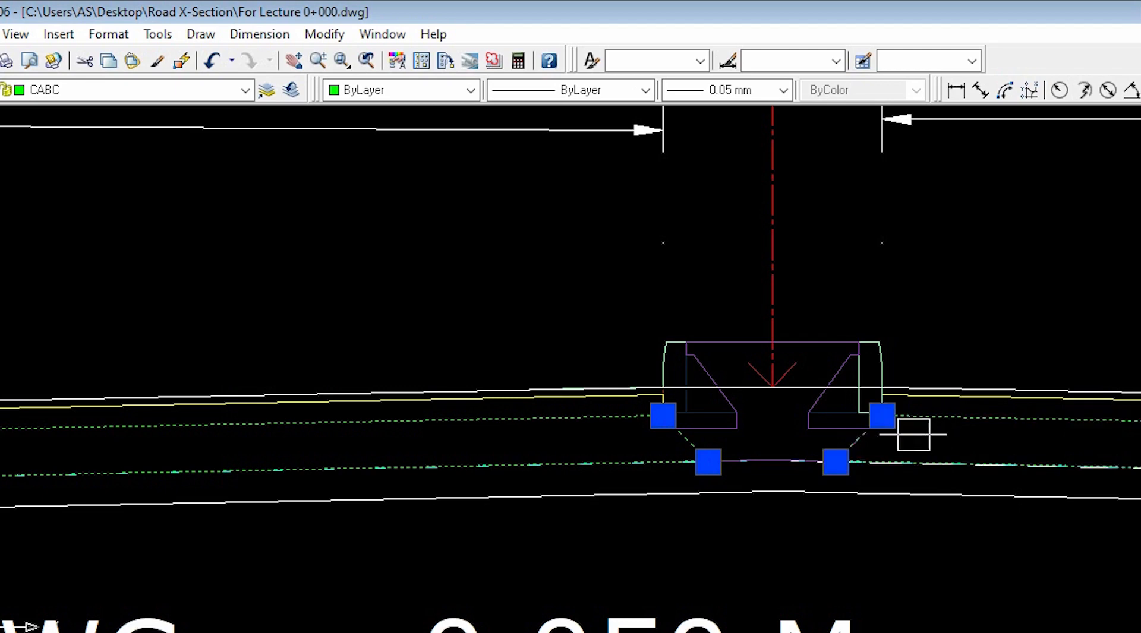
pyautogui.write('li')
pyautogui.press('Return')
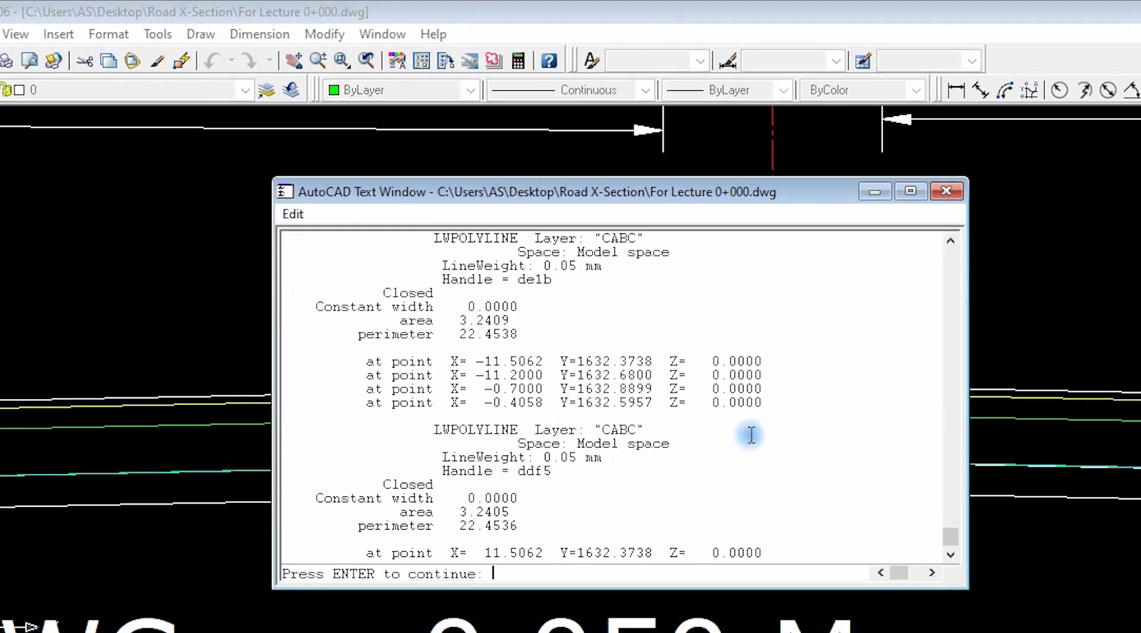
pyautogui.moveTo(520, 321); pyautogui.dragTo(453, 322)
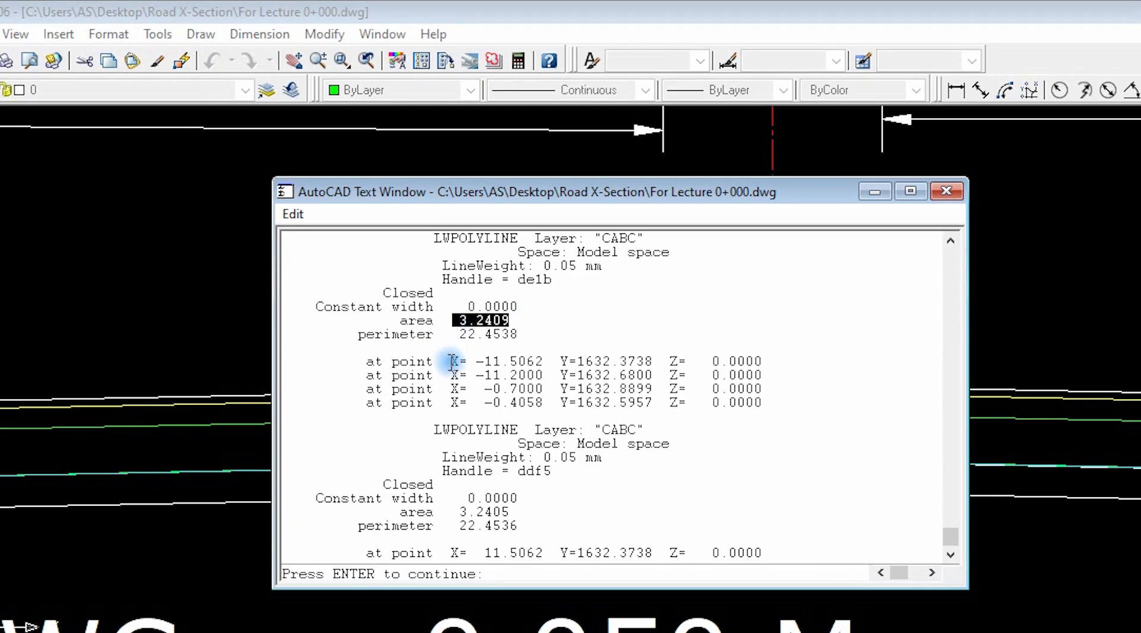
pyautogui.click(946, 192)
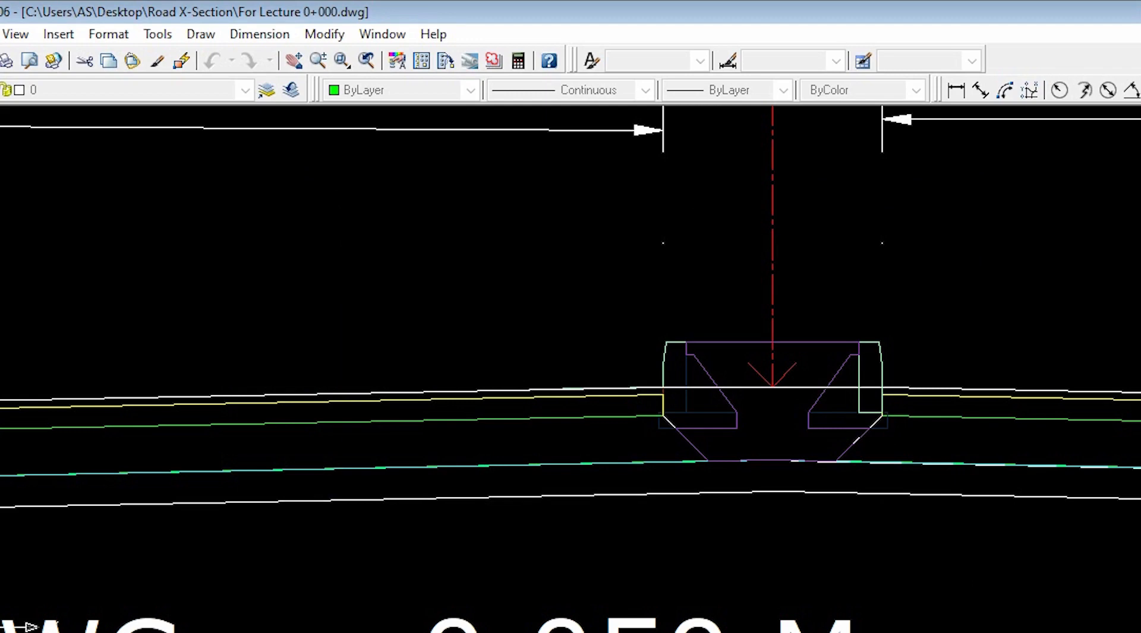
# List only the left carriageway's CABC polyline to read its area.
pyautogui.click(479, 426)
pyautogui.write('l')
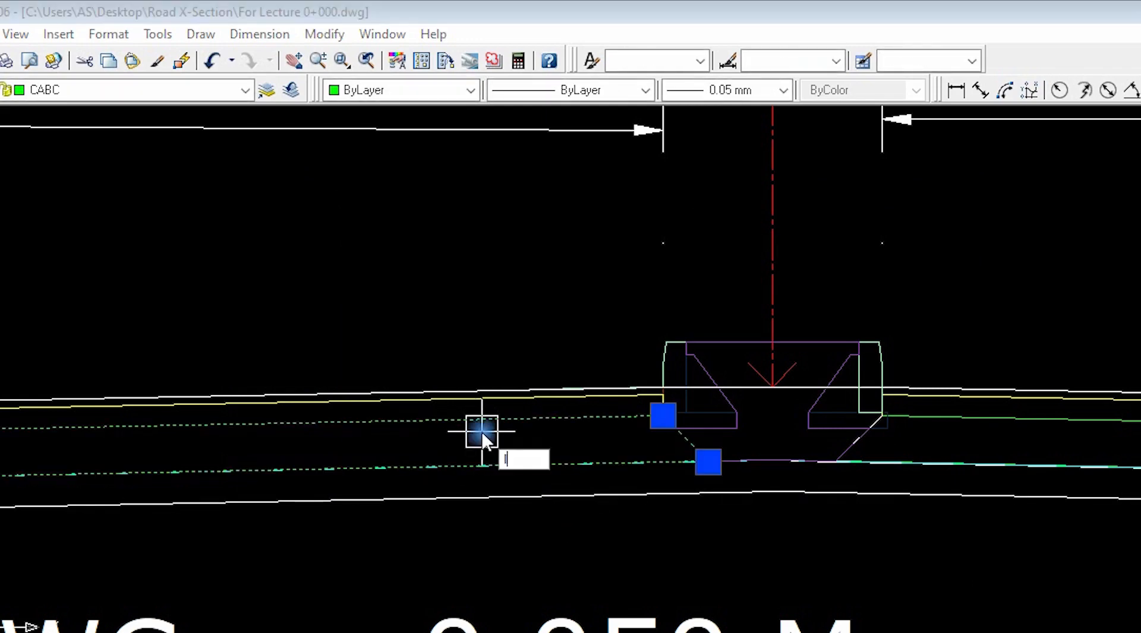
pyautogui.write('i')
pyautogui.press('Return')
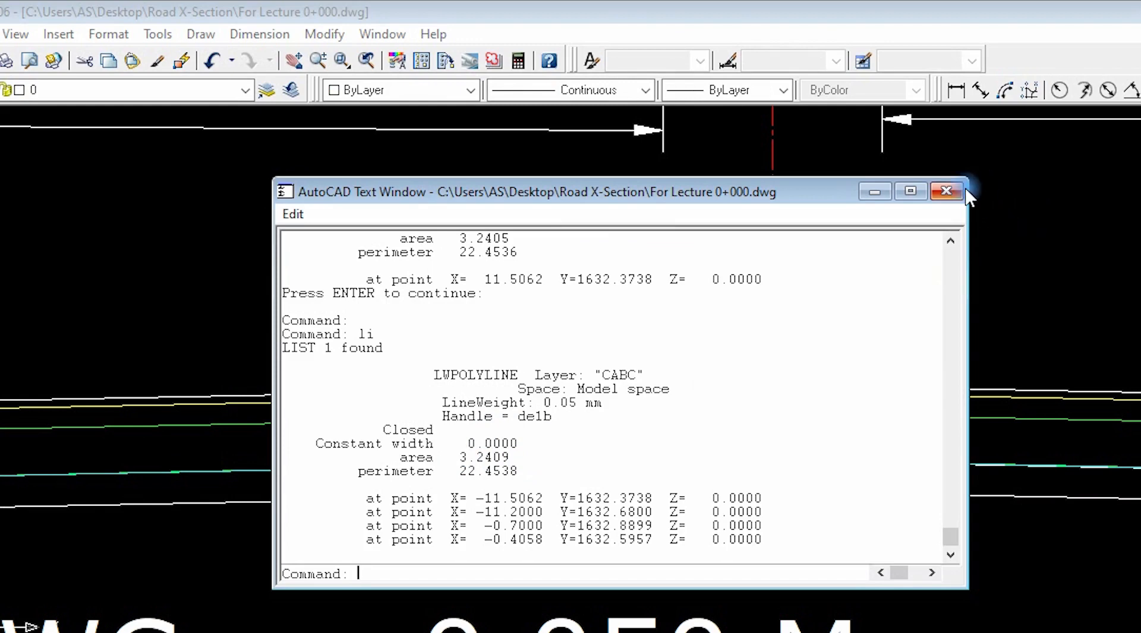
pyautogui.click(946, 191)
# List only the right carriageway's CABC polyline to read its area.
pyautogui.click(937, 416)
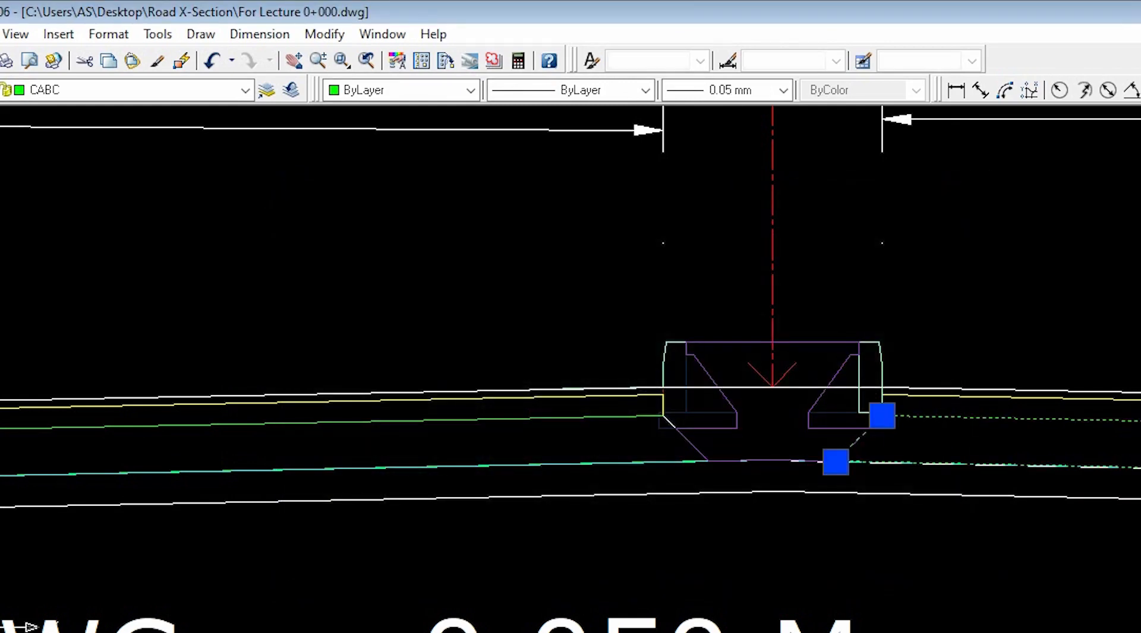
pyautogui.write('li')
pyautogui.press('Return')
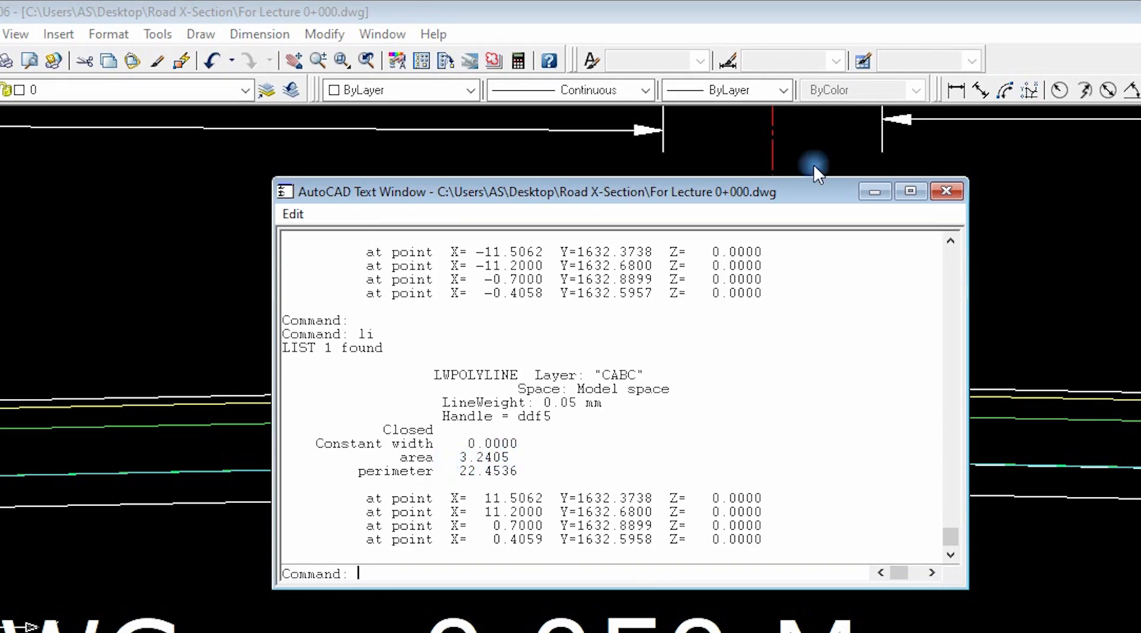
pyautogui.click(947, 193)
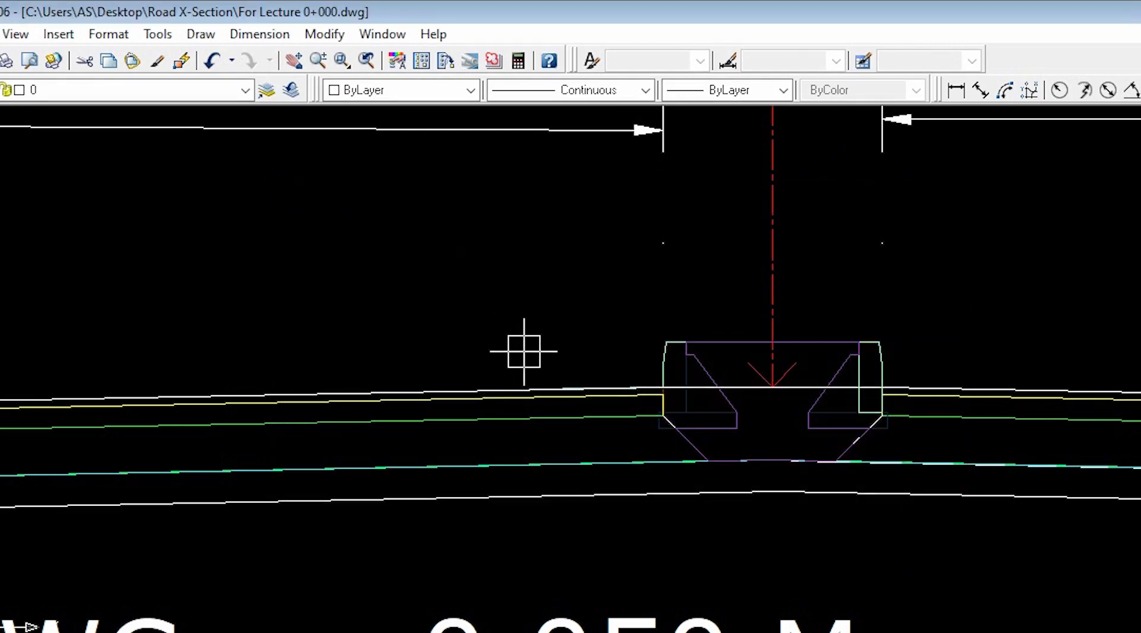
# Set the Agg. Base Course quantity in the table to 6.48.
pyautogui.scroll(-4, 524, 351)
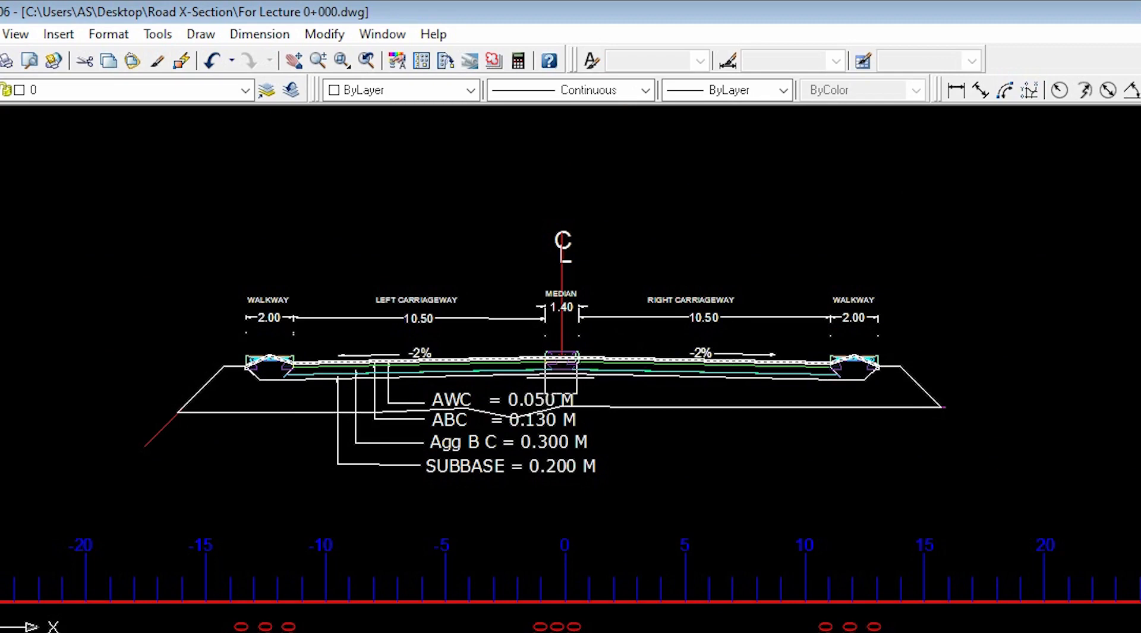
pyautogui.scroll(-4, 387, 407)
pyautogui.scroll(3, 960, 244)
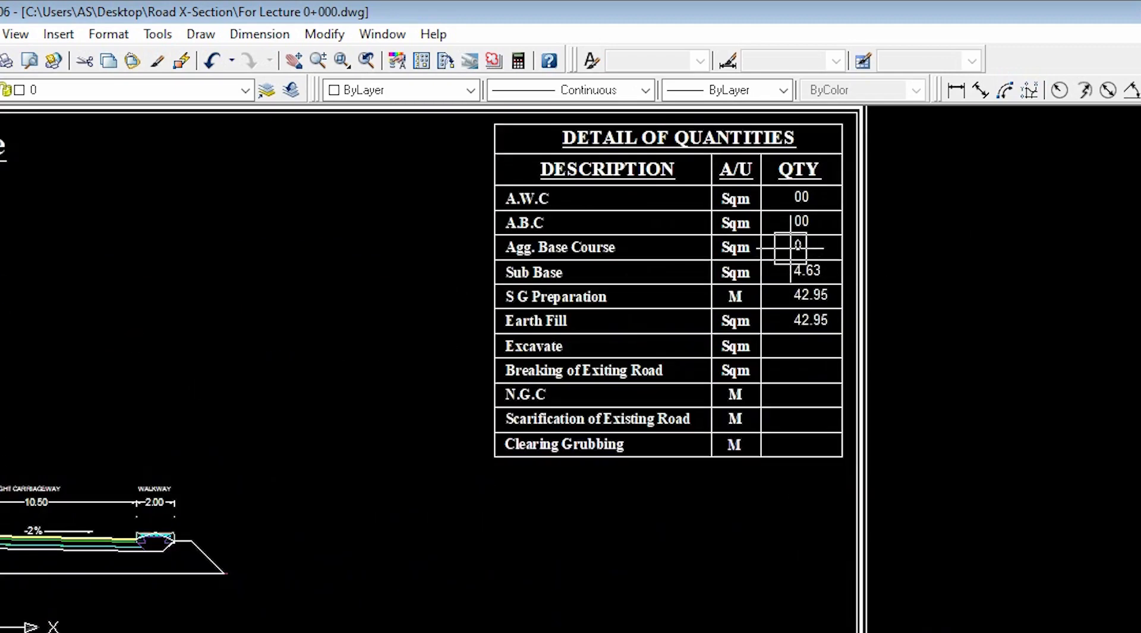
pyautogui.scroll(3, 791, 247)
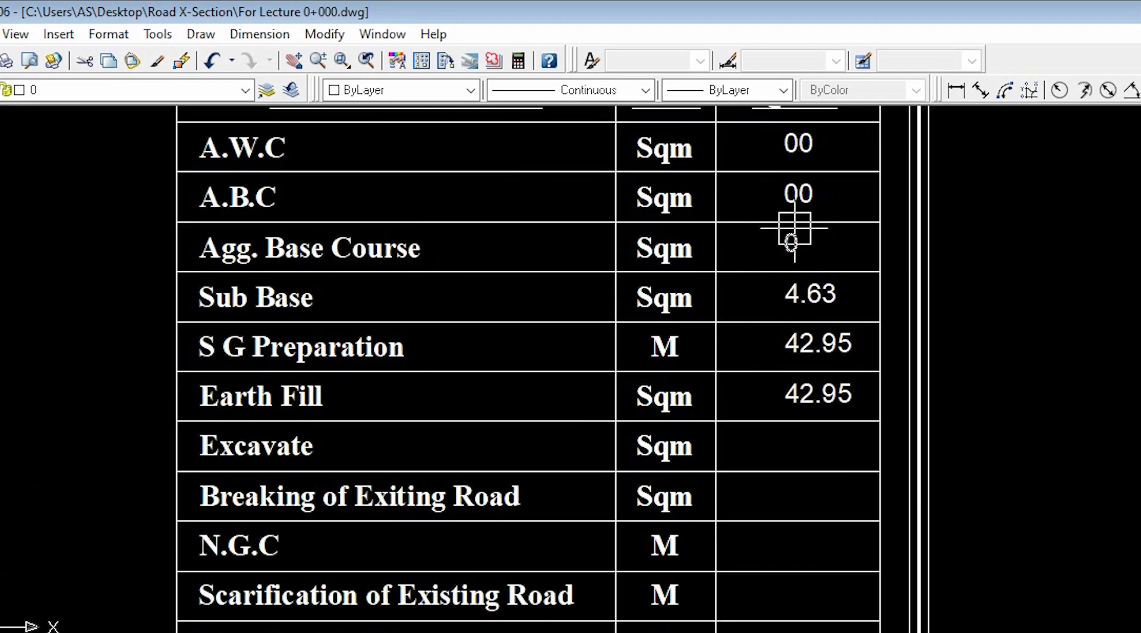
pyautogui.doubleClick(792, 243)
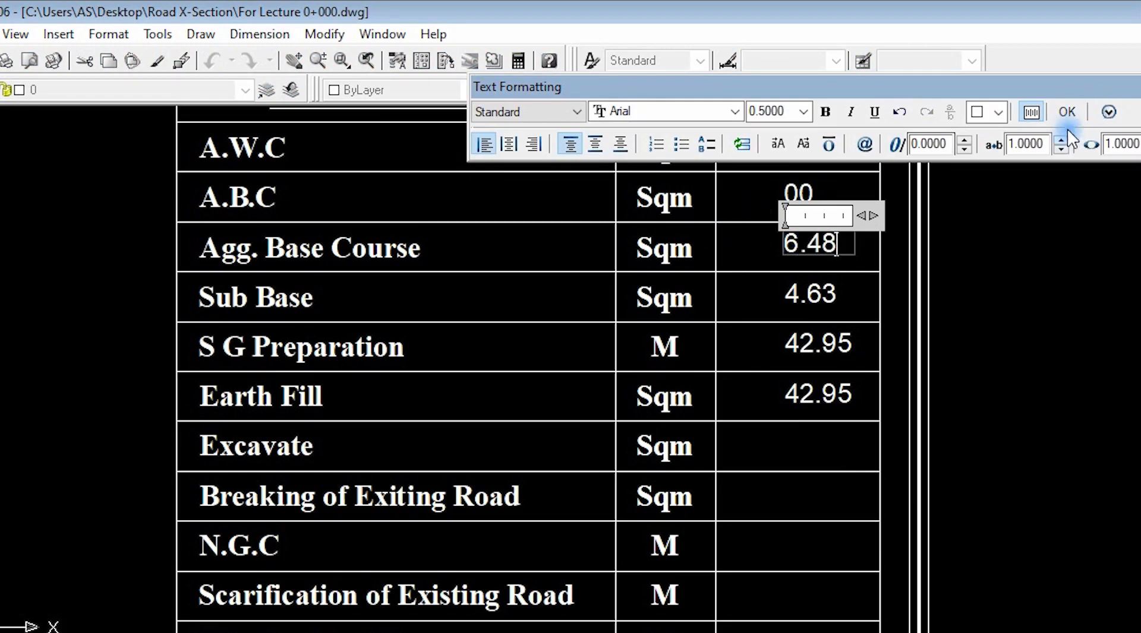
pyautogui.click(1066, 112)
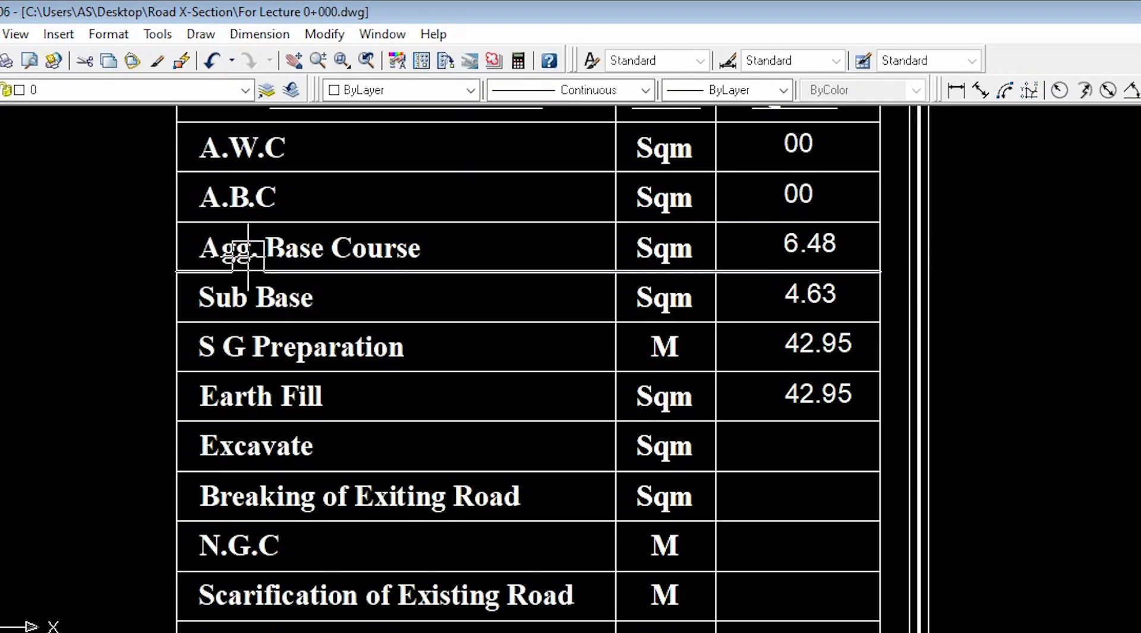
# List the properties of the left carriageway's ABC layer polyline on the cross-section to read its area.
pyautogui.scroll(-5, 952, 301)
pyautogui.scroll(6, 459, 439)
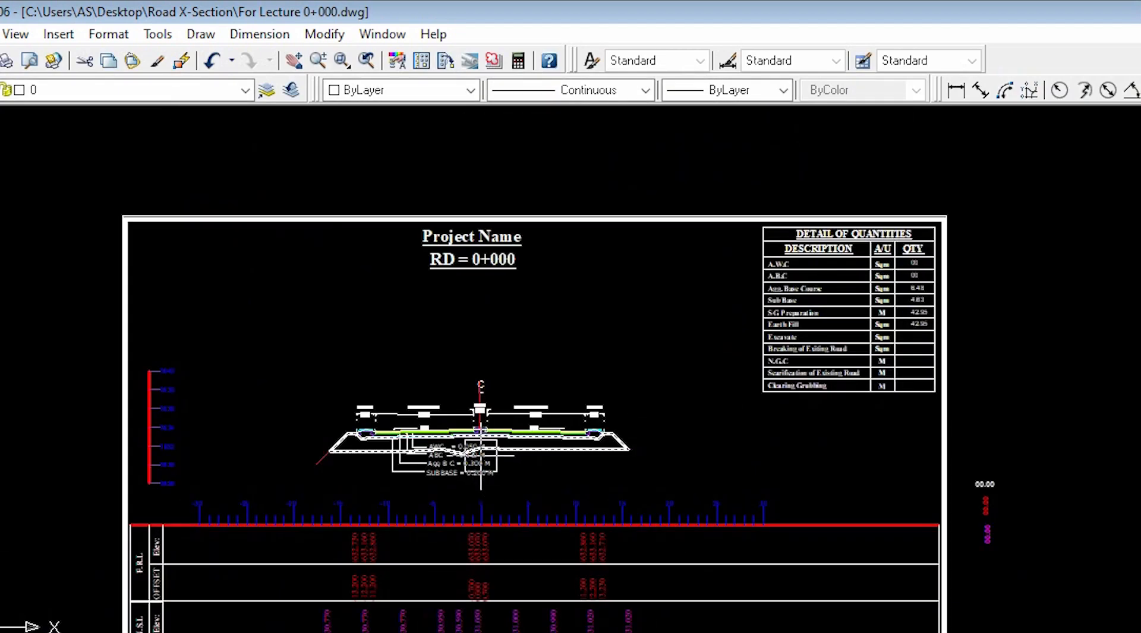
pyautogui.scroll(3, 433, 430)
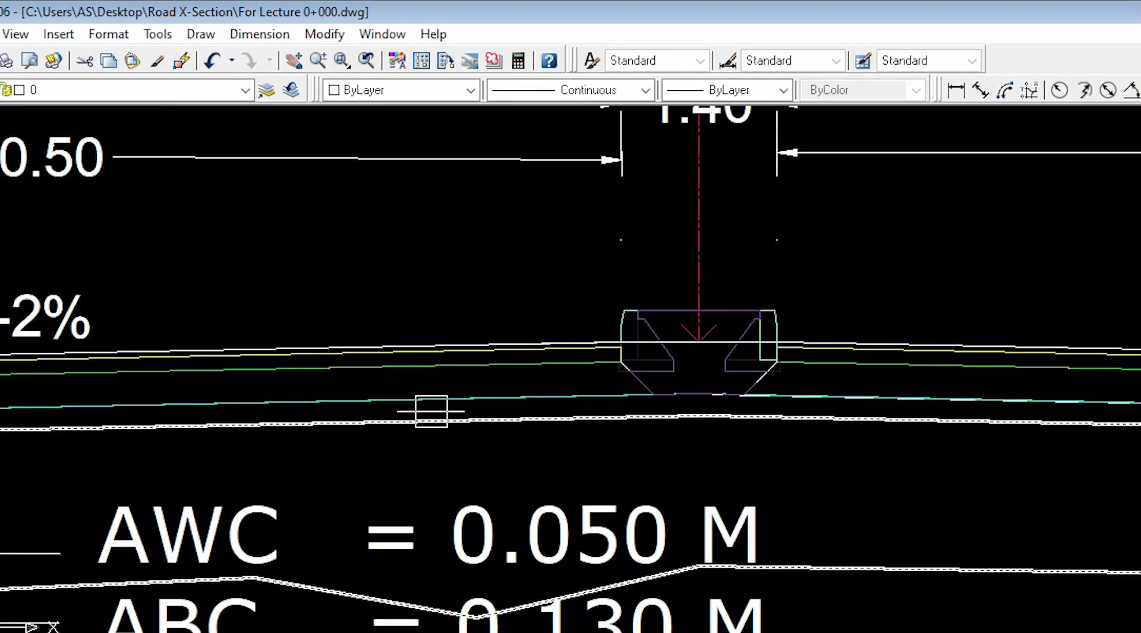
pyautogui.scroll(5, 457, 357)
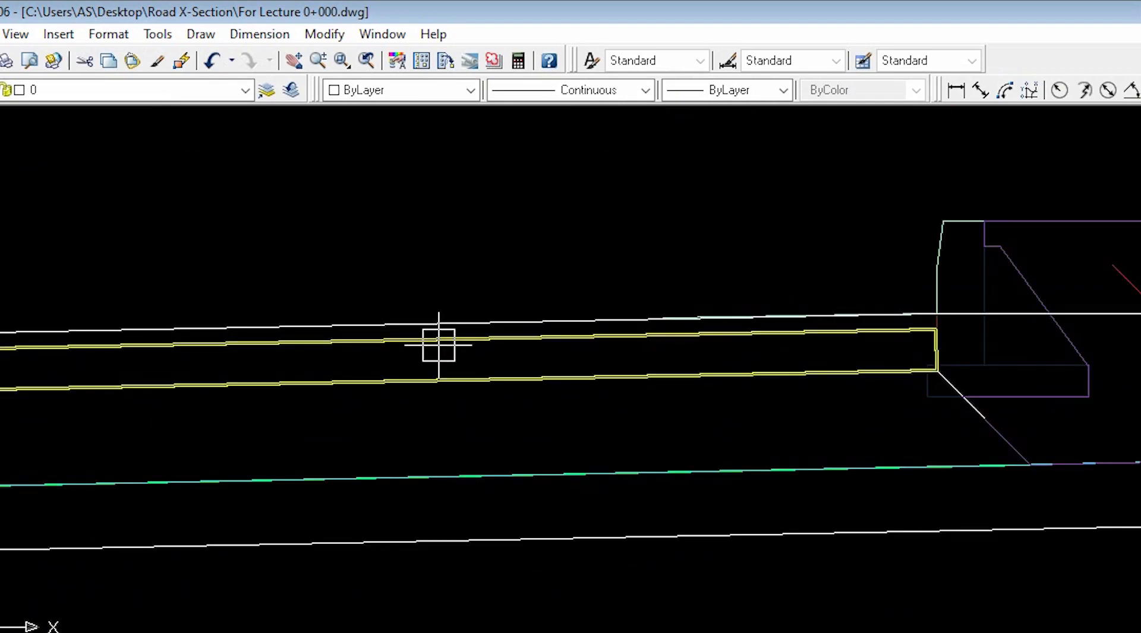
pyautogui.click(438, 340)
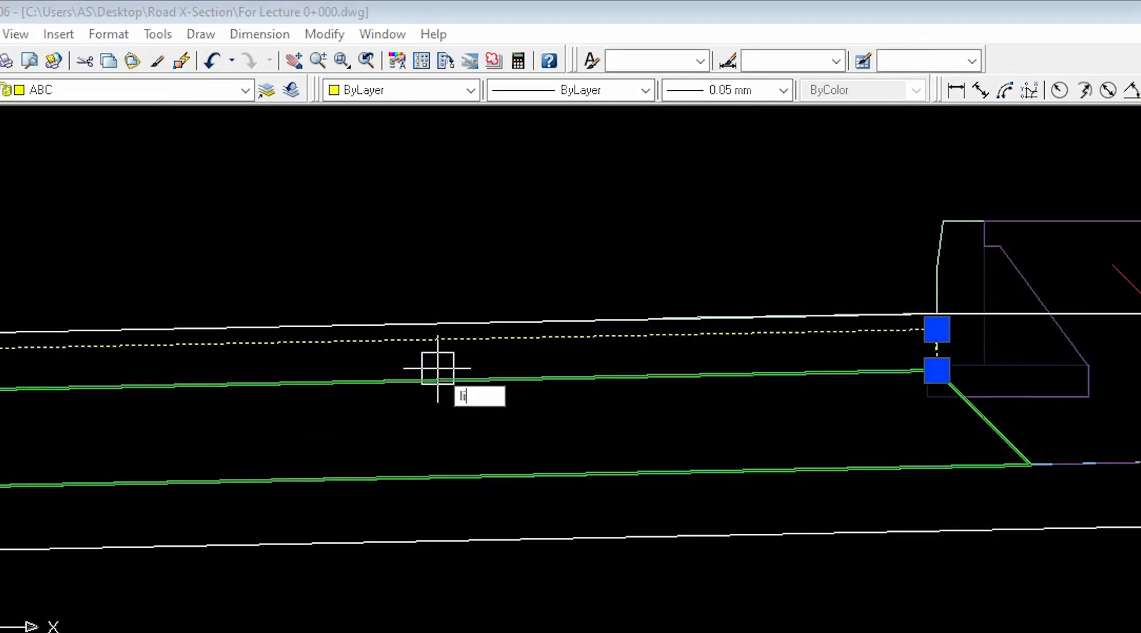
pyautogui.write('li')
pyautogui.press('Return')
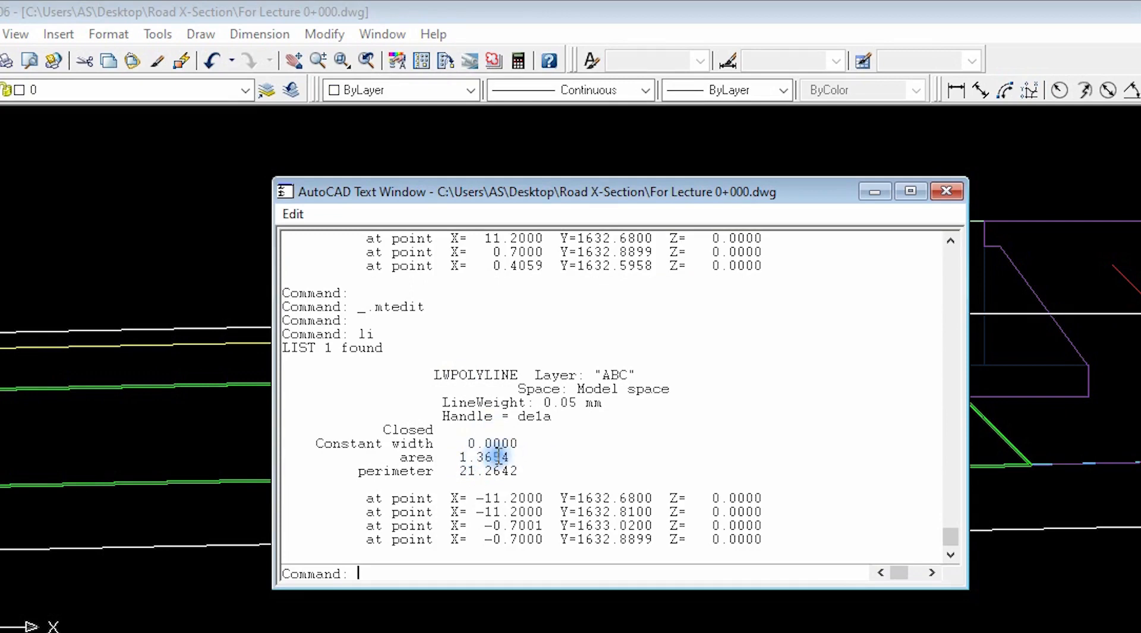
pyautogui.click(946, 191)
# List the properties of the right carriageway's ABC layer polyline beside the median to read its area.
pyautogui.scroll(-3, 489, 333)
pyautogui.scroll(5, 489, 333)
pyautogui.scroll(2, 725, 340)
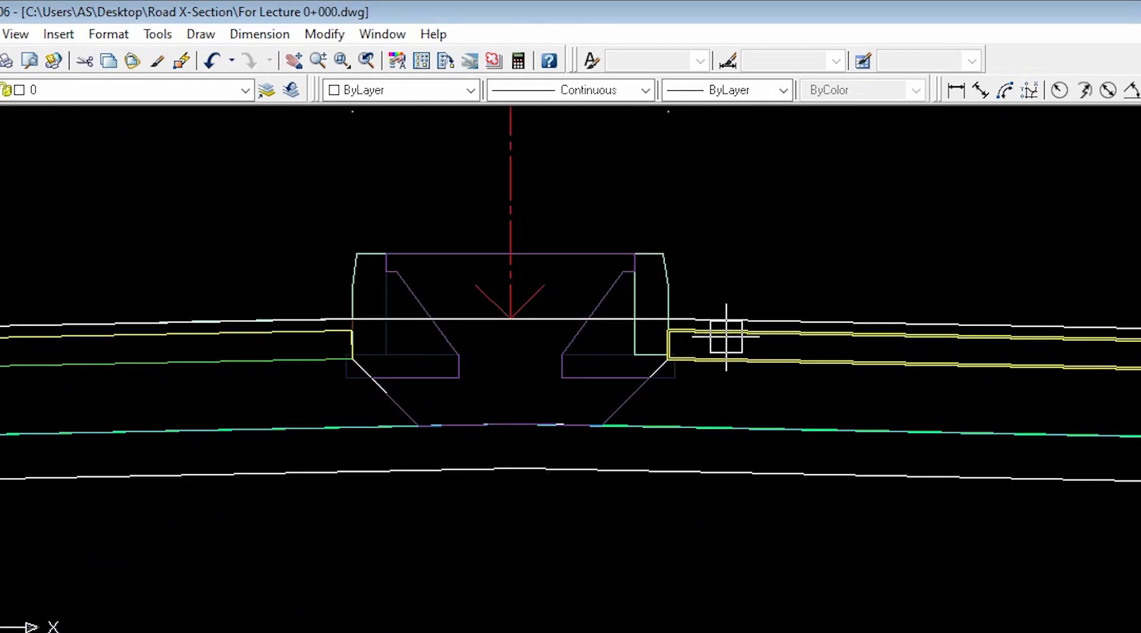
pyautogui.click(722, 332)
pyautogui.press('Escape')
pyautogui.scroll(2, 722, 339)
pyautogui.scroll(1, 722, 339)
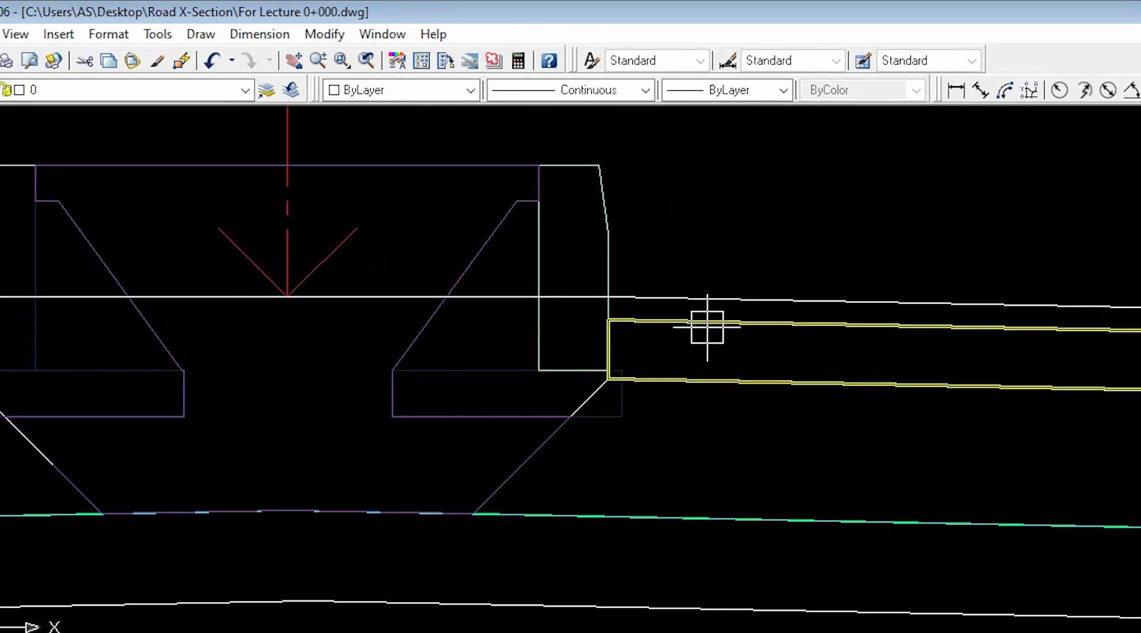
pyautogui.click(705, 325)
pyautogui.write('li')
pyautogui.press('Return')
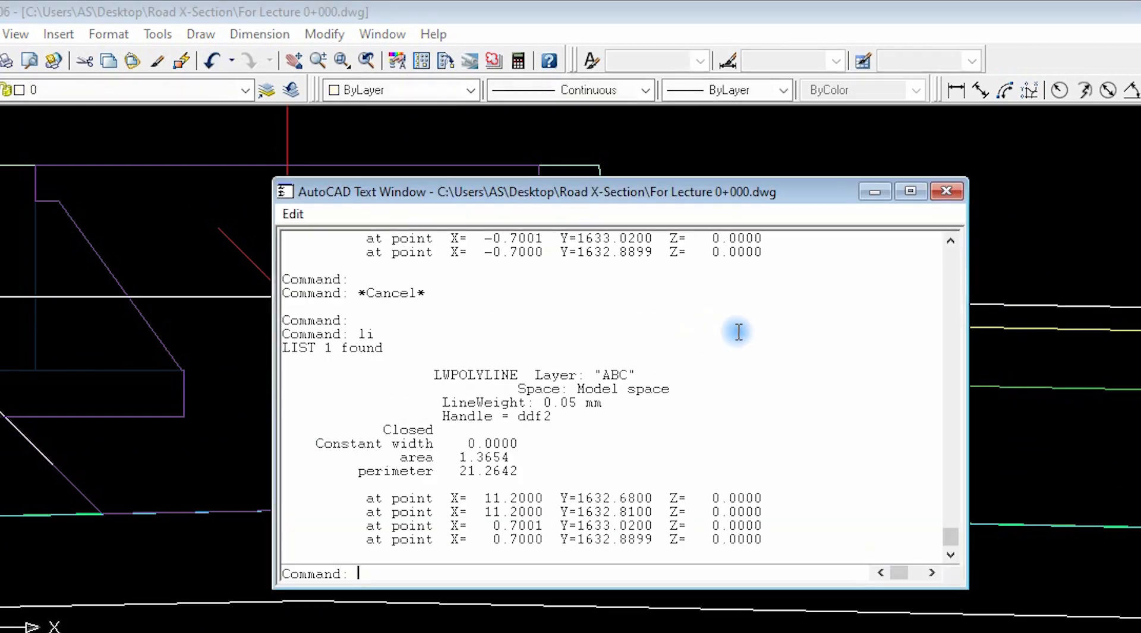
pyautogui.click(946, 191)
# Set the A.B.C quantity in the table to 2.74.
pyautogui.scroll(-10, 458, 331)
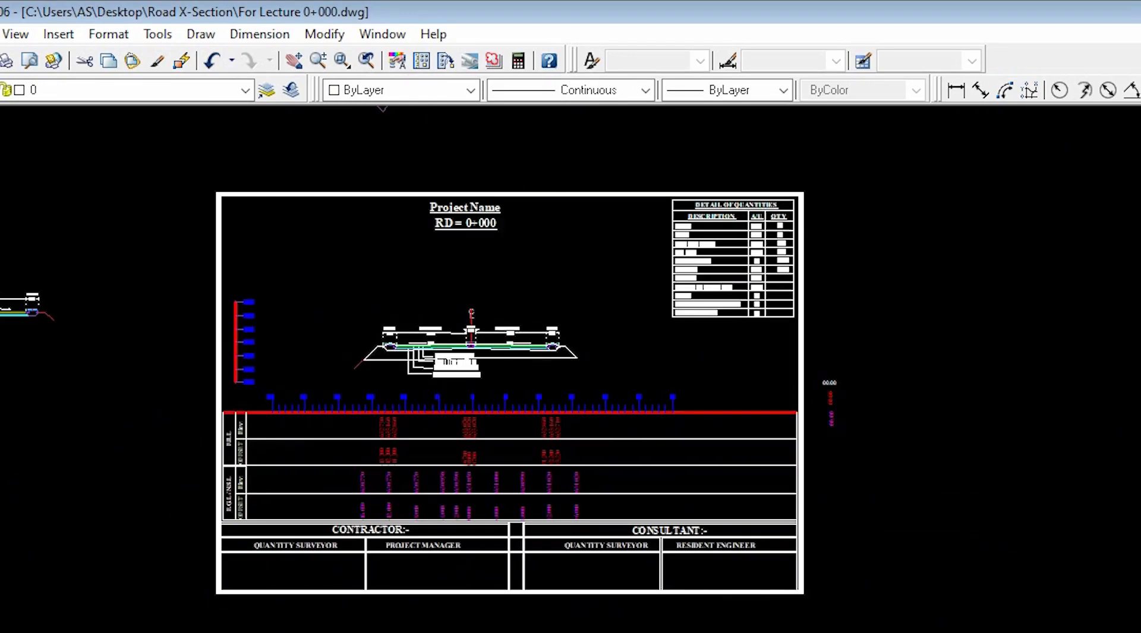
pyautogui.scroll(8, 793, 237)
pyautogui.scroll(-4, 671, 229)
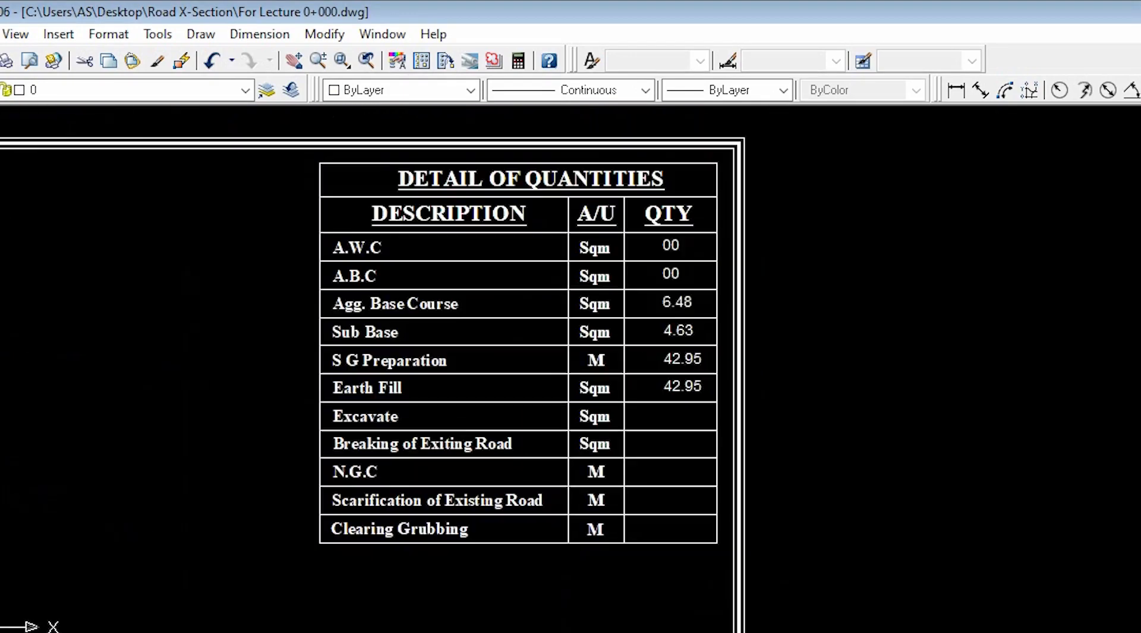
pyautogui.doubleClick(670, 273)
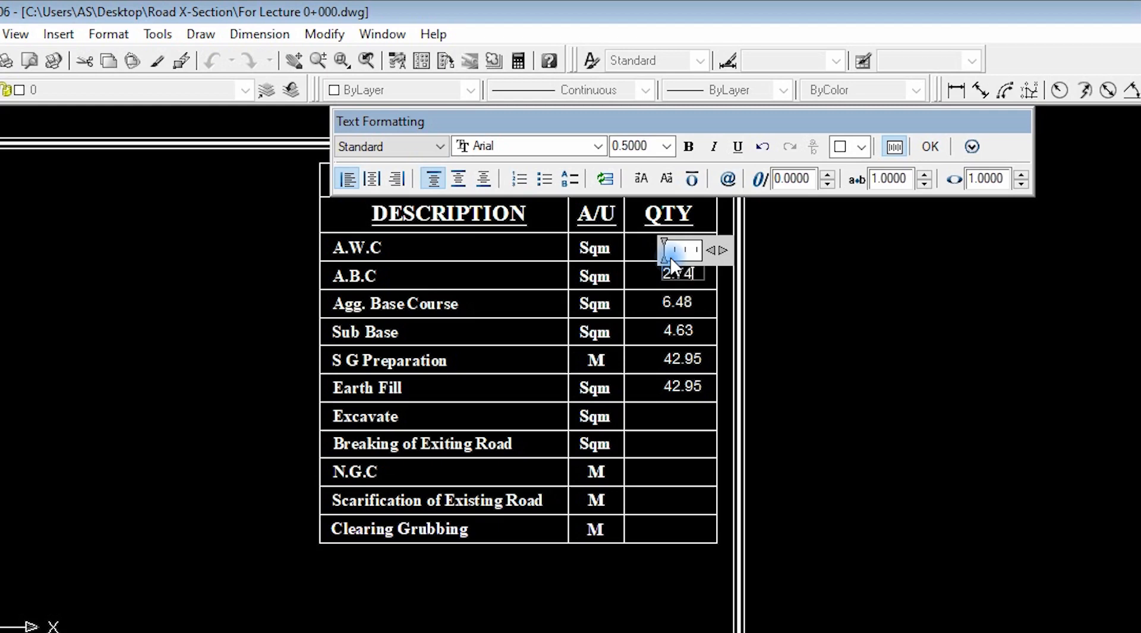
pyautogui.click(930, 147)
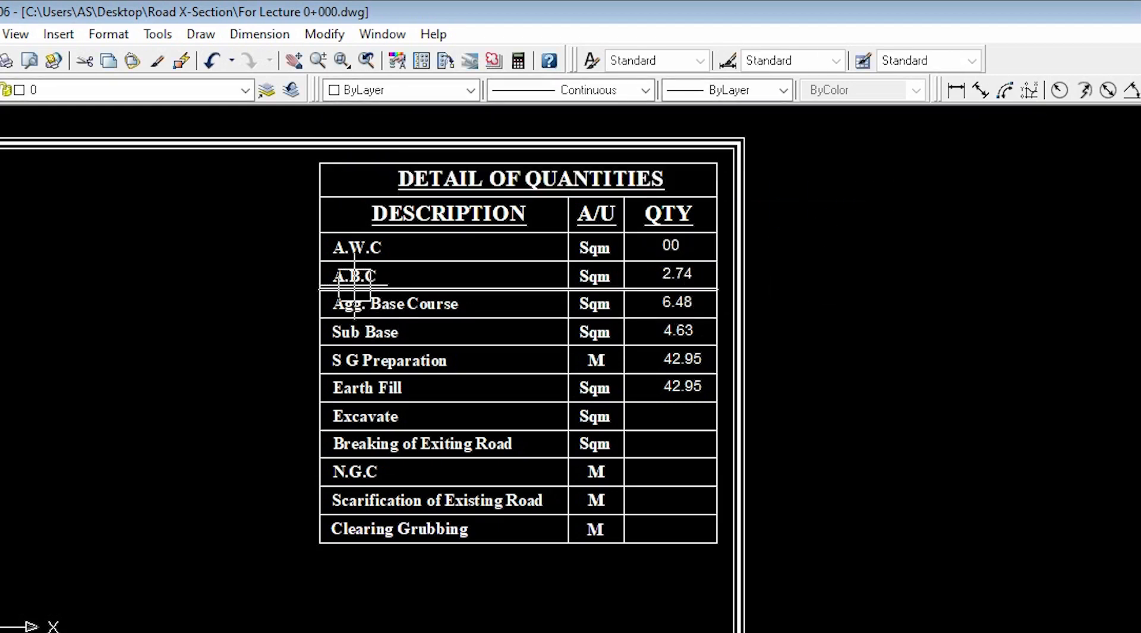
# Check the layer of the white outline covering the left carriageway's surface and turn off layer 0.
pyautogui.scroll(-5, 354, 289)
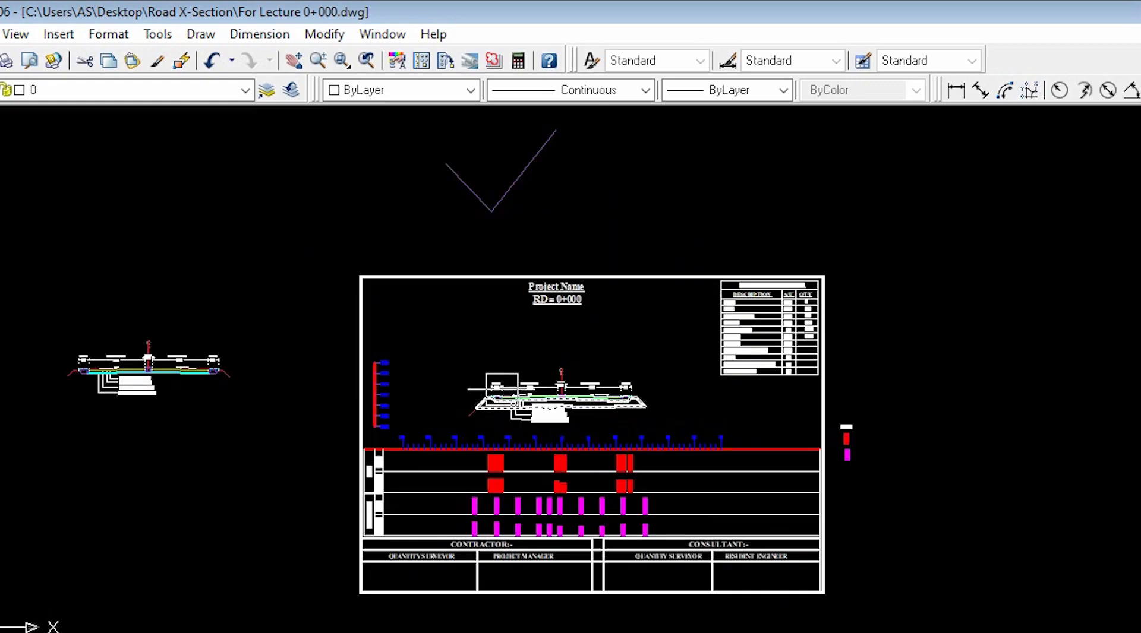
pyautogui.scroll(10, 501, 387)
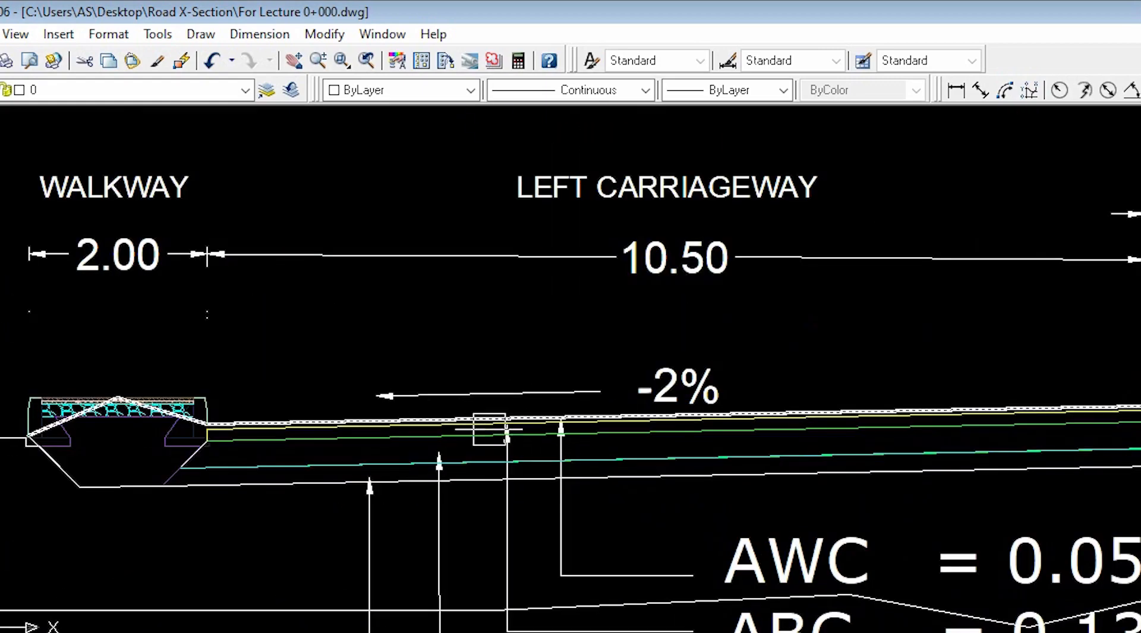
pyautogui.scroll(2, 45, 445)
pyautogui.scroll(2, 43, 438)
pyautogui.click(53, 420)
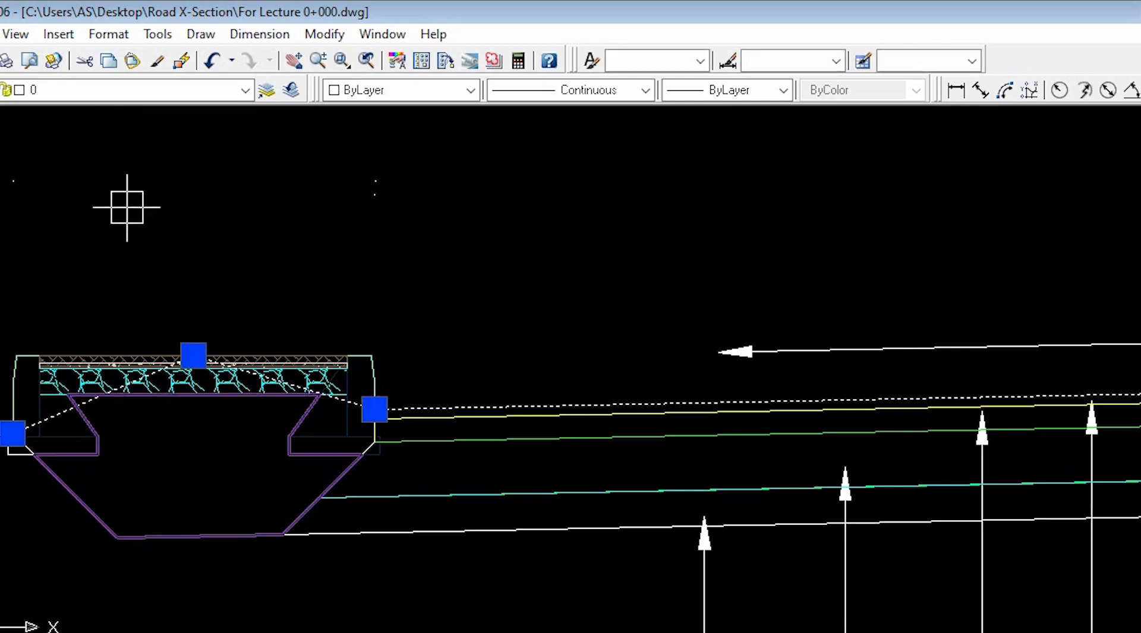
pyautogui.click(97, 91)
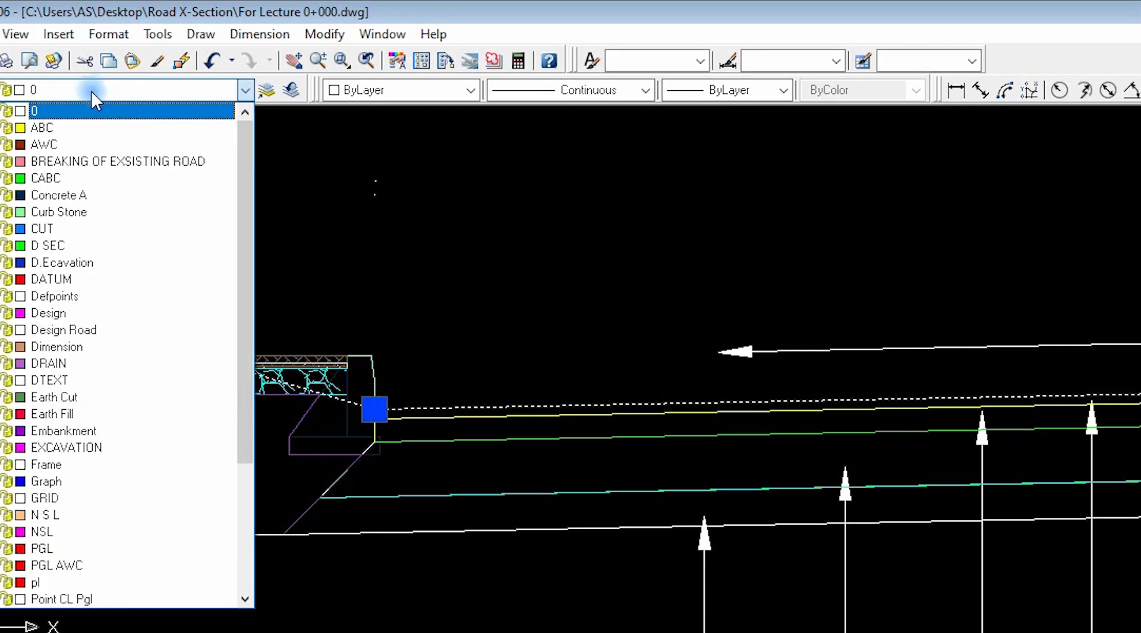
pyautogui.click(36, 111)
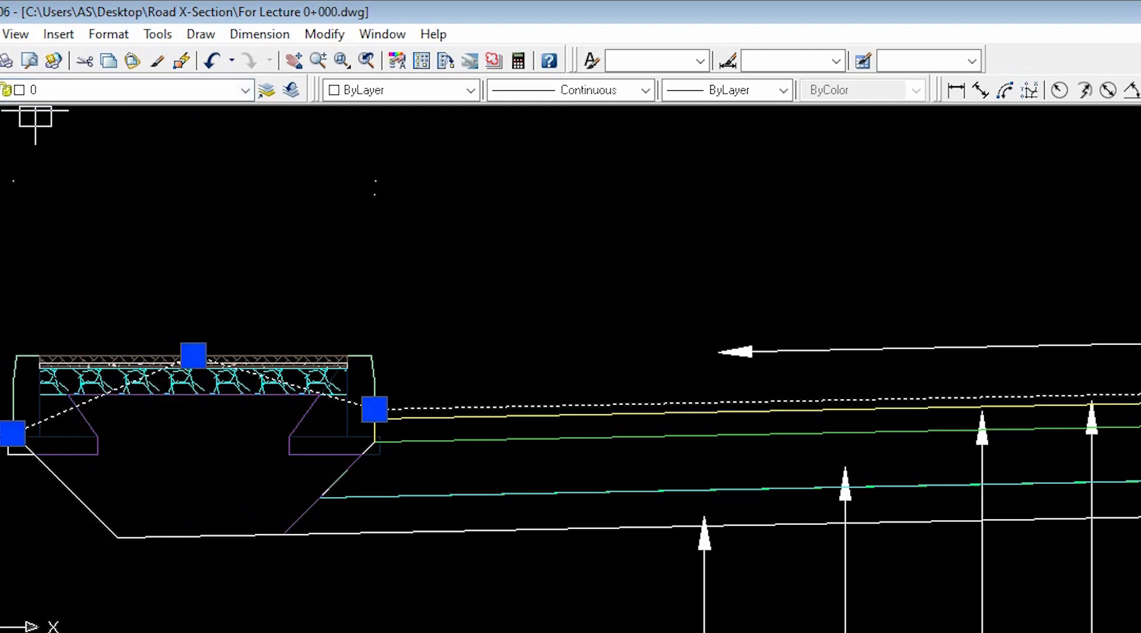
pyautogui.click(69, 92)
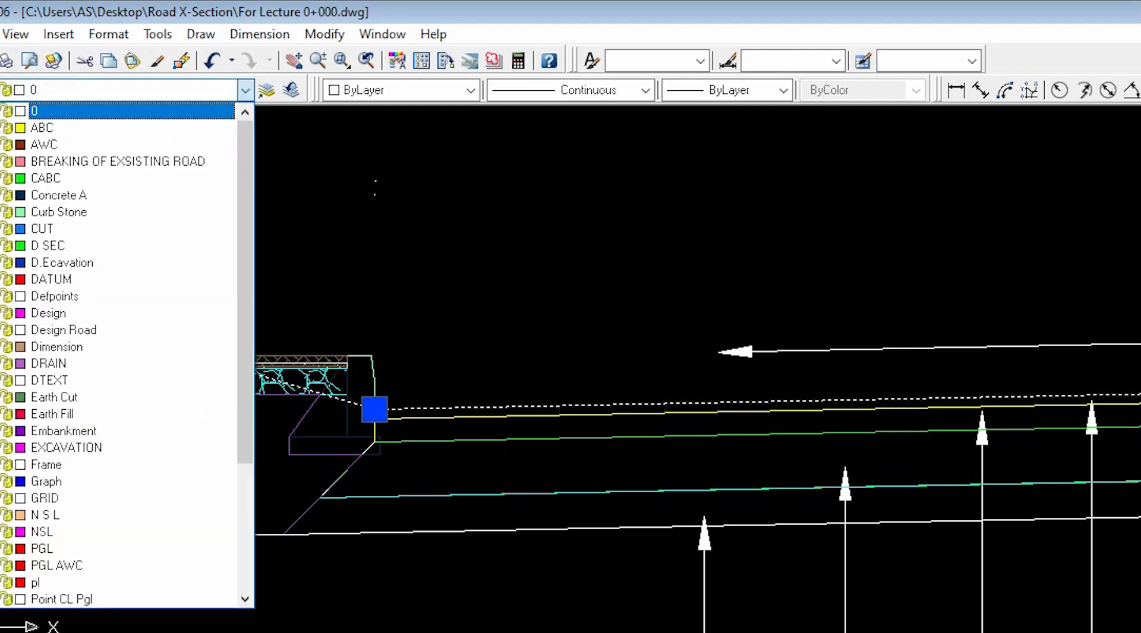
pyautogui.click(433, 293)
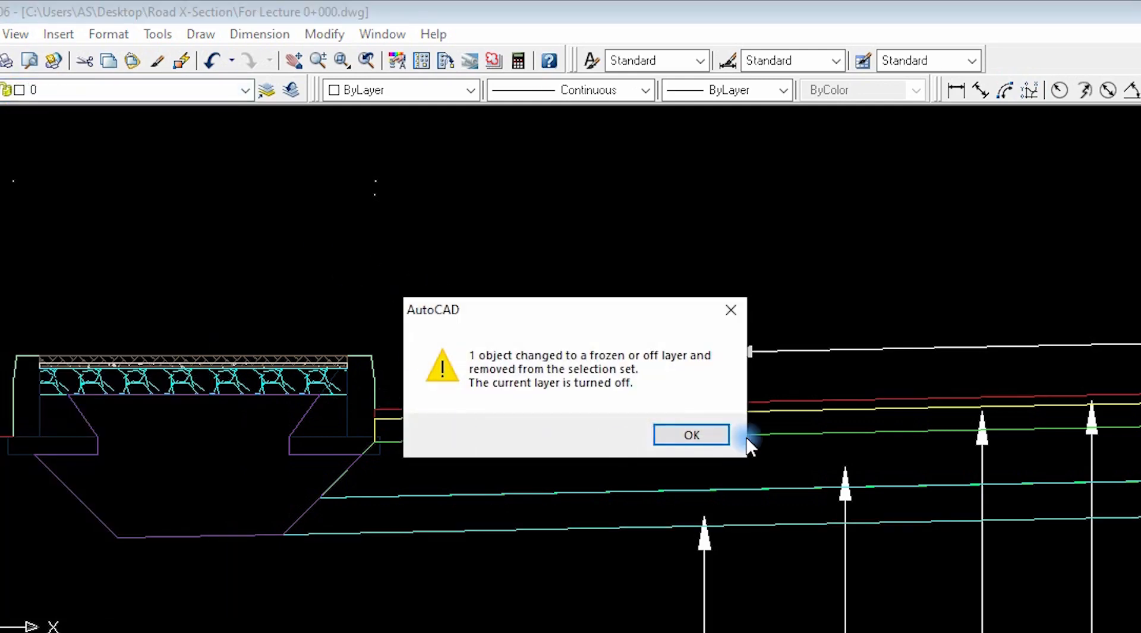
pyautogui.click(699, 437)
# List the properties of the left carriageway's AWC layer polyline and highlight its area value.
pyautogui.scroll(-5, 438, 380)
pyautogui.scroll(6, 472, 383)
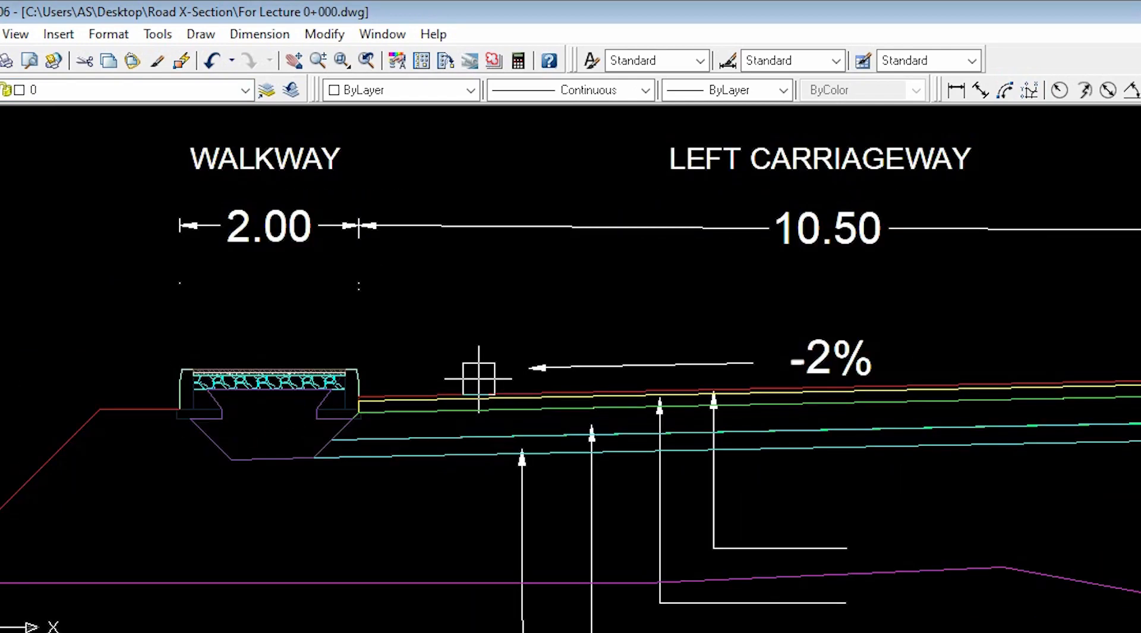
pyautogui.scroll(3, 331, 433)
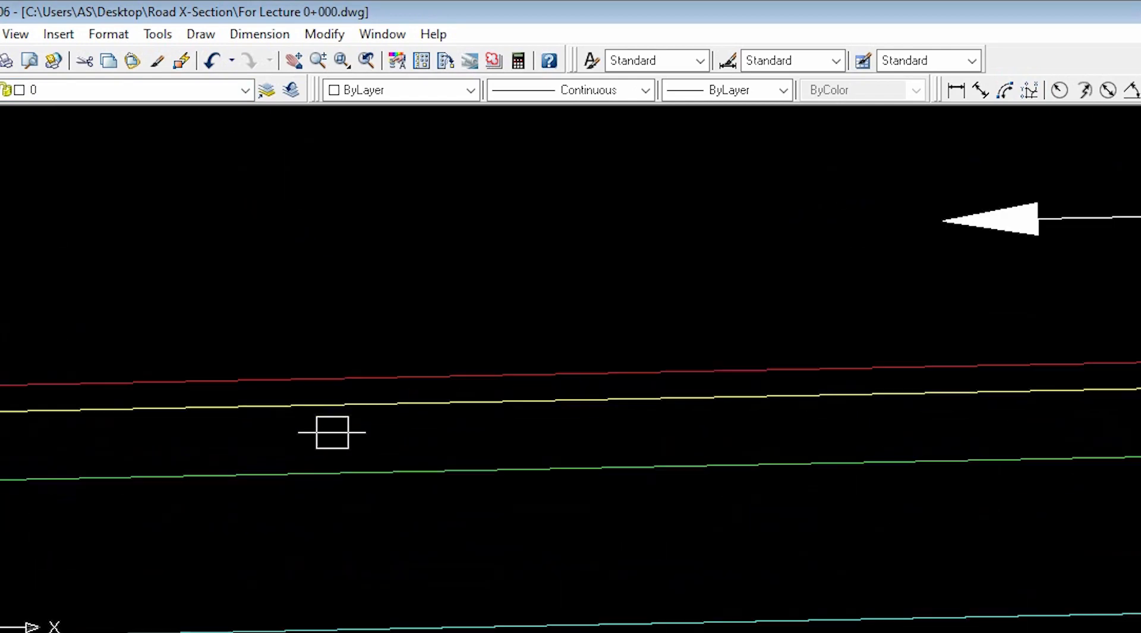
pyautogui.click(408, 382)
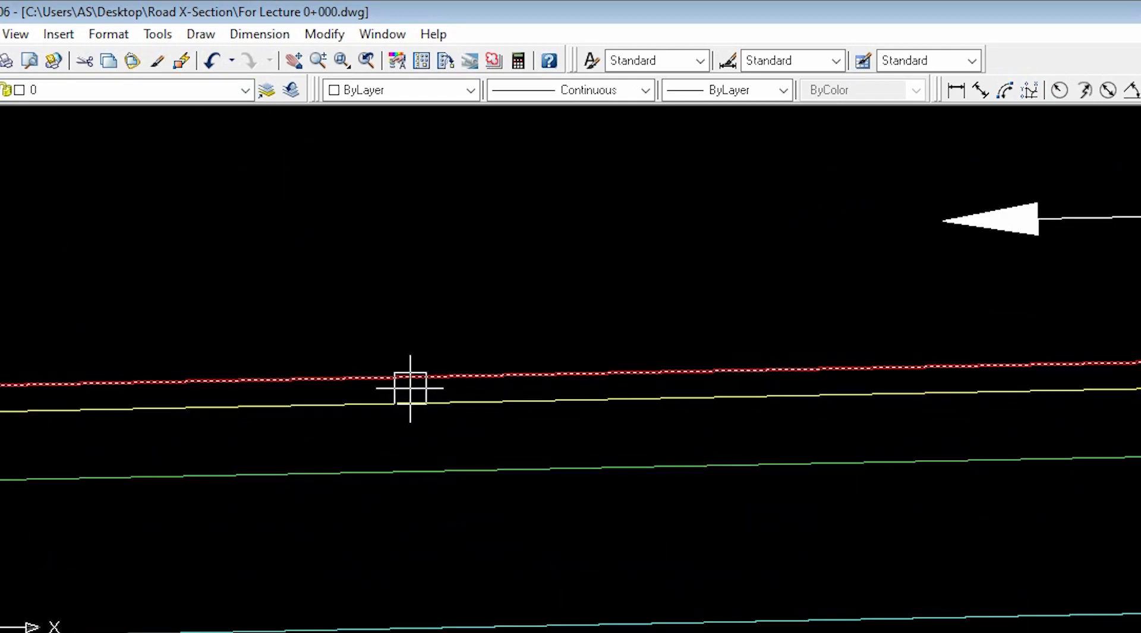
pyautogui.scroll(-2, 415, 376)
pyautogui.press('Escape')
pyautogui.scroll(3, 167, 385)
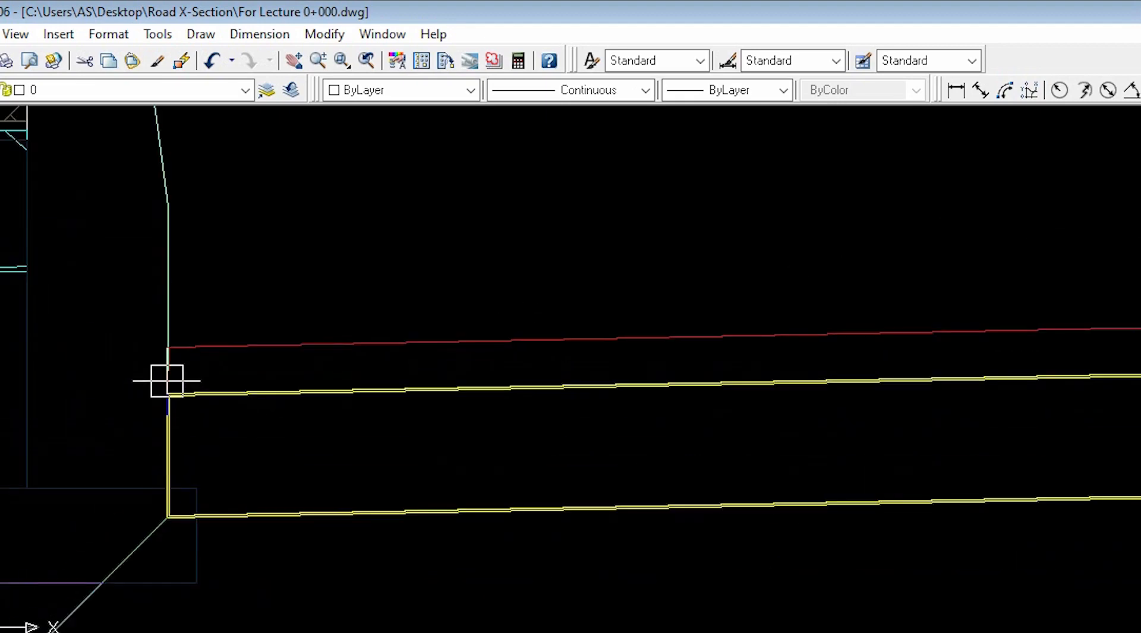
pyautogui.click(180, 367)
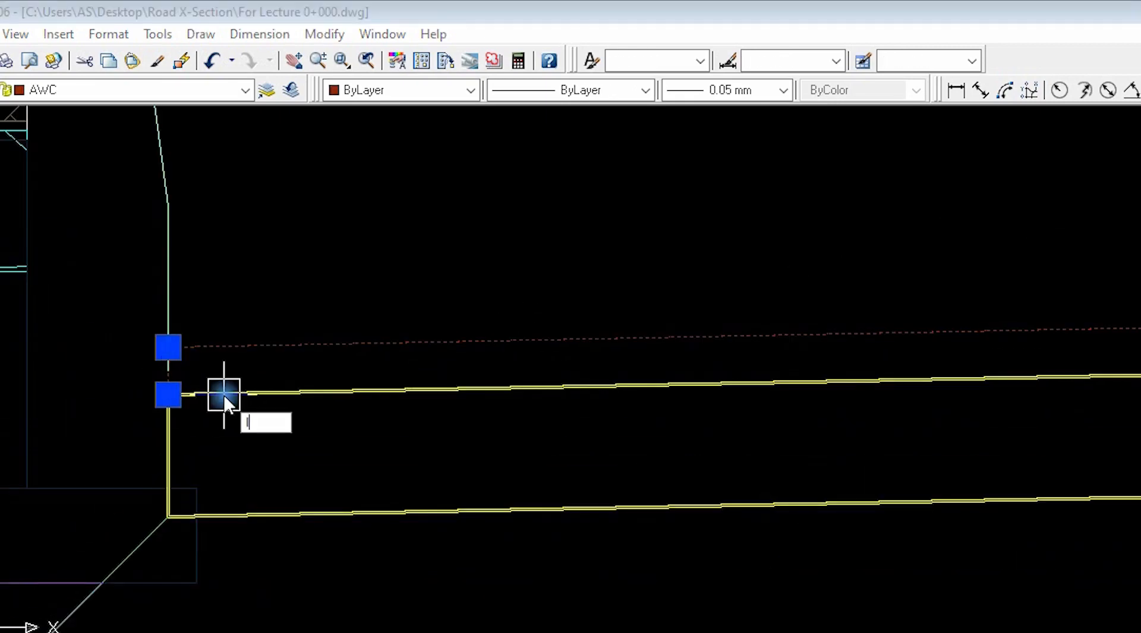
pyautogui.press('Return')
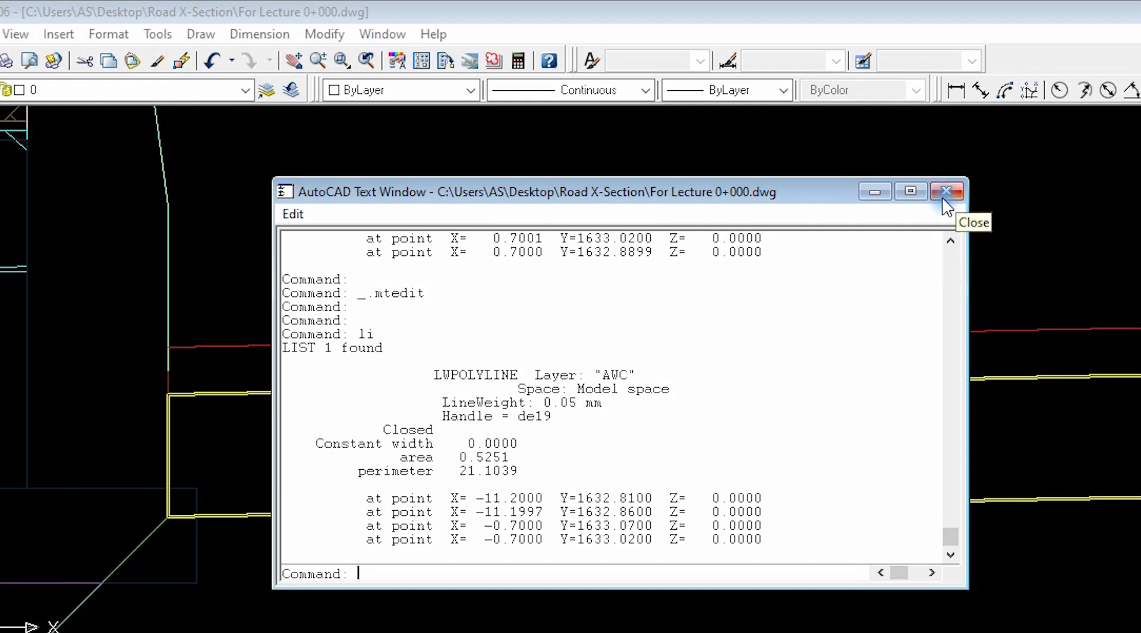
pyautogui.moveTo(510, 457); pyautogui.dragTo(466, 458)
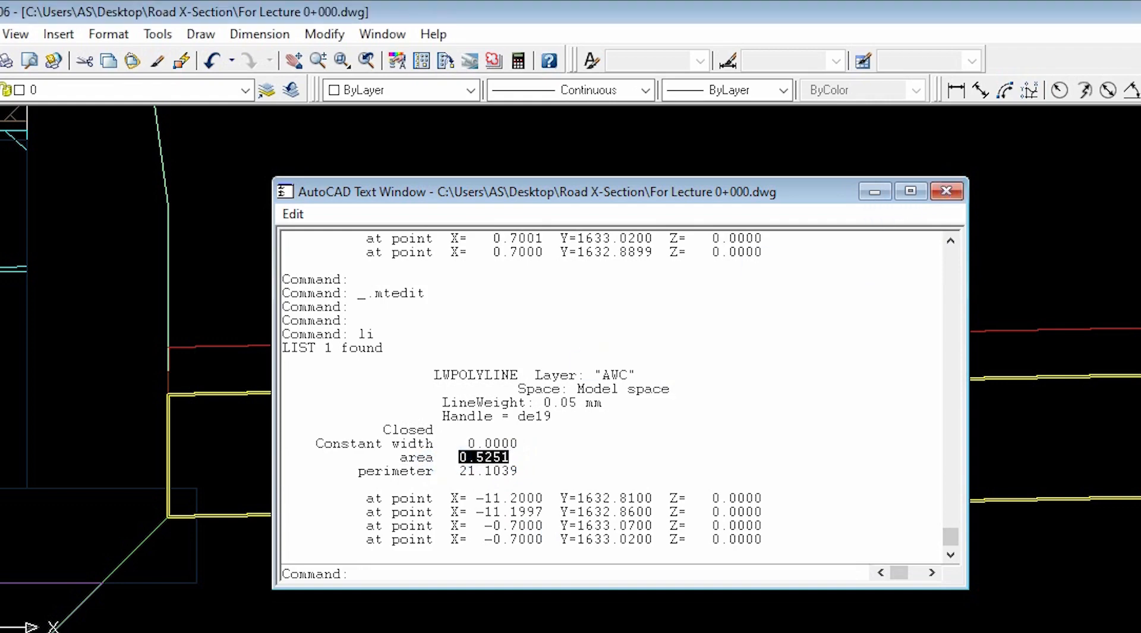
pyautogui.click(946, 191)
# Turn layer 0 back on to restore the table quantities and section outline.
pyautogui.scroll(-6, 415, 383)
pyautogui.scroll(-10, 402, 386)
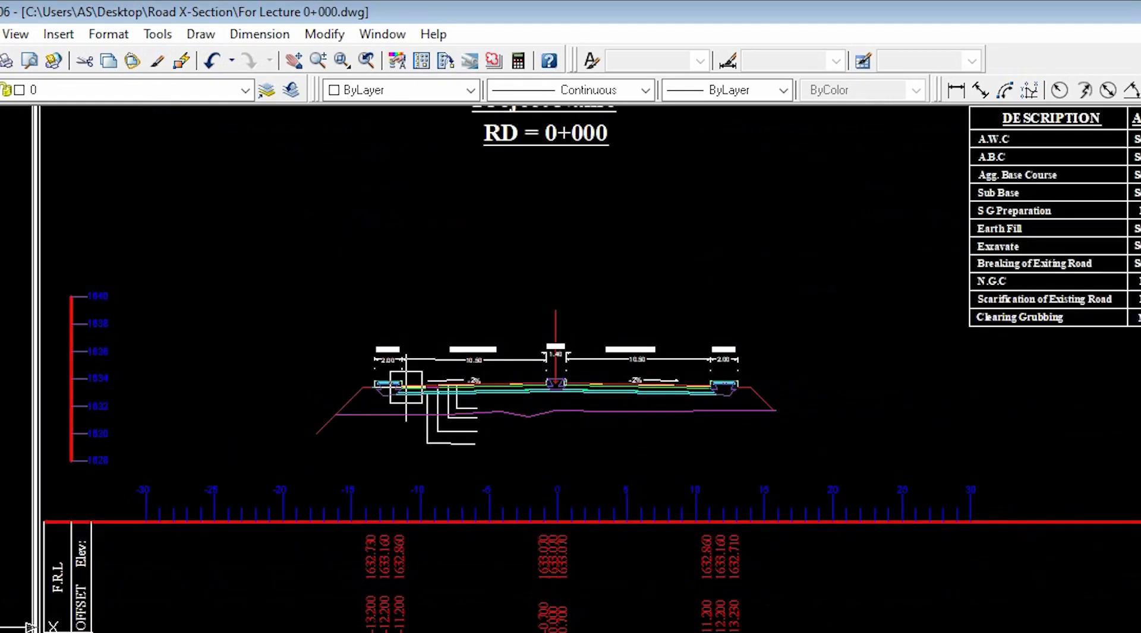
pyautogui.scroll(10, 585, 343)
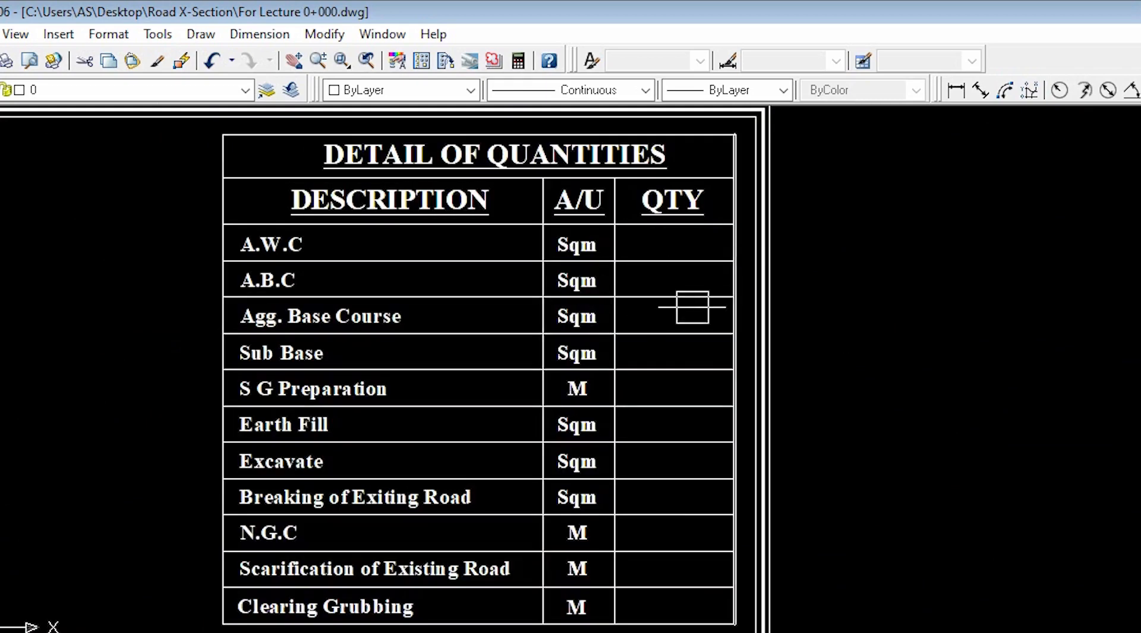
pyautogui.scroll(-8, 684, 298)
pyautogui.scroll(-3, 689, 305)
pyautogui.click(113, 91)
pyautogui.click(315, 204)
# Replace the A.W.C quantity placeholder in the table with the sum 0.525+0.525.
pyautogui.scroll(8, 683, 319)
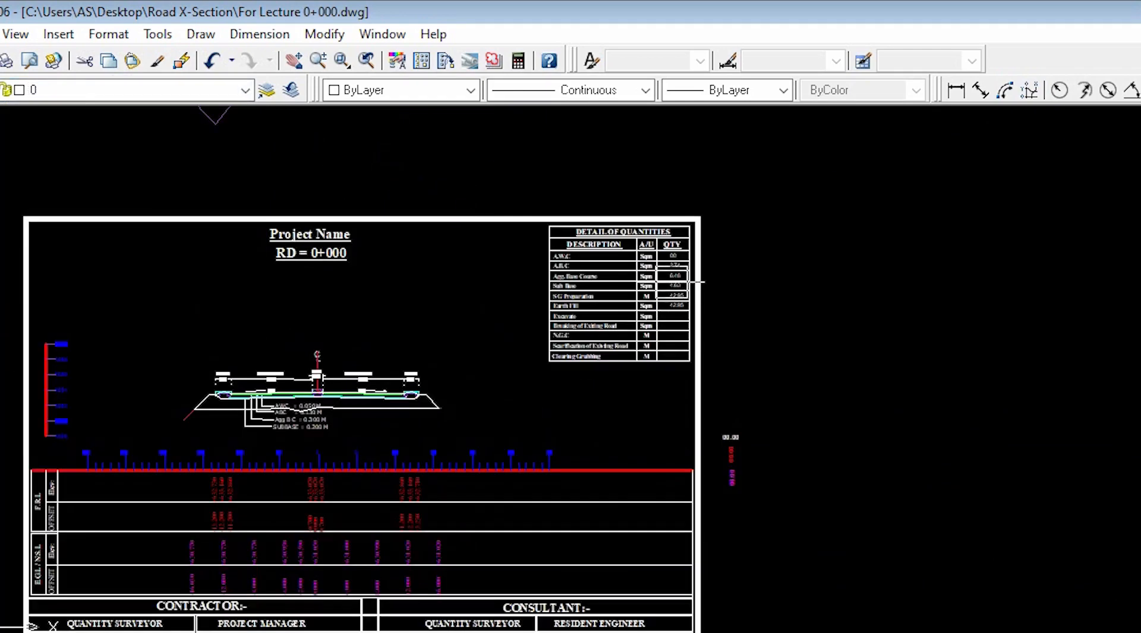
pyautogui.doubleClick(692, 247)
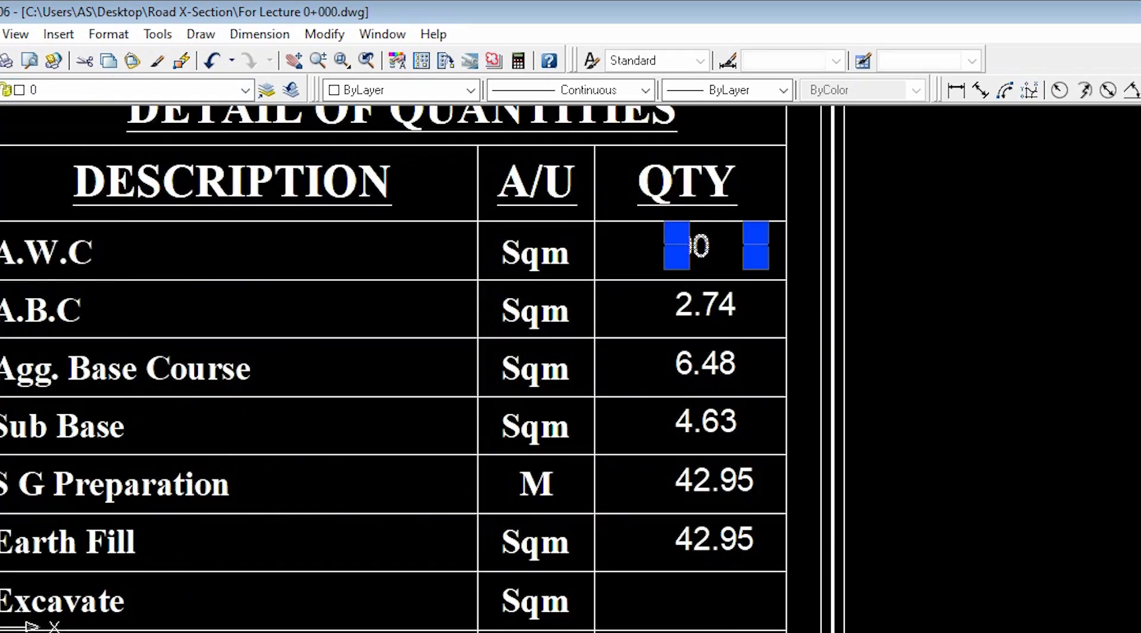
pyautogui.write('0.525')
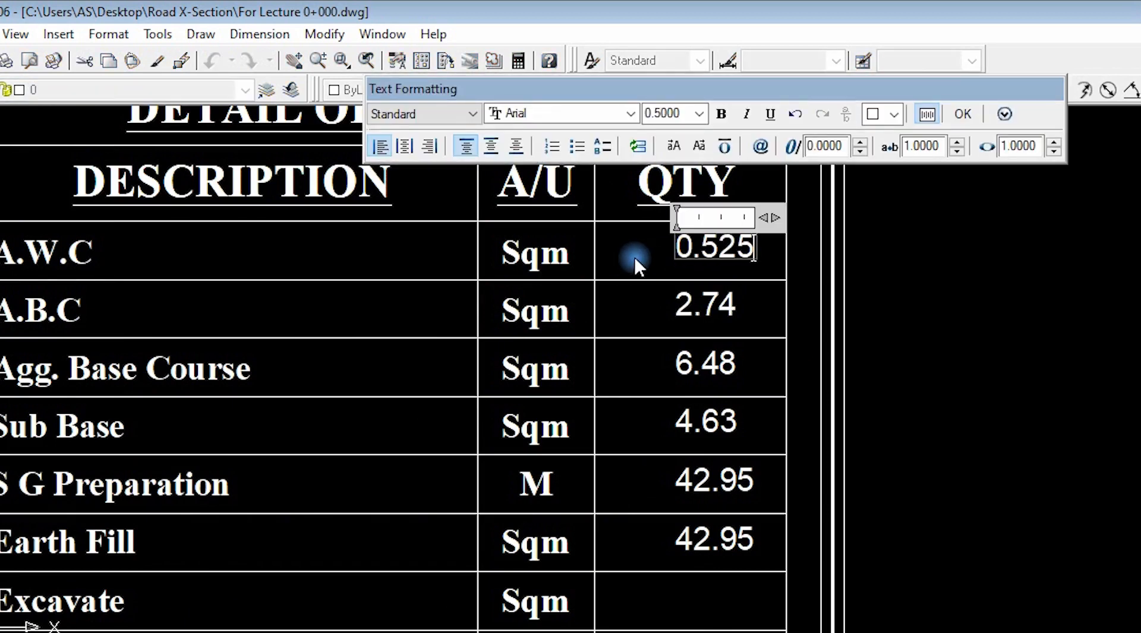
pyautogui.write('+0.525')
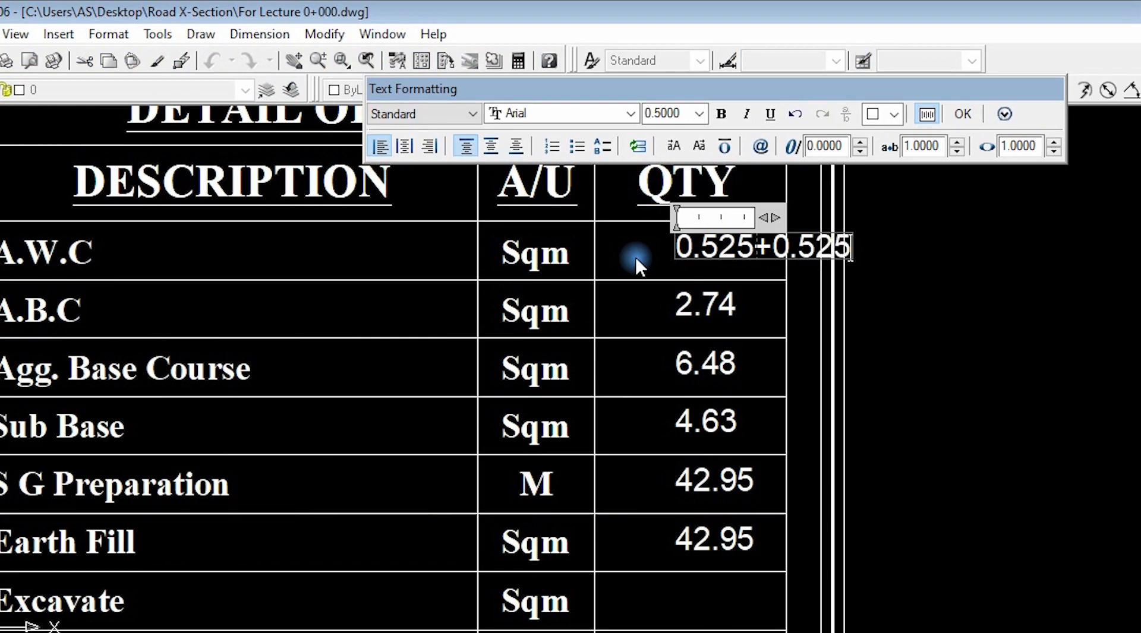
# Rewrite the A.W.C sum as the single quantity 1.050 and finish the text edit.
pyautogui.moveTo(753, 246); pyautogui.dragTo(726, 247)
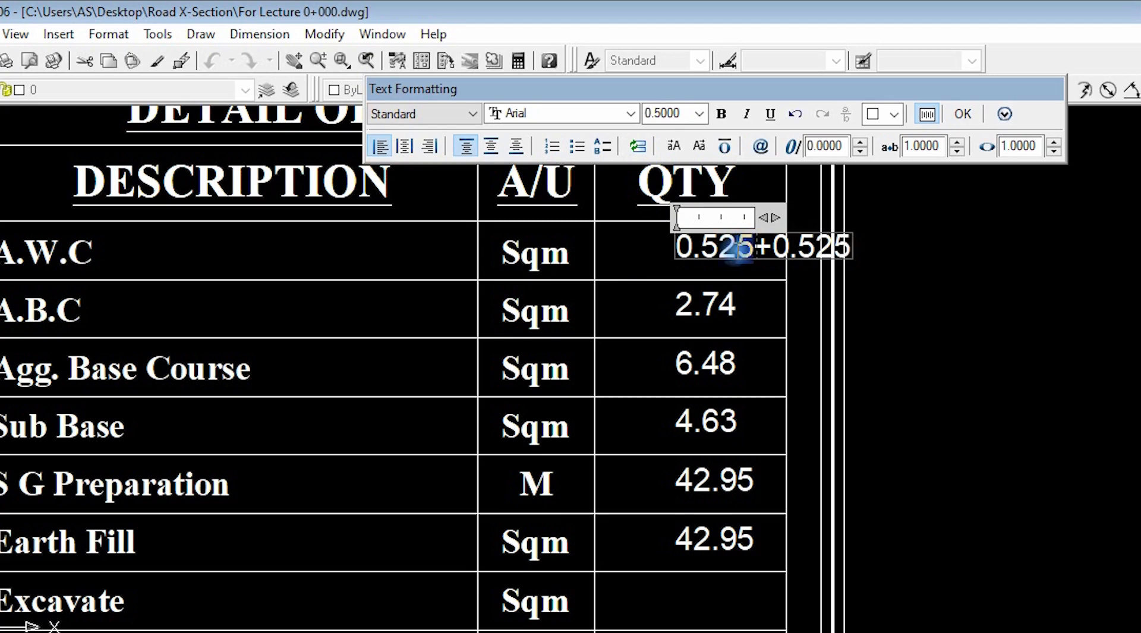
pyautogui.click(737, 248)
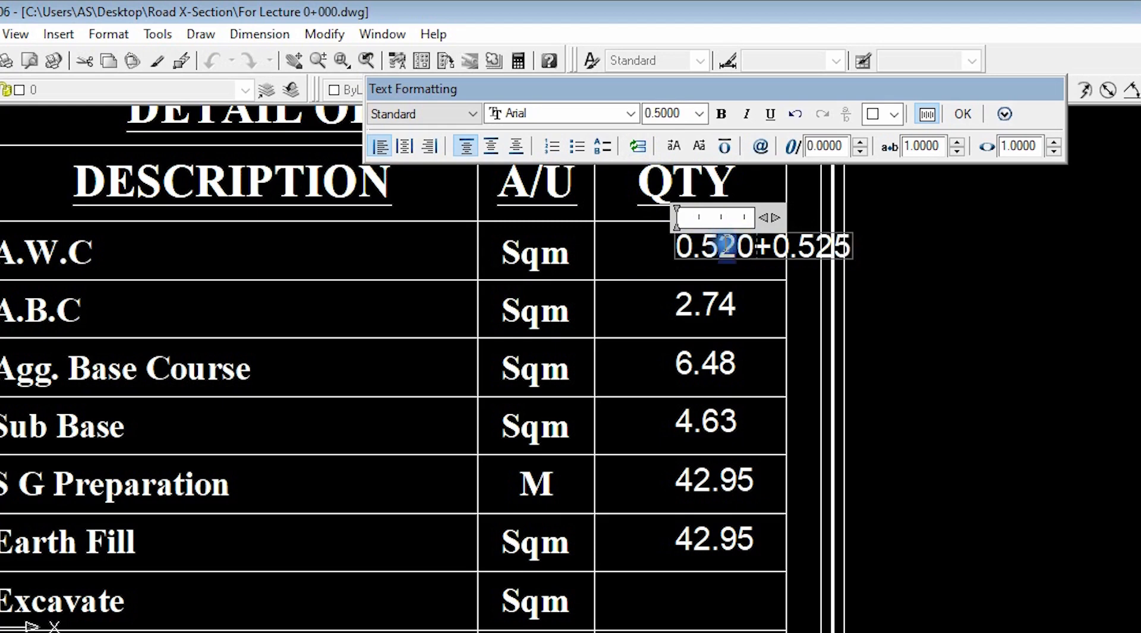
pyautogui.moveTo(719, 244); pyautogui.dragTo(700, 247)
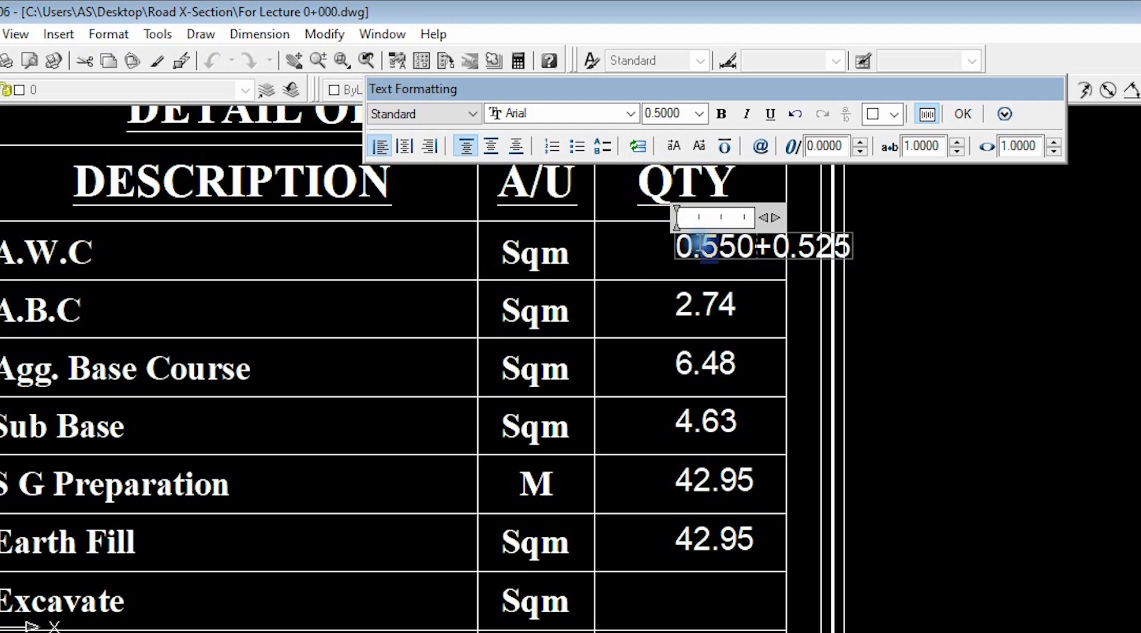
pyautogui.moveTo(698, 244); pyautogui.dragTo(648, 241)
pyautogui.write('1.')
pyautogui.moveTo(753, 245); pyautogui.dragTo(896, 238)
pyautogui.press('BackSpace')
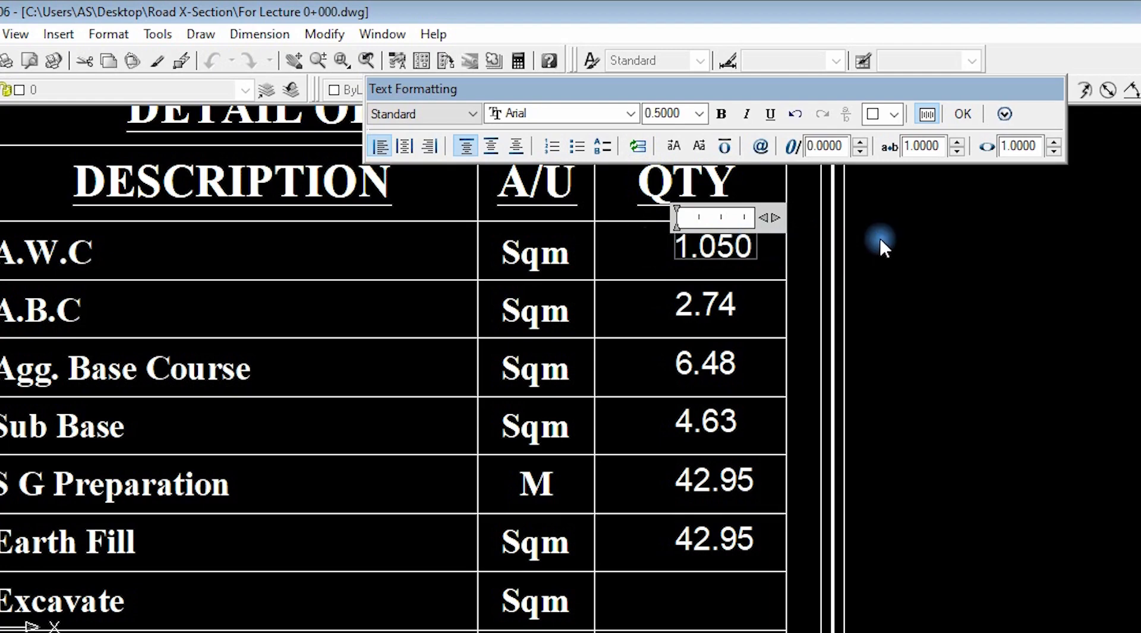
pyautogui.click(962, 113)
pyautogui.scroll(-4, 701, 352)
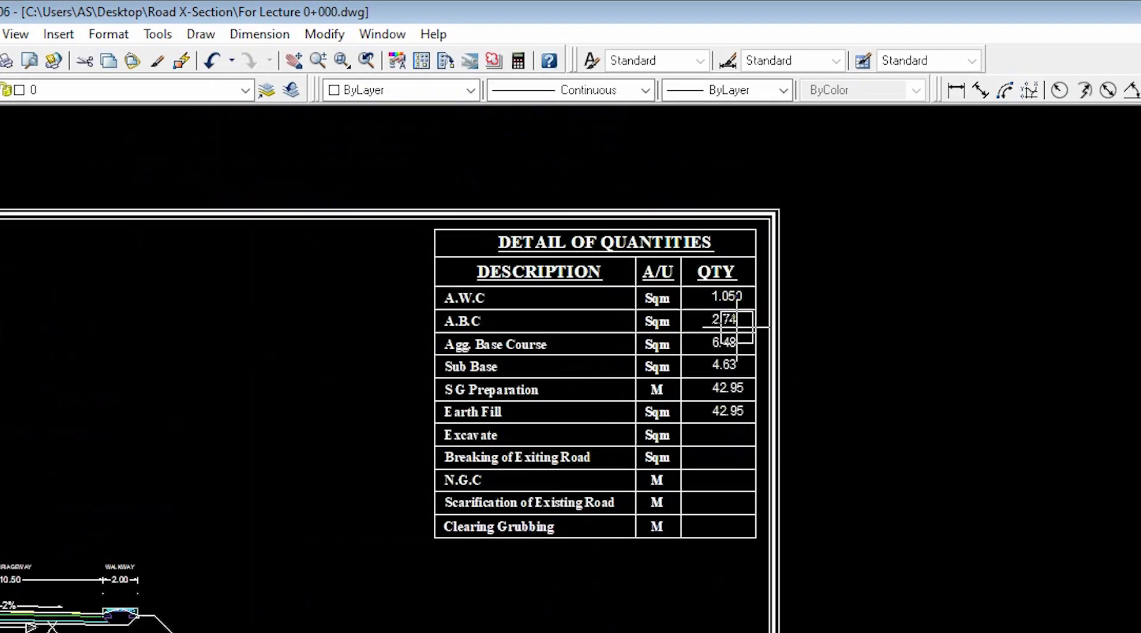
pyautogui.scroll(-4, 644, 239)
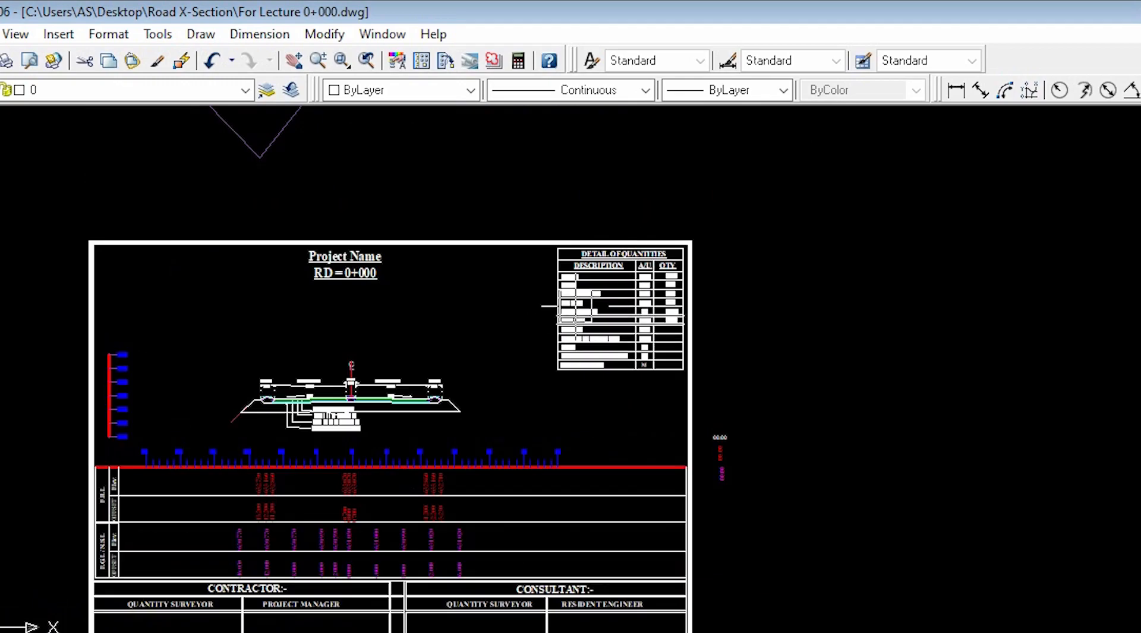